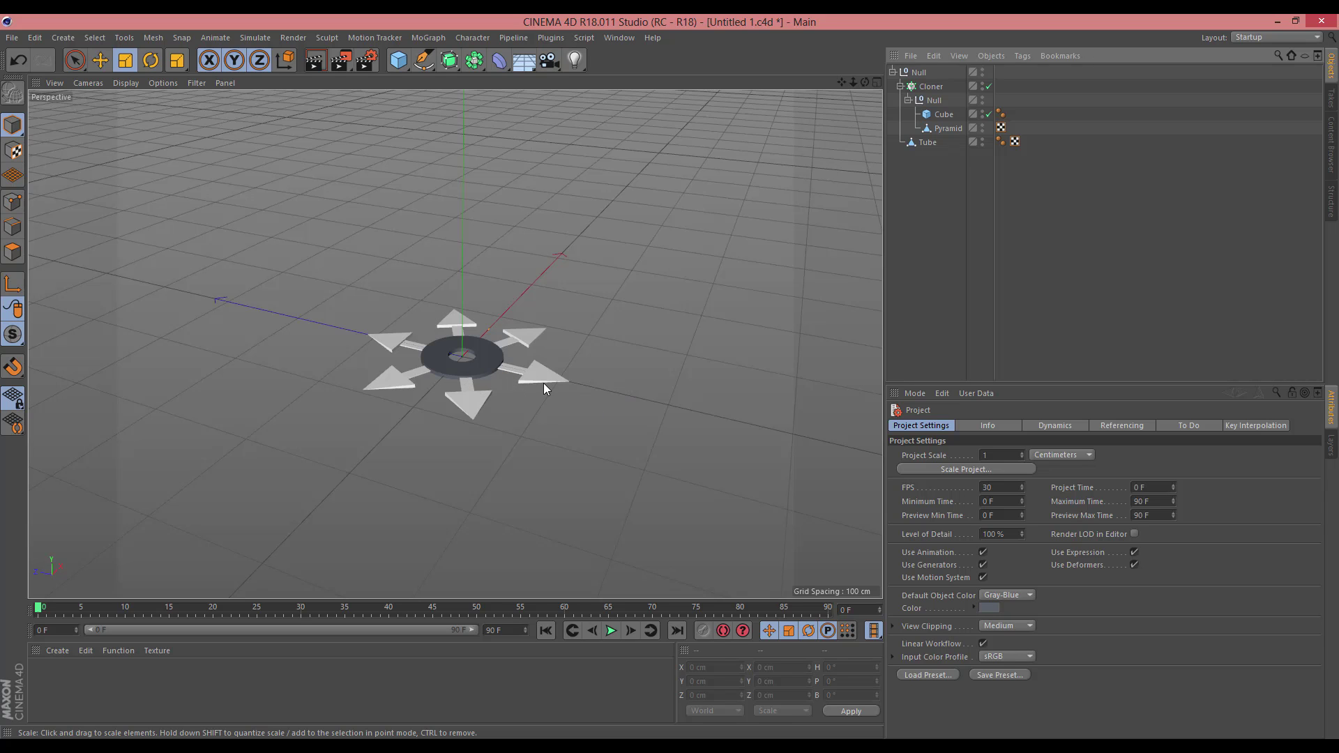
Collapse the Null group holding the finished arrow emblem and hide it in the viewport
left_click_drag(867, 193, 837, 197, "alt")
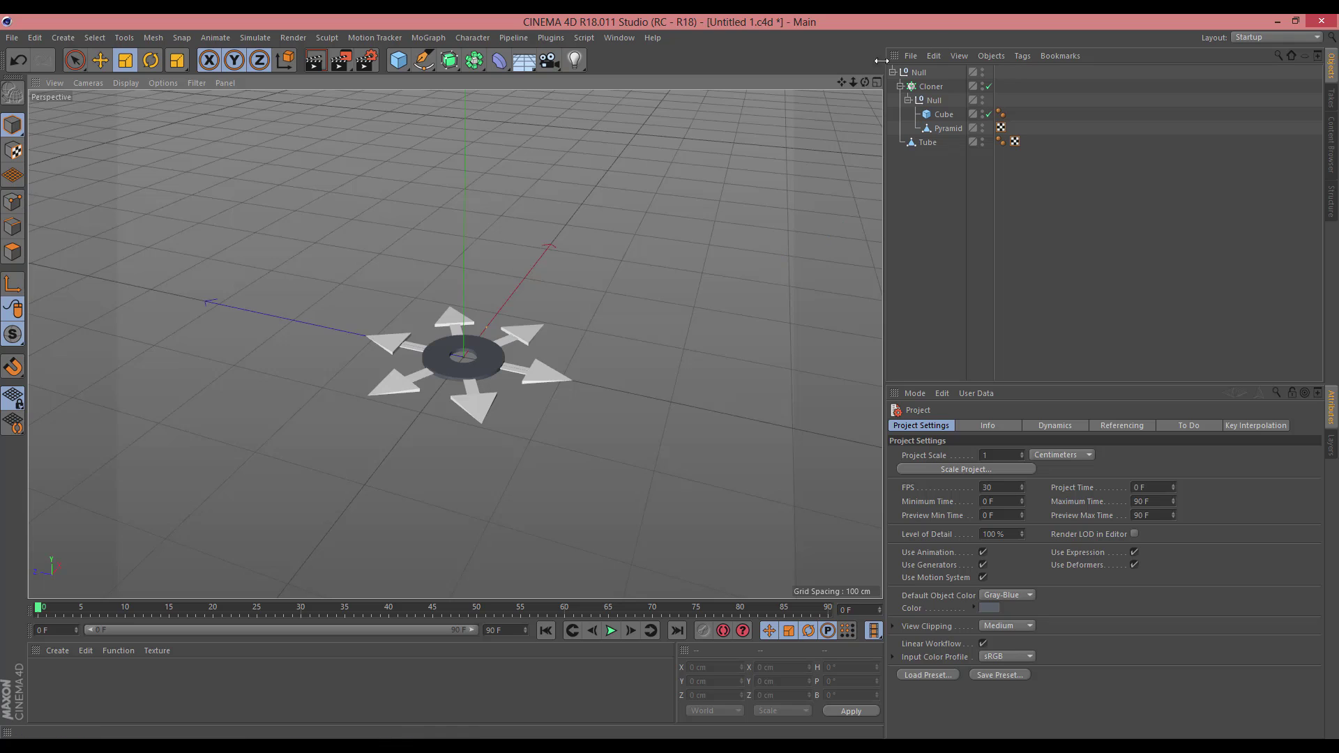
scroll(408, 392, "up", 2)
scroll(407, 391, "up", 2)
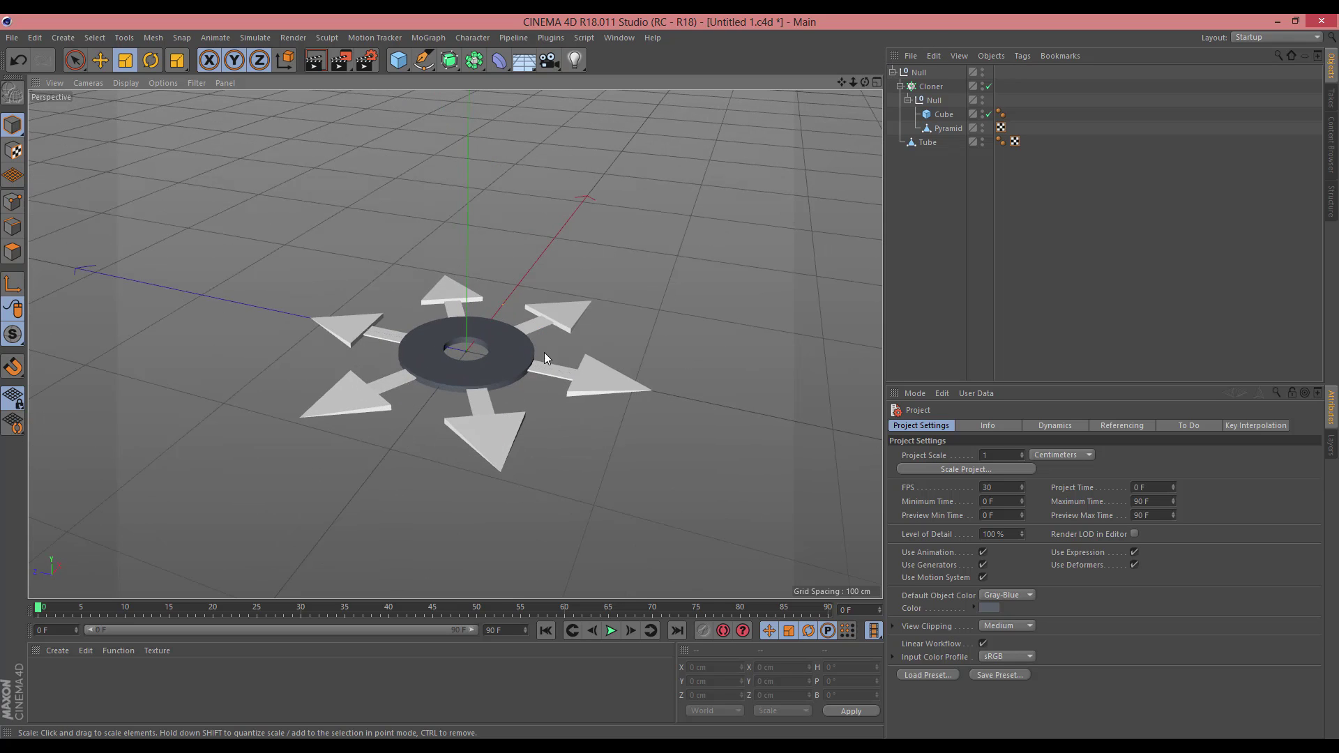
left_click(892, 72)
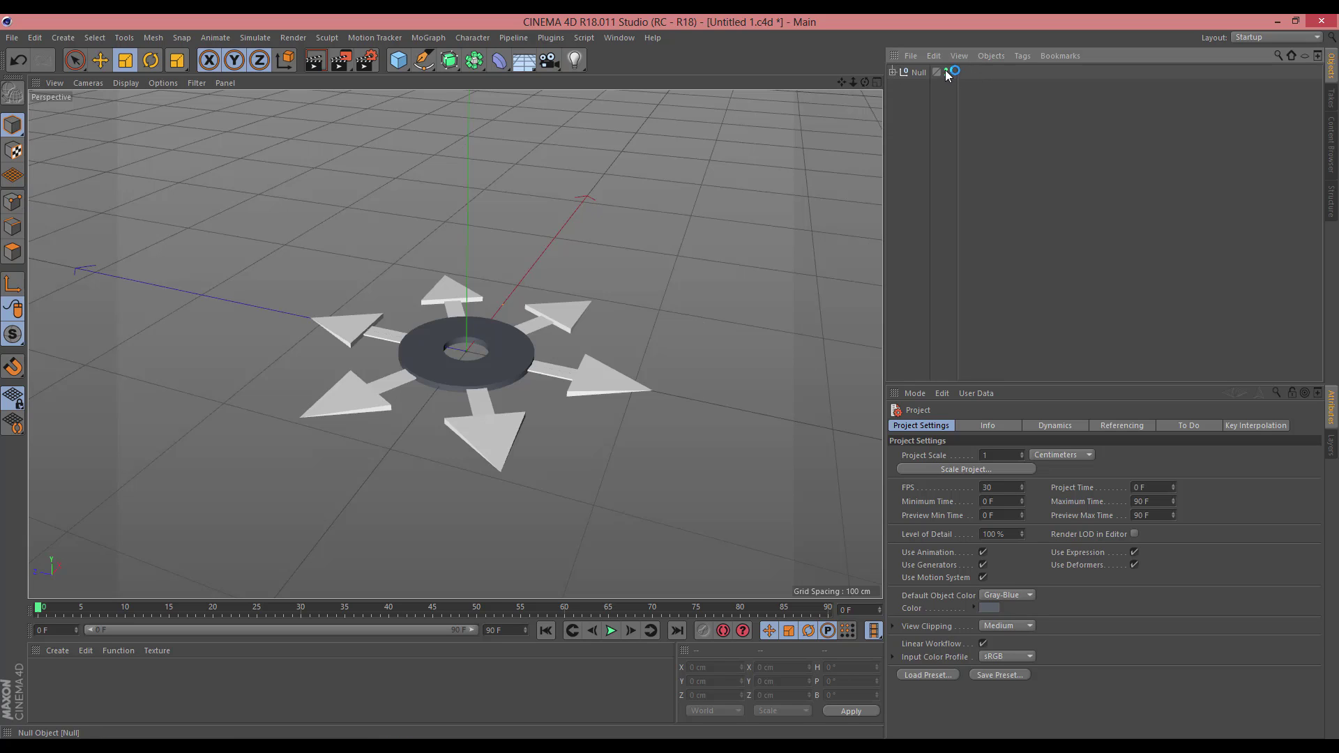
left_click(946, 70)
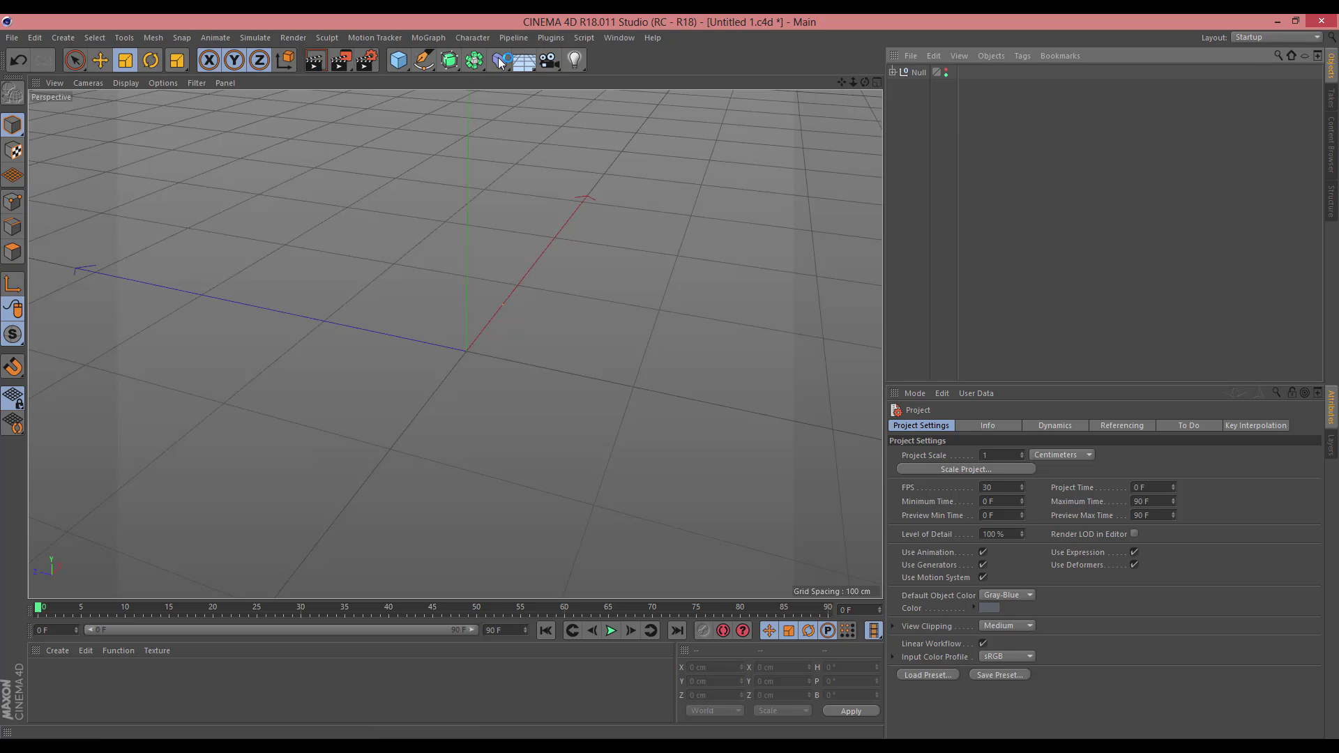
Add a Tube with inner radius 9 cm, outer radius 24 cm, 32 rotation segments and height 5 cm
left_click(398, 59)
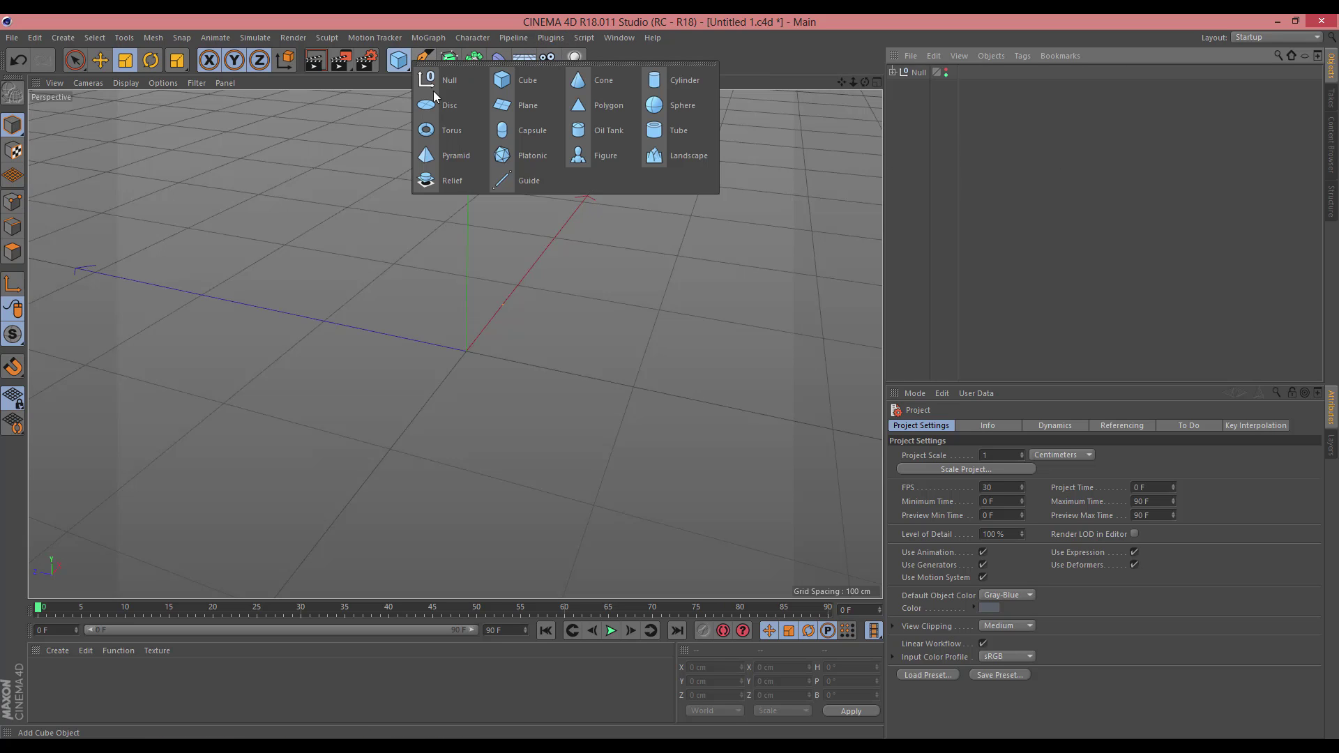
left_click(661, 131)
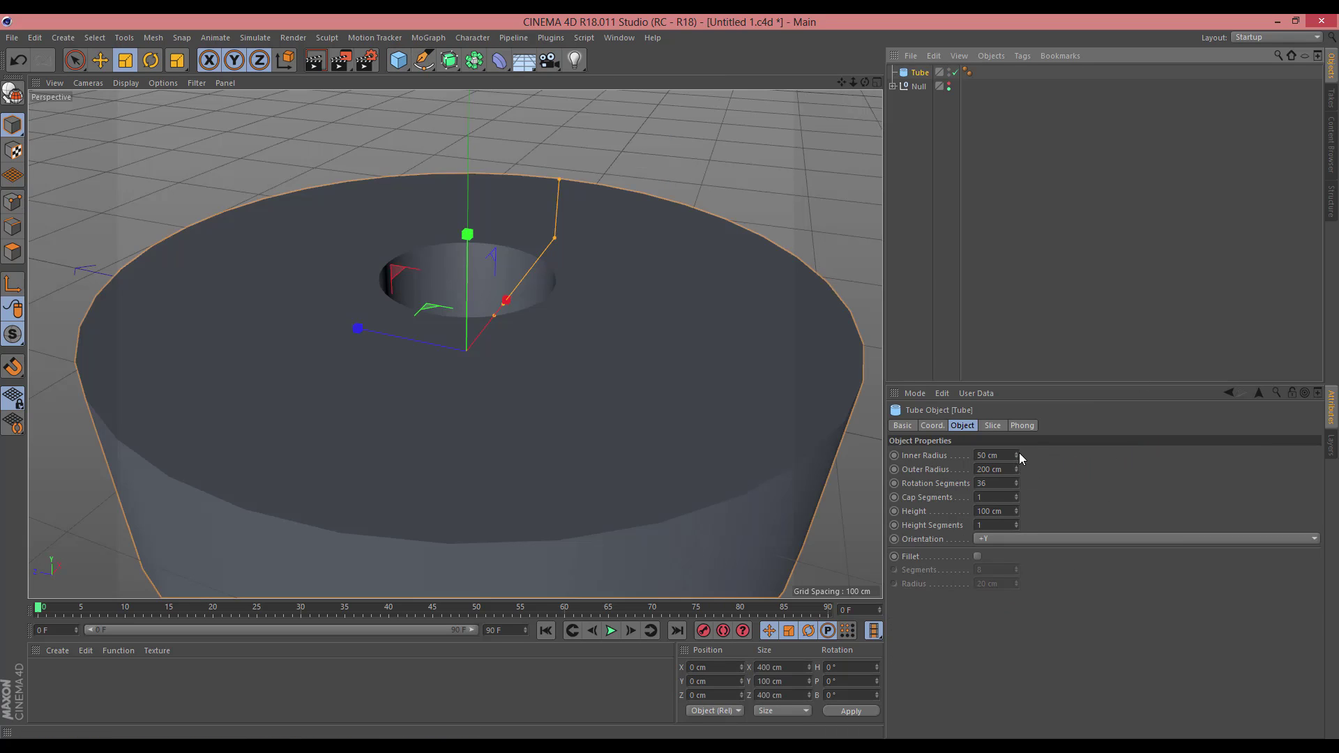
left_click_drag(1015, 457, 1016, 516)
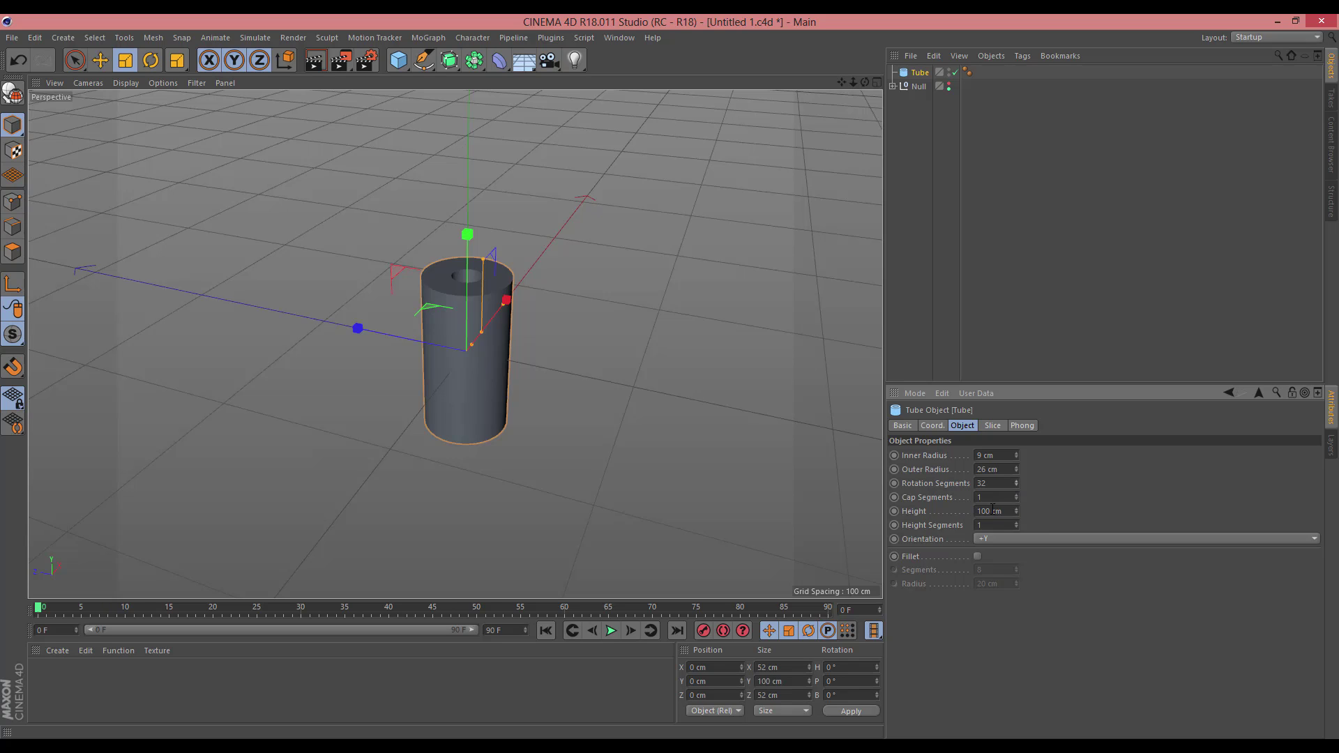
left_click_drag(1015, 511, 1015, 535)
scroll(370, 388, "up", 5)
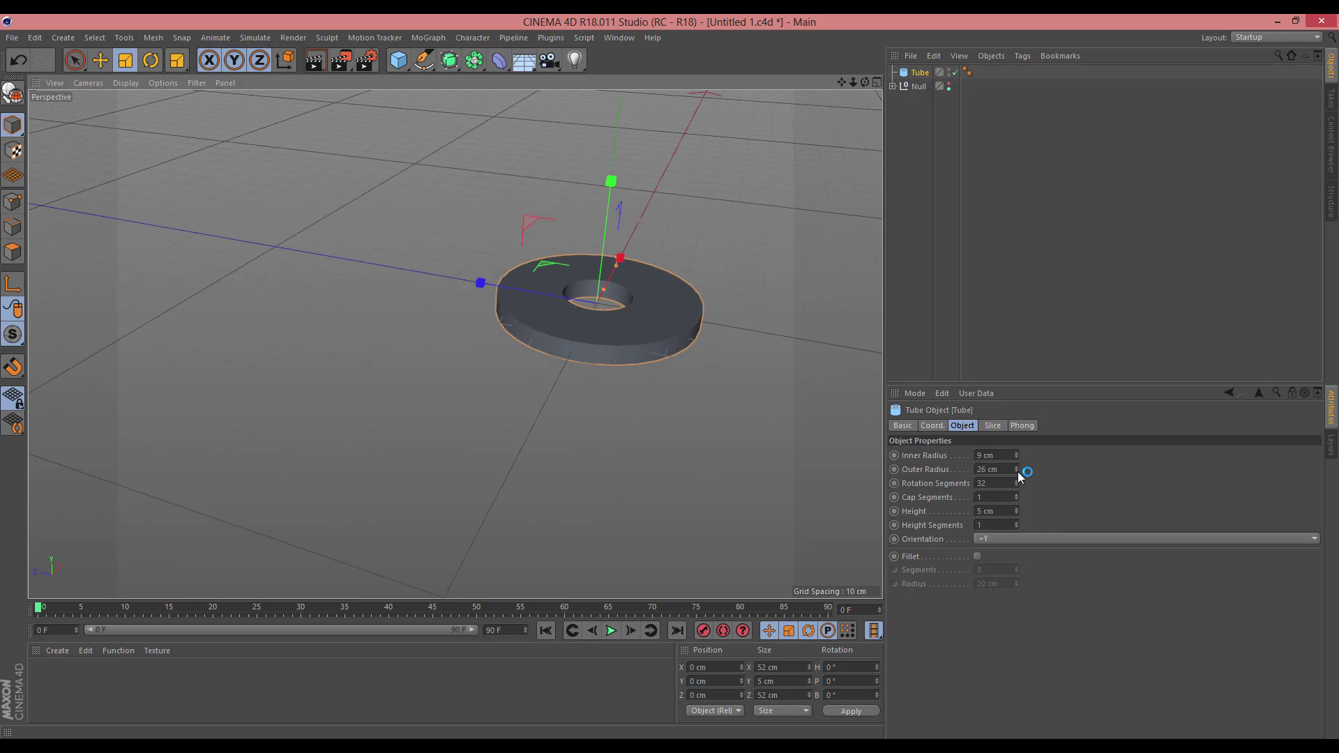
left_click_drag(1015, 473, 1017, 457)
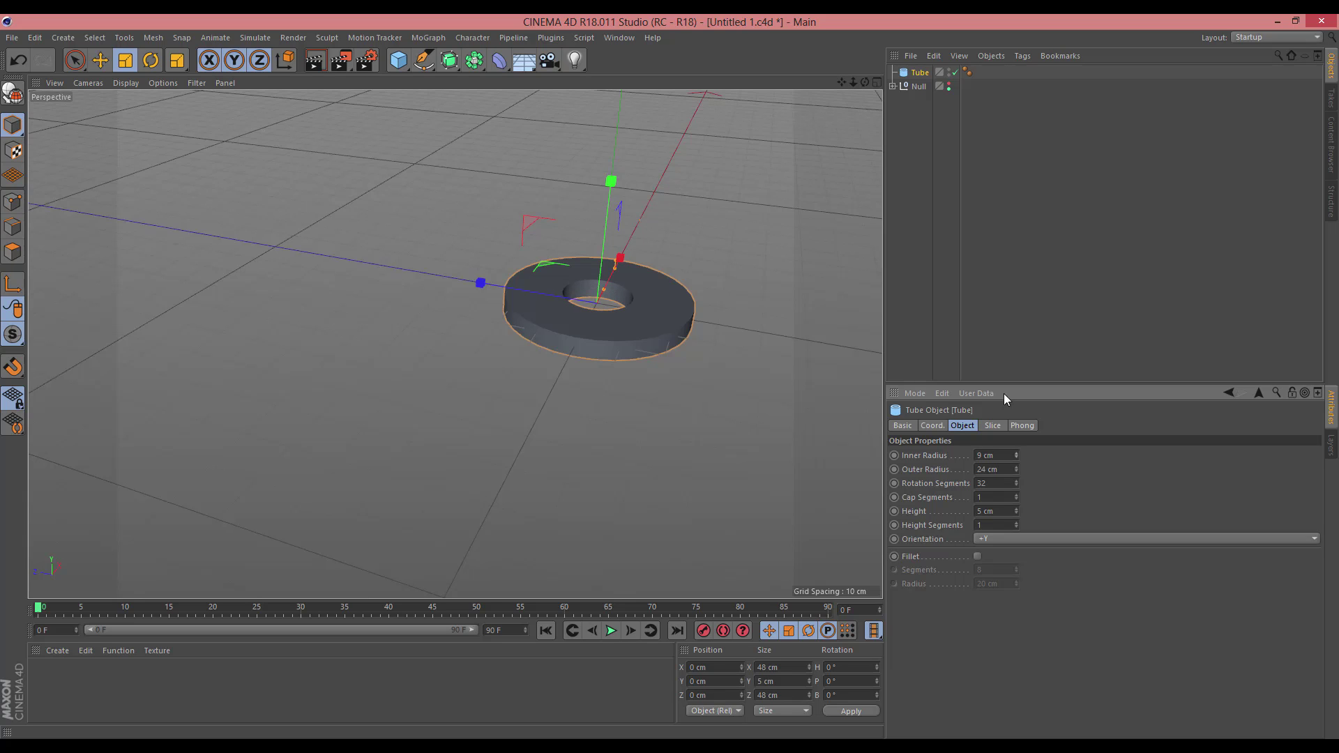
left_click(1031, 239)
Add a Cube and scale it down to a block about 14.2 × 6.3 × 29.6 cm
left_click(399, 60)
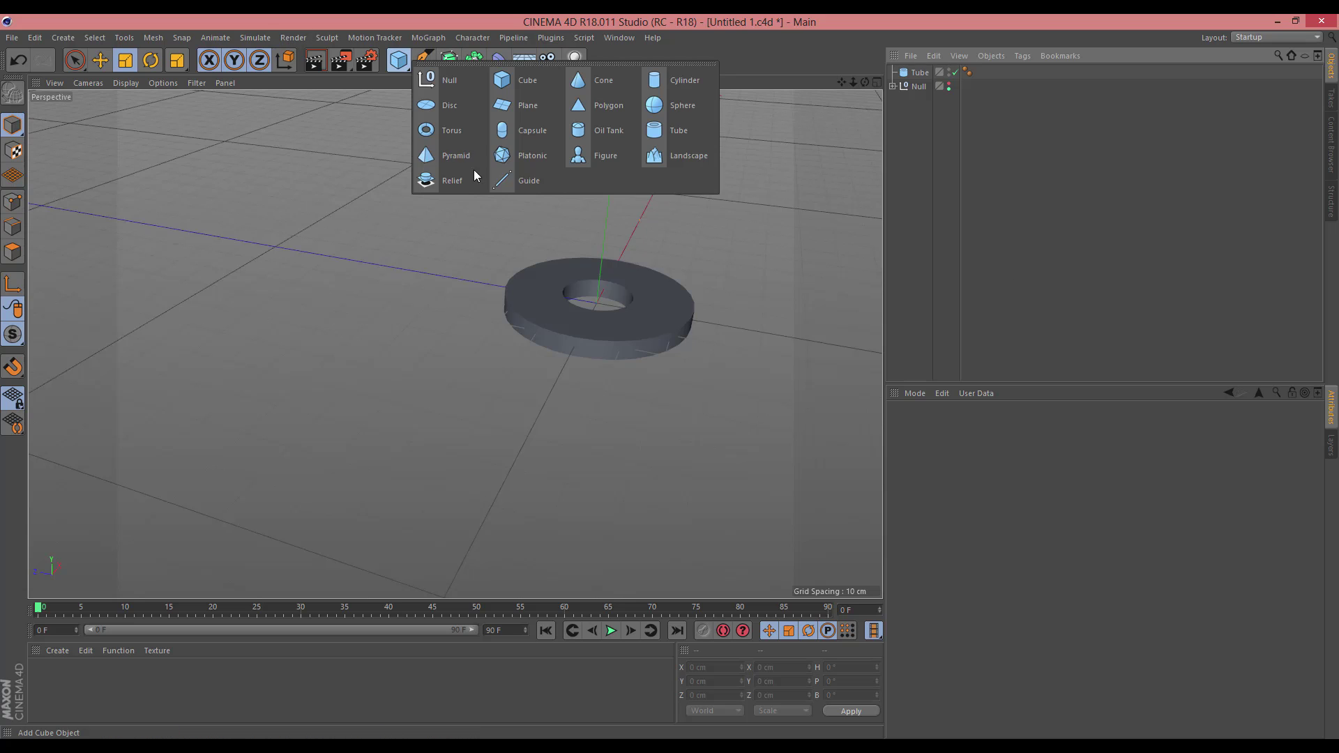
left_click(528, 82)
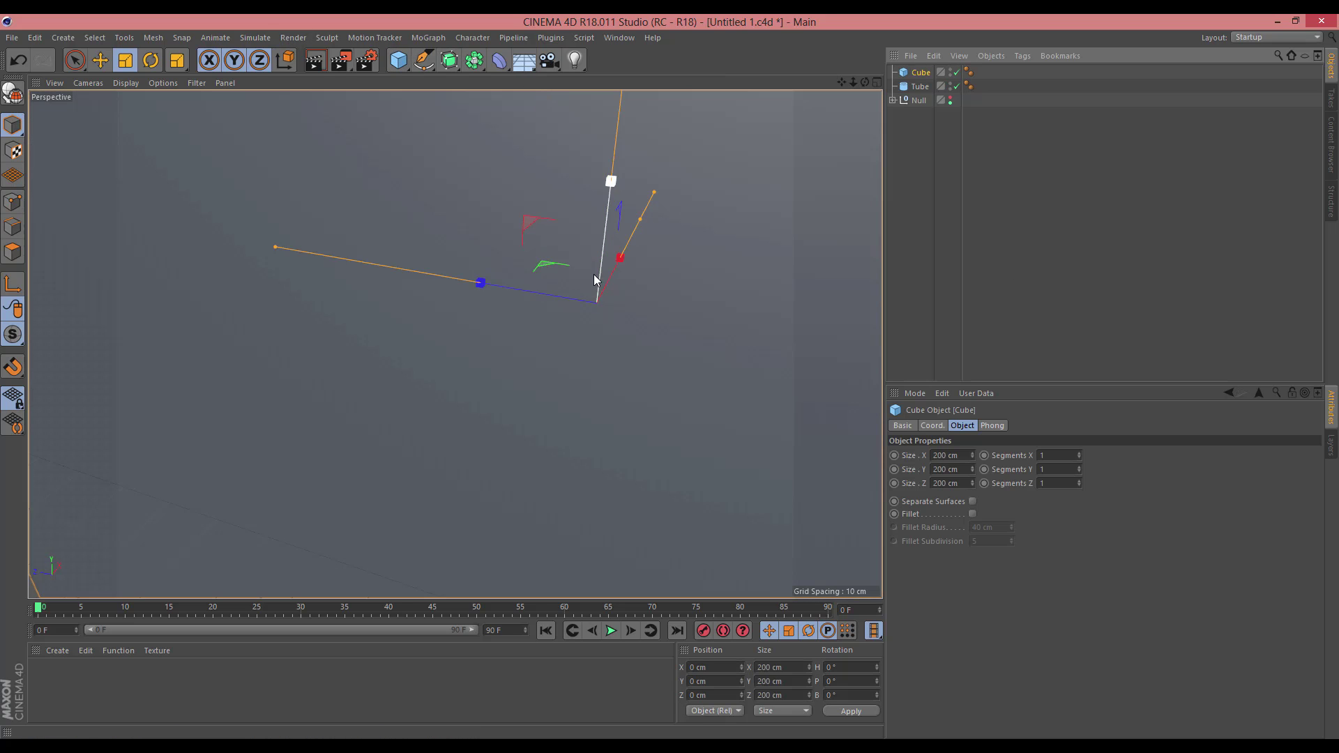
left_click(100, 59)
left_click(125, 60)
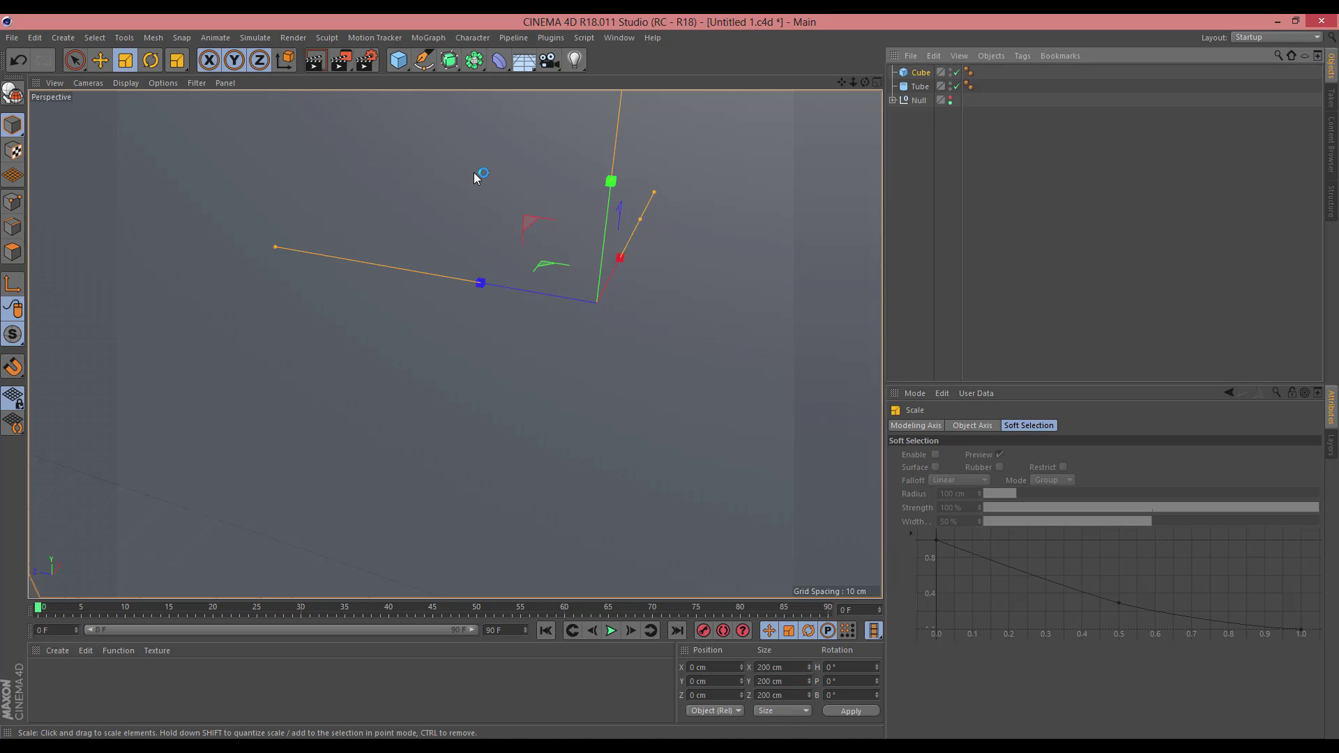
left_click_drag(646, 311, 598, 321)
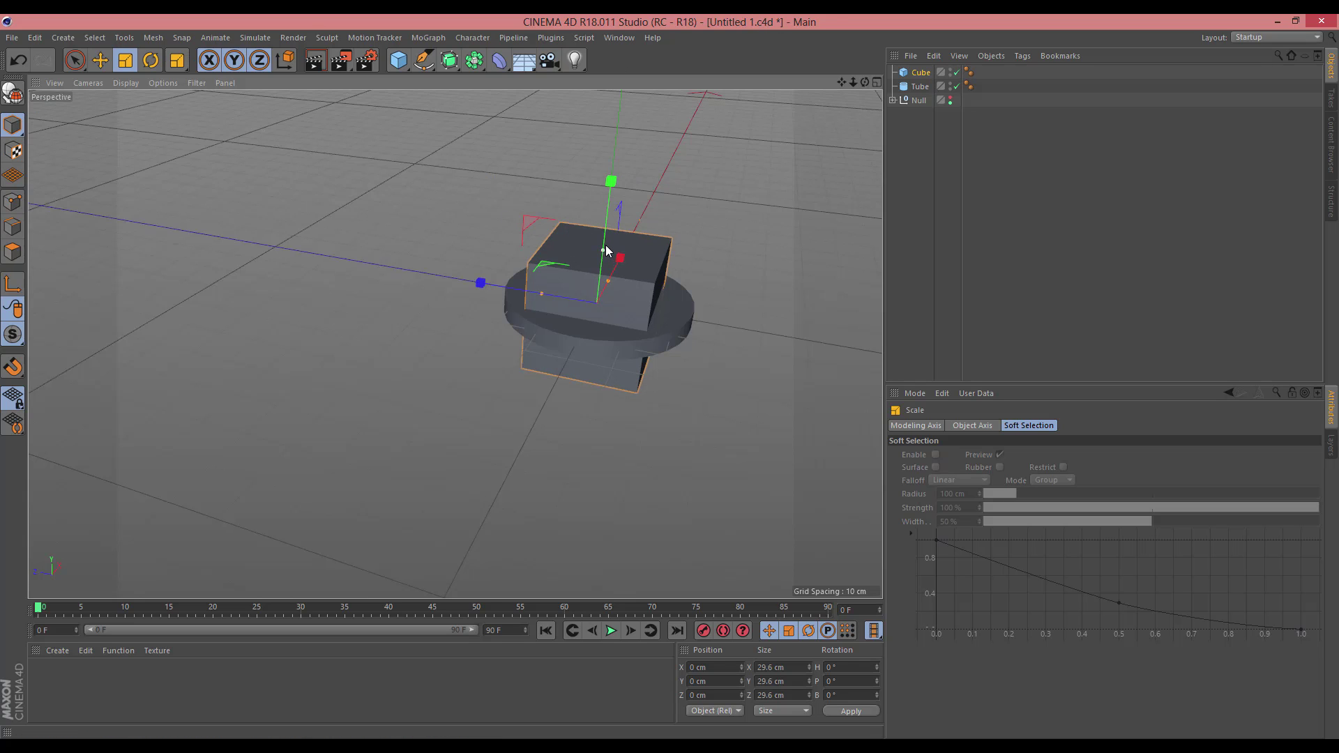
left_click_drag(604, 255, 603, 292)
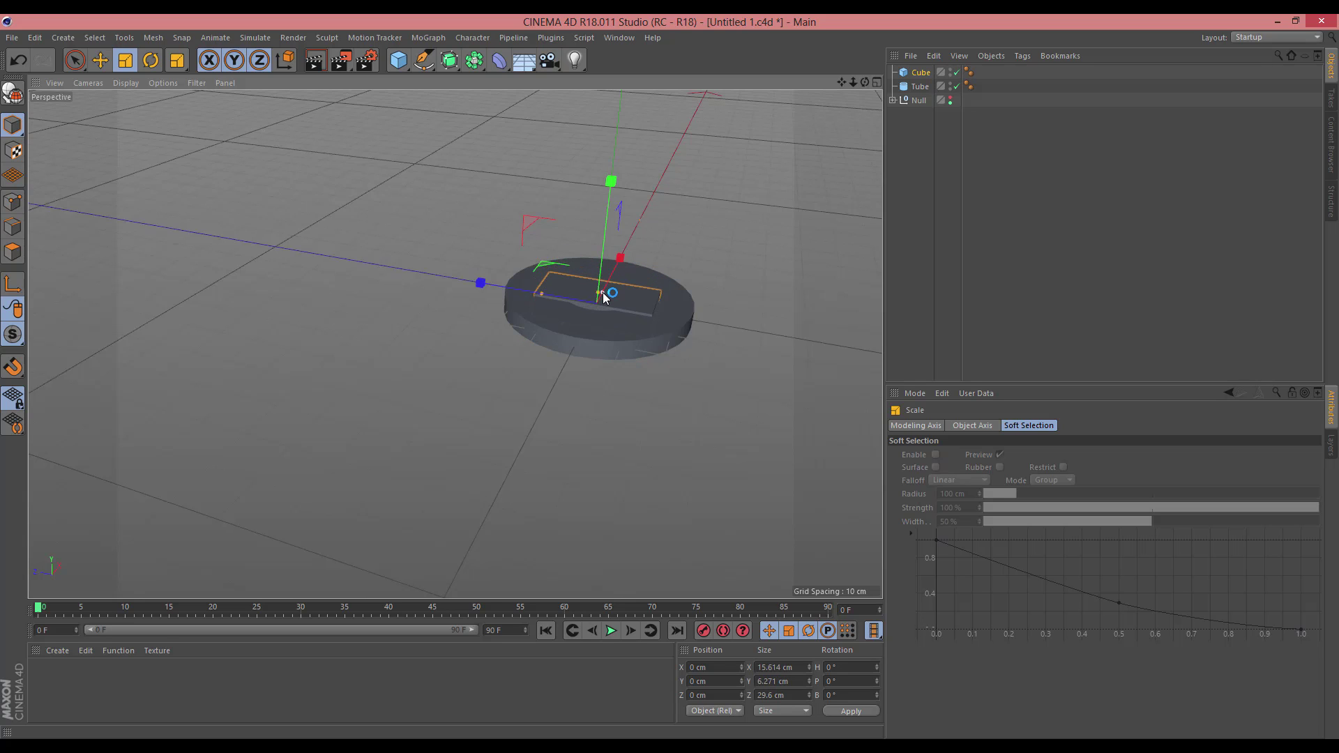
Move the cube out beside the tube to about 42 cm along Z and flatten its height to about 1.3 cm
left_click(100, 60)
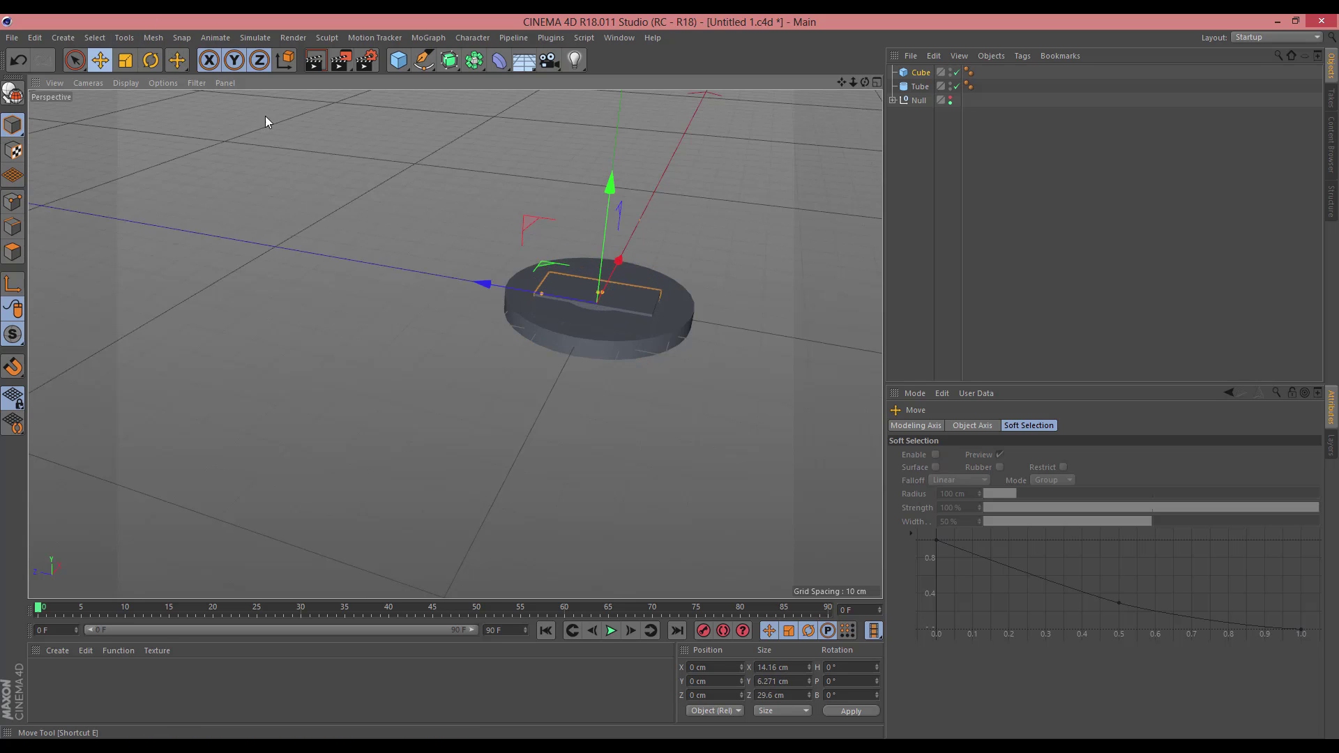
left_click_drag(501, 296, 343, 248)
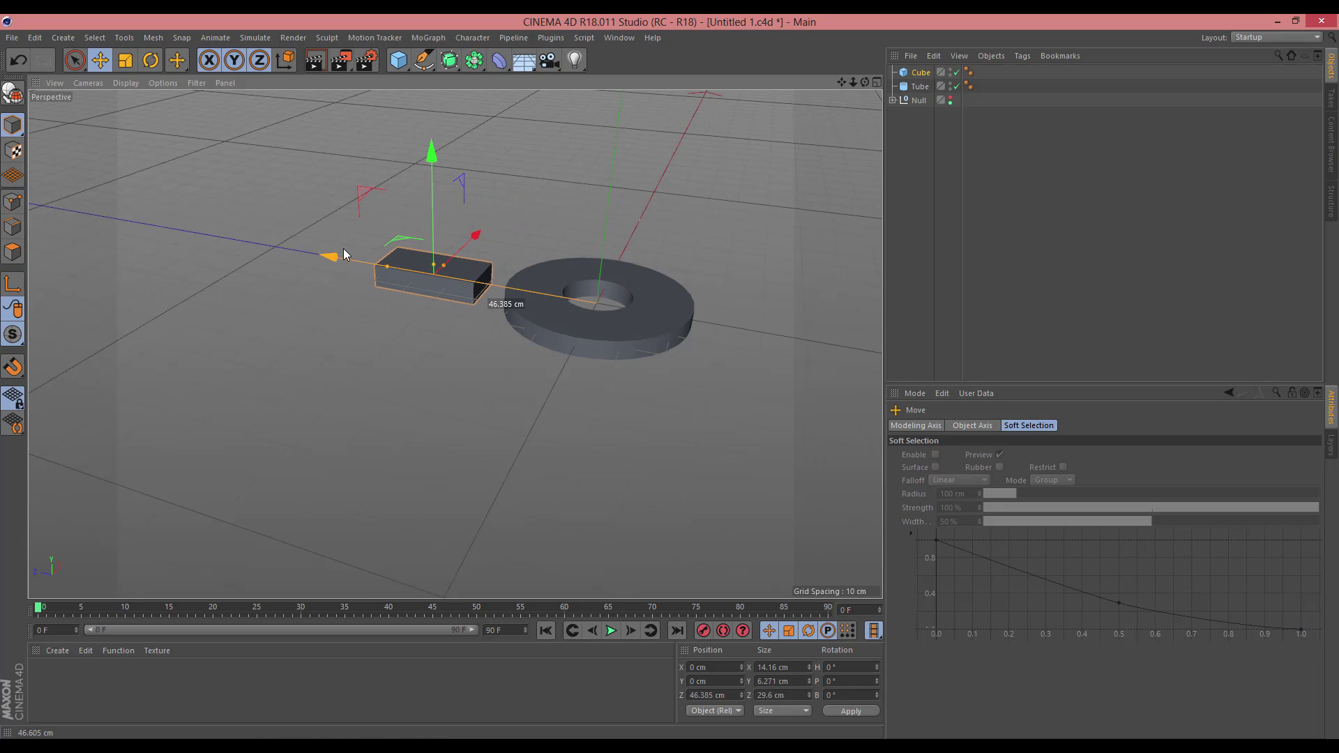
left_click_drag(438, 266, 437, 273)
mouse_move(360, 258)
left_mouse_down()
mouse_move(390, 280)
mouse_move(370, 269)
left_mouse_up()
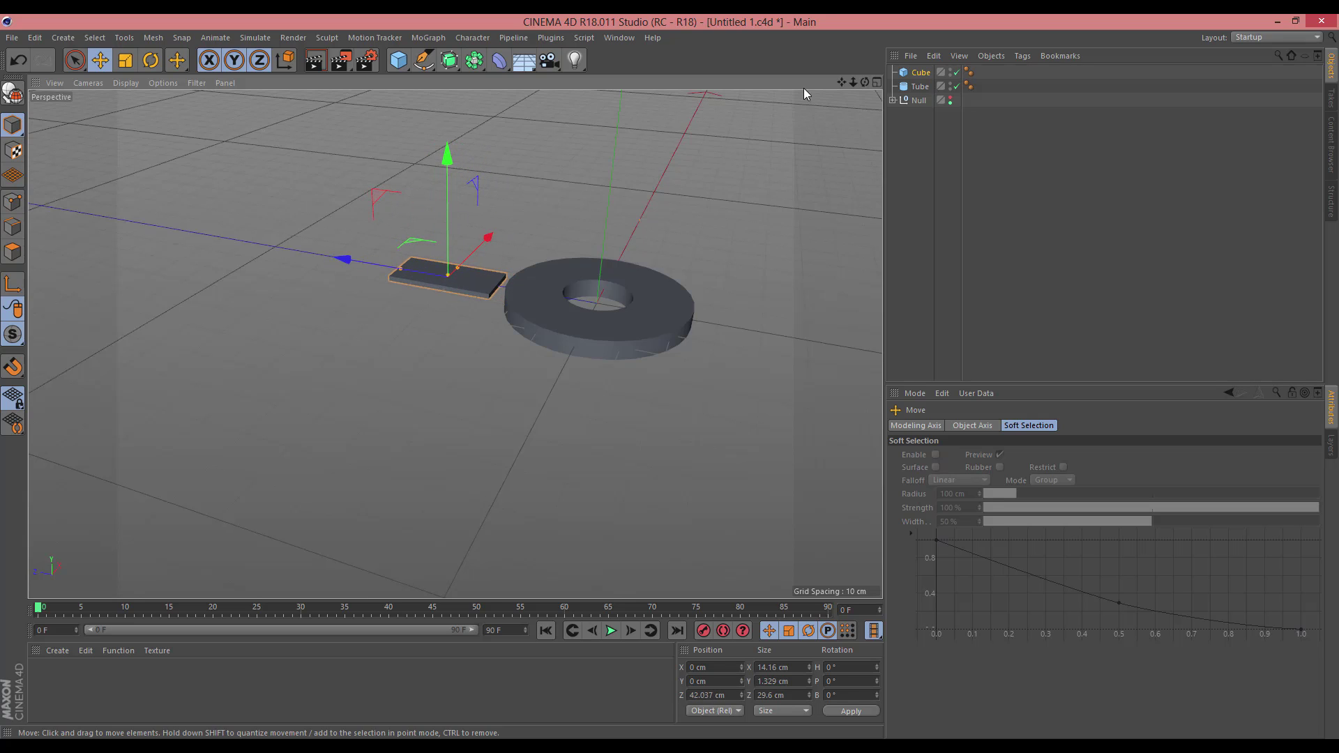
Add an n-Side spline with 3 sides and a radius of 16 cm
left_click_drag(865, 82, 565, 93)
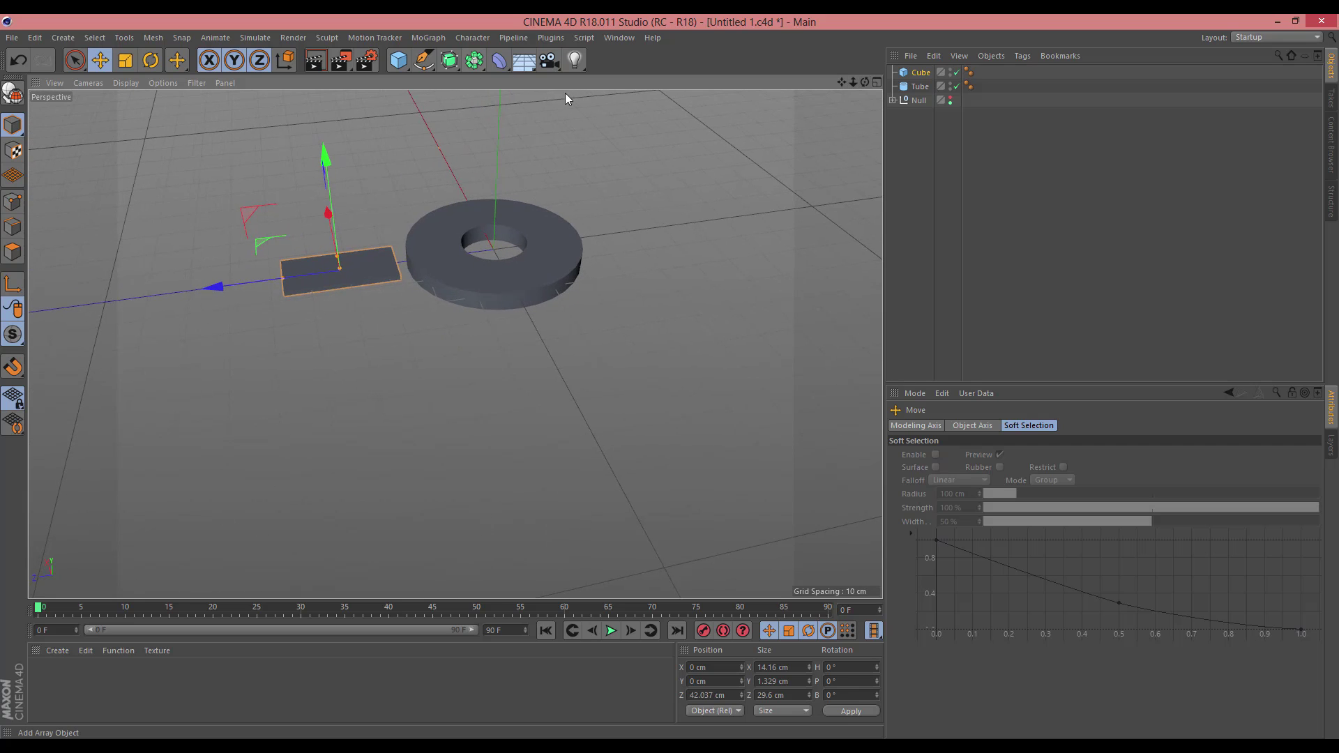
left_click(424, 60)
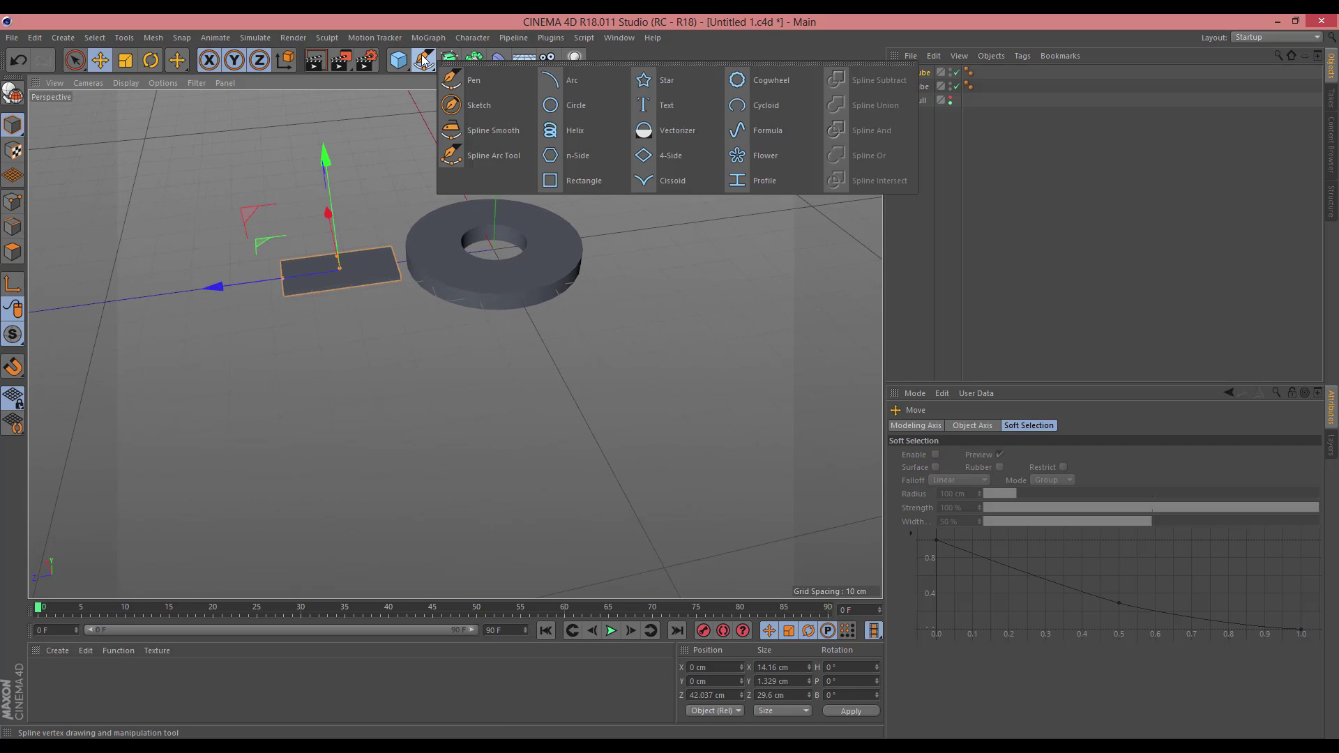
left_click(596, 162)
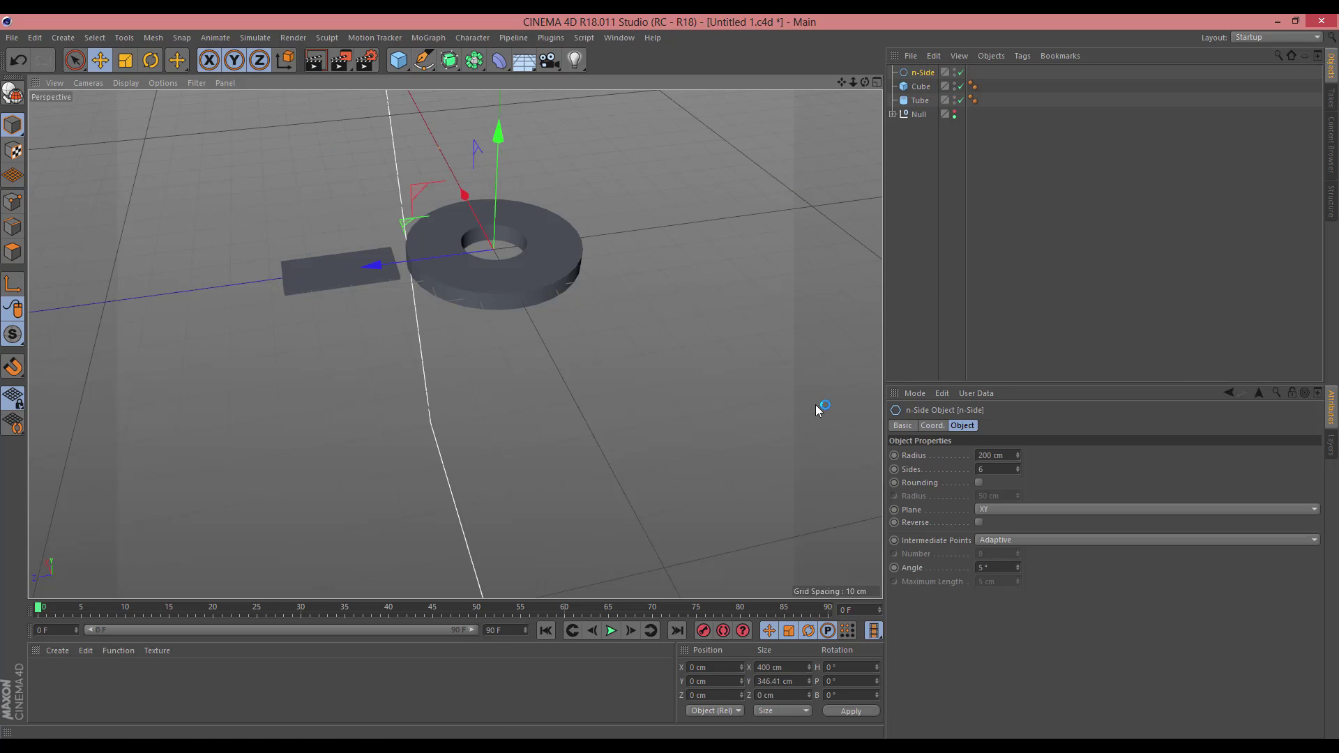
left_click(1018, 471)
left_click(1018, 471)
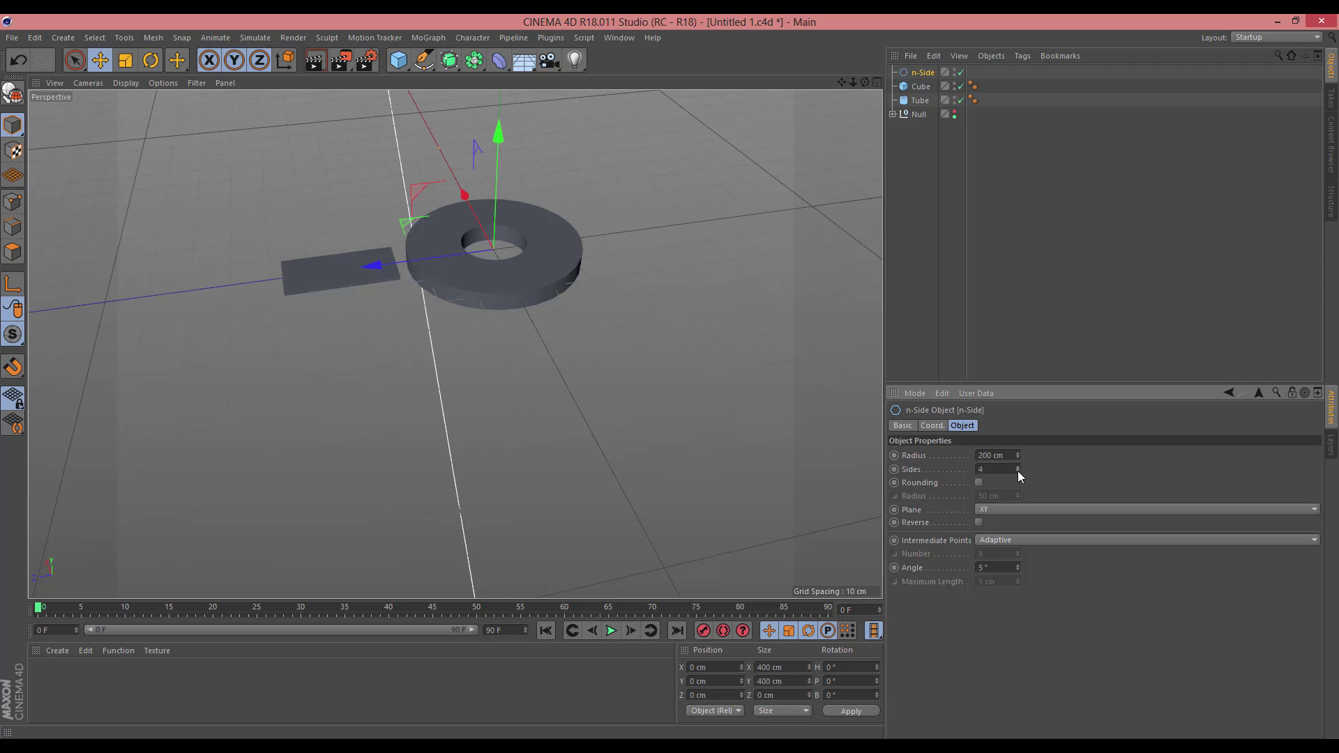
left_click(1018, 471)
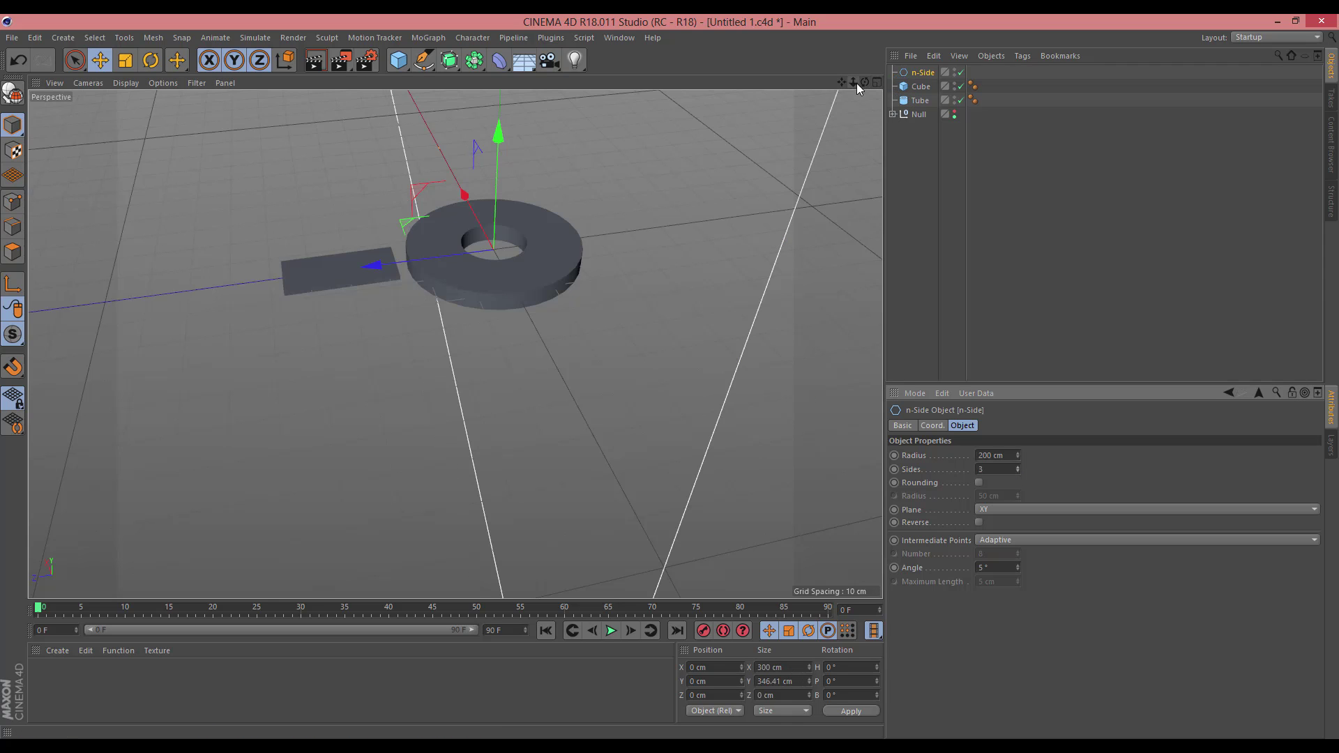
left_click_drag(856, 83, 794, 284)
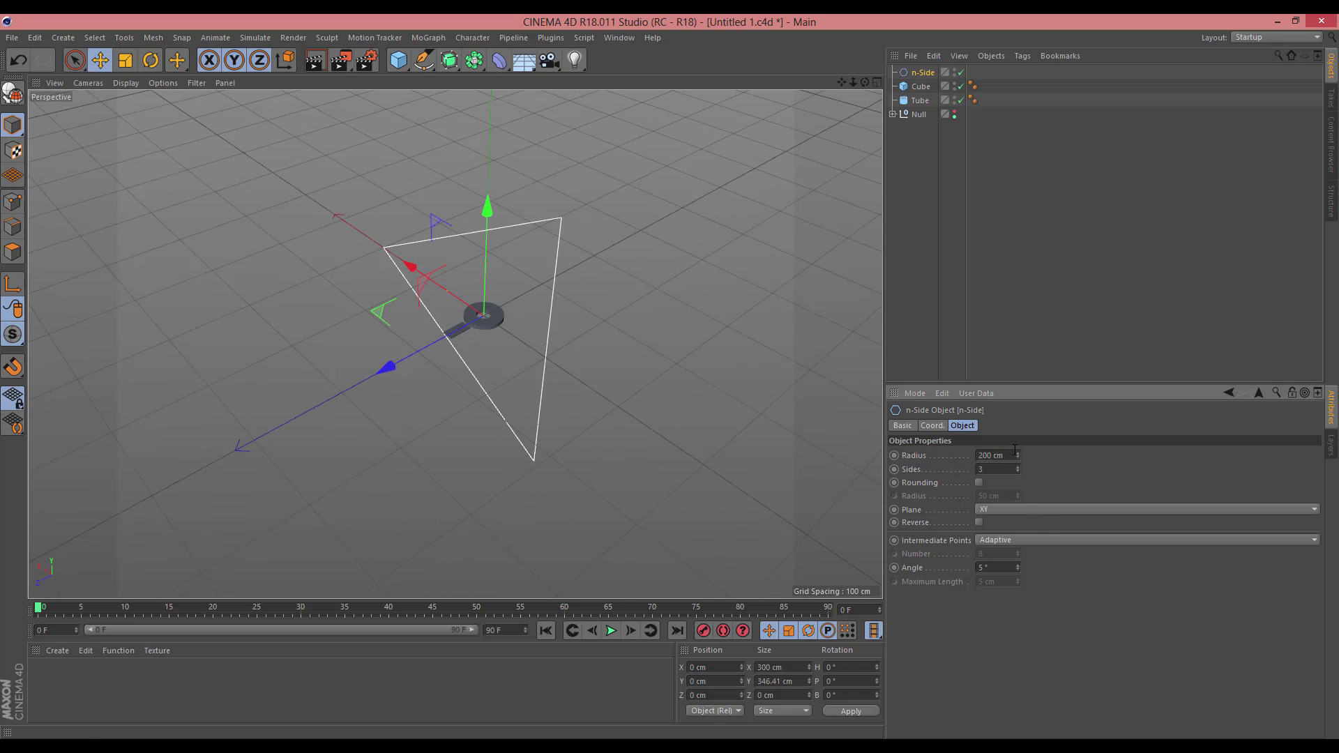
left_click_drag(1018, 455, 988, 455)
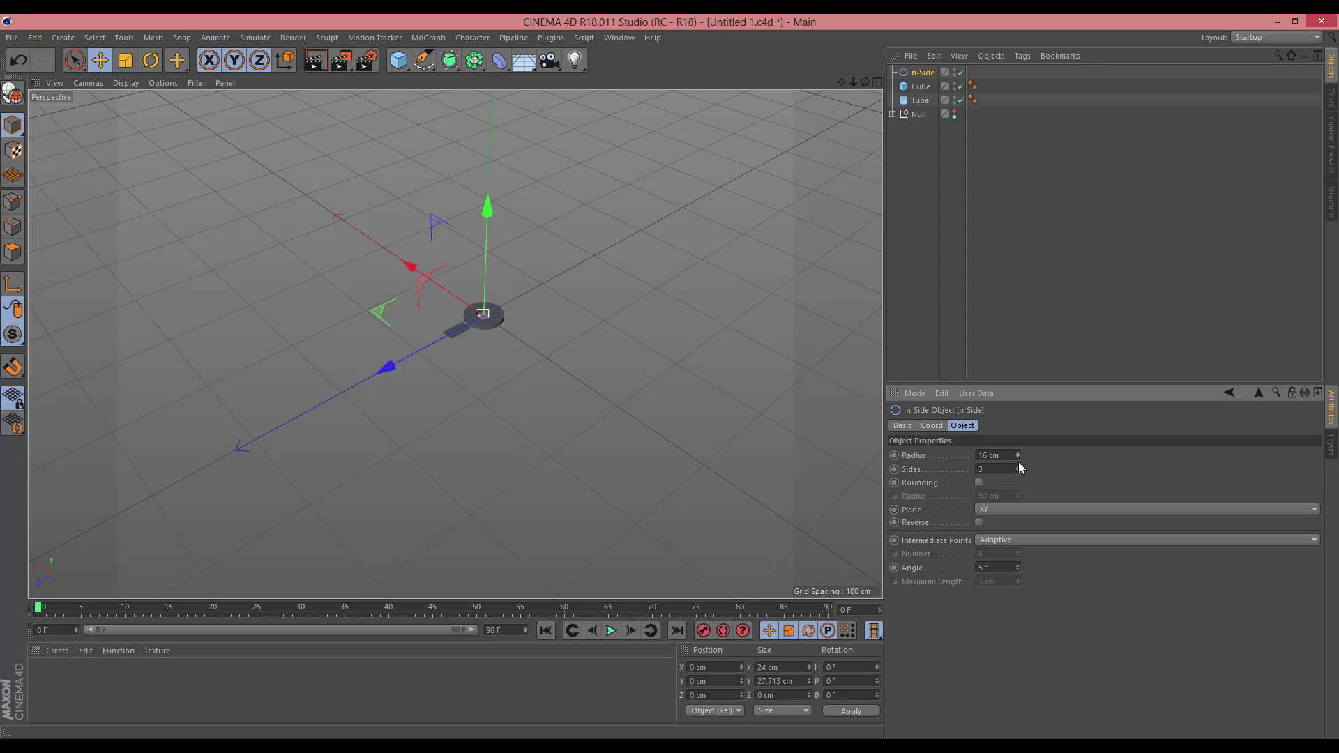
Set the n-Side's plane to XZ and move it to about 59.8 cm along Z, at the bar's outer end
left_click(1032, 509)
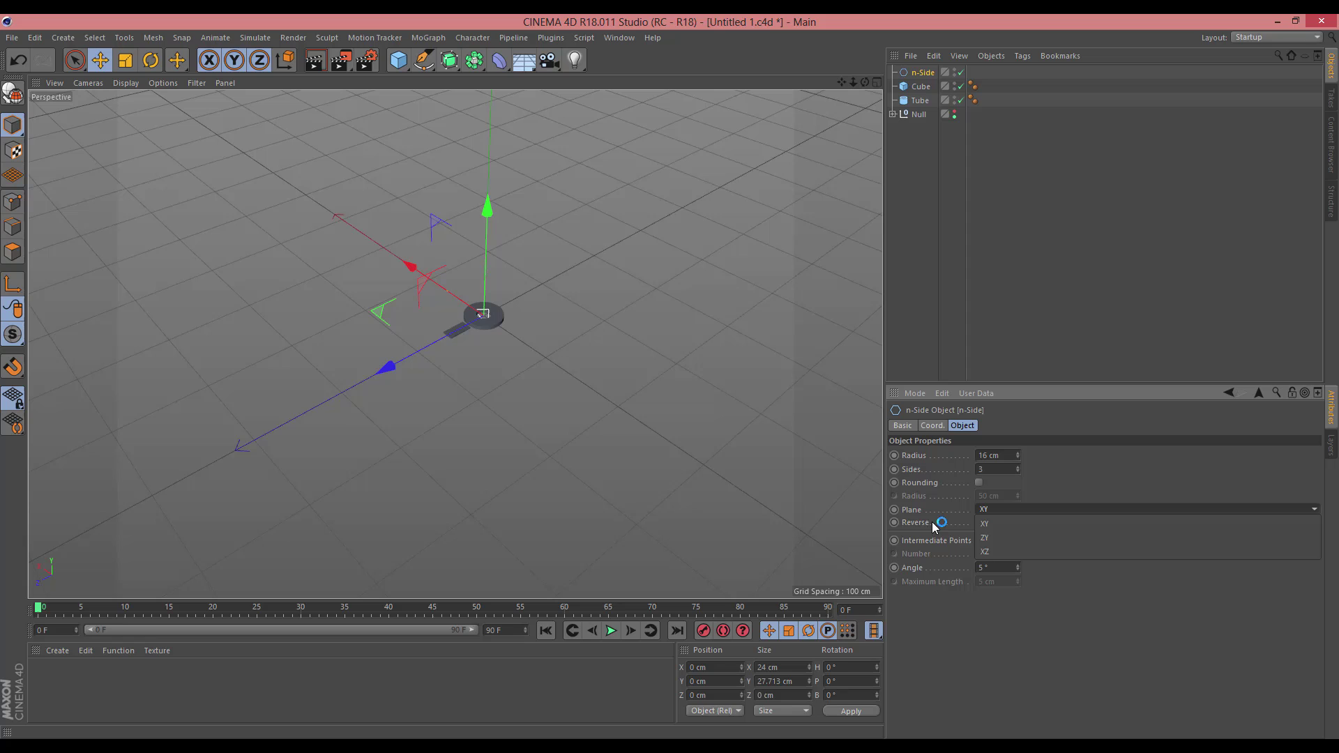
left_click(1046, 537)
left_click(1004, 552)
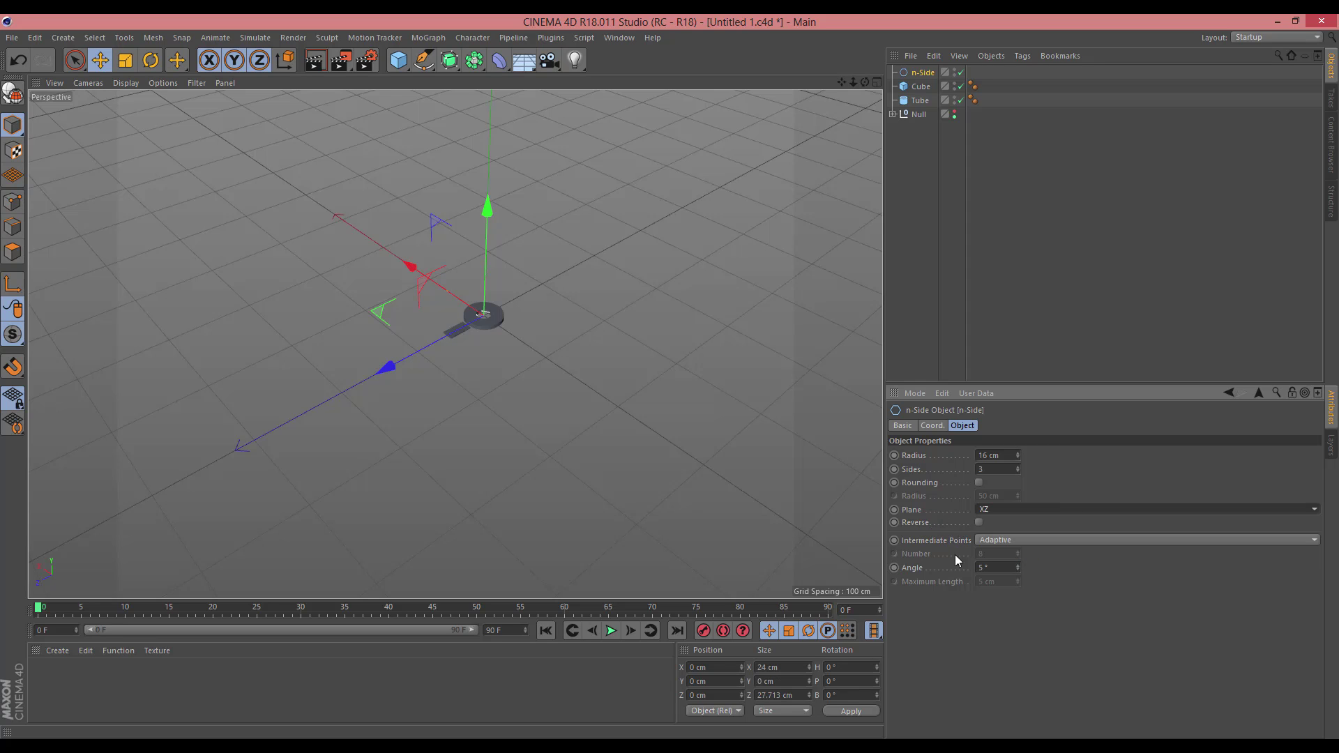
left_click_drag(410, 360, 385, 388)
scroll(385, 388, "up", 8)
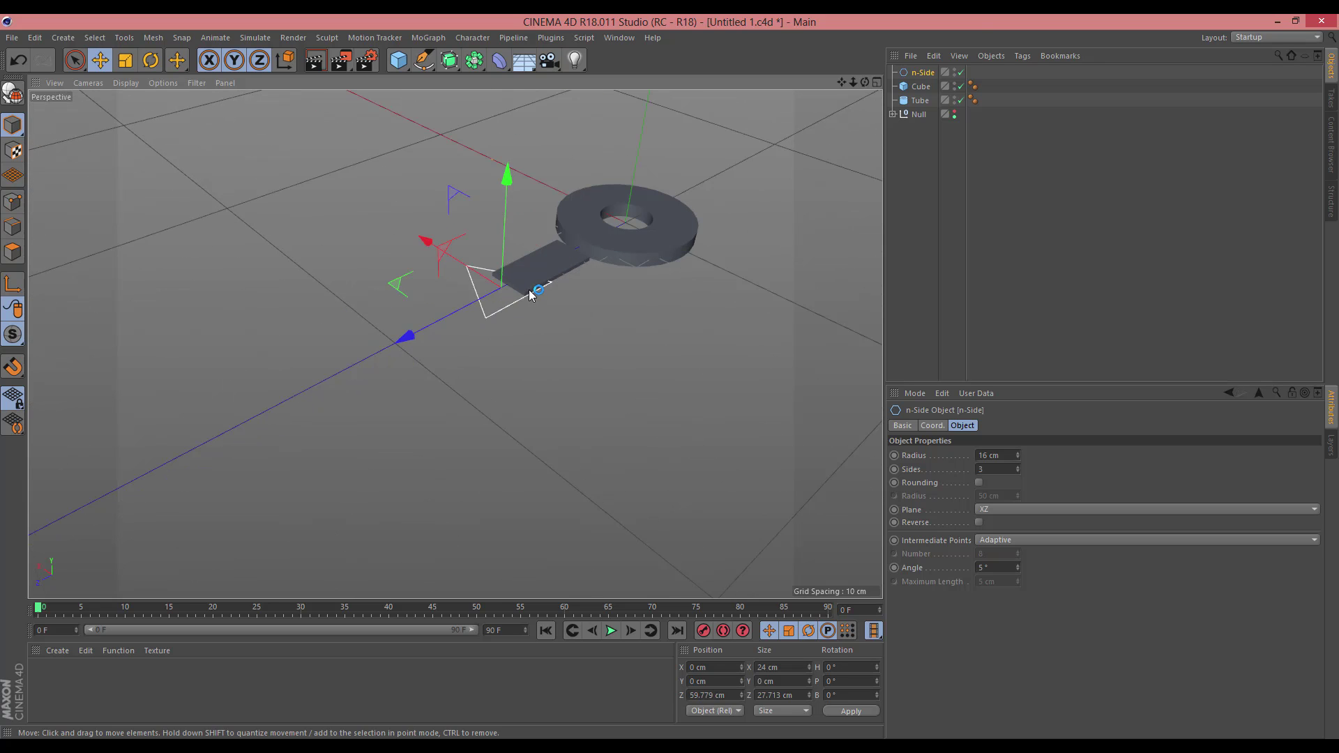
Rotate the triangle's heading to about 90° so it points away from the ring, and shift it to about 63.5 cm along Z
left_click(150, 61)
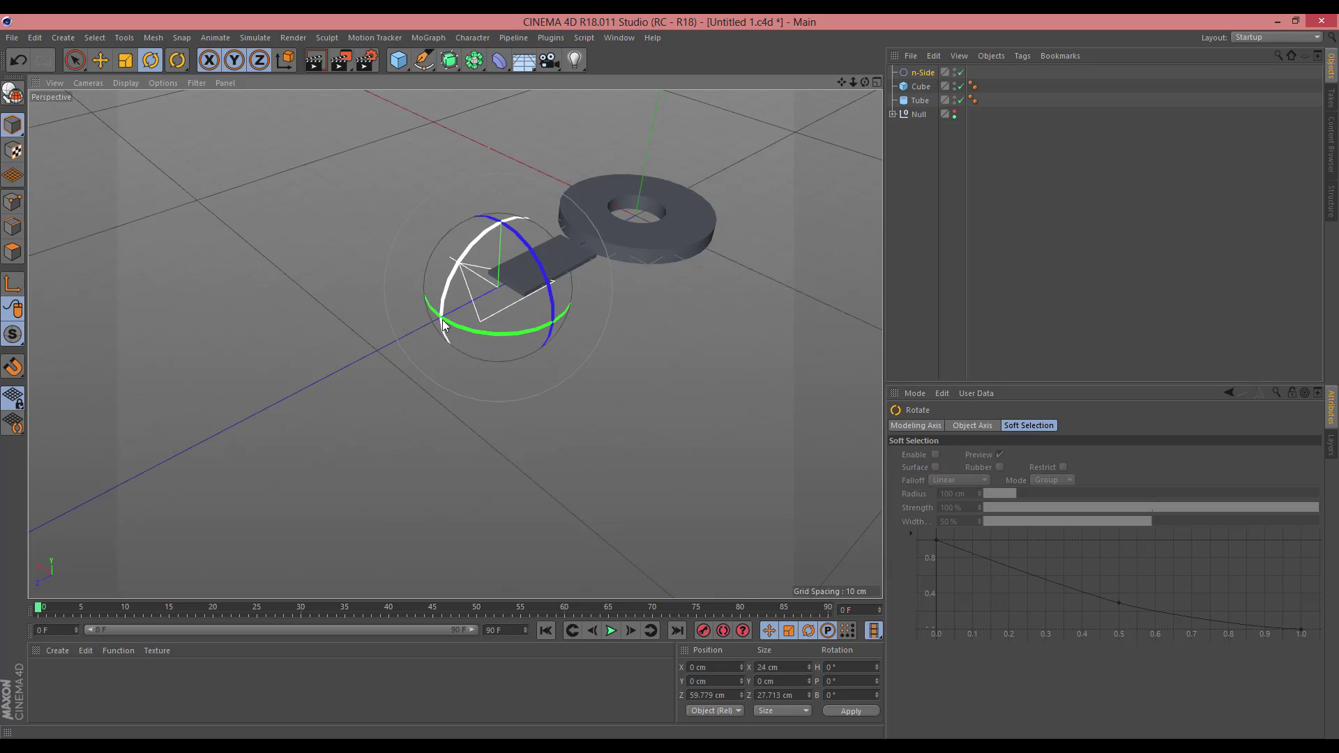
left_click_drag(442, 319, 556, 317)
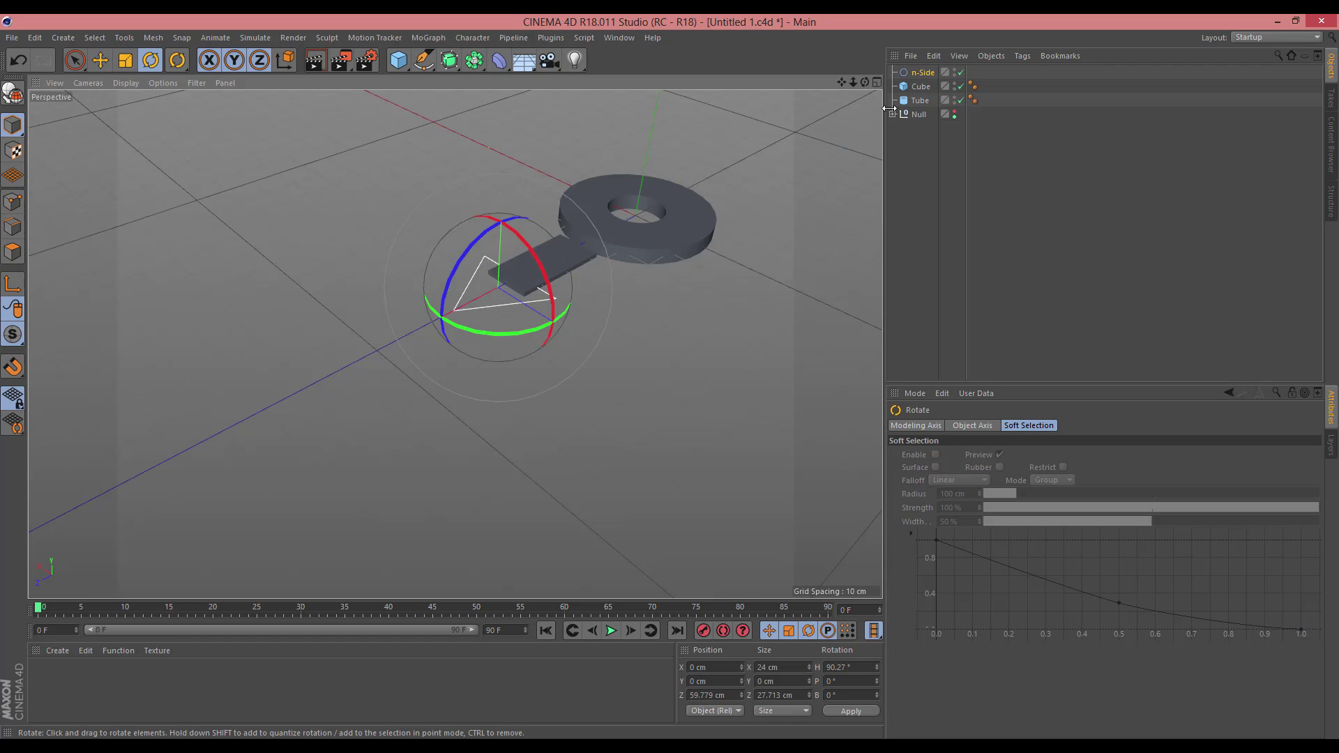
left_click_drag(864, 82, 857, 86)
left_click_drag(455, 344, 386, 349, "alt")
left_click(100, 60)
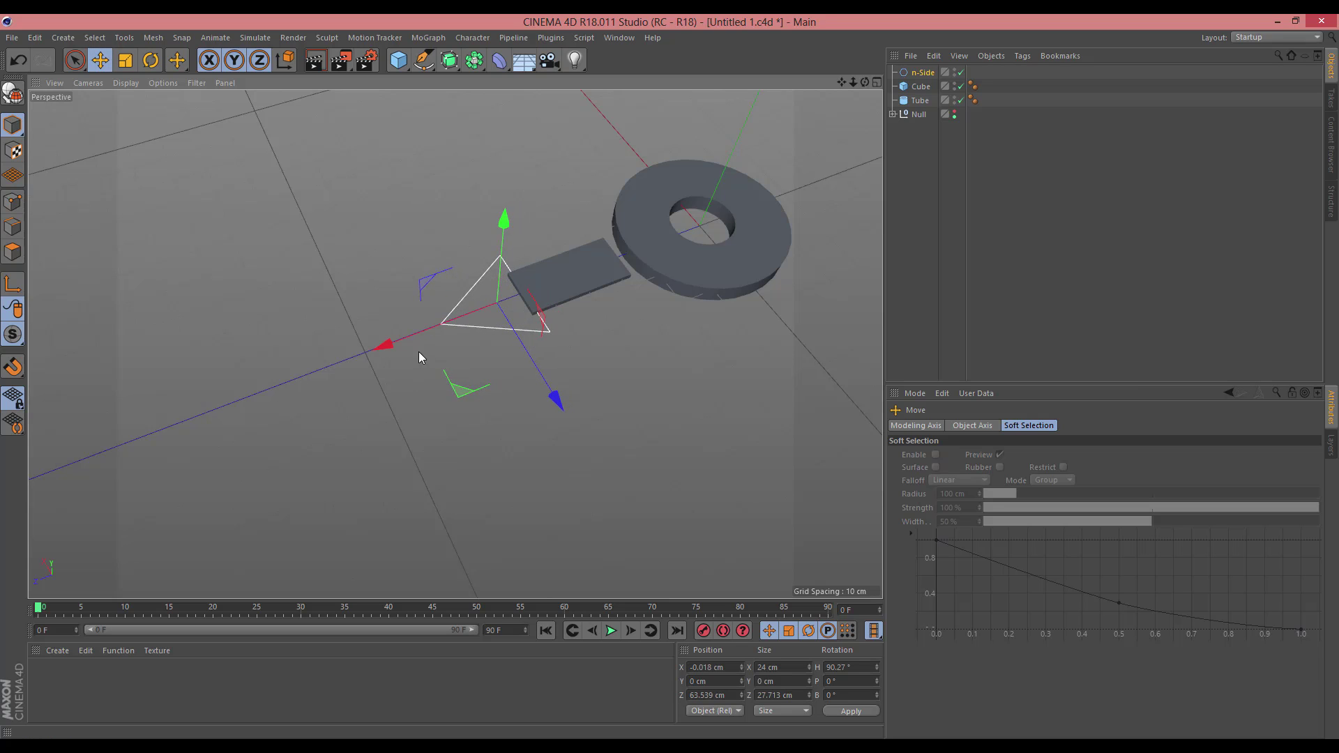
Add an Extrude generator, nest the n-Side spline inside it, and nudge the triangle slightly farther out from the ring
left_click(457, 60)
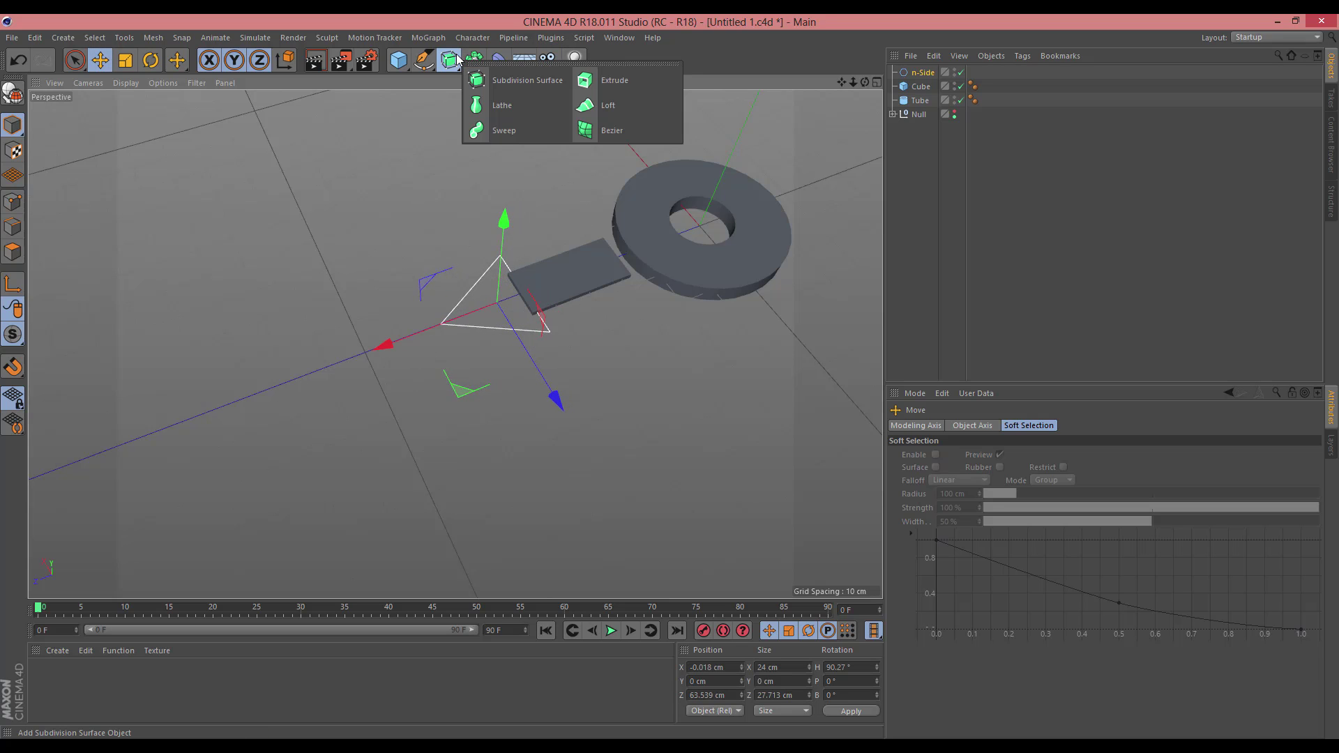
left_click(608, 81)
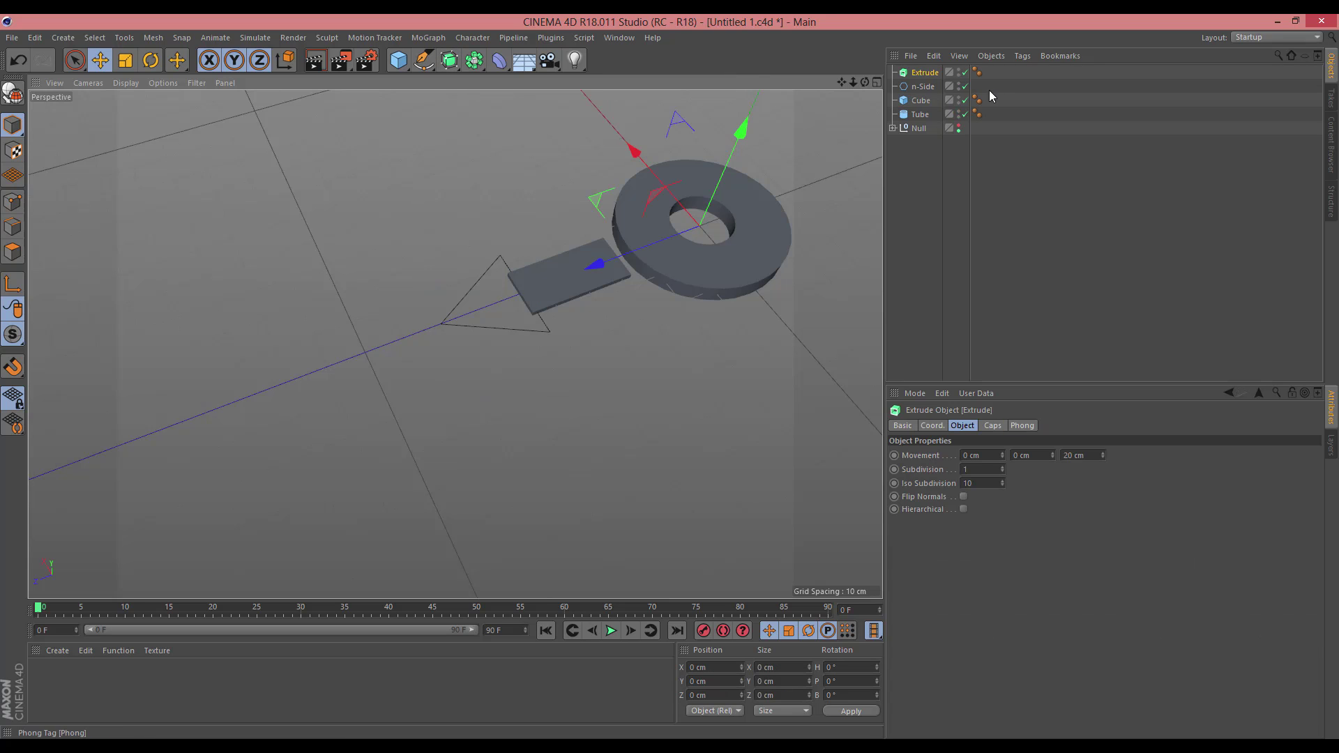
left_click(918, 86)
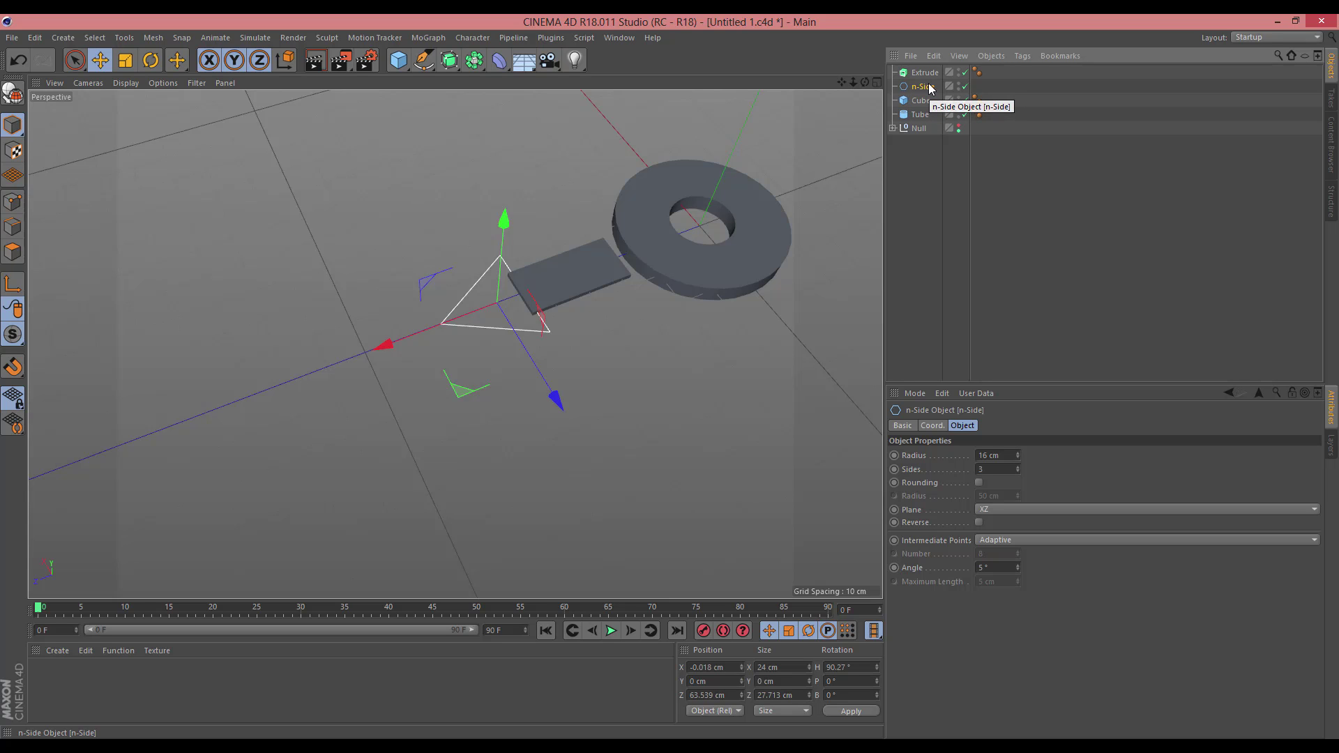
left_click_drag(927, 87, 926, 72)
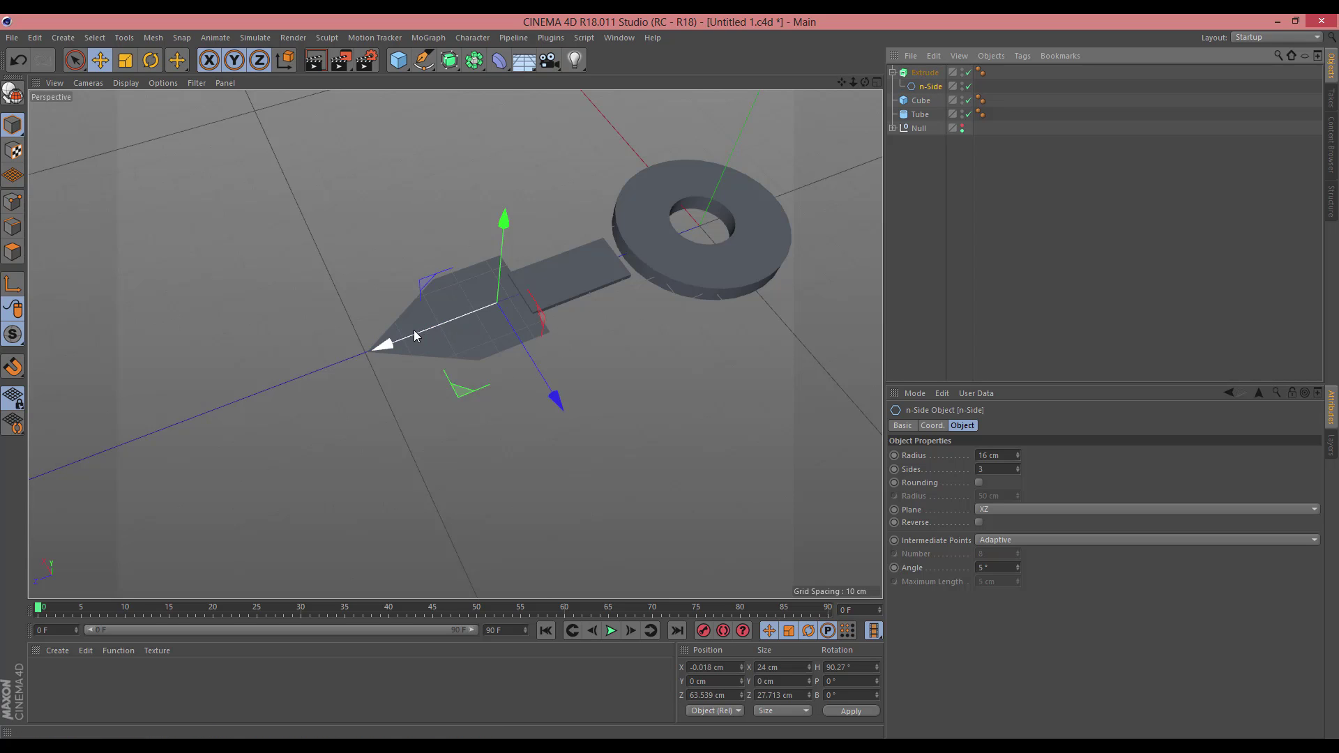
left_click_drag(425, 326, 417, 333)
left_click(466, 352)
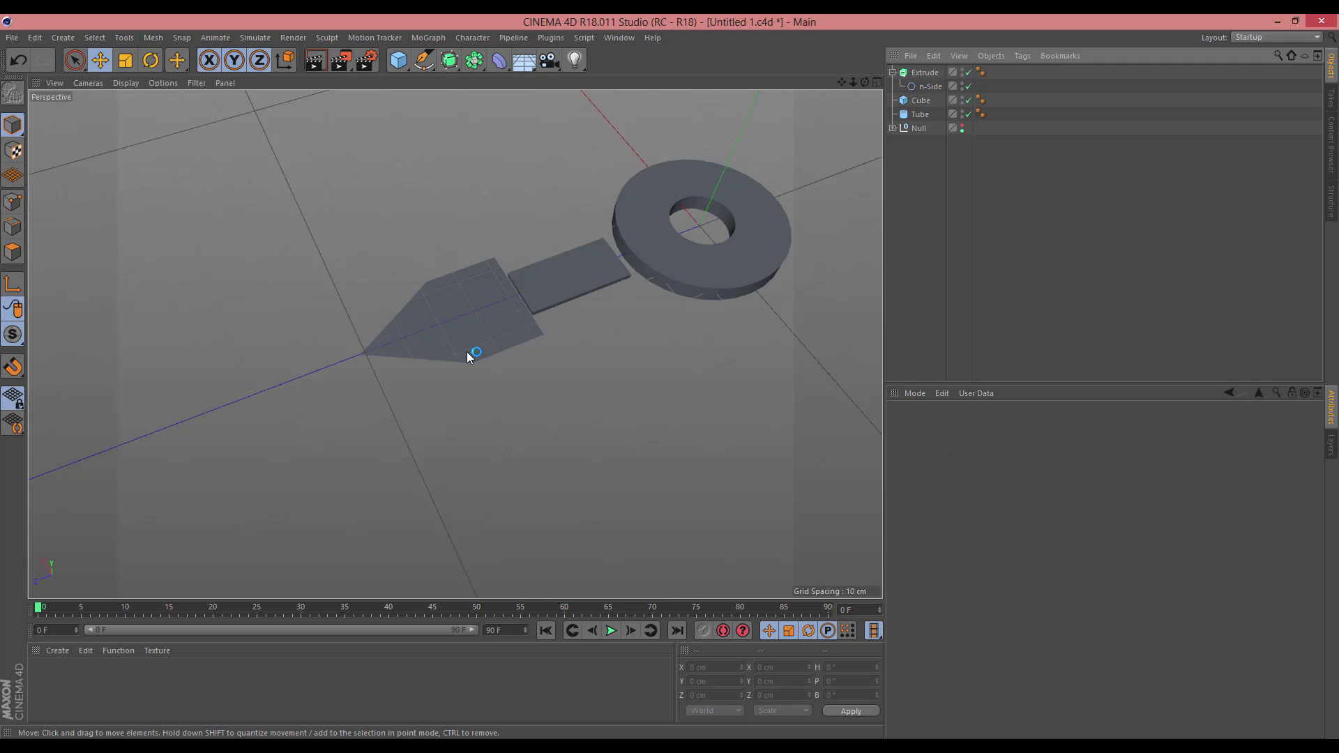
Set the Extrude generator's movement to 0 cm in Z and 3 cm in Y to give the triangle a thin vertical thickness
left_click(931, 74)
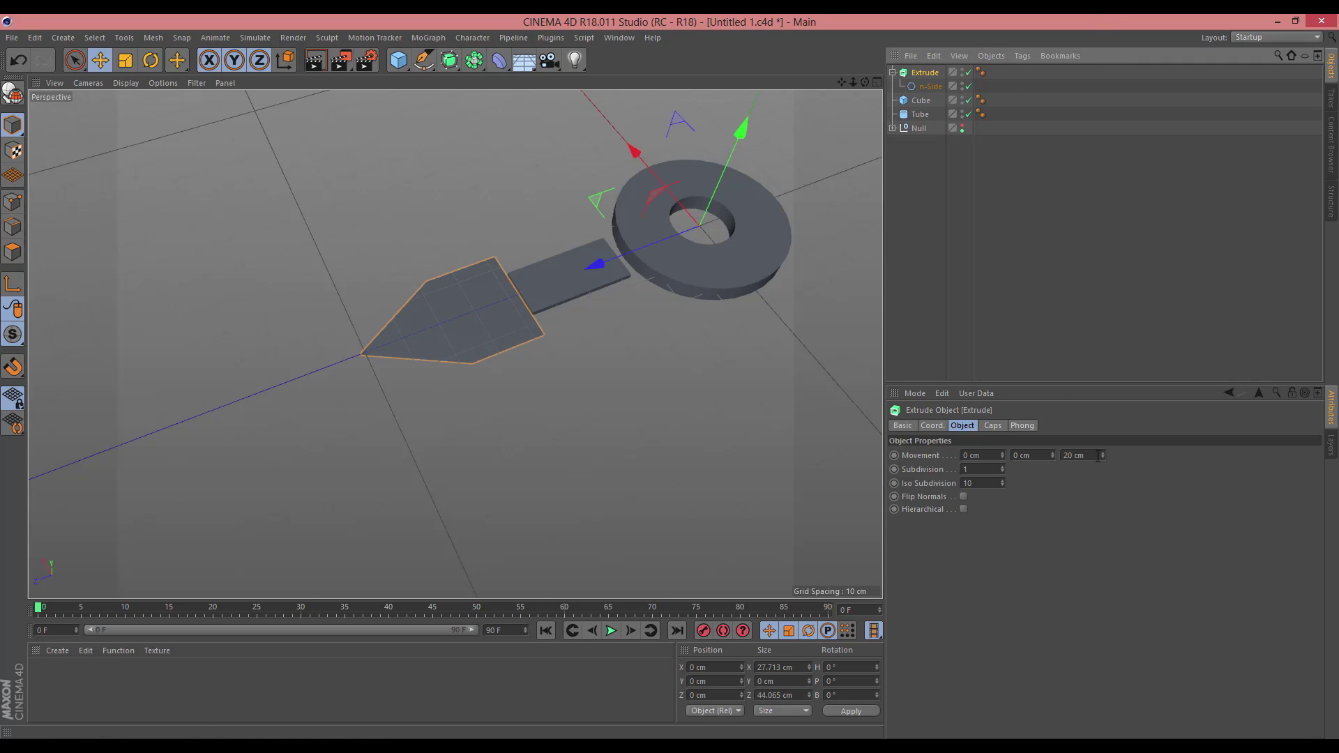
double_click(1065, 458)
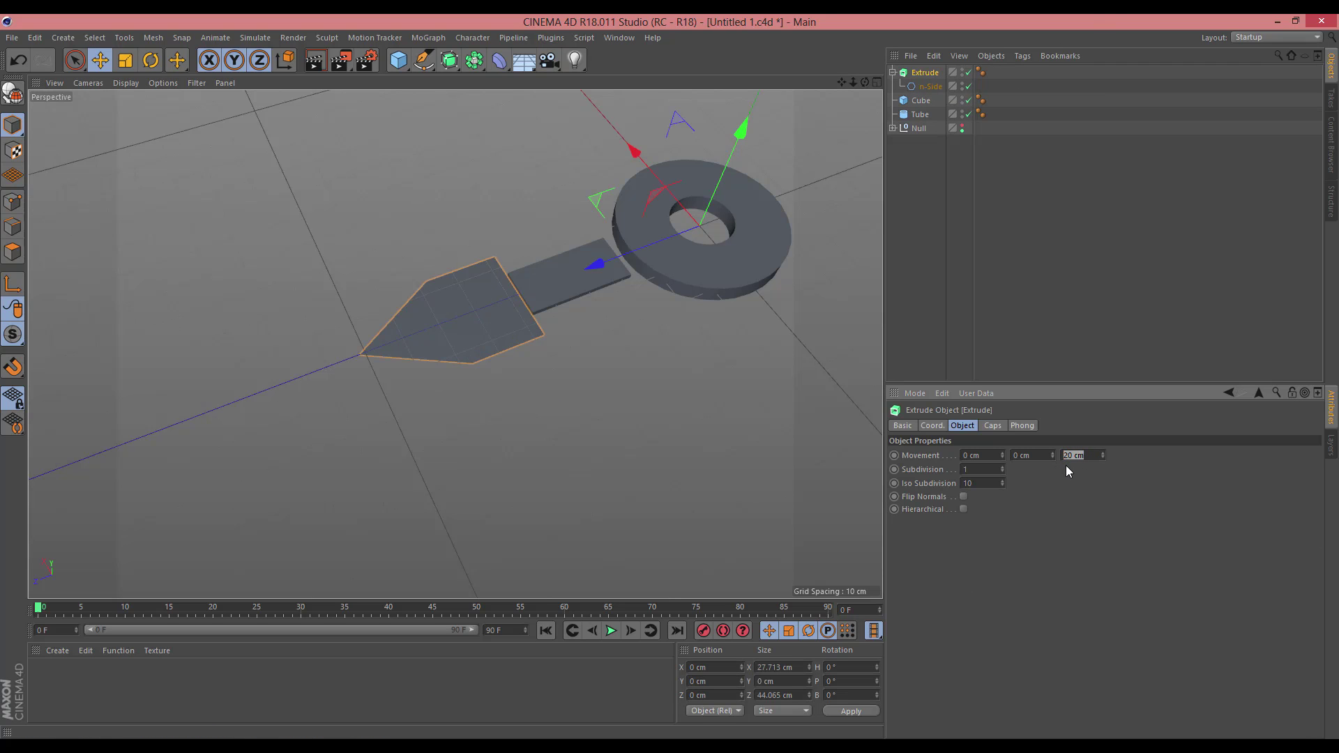
type("0")
left_click(1037, 455)
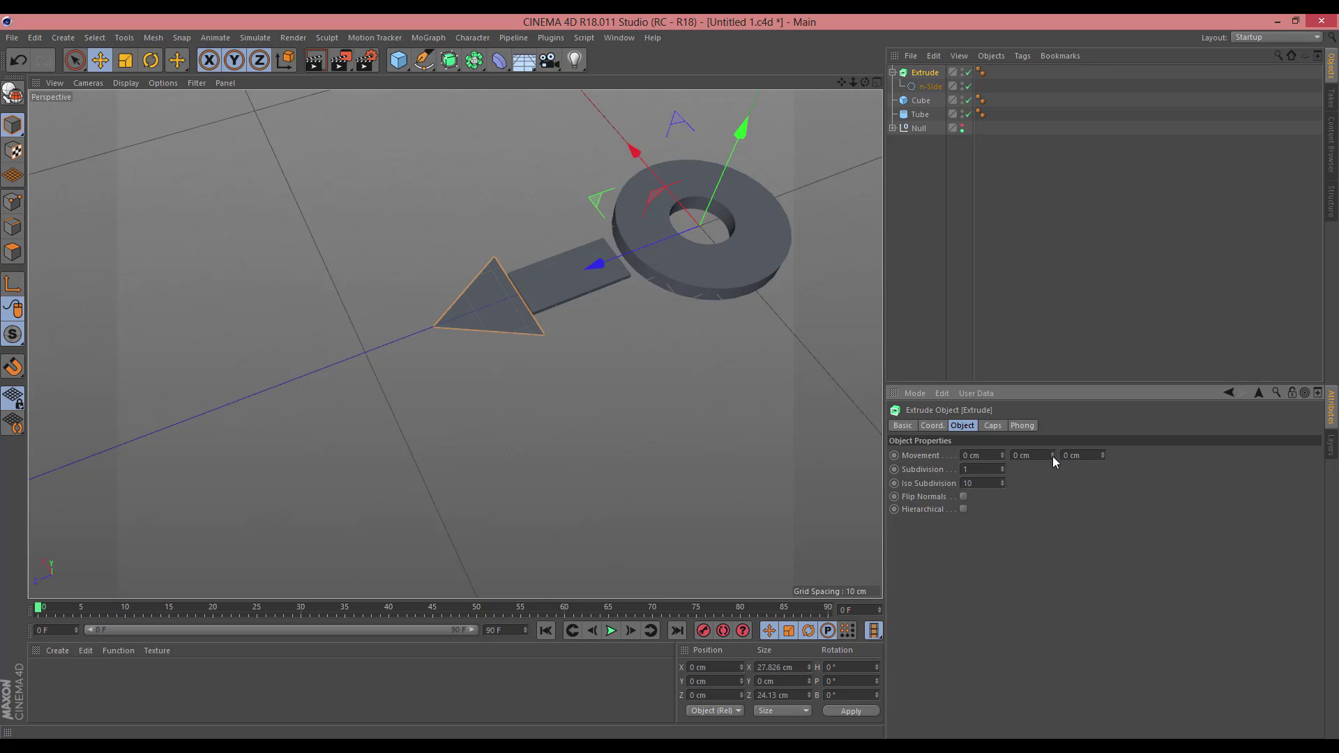
left_click_drag(1053, 454, 1053, 439)
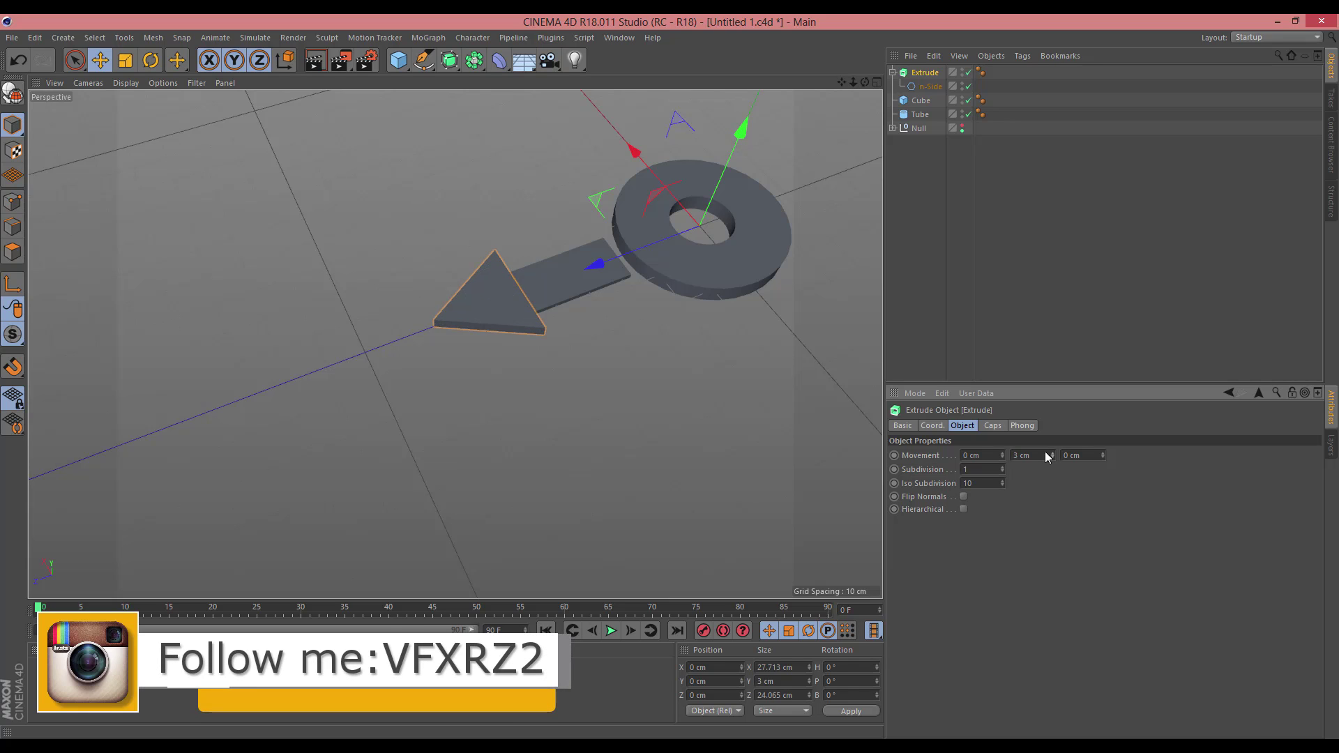
Make the Extrude object editable and move Cap 1 and Cap 2 out of its hierarchy
left_click(893, 72)
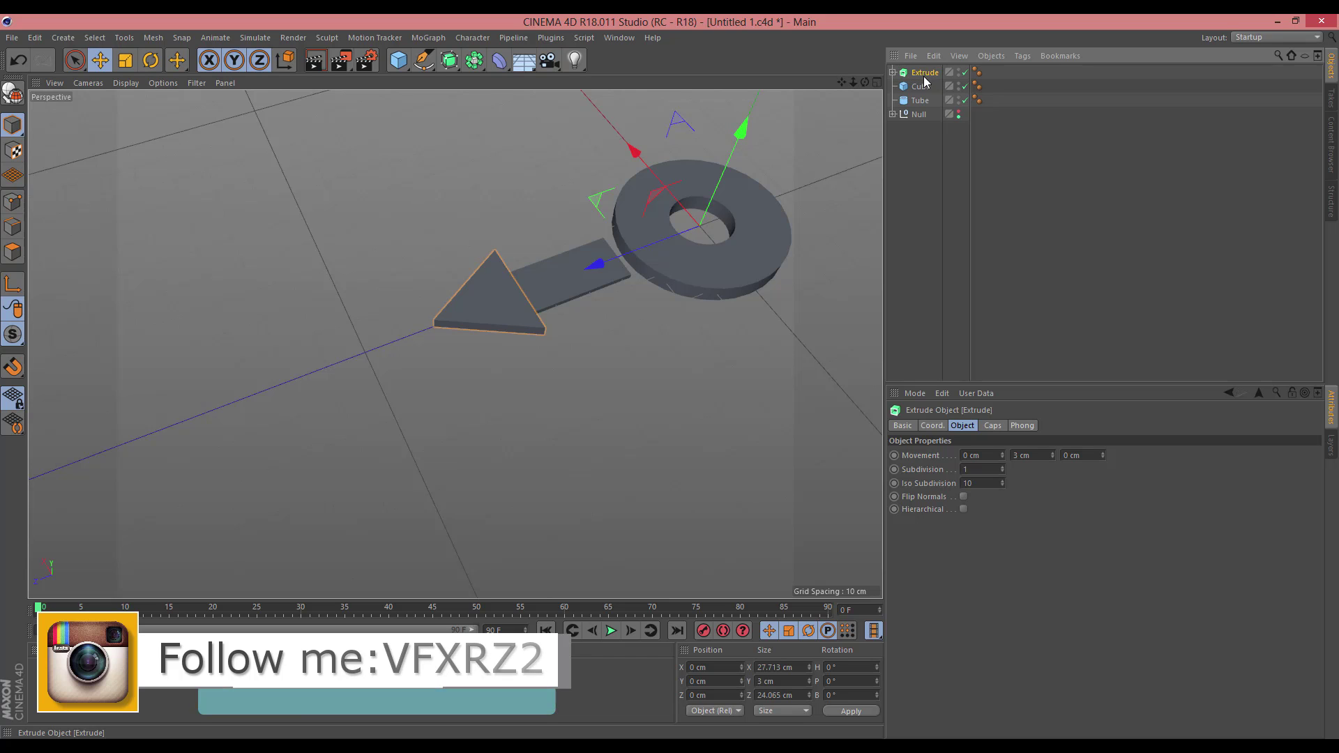
left_click(17, 100)
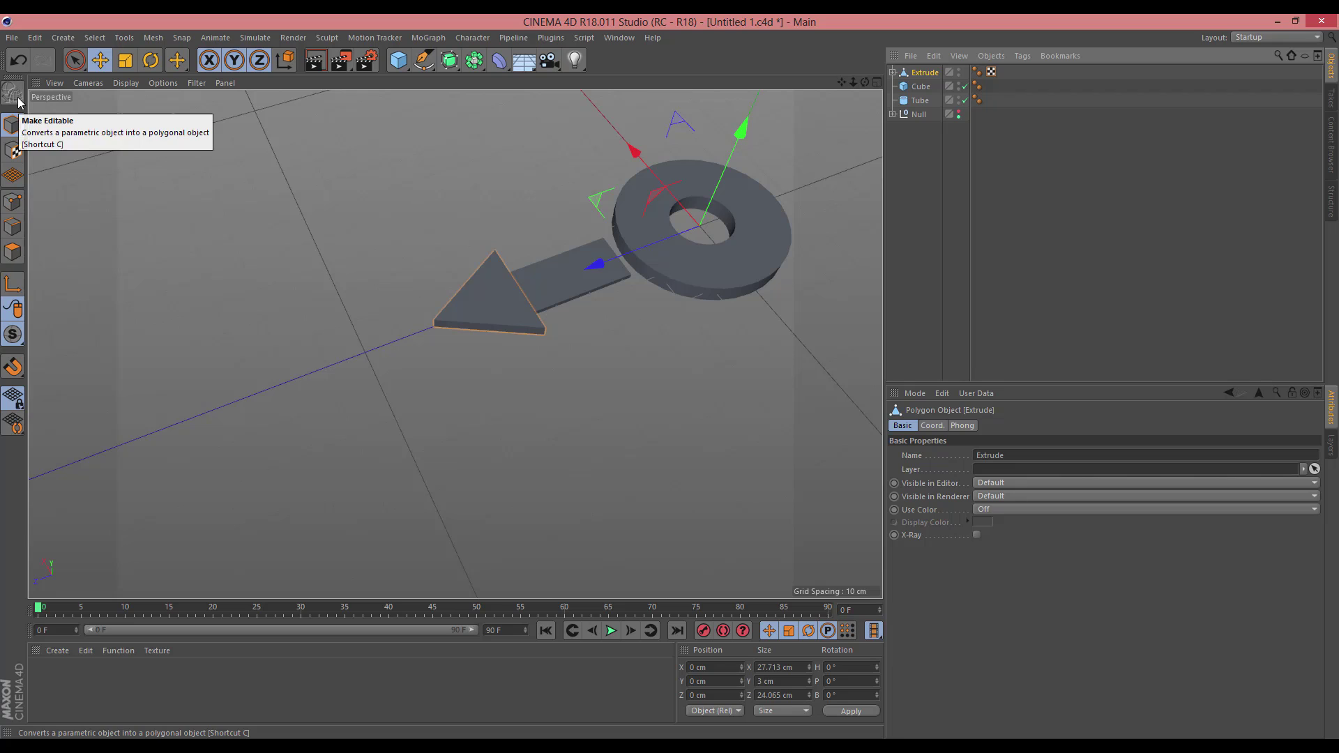
left_click(893, 73)
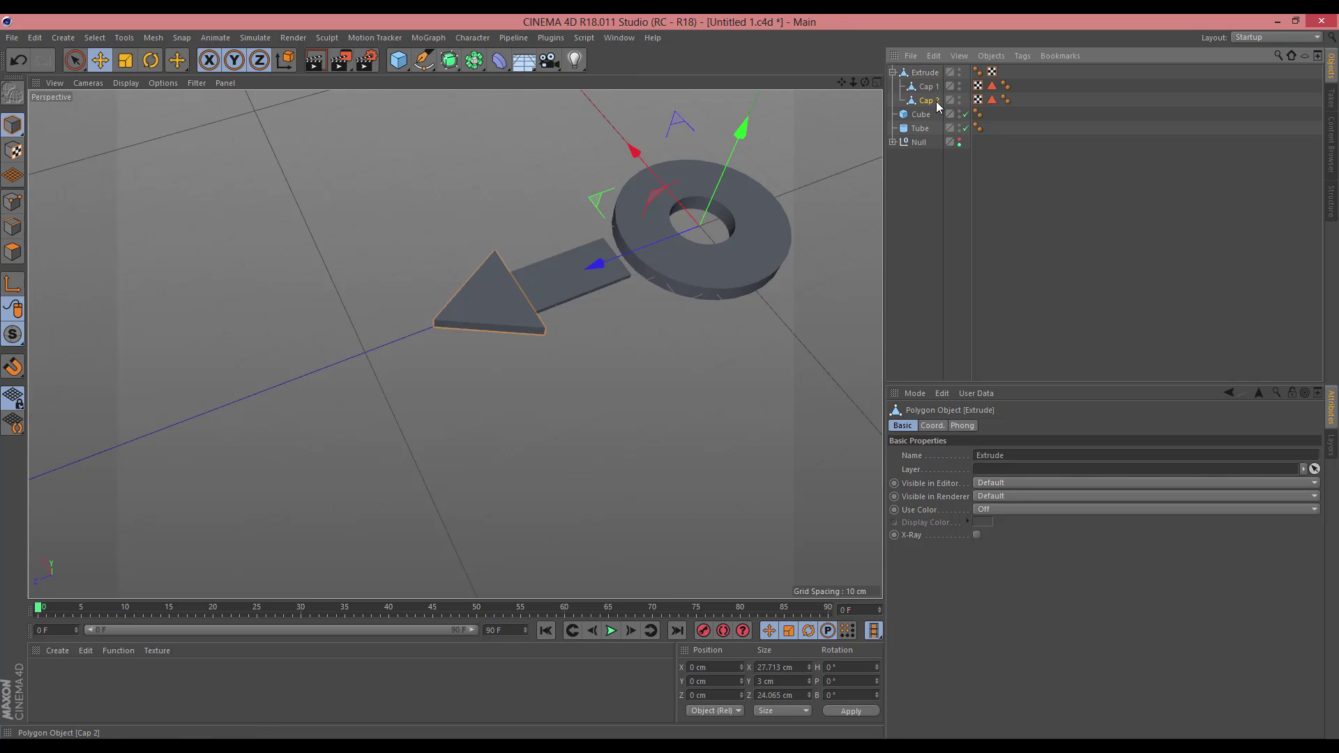
left_click(935, 102)
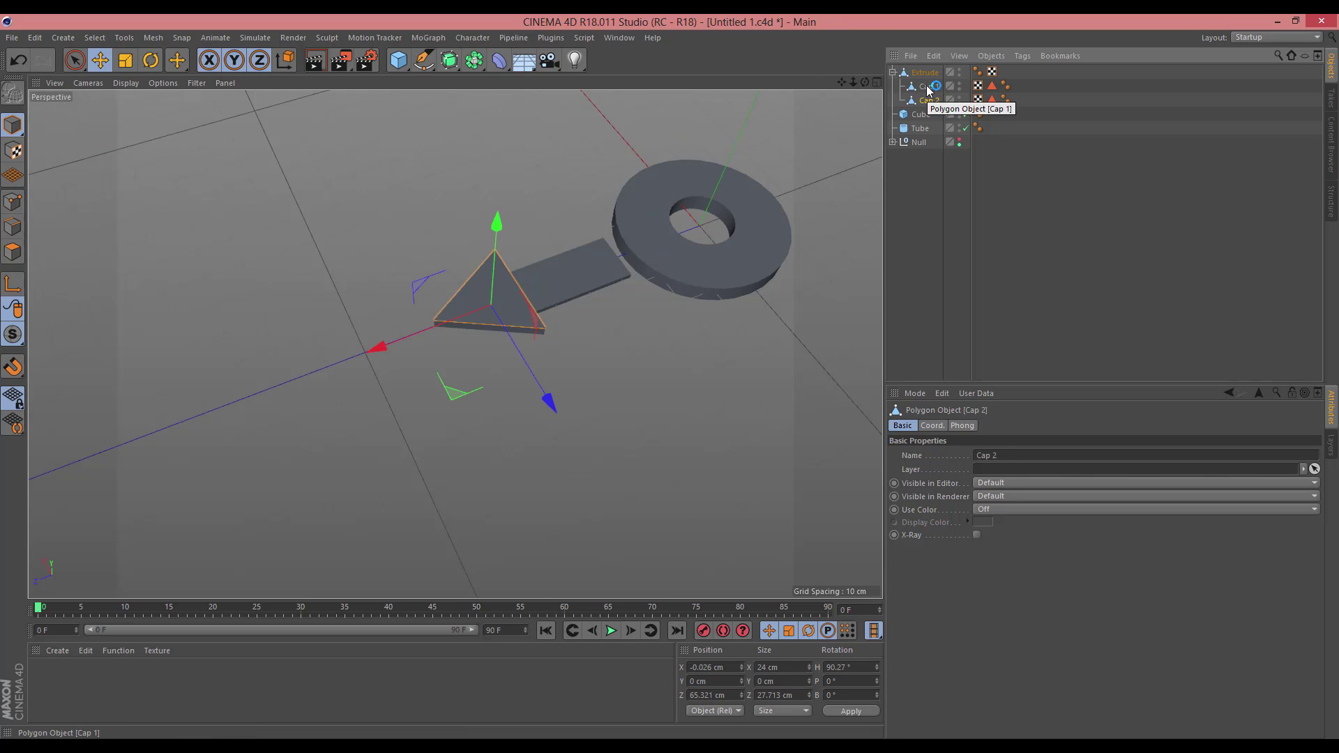
left_click(928, 89, "ctrl")
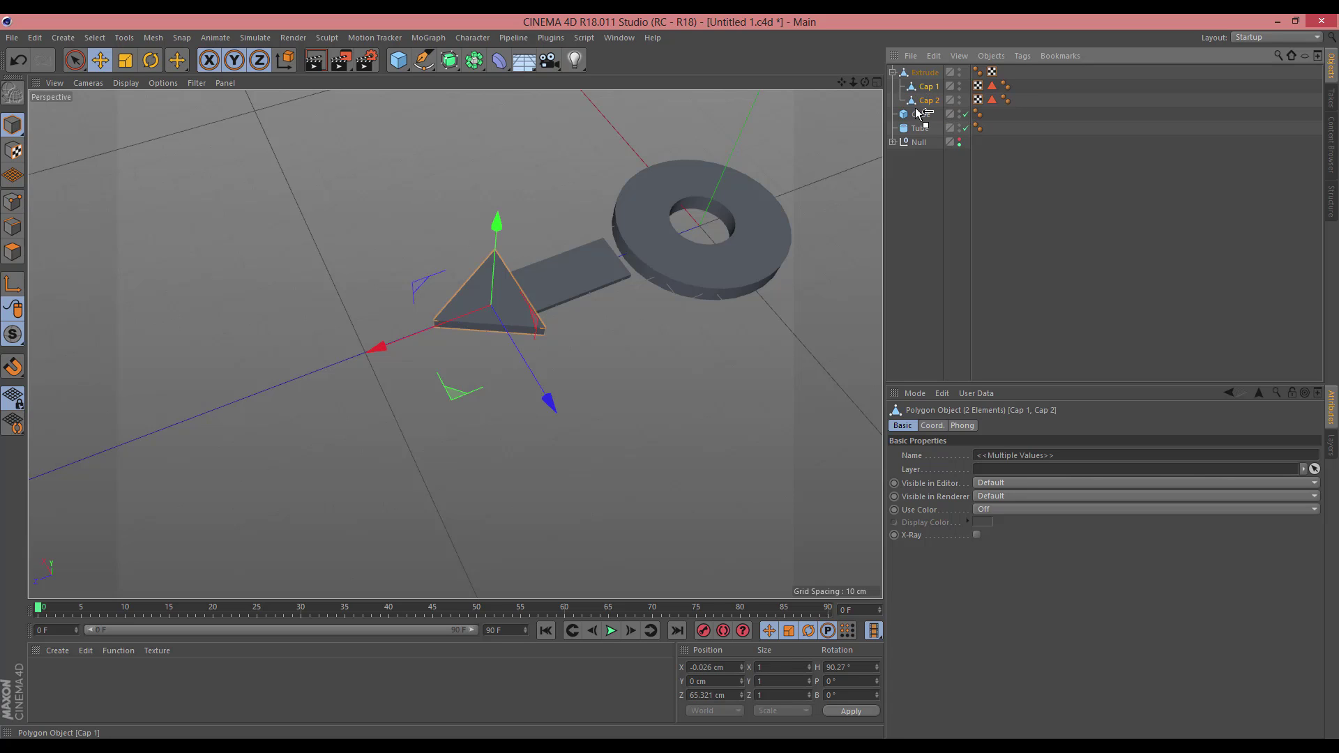
left_click_drag(918, 114, 918, 112)
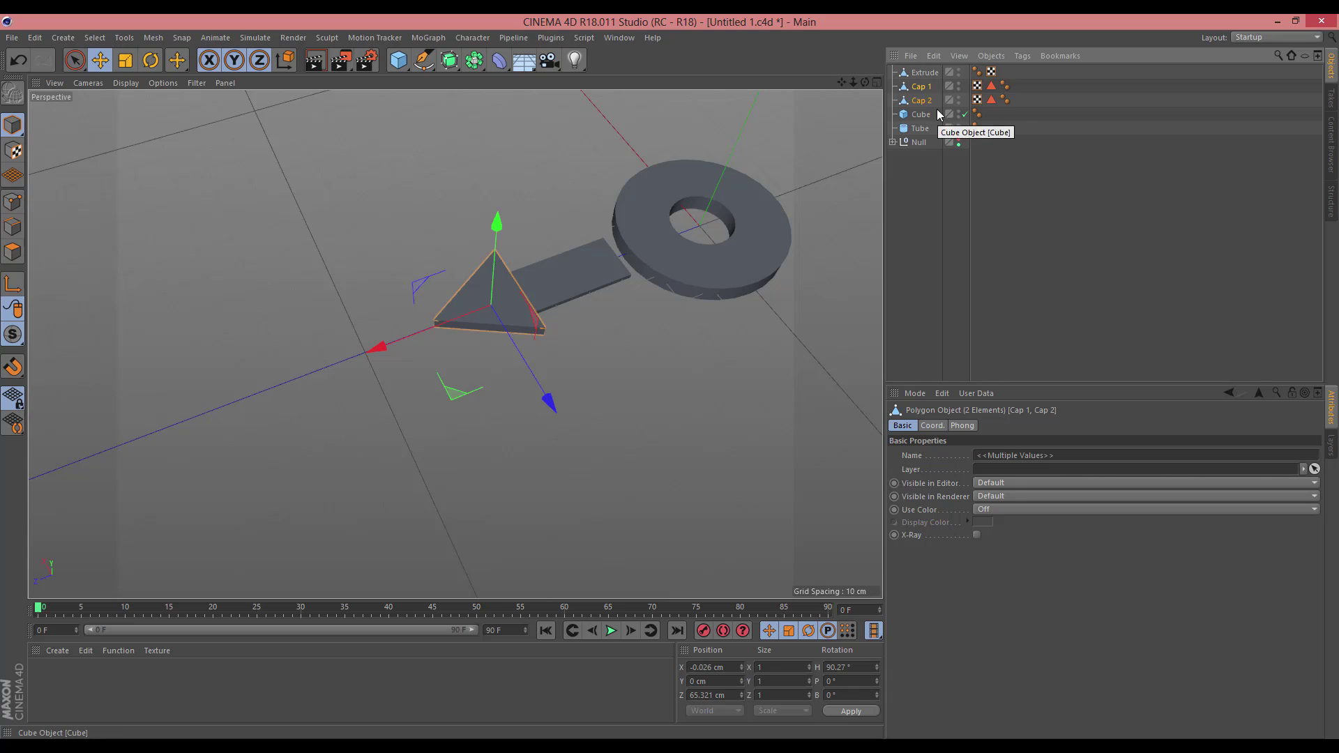
Merge the Extrude, Cap 1 and Cap 2 into a single polygon object with Connect Objects + Delete
left_click(918, 73, "ctrl")
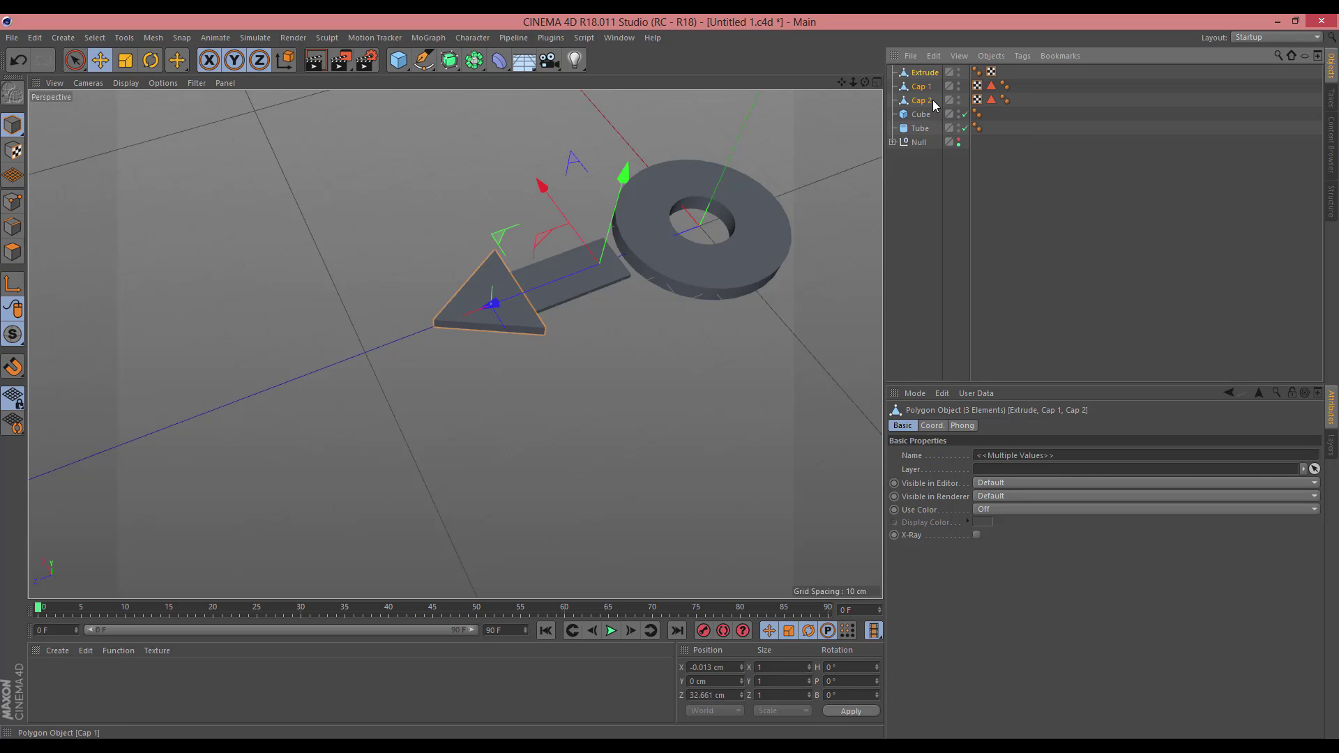
left_click(990, 55)
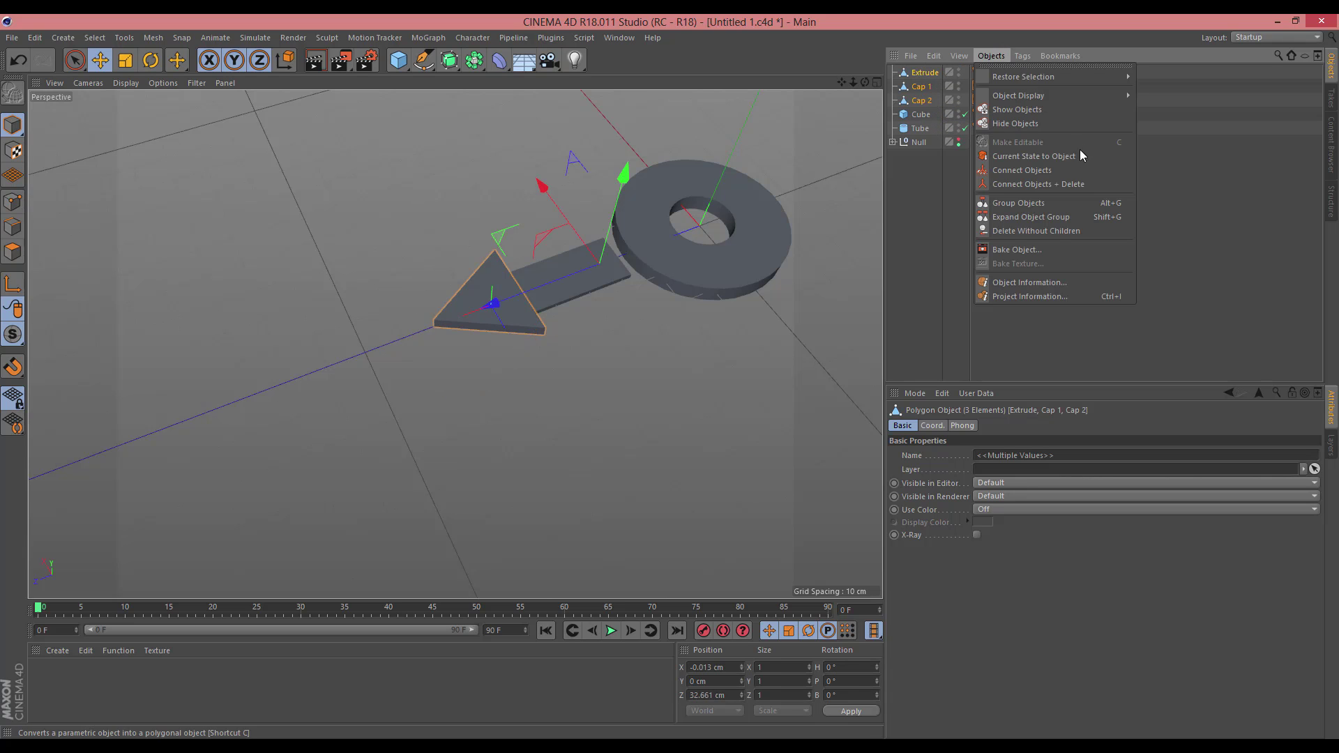
left_click(1085, 185)
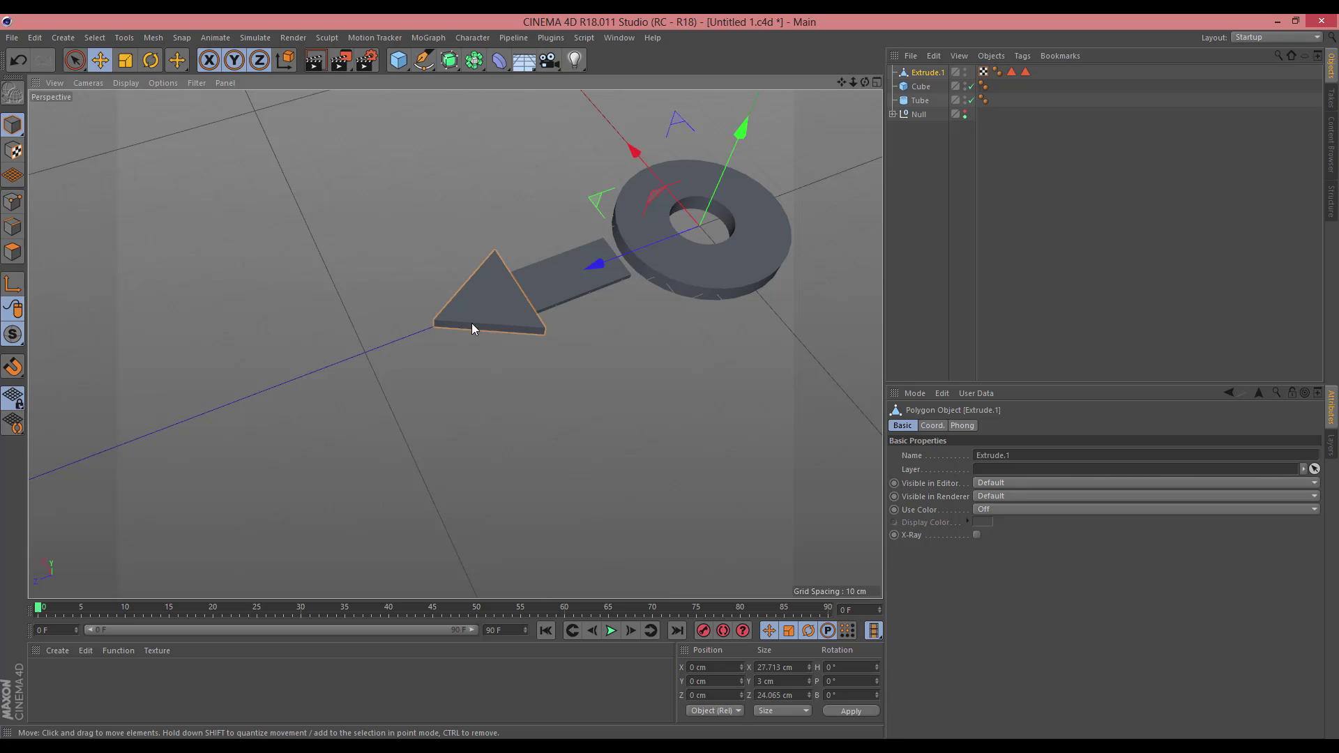
Group the arrowhead with the bar's Cube and move the group toward the ring to about 5.5 cm in Z
left_click(921, 86, "ctrl")
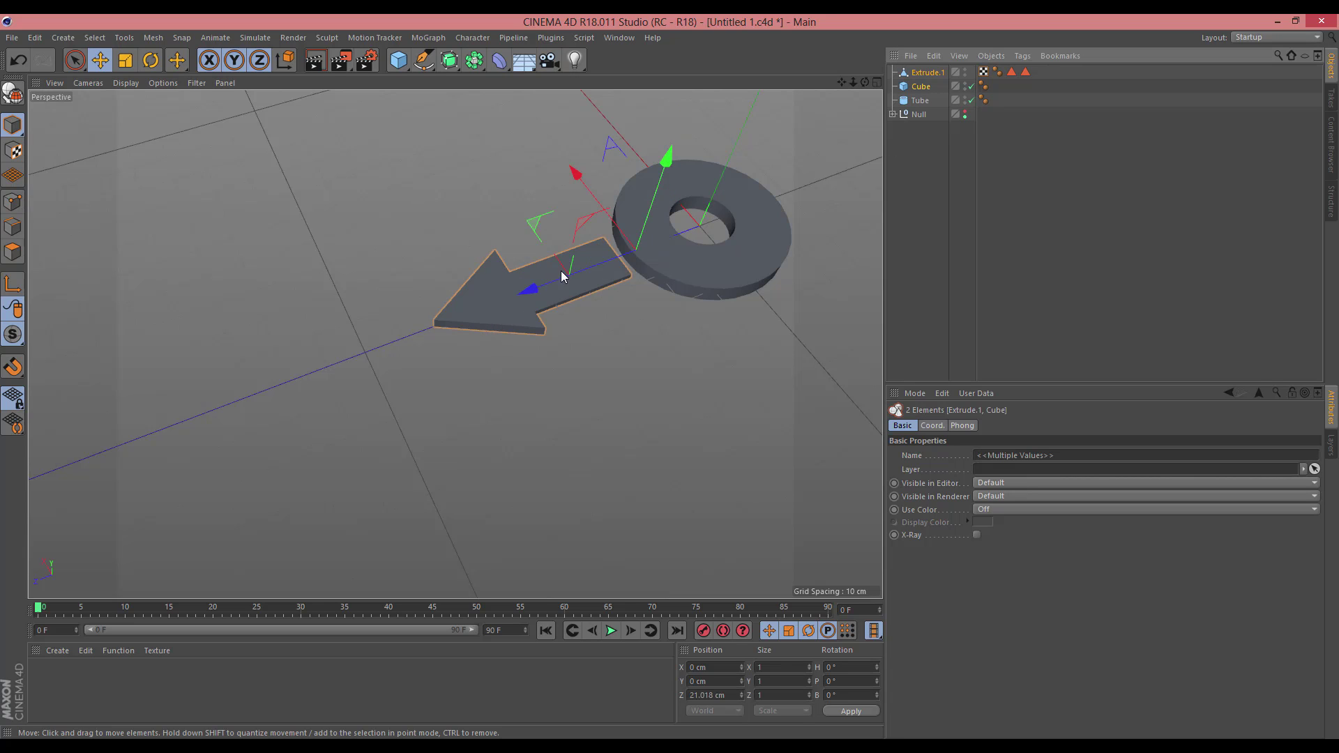
left_click(990, 57)
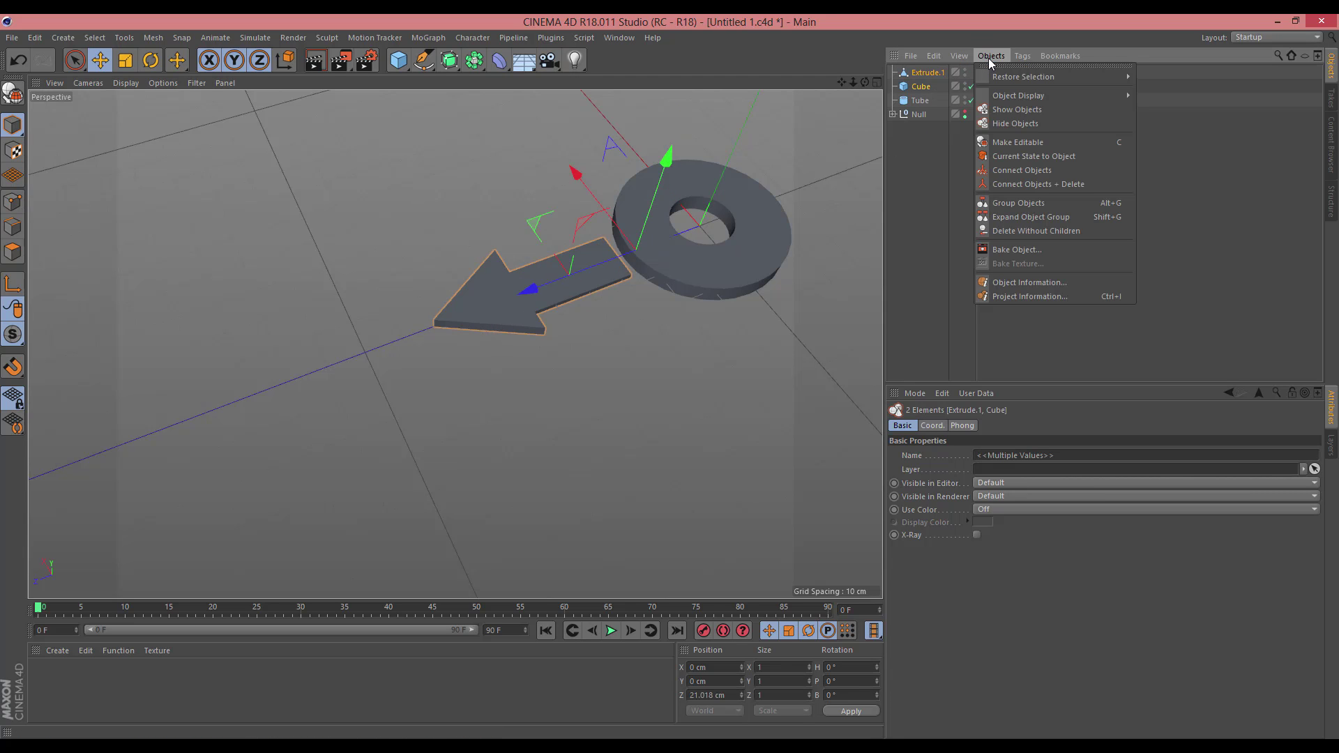
left_click(1017, 203)
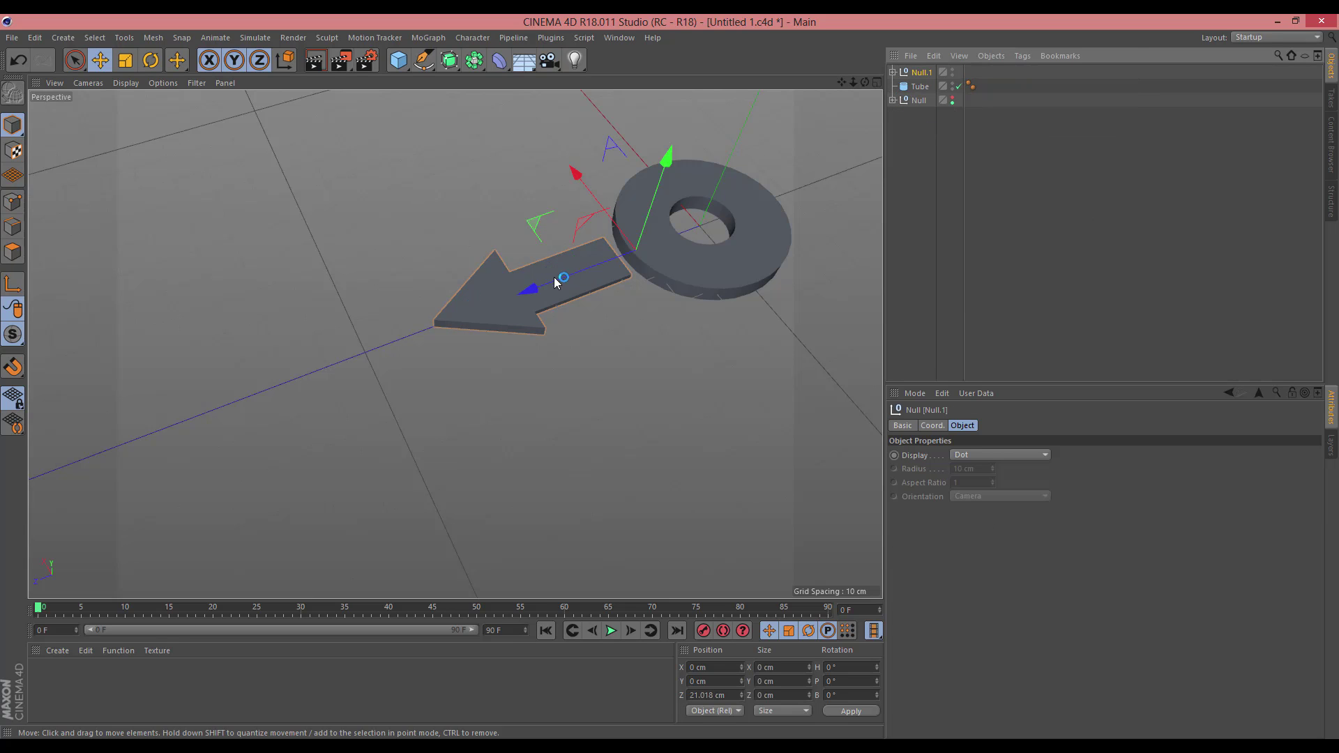
left_click_drag(530, 288, 596, 309)
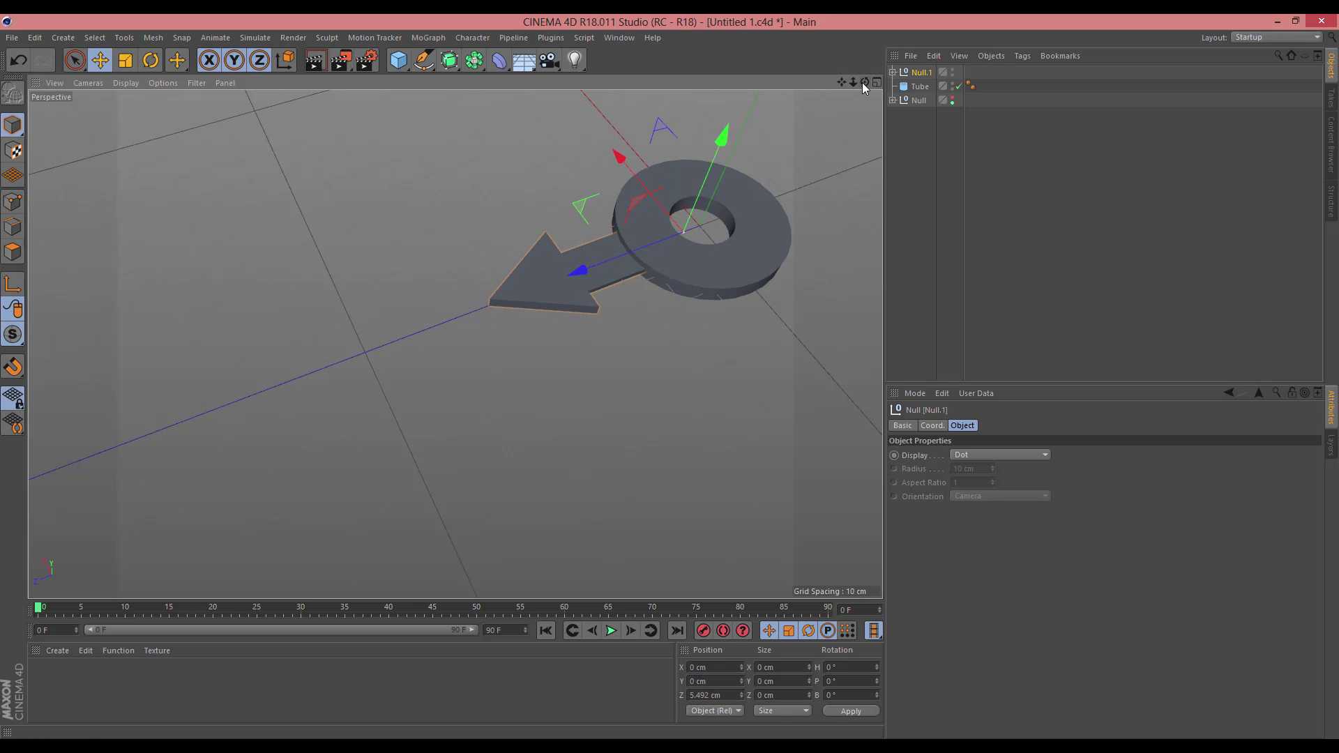
Lower the arrowhead inside its group to about -1.3 cm in Y and shift it to about -24.1 cm in Z against the bar
left_click_drag(865, 82, 781, 98)
left_click_drag(455, 343, 454, 343)
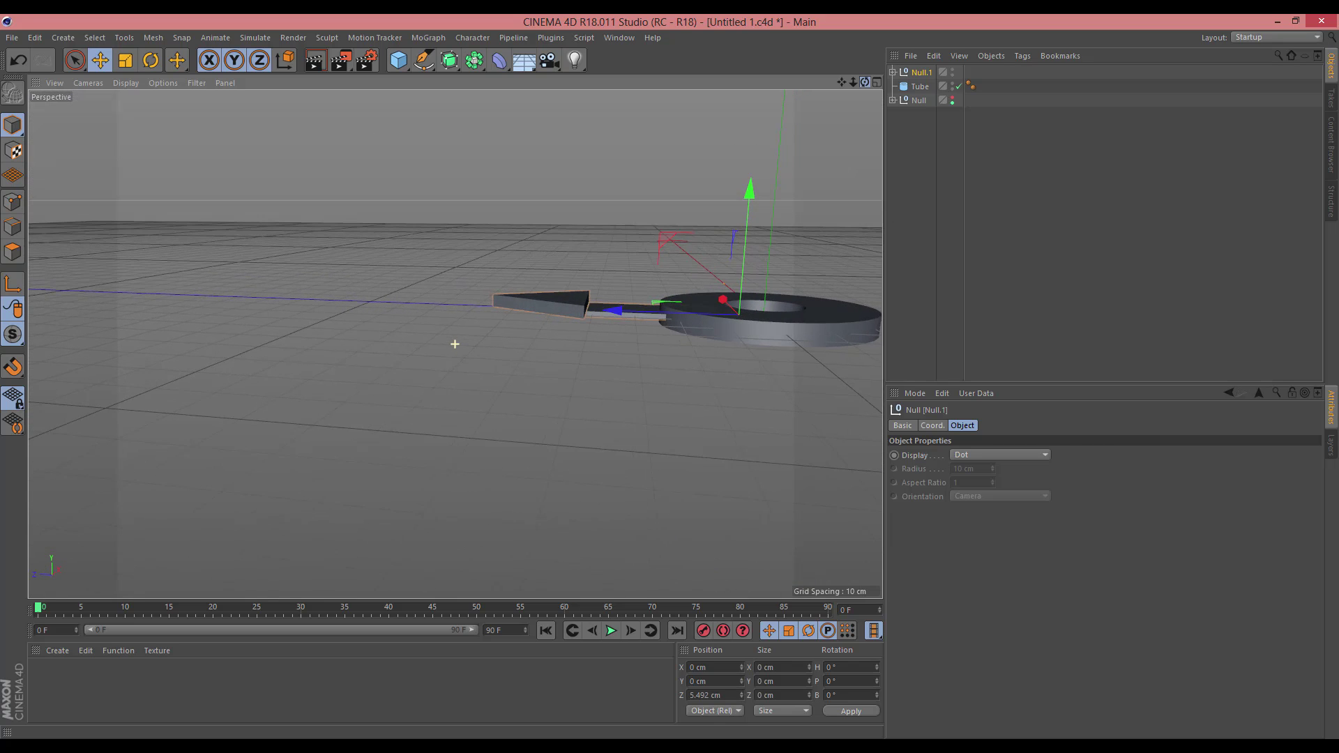
left_click(919, 156)
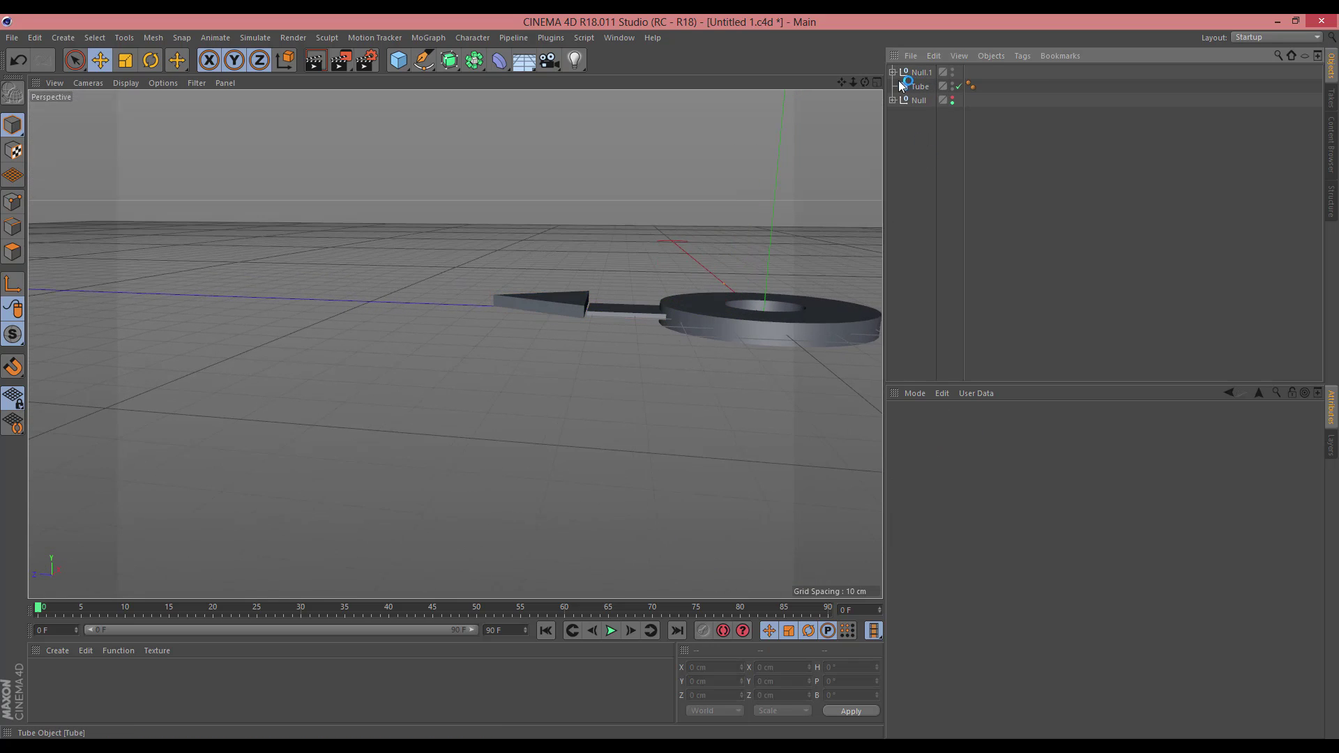
left_click(893, 72)
left_click(933, 85)
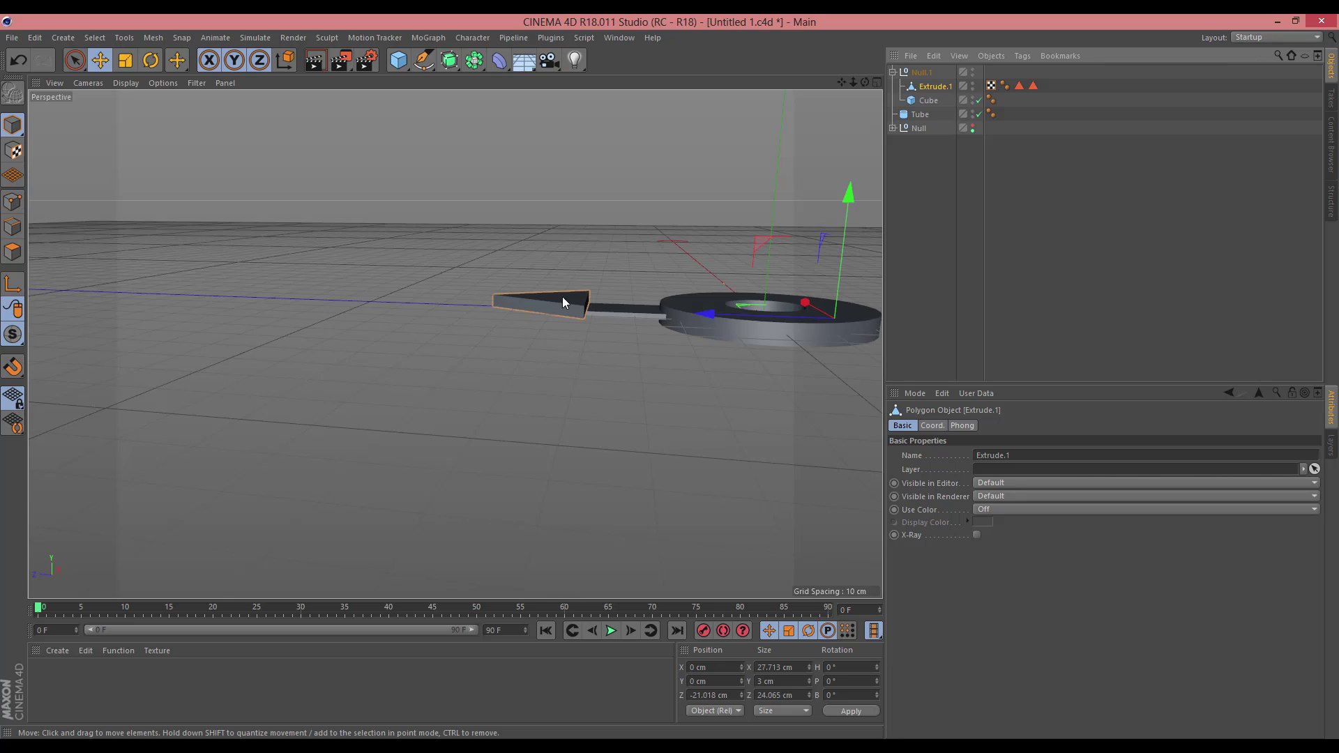
left_click_drag(862, 213, 863, 218)
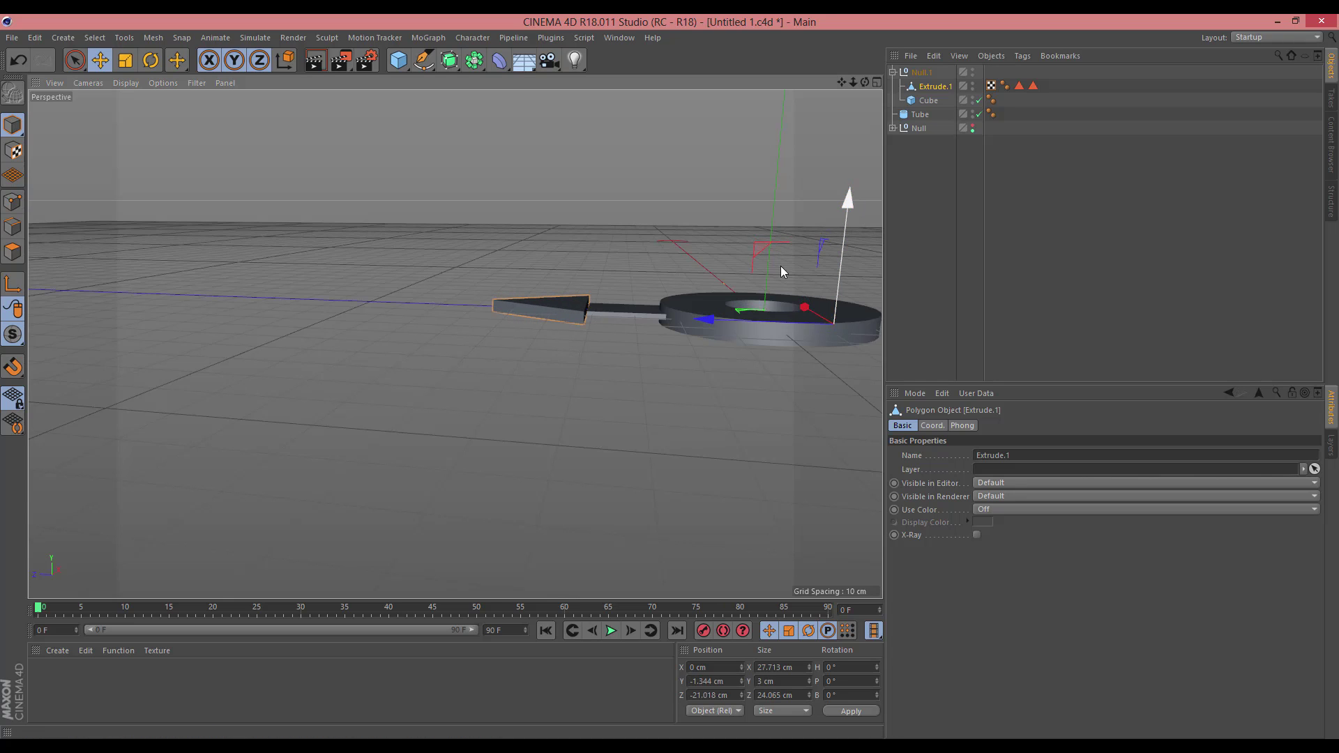
left_click_drag(706, 320, 720, 321)
left_click_drag(865, 82, 809, 111)
left_click_drag(454, 343, 455, 344, "alt")
mouse_move(842, 82)
left_mouse_down()
mouse_move(809, 88)
mouse_move(839, 86)
left_mouse_up()
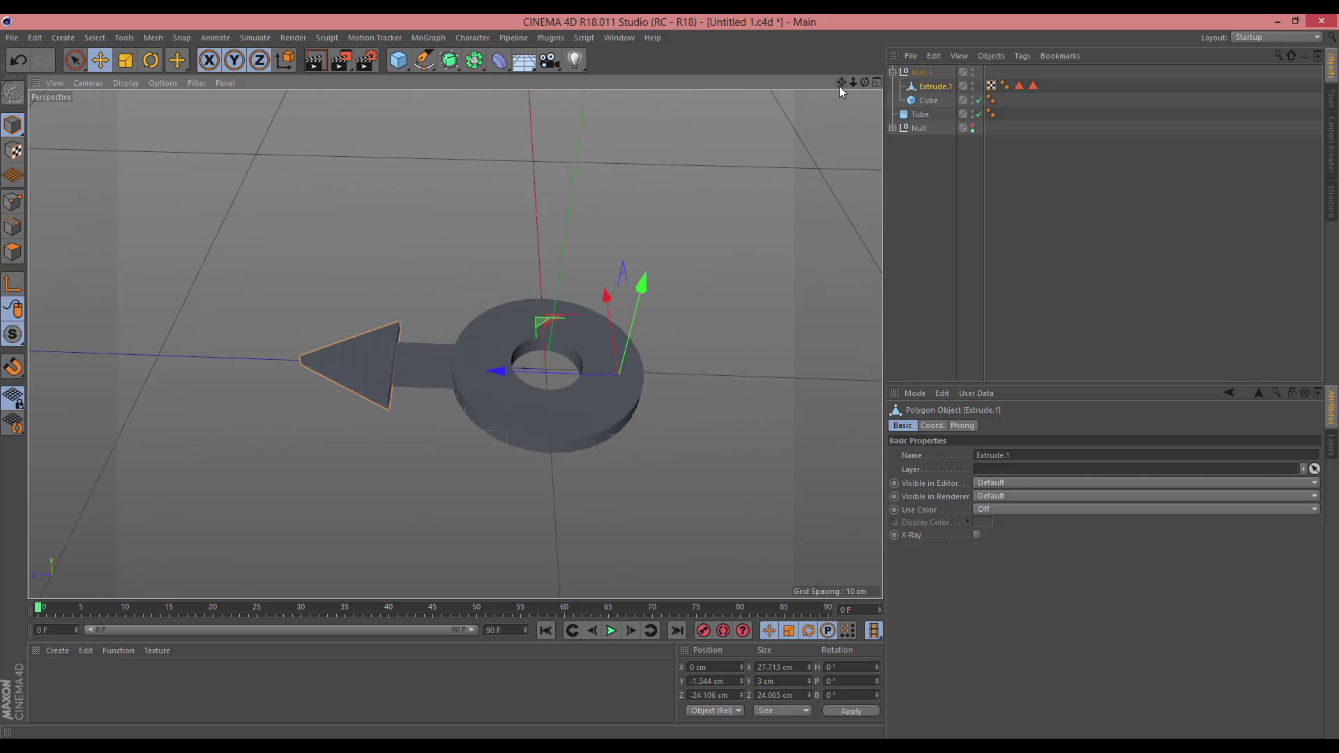
left_click(893, 72)
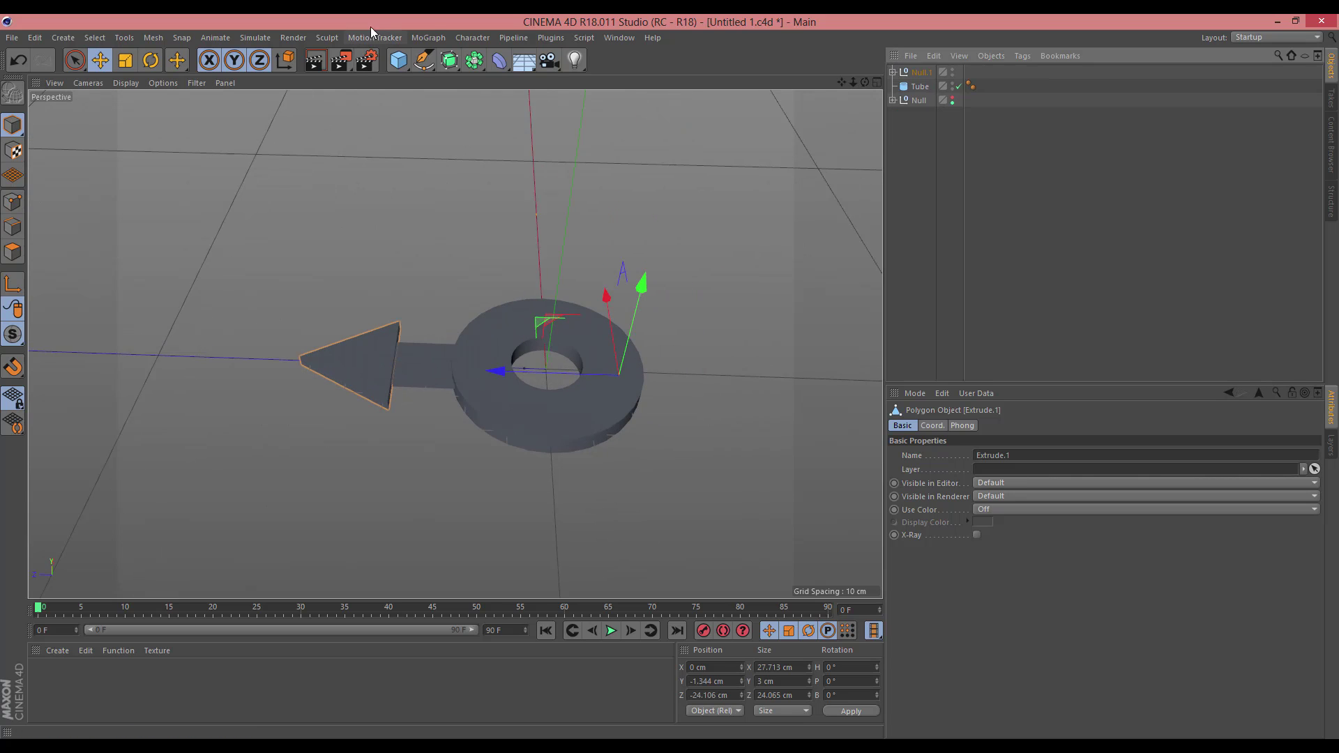
Add a MoGraph Cloner in Radial mode and nest the arrow group inside it
left_click(433, 36)
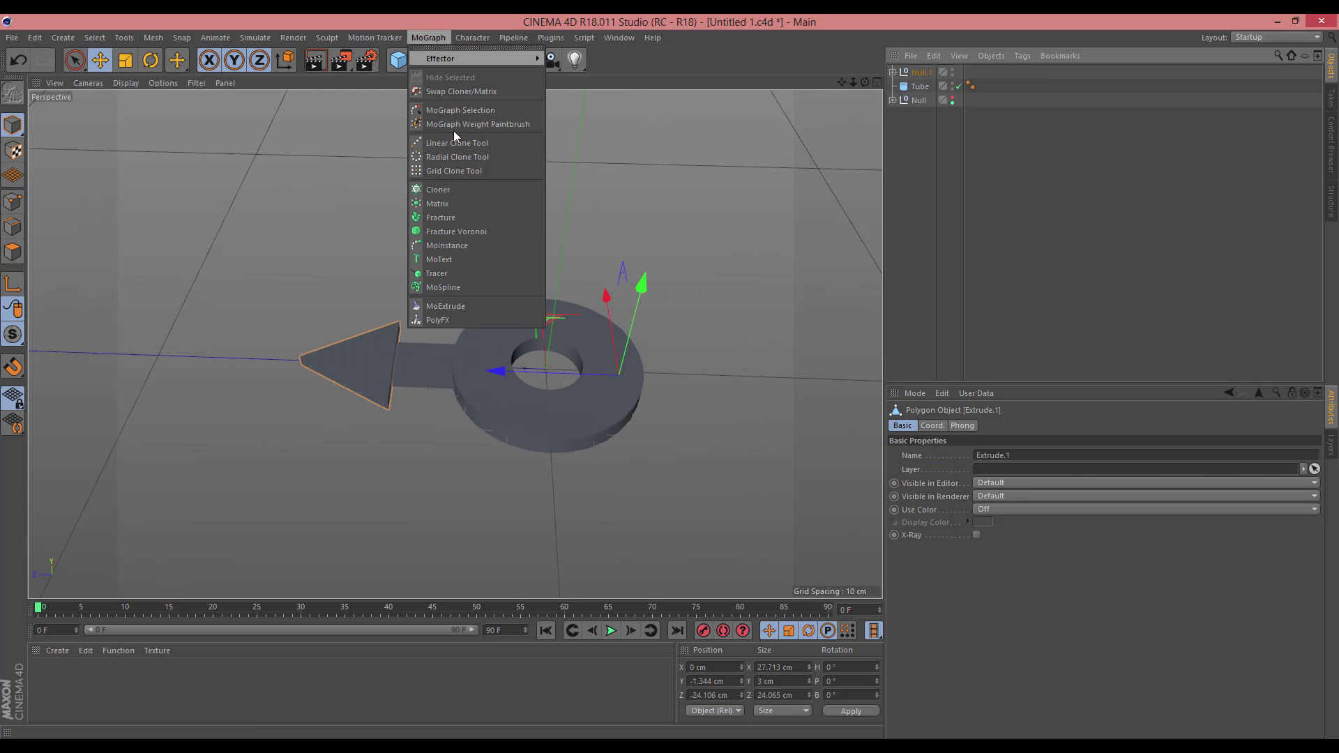
left_click(448, 190)
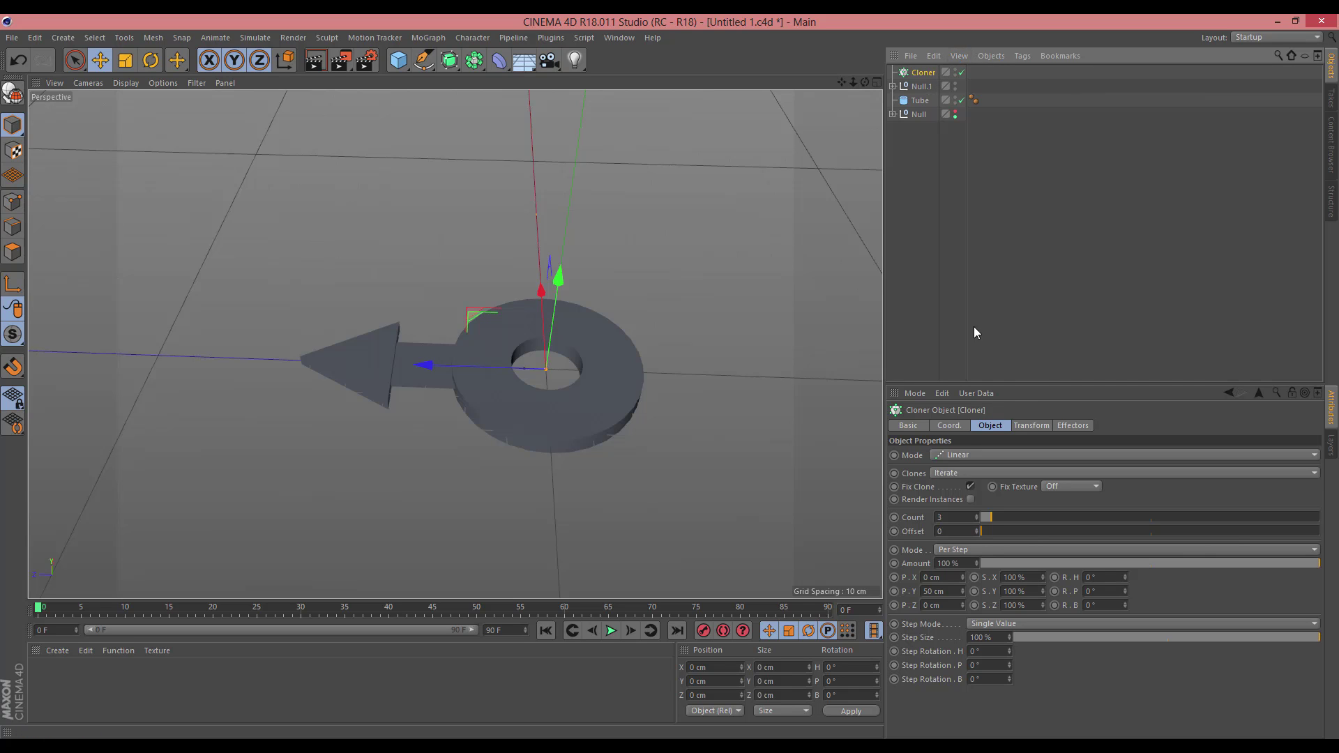
left_click(990, 455)
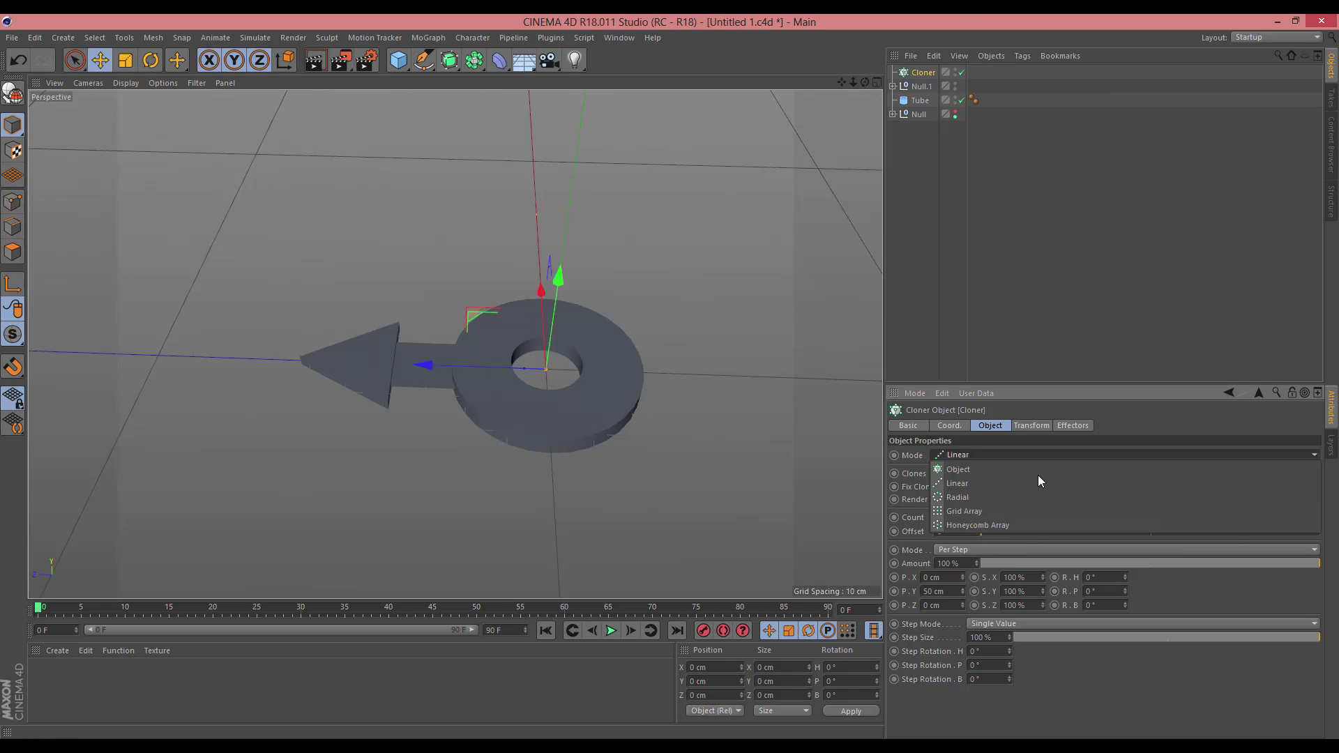
left_click(1003, 492)
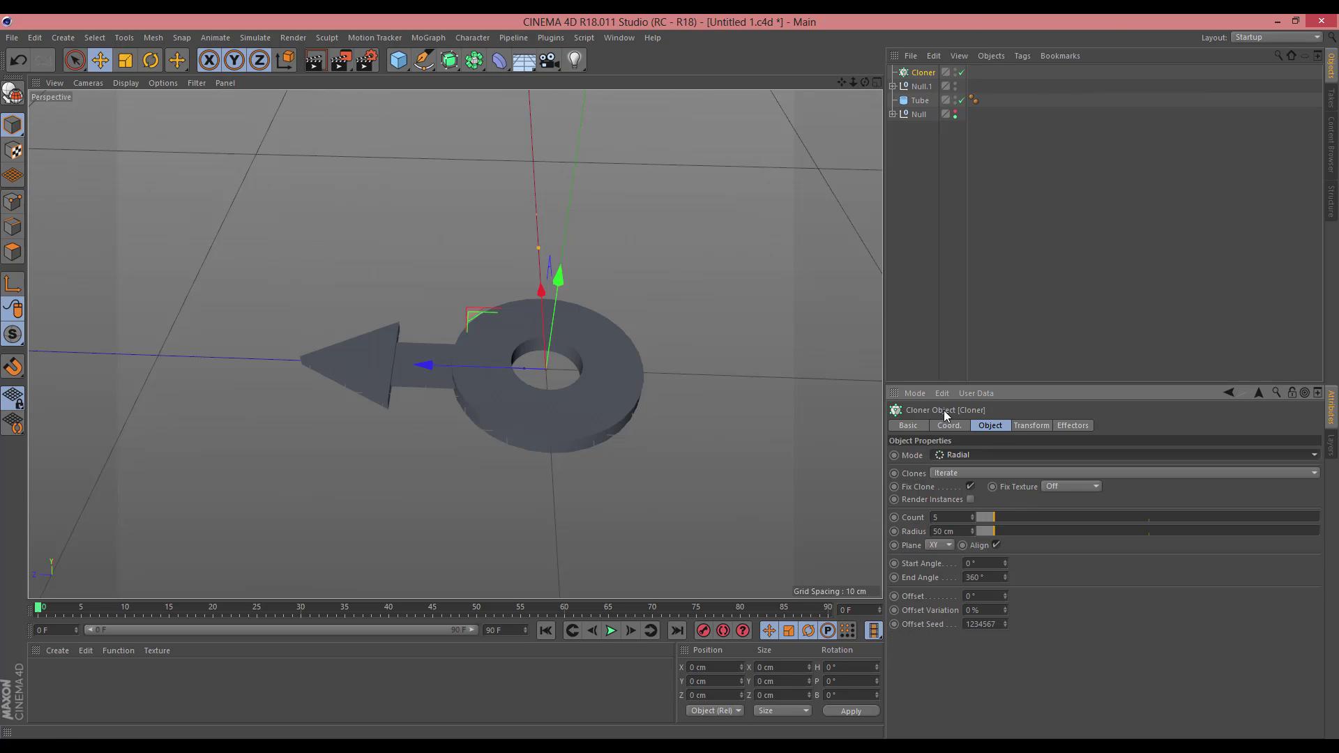
left_click(910, 86)
mouse_move(891, 89)
left_mouse_down()
mouse_move(903, 106)
mouse_move(923, 73)
left_mouse_up()
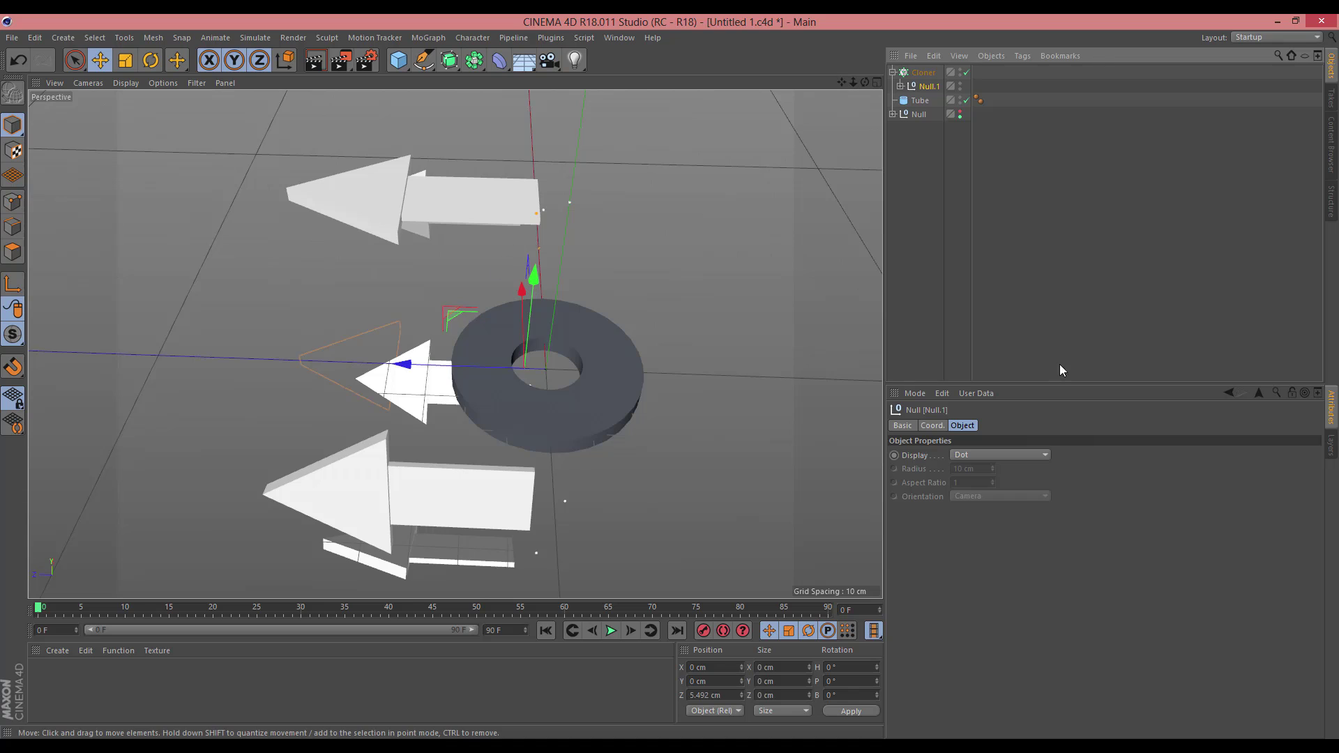
Set the Cloner's plane to XZ and its radius to 9 cm so the arrows radiate from the ring
left_click(923, 73)
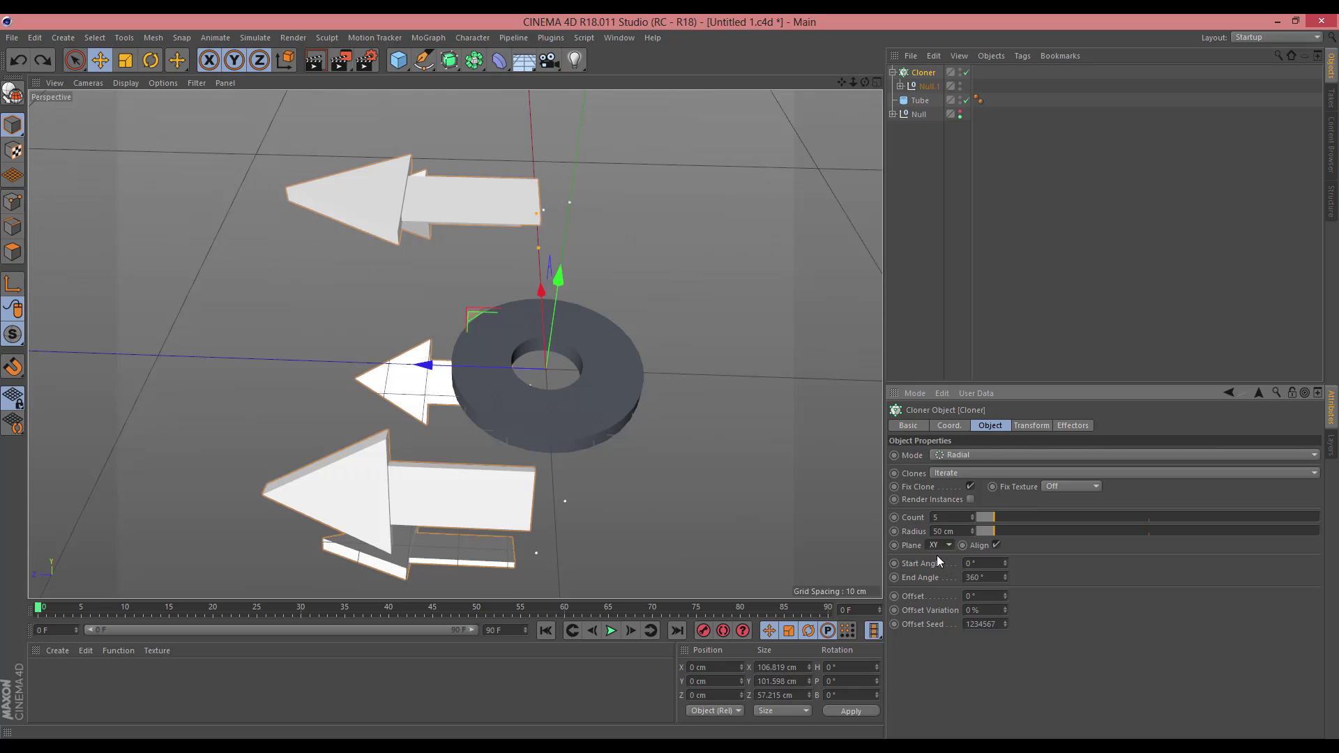
left_click(934, 587)
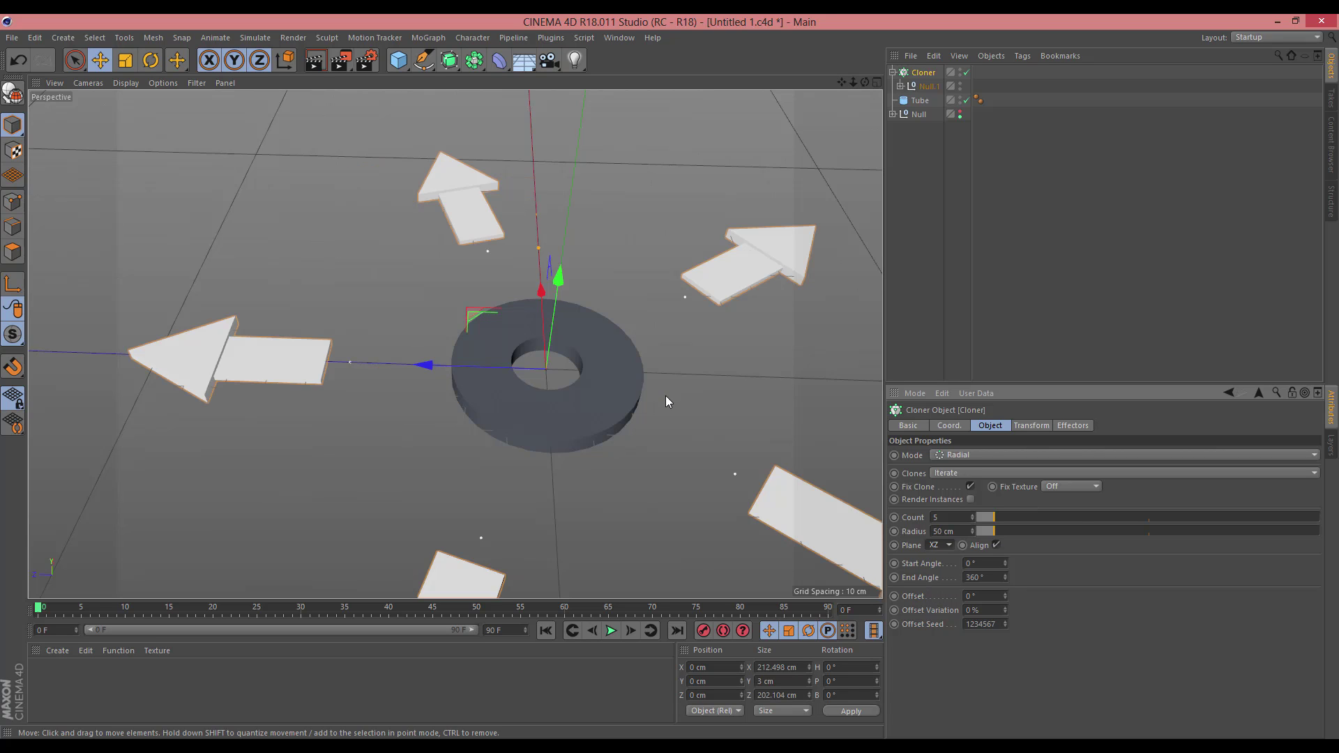
left_click_drag(985, 529, 981, 534)
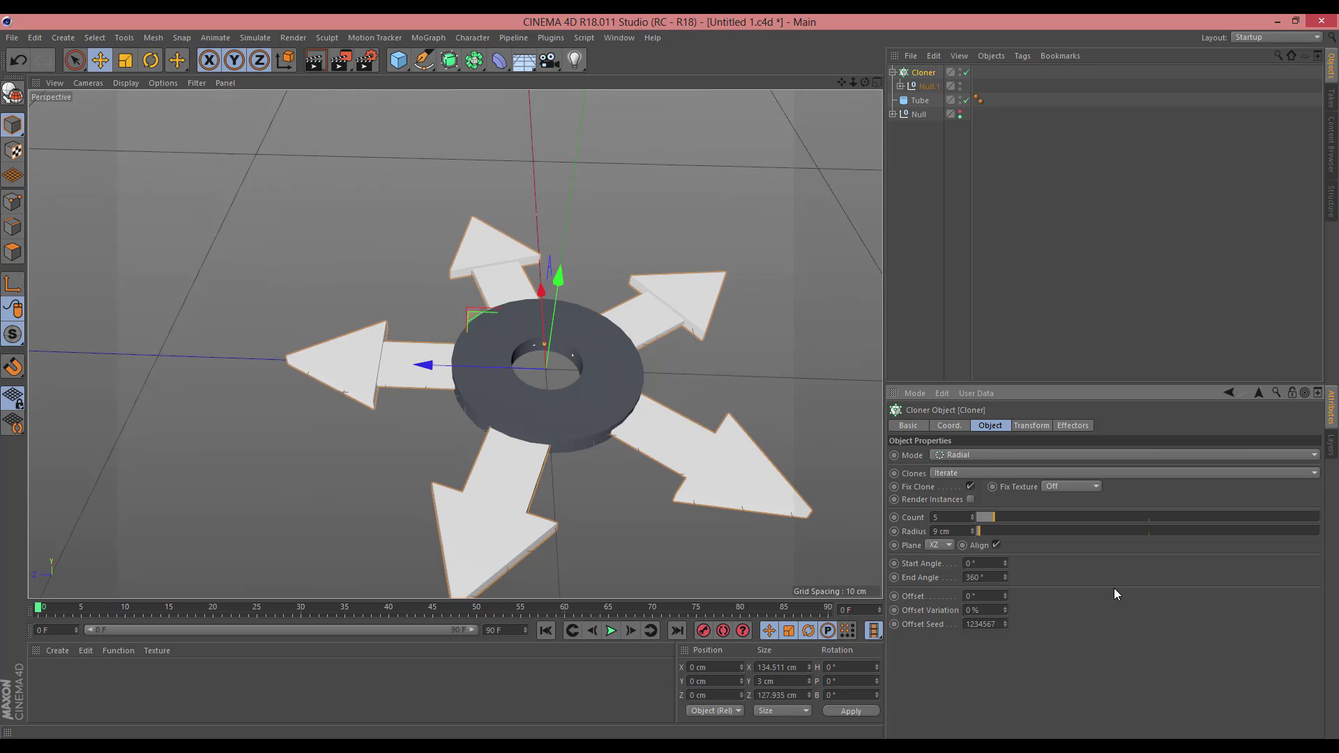
left_click(11, 38)
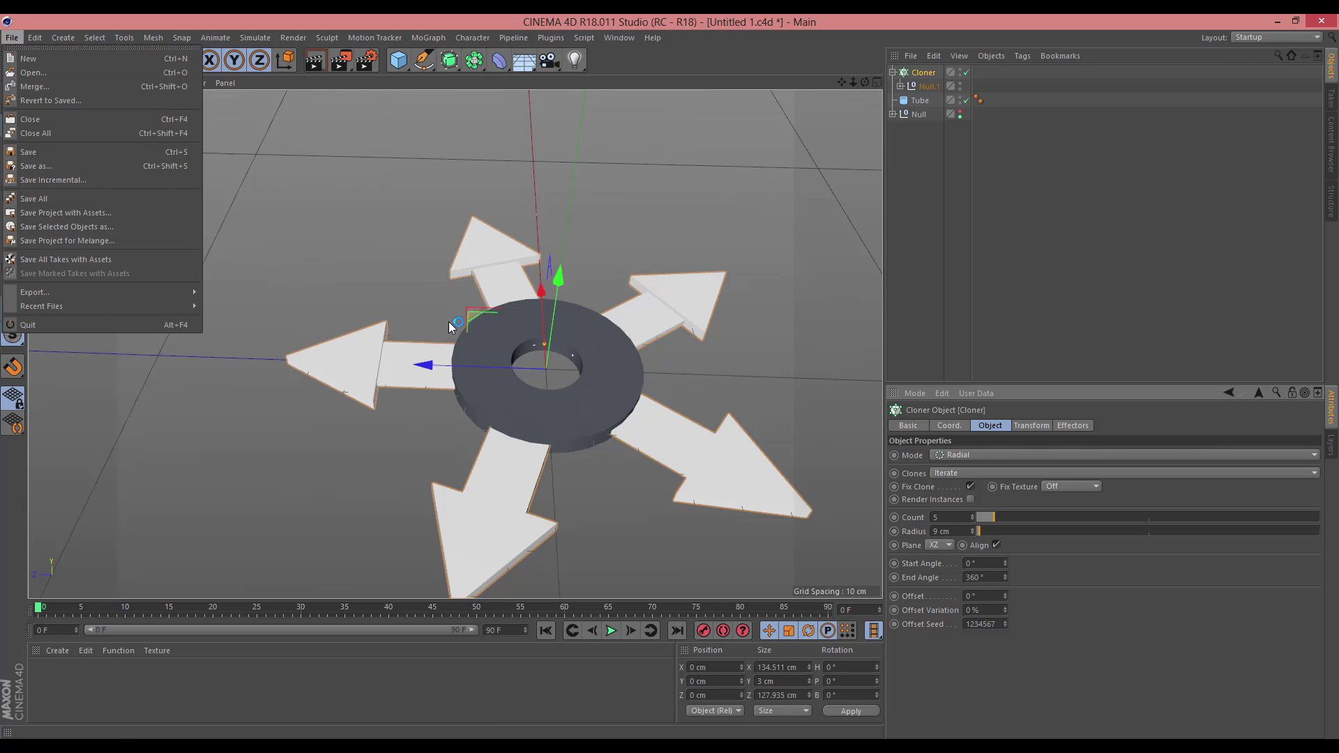
left_click(502, 82)
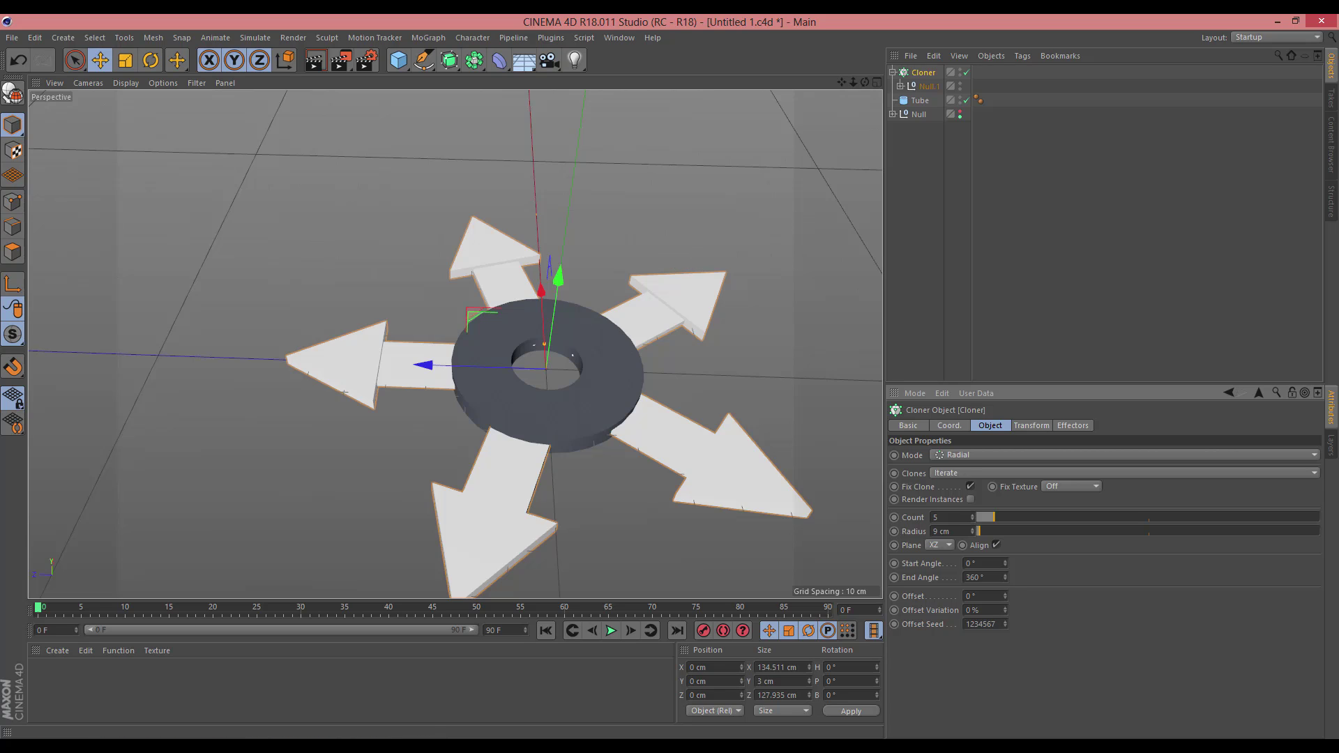
Switch to After Effects and play back the composition to preview the footage with the spinning star
left_click(906, 672)
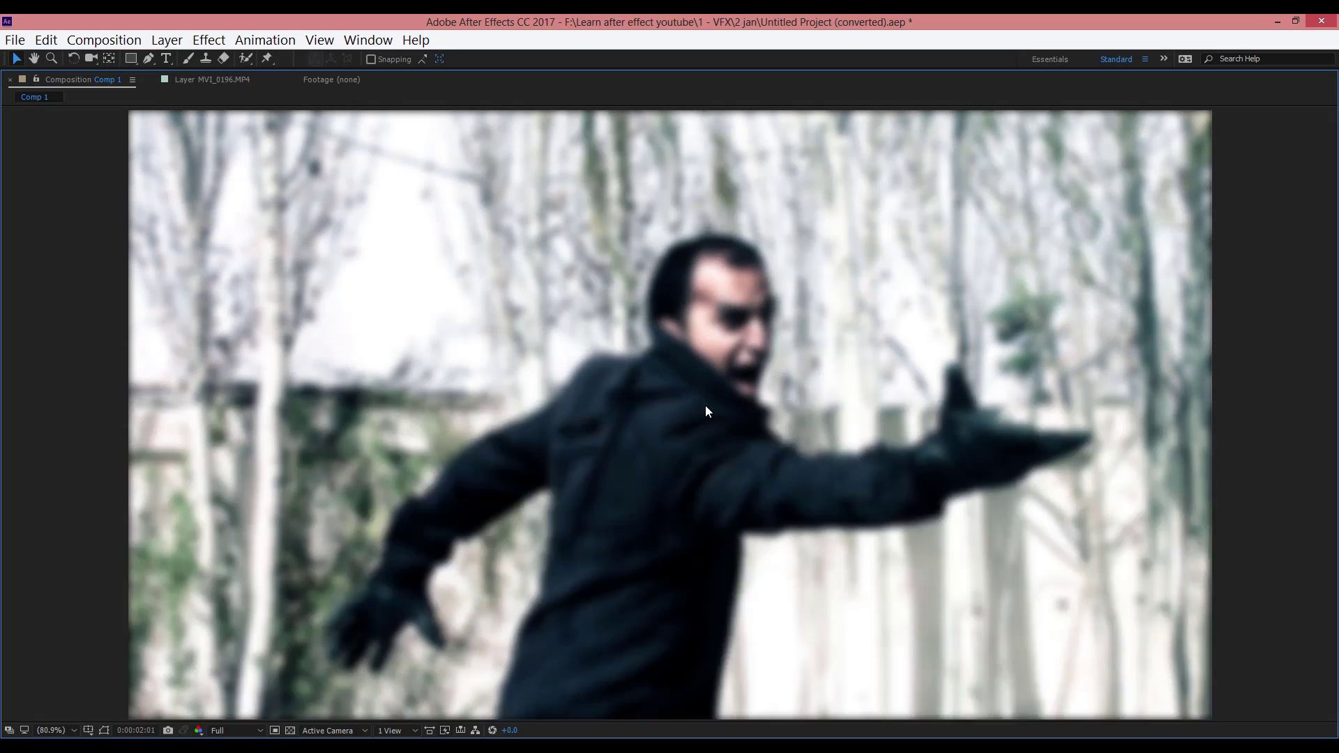
key("space")
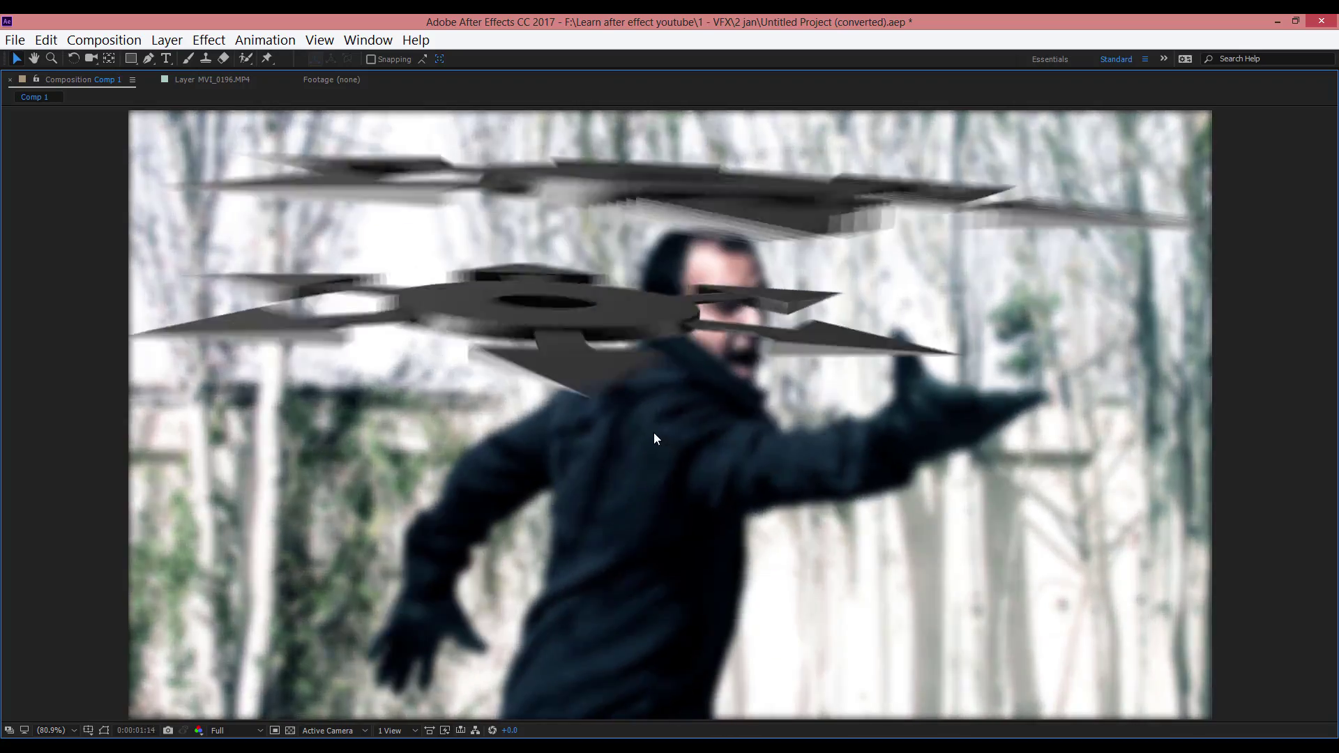
Leave the full-screen preview and create the new composition Comp 2 at HDTV 1080 25, 1920 x 1080, 9 seconds long
key("Tab")
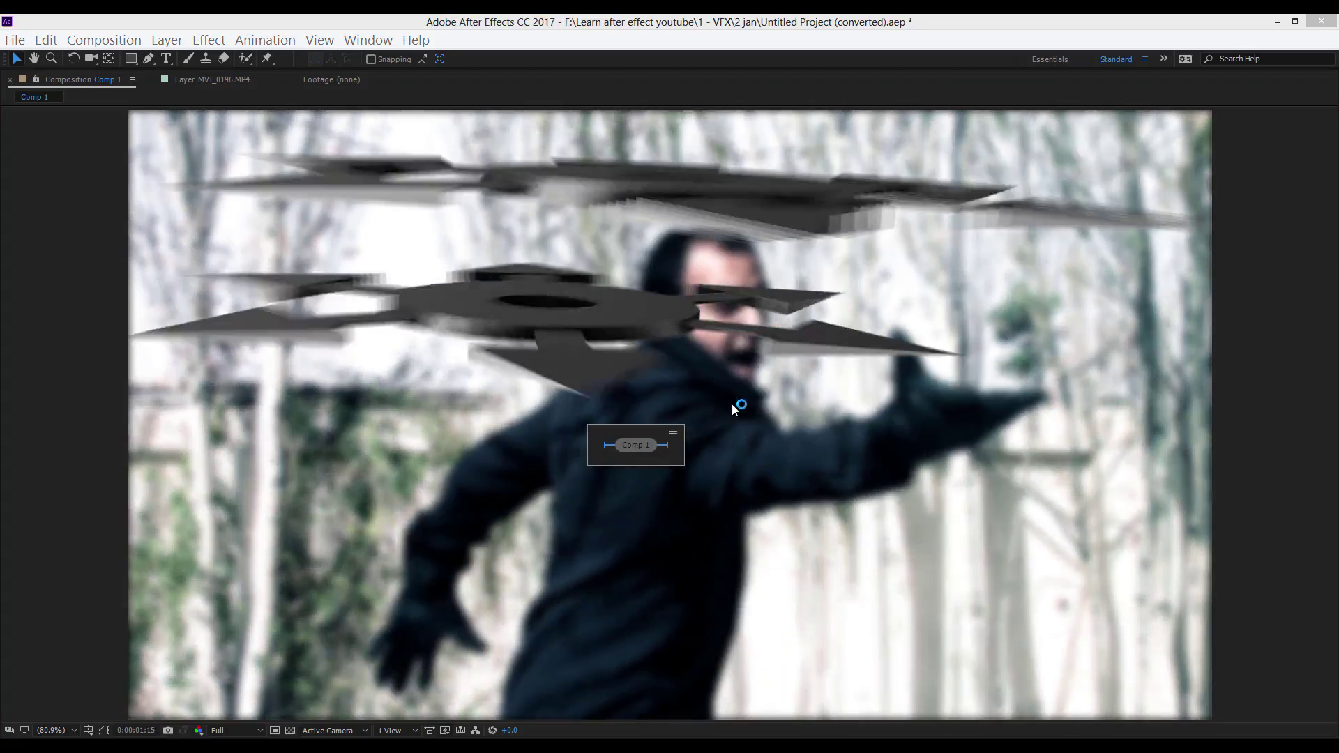
key("grave")
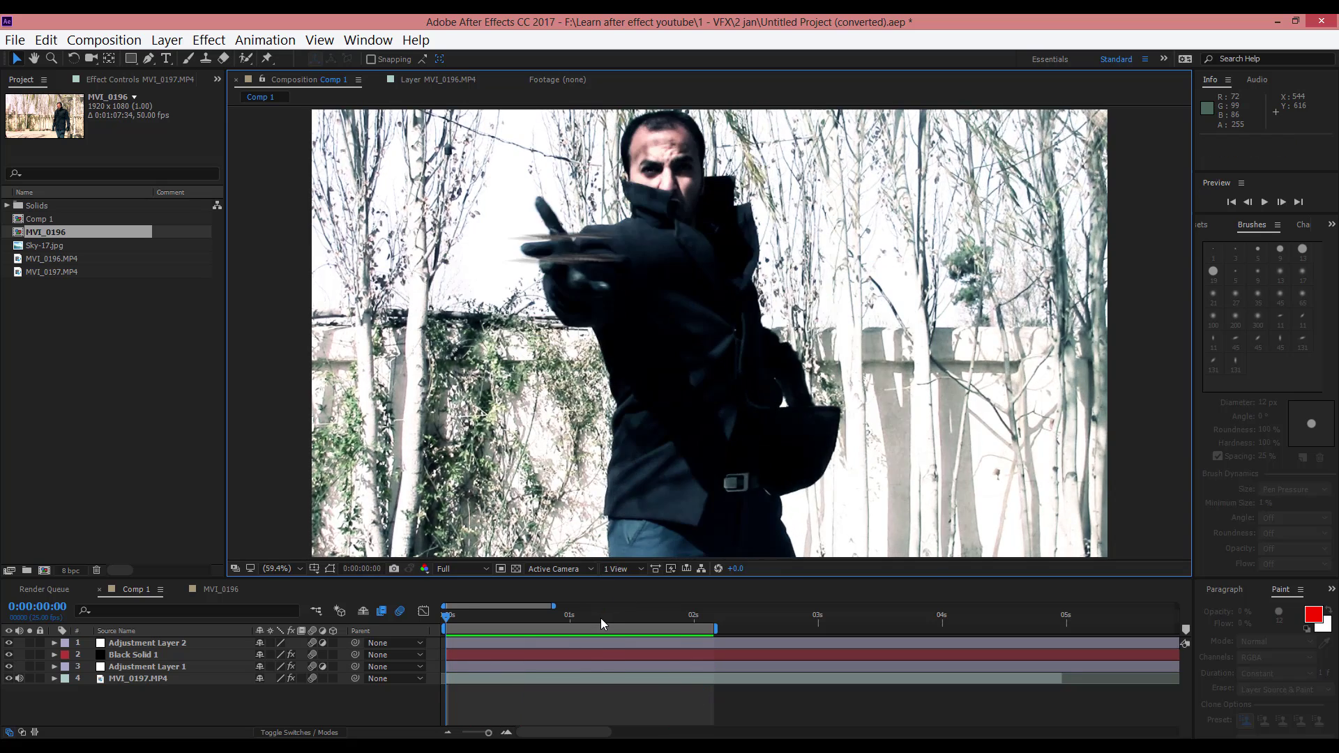
left_click(600, 618)
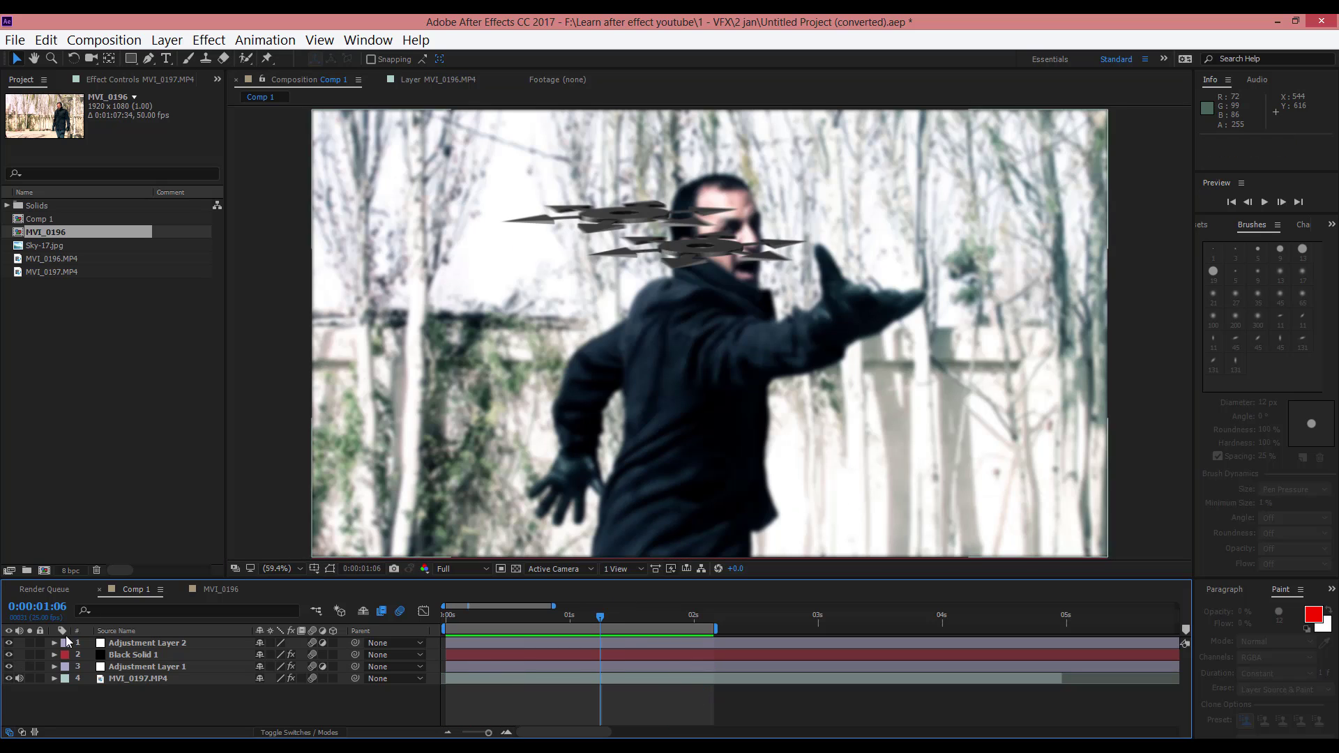
left_click(78, 516)
left_click(42, 571)
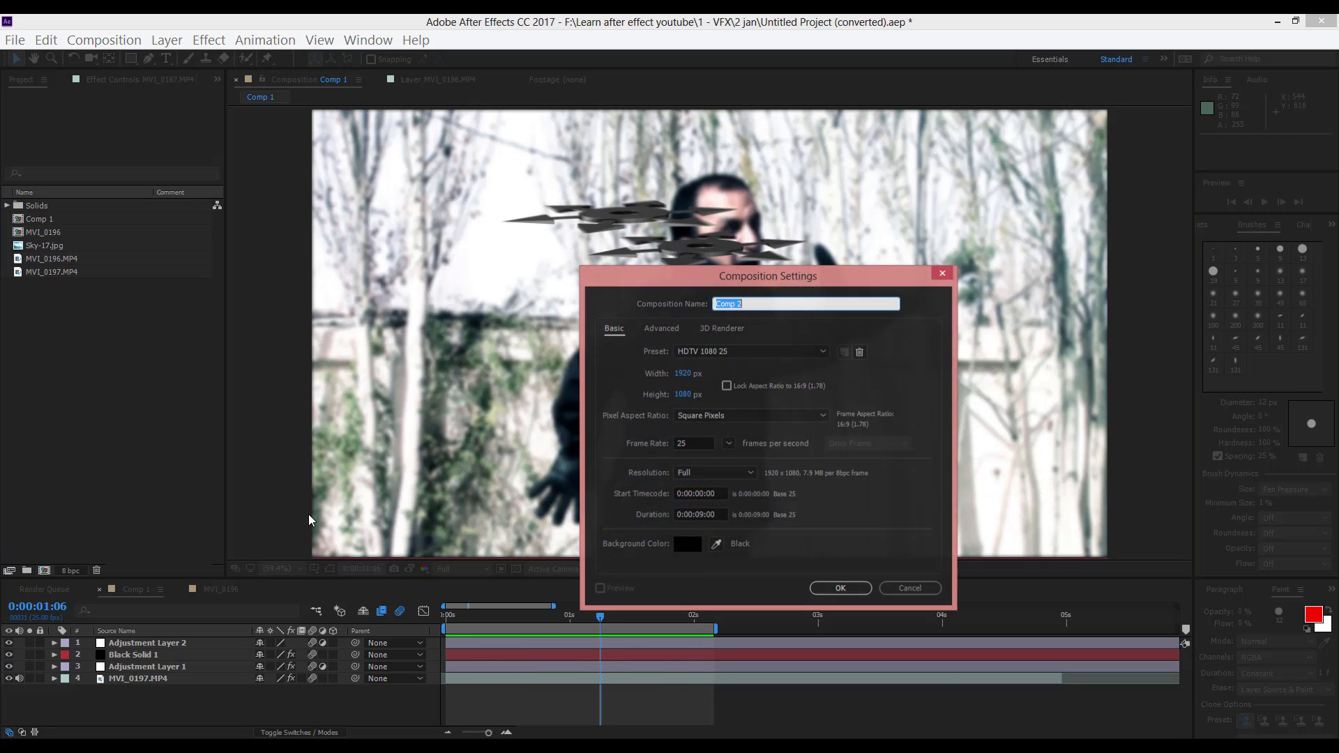
left_click(841, 588)
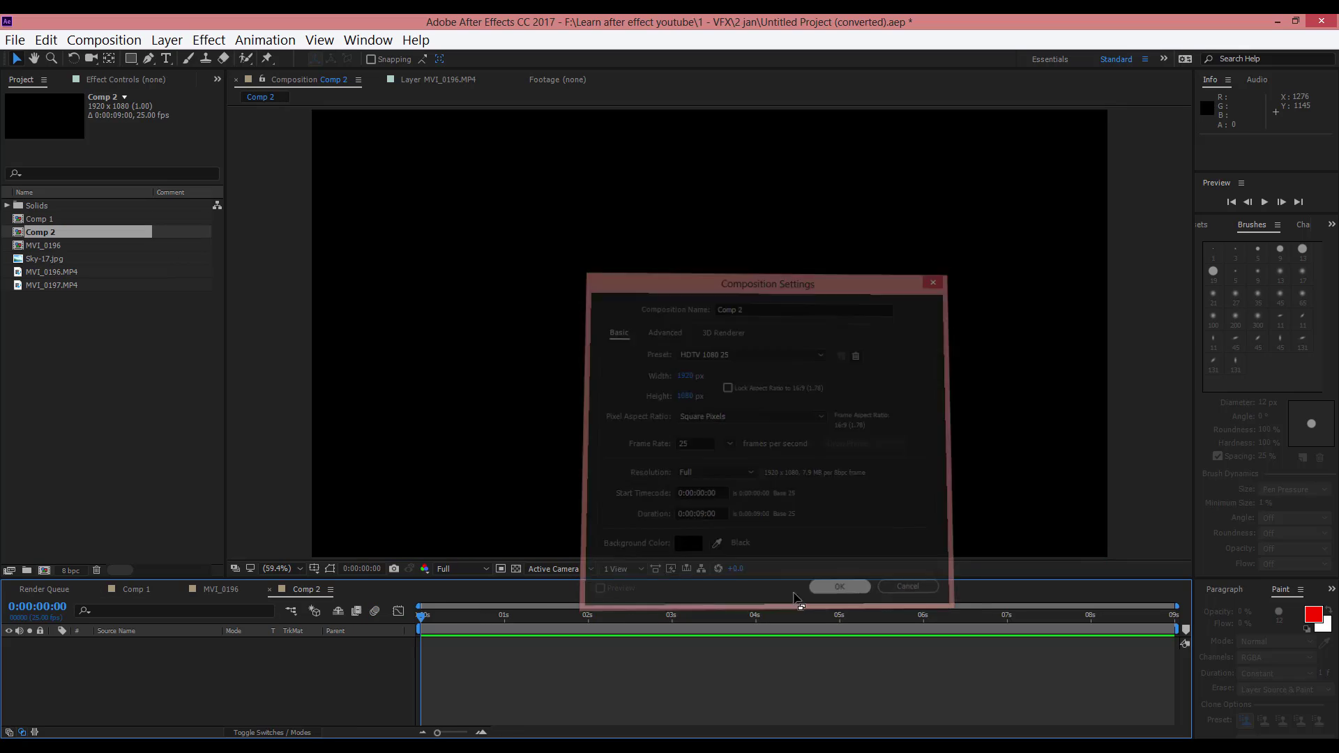
Copy the MVI_0197.MP4 layer from Comp 1 and paste it into Comp 2
left_click(220, 589)
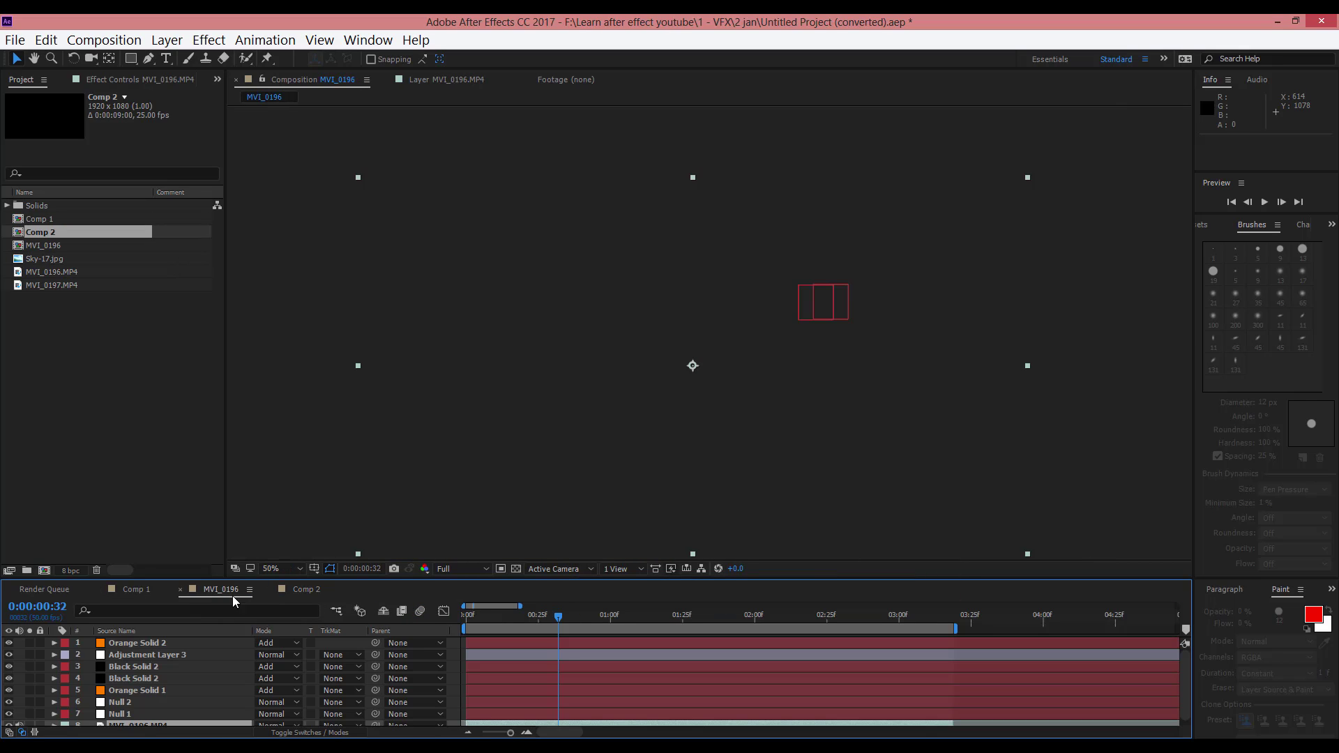
left_click(311, 592)
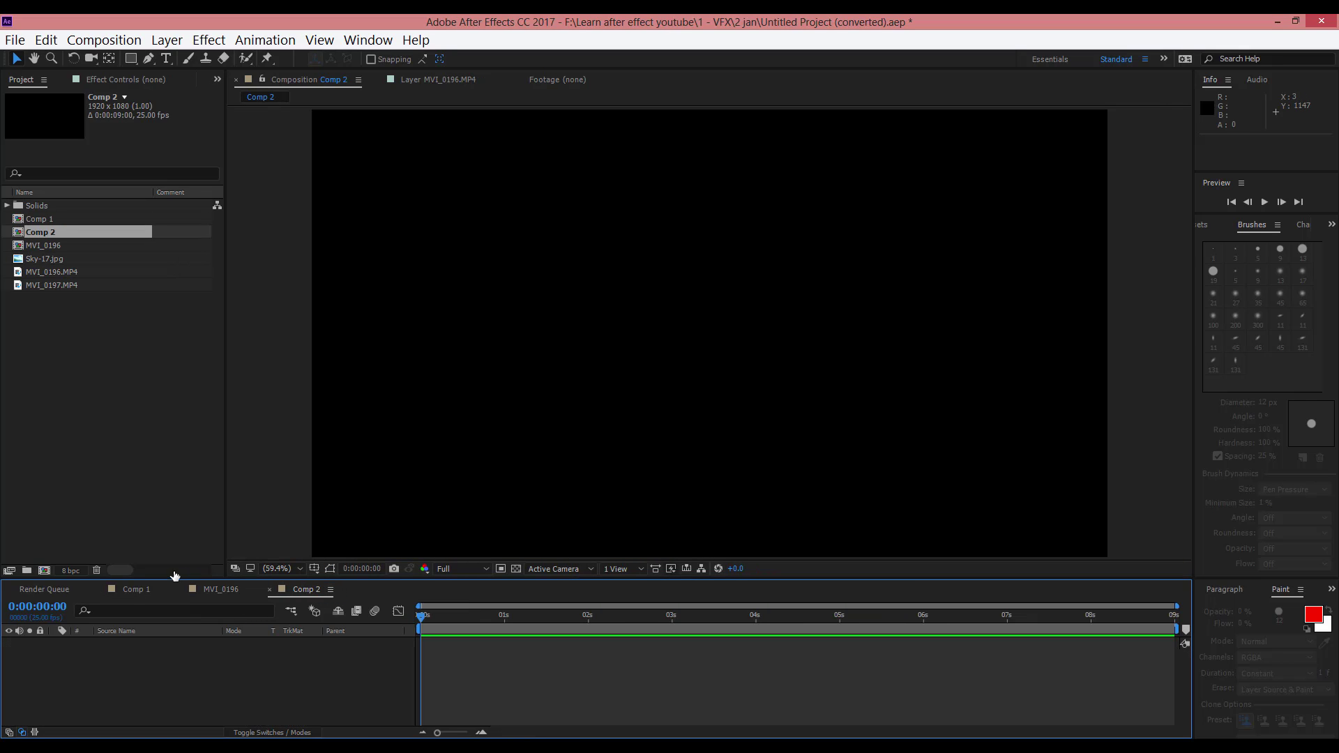
left_click(135, 591)
left_click(139, 680)
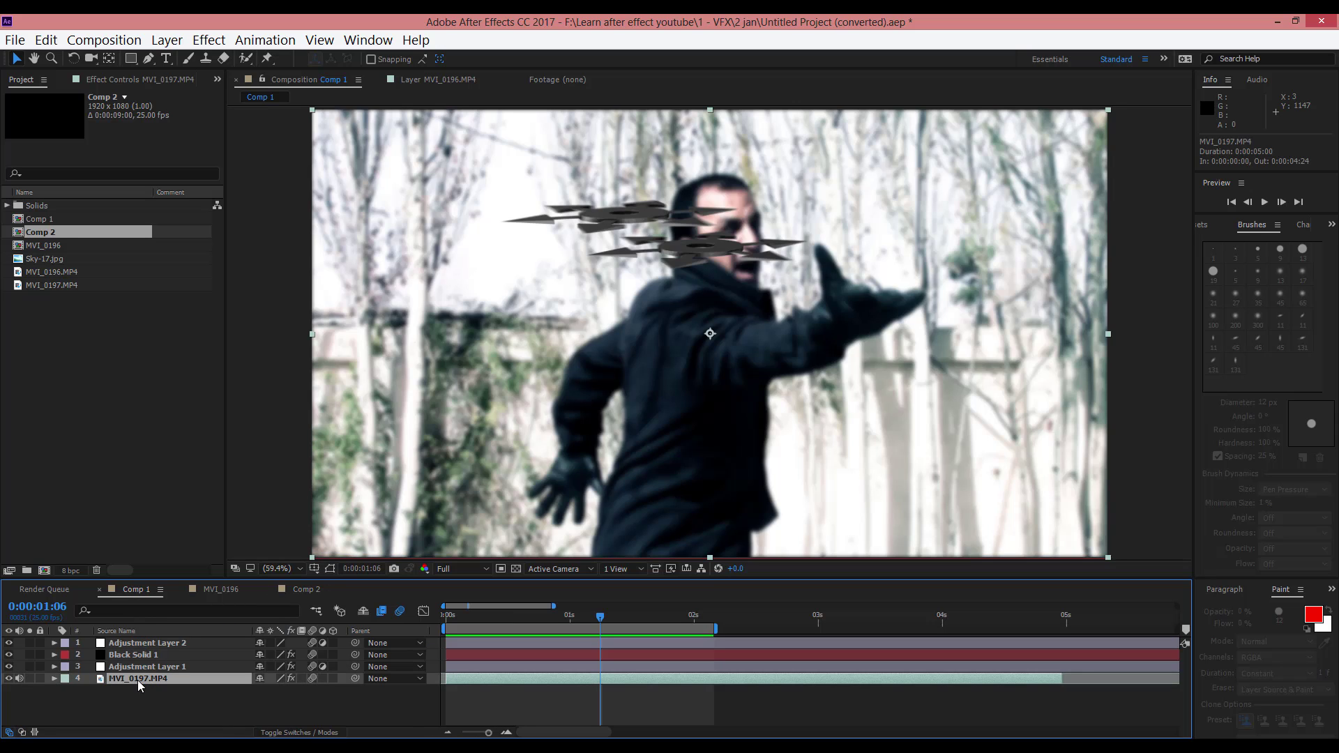
key("ctrl+c")
left_click(306, 589)
key("ctrl+v")
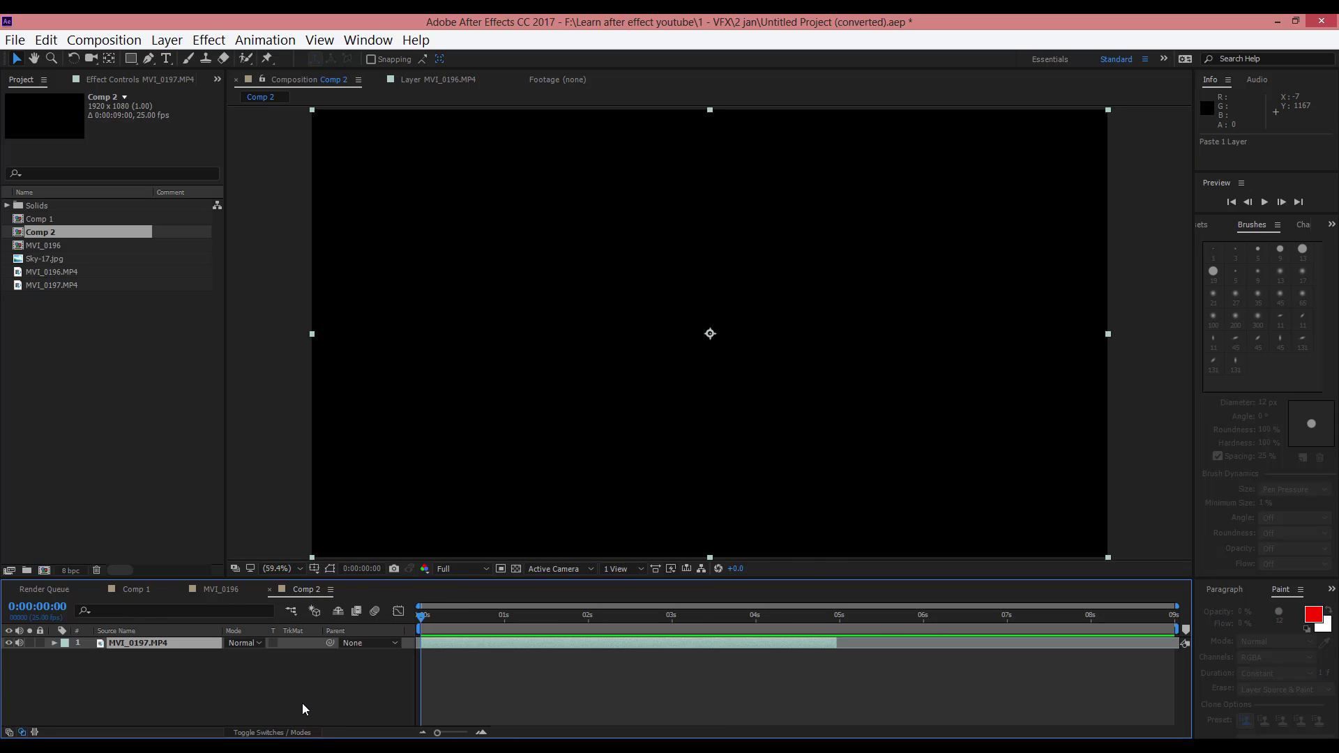
Play back the pasted footage in Comp 2 to review the throwing motion
left_click_drag(427, 620, 452, 636)
key("space")
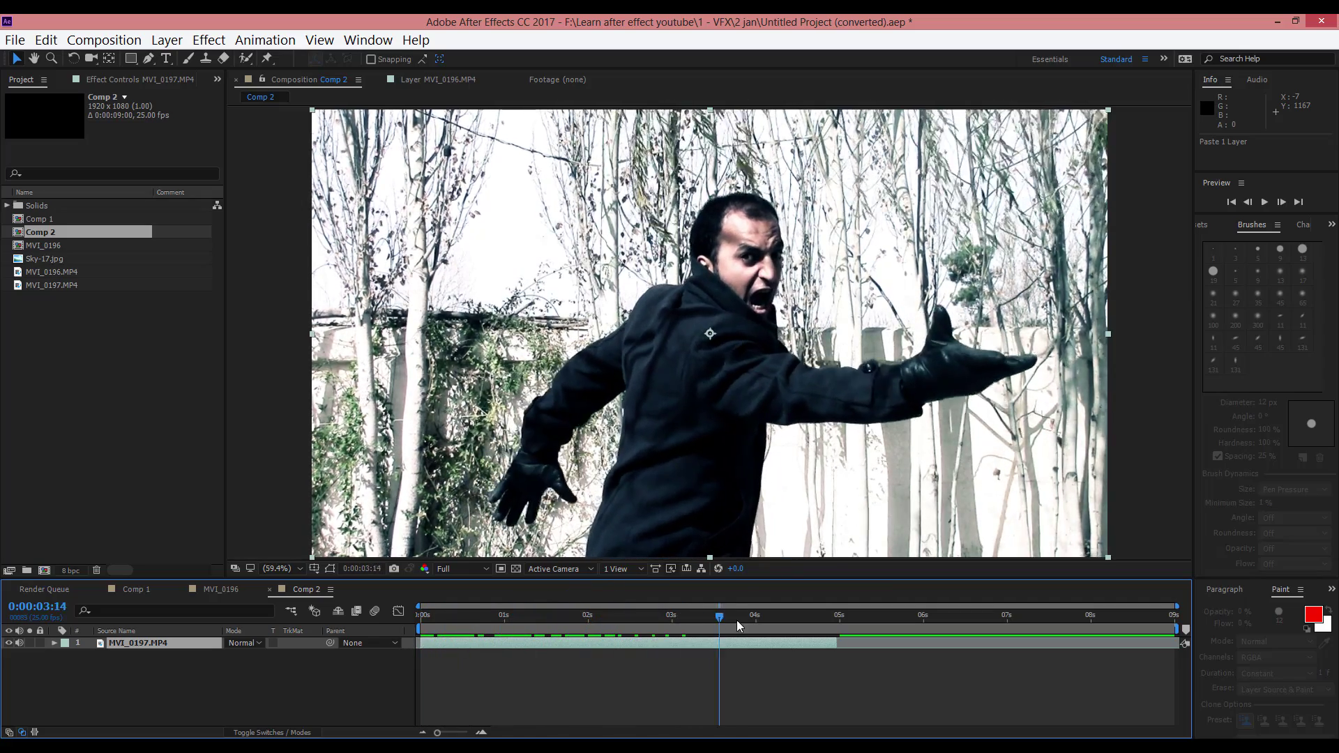
left_click(484, 616)
key("space")
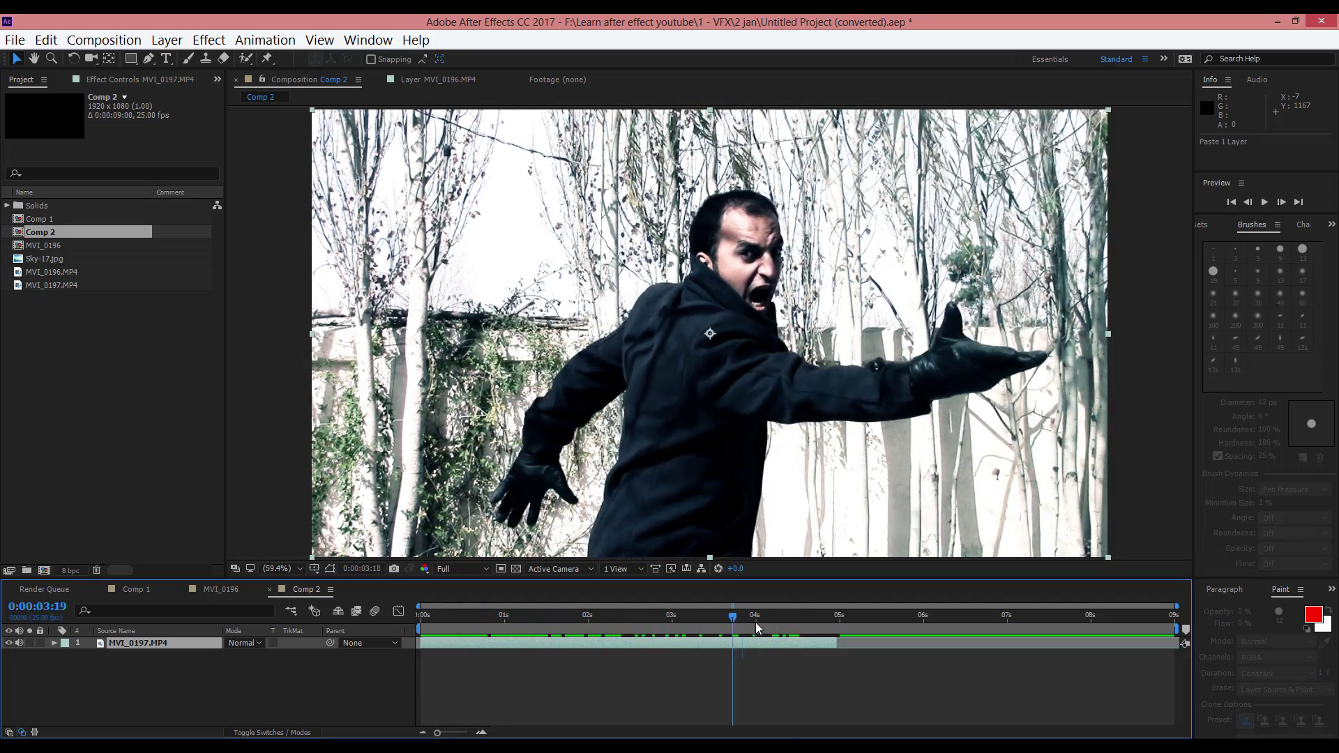
key("space")
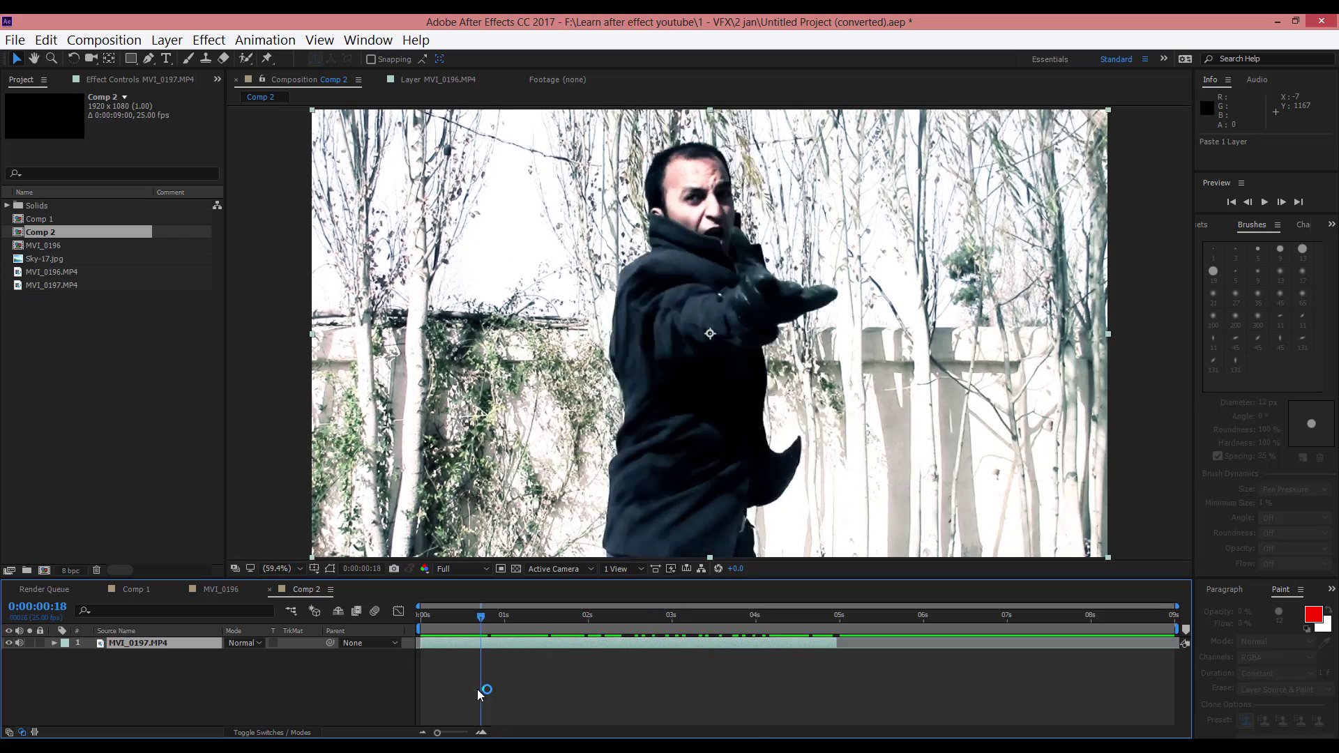
Add a black solid at composition size, 1920 x 1080 px, above the footage in Comp 2
right_click(271, 697)
left_click(164, 709)
right_click(165, 709)
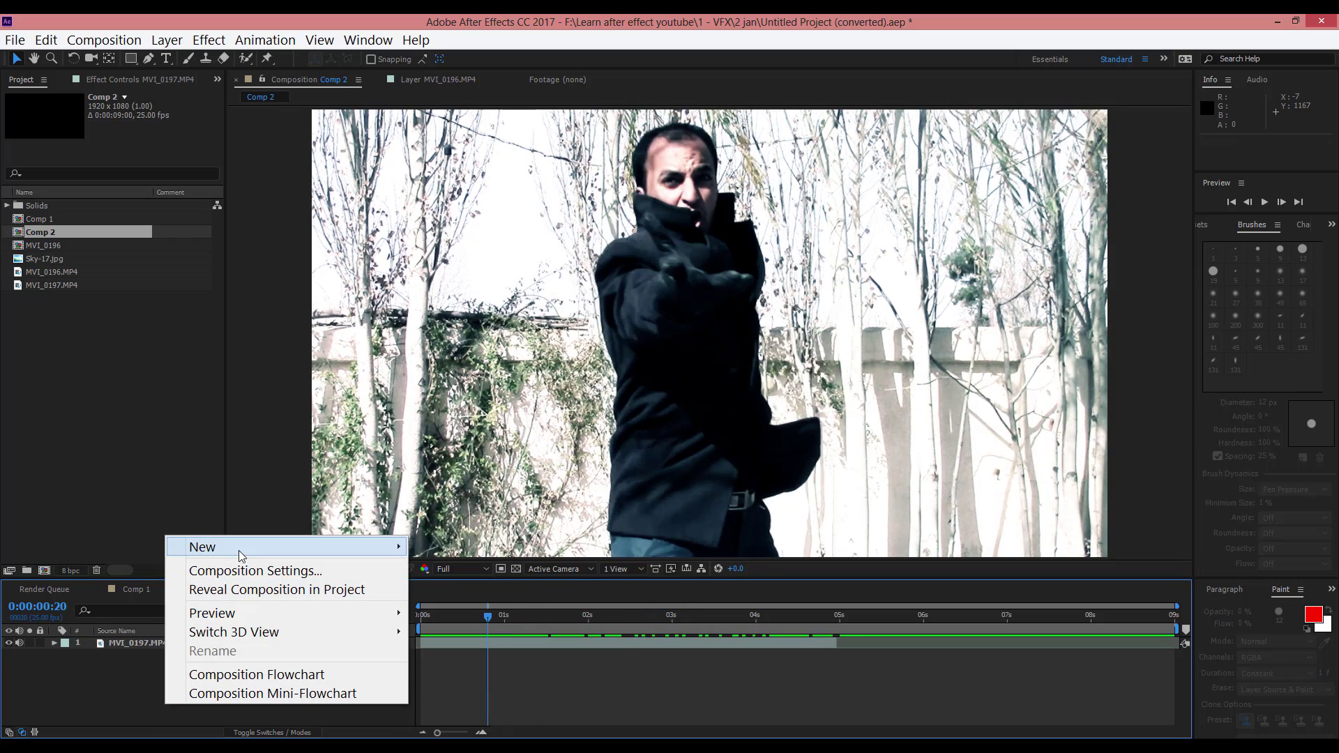
mouse_move(239, 553)
left_click(447, 591)
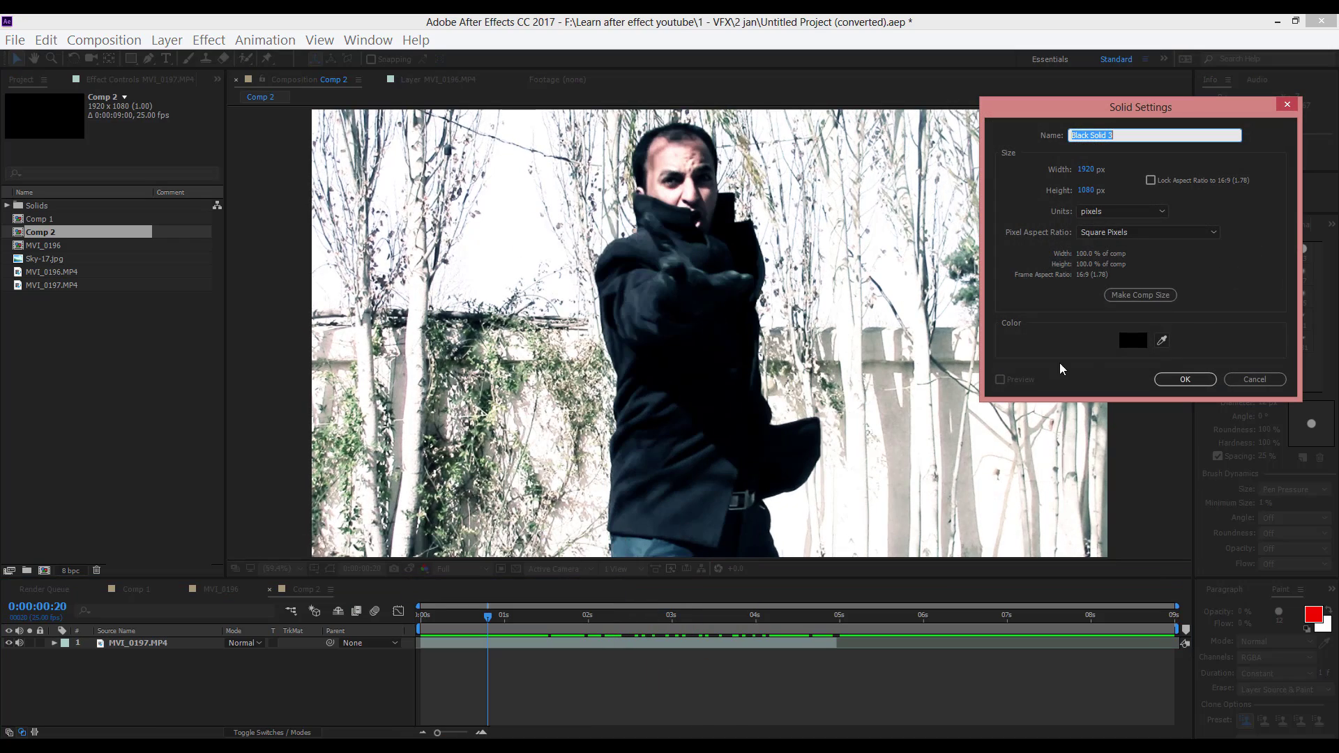
left_click(1183, 380)
left_click(1142, 296)
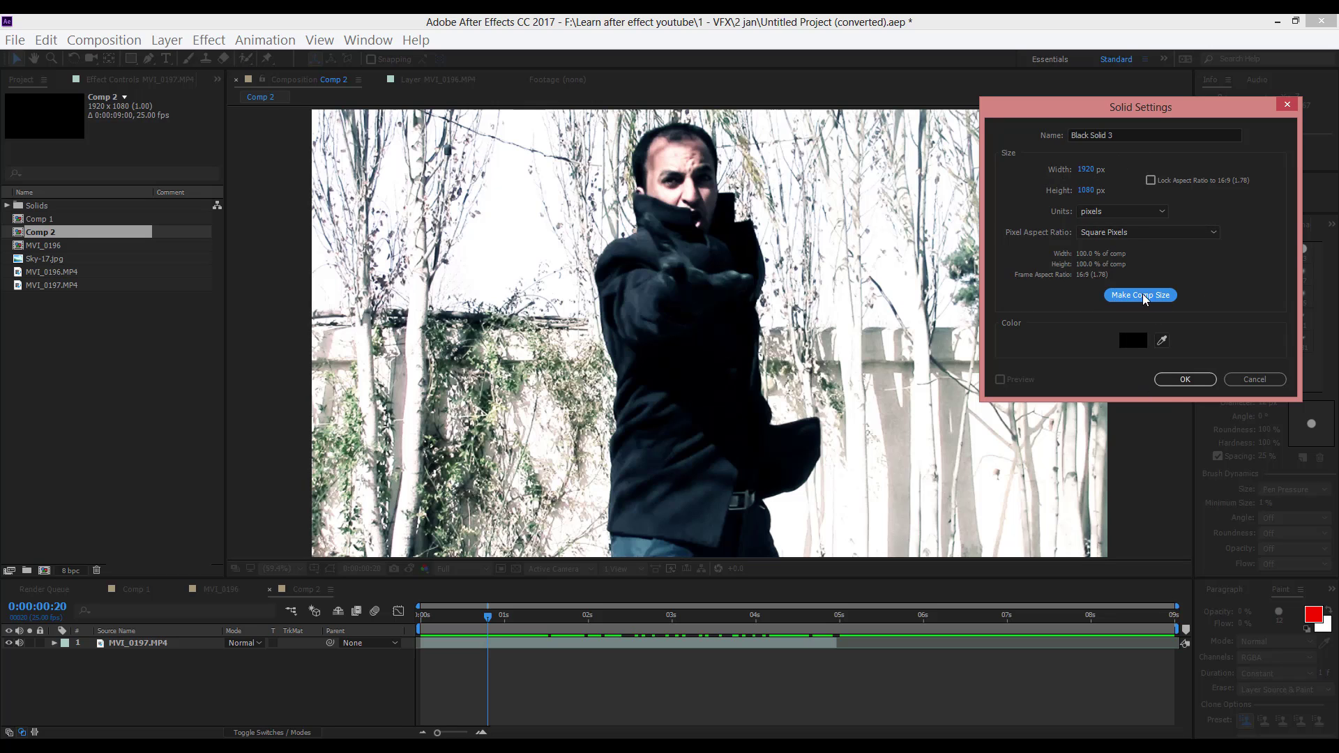
left_click(1173, 382)
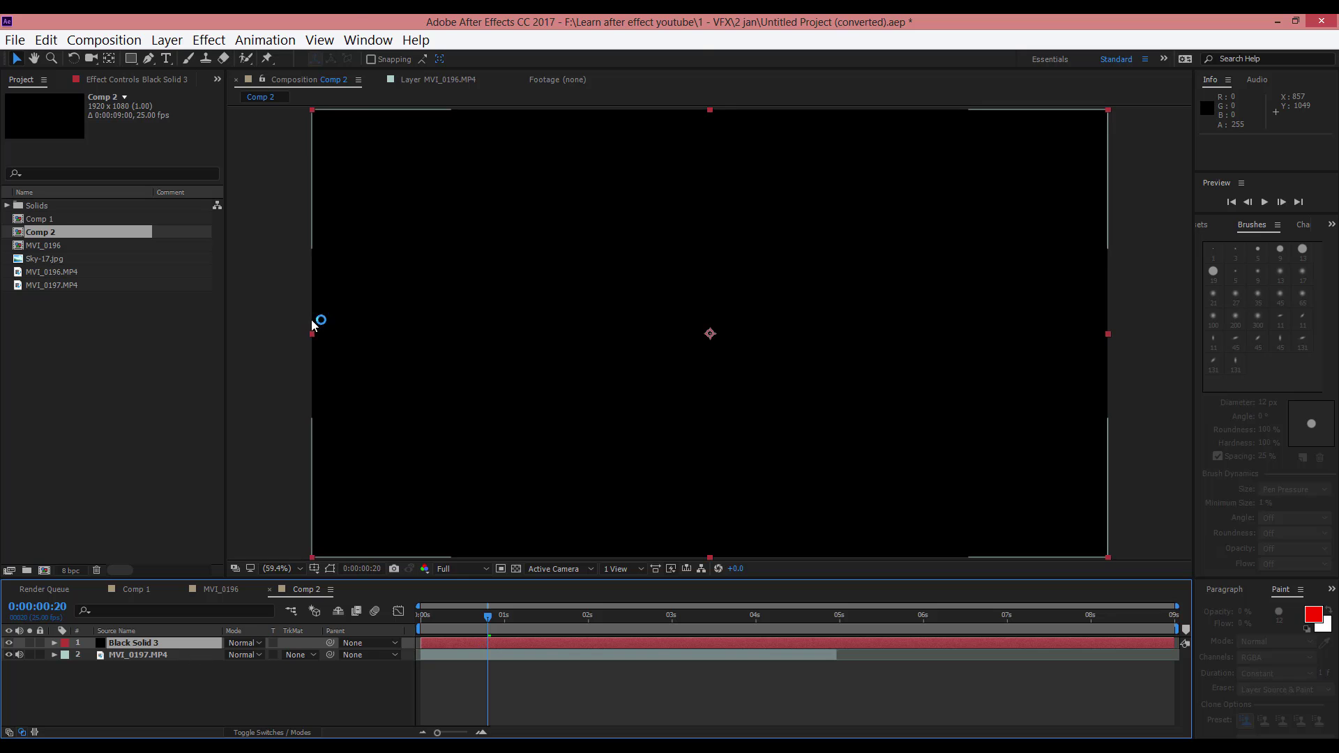
Apply the Video Copilot Element effect to the black solid and open its Scene Setup
left_click(209, 39)
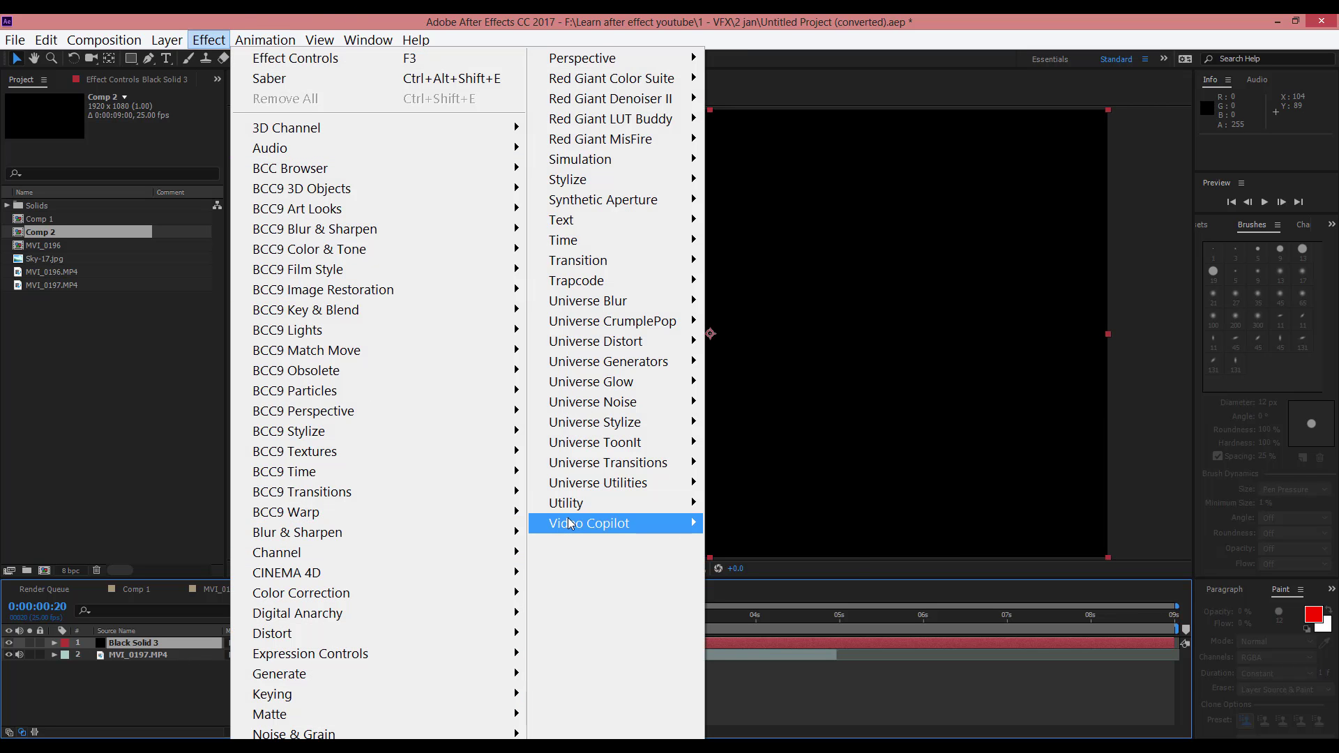
mouse_move(570, 523)
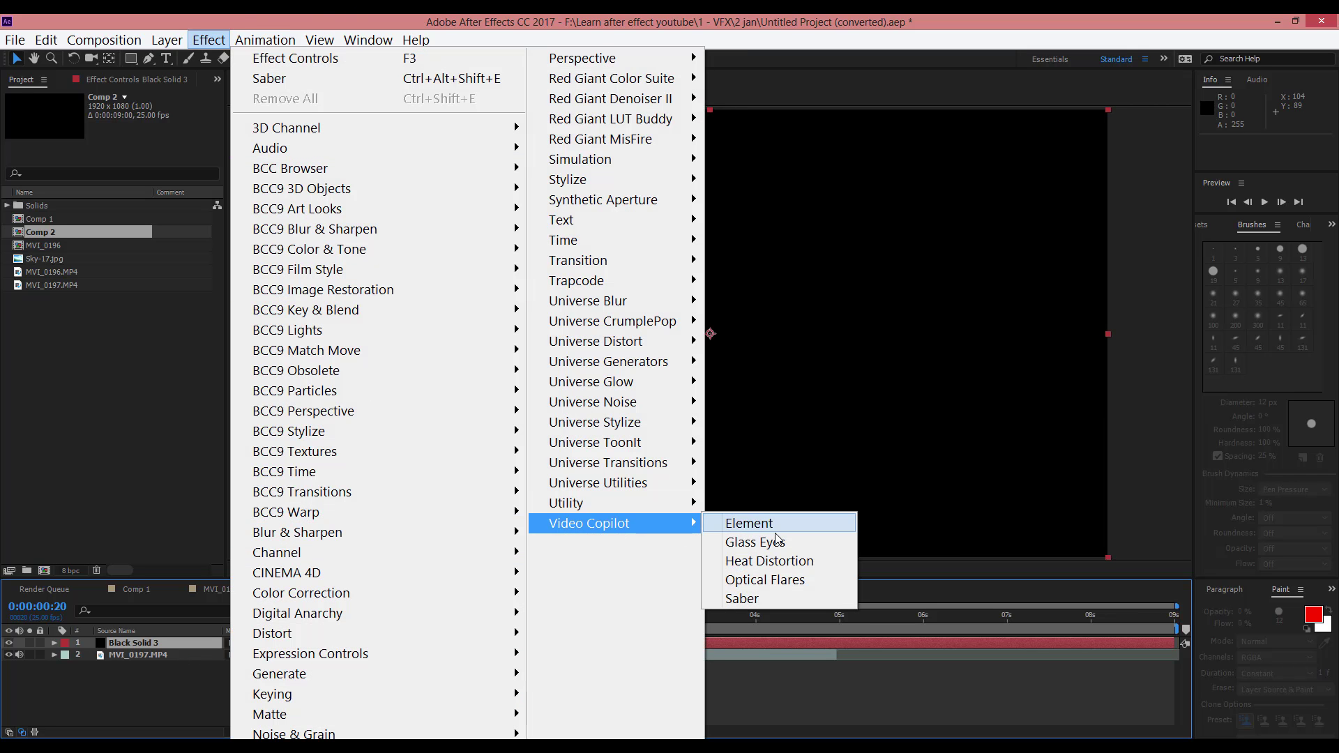
left_click(743, 524)
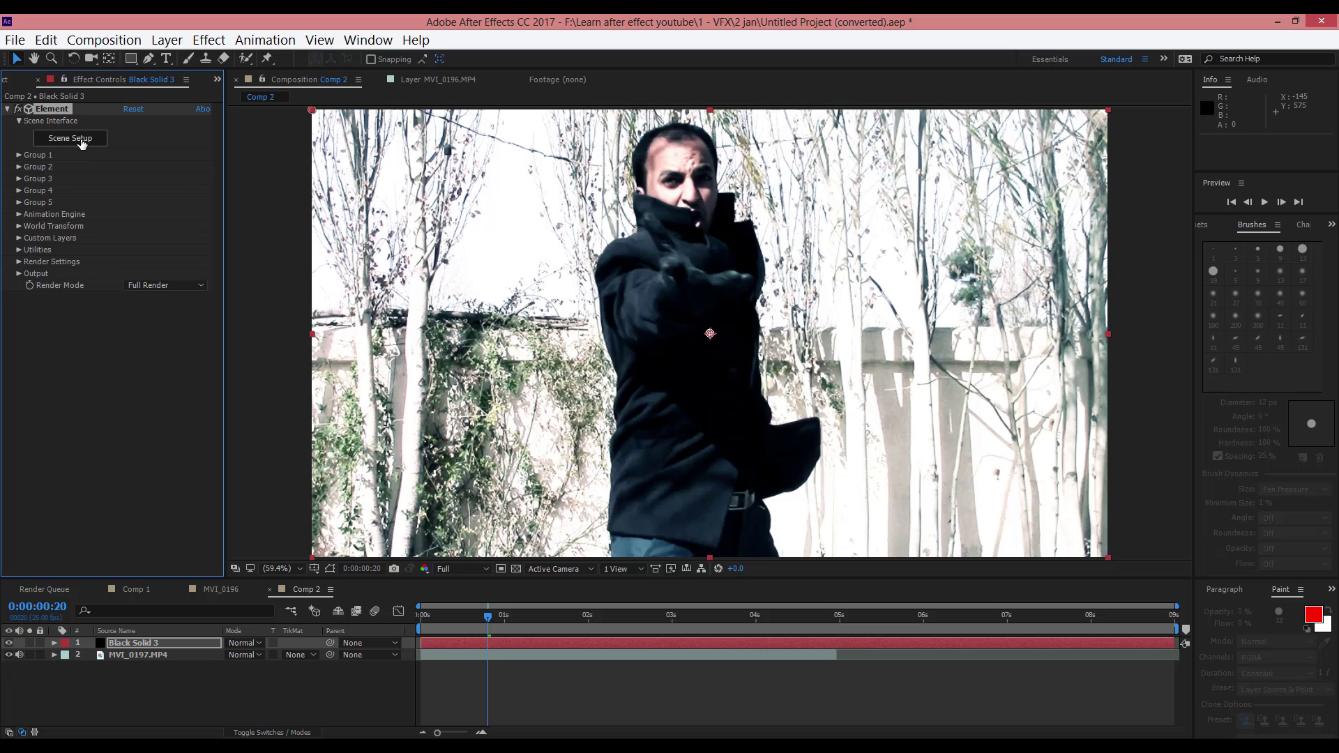
left_click(66, 140)
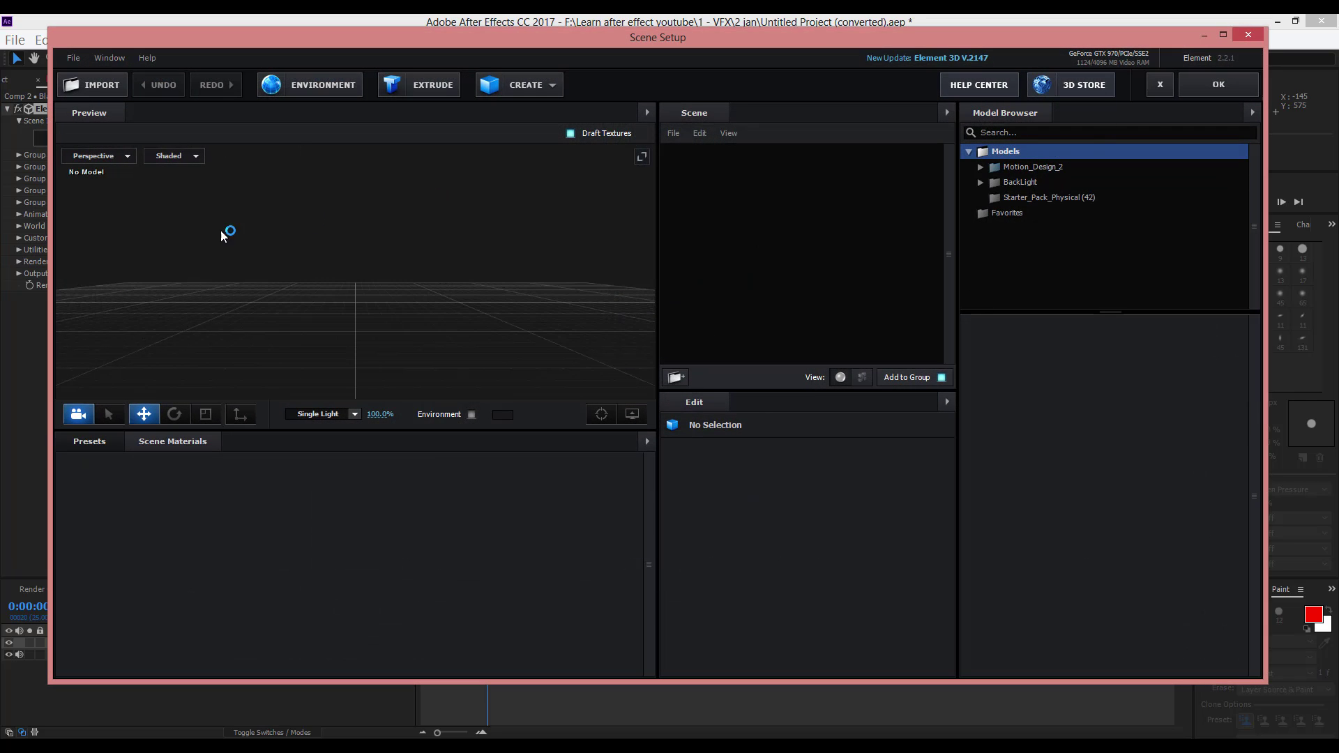
Import the 3D object Untitled 1.c4d into the Element scene with the default import preferences and inspect the star
left_click(92, 84)
left_click(251, 185)
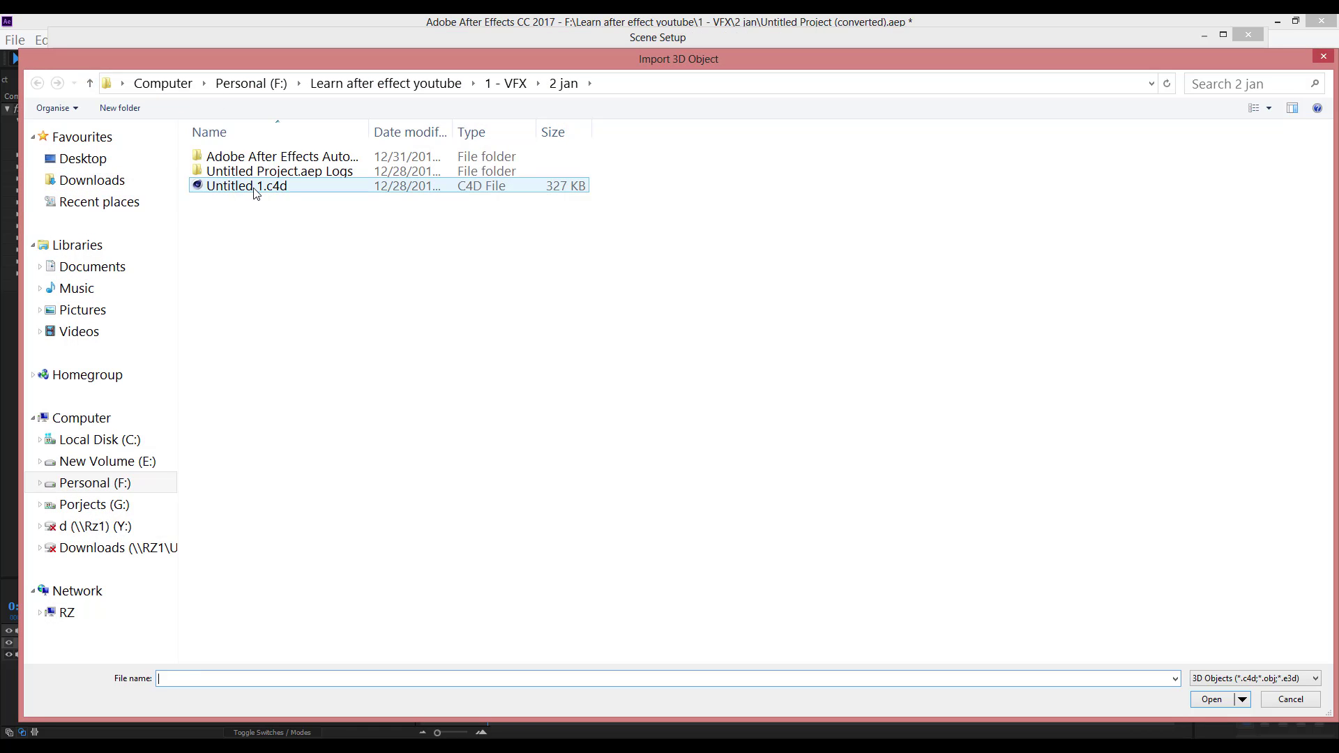
double_click(293, 187)
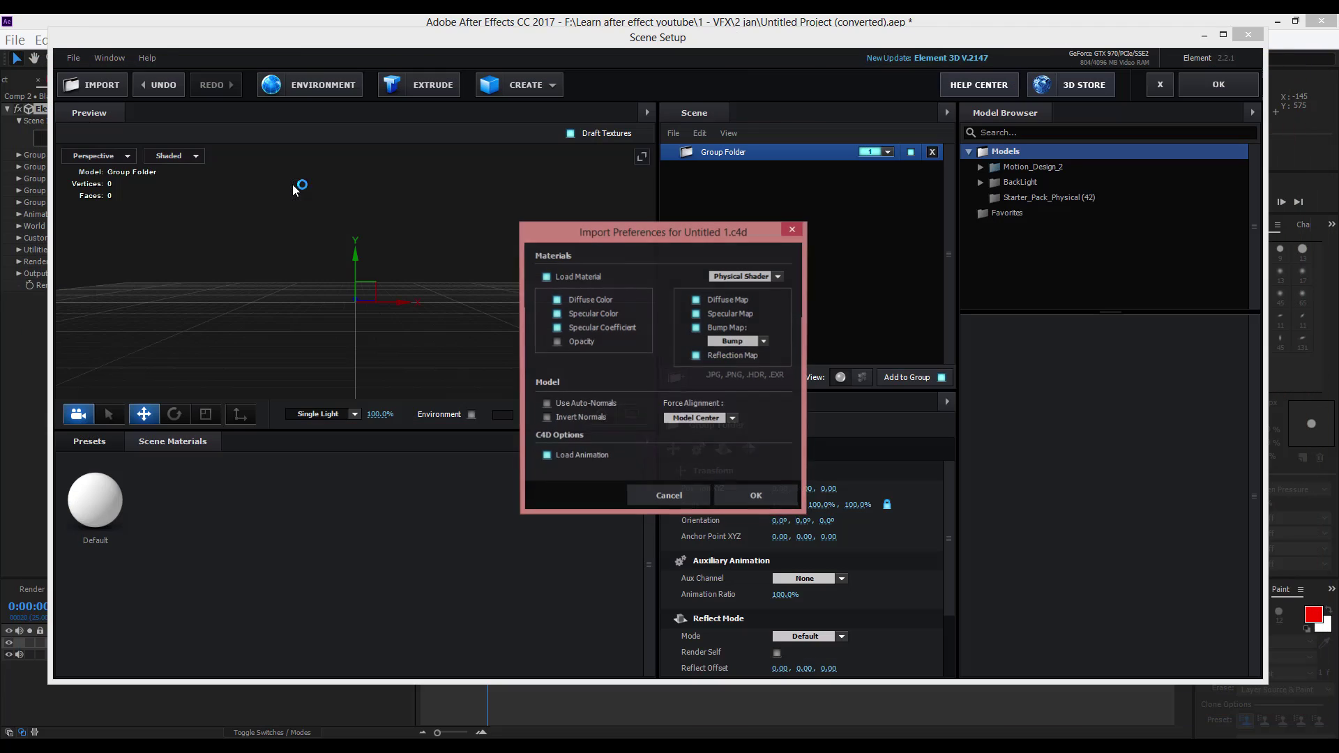
left_click_drag(674, 232, 865, 164)
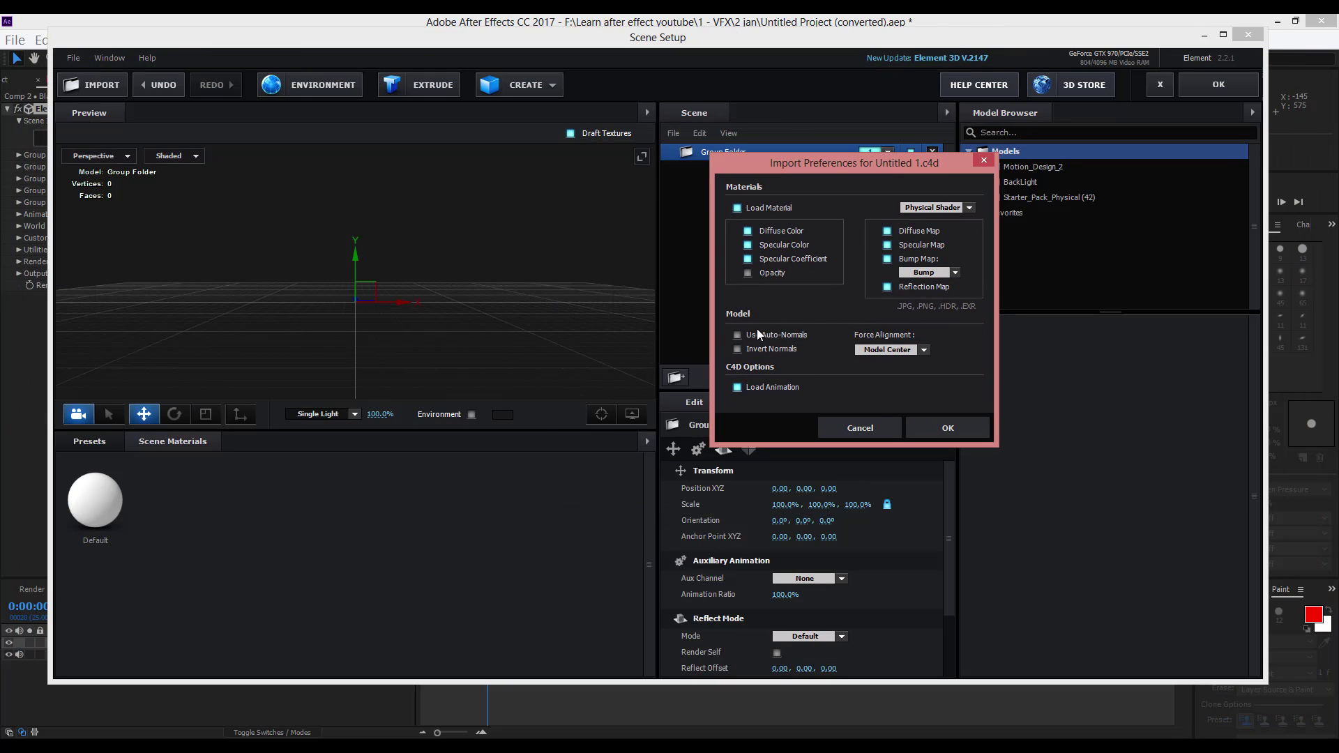
left_click(943, 428)
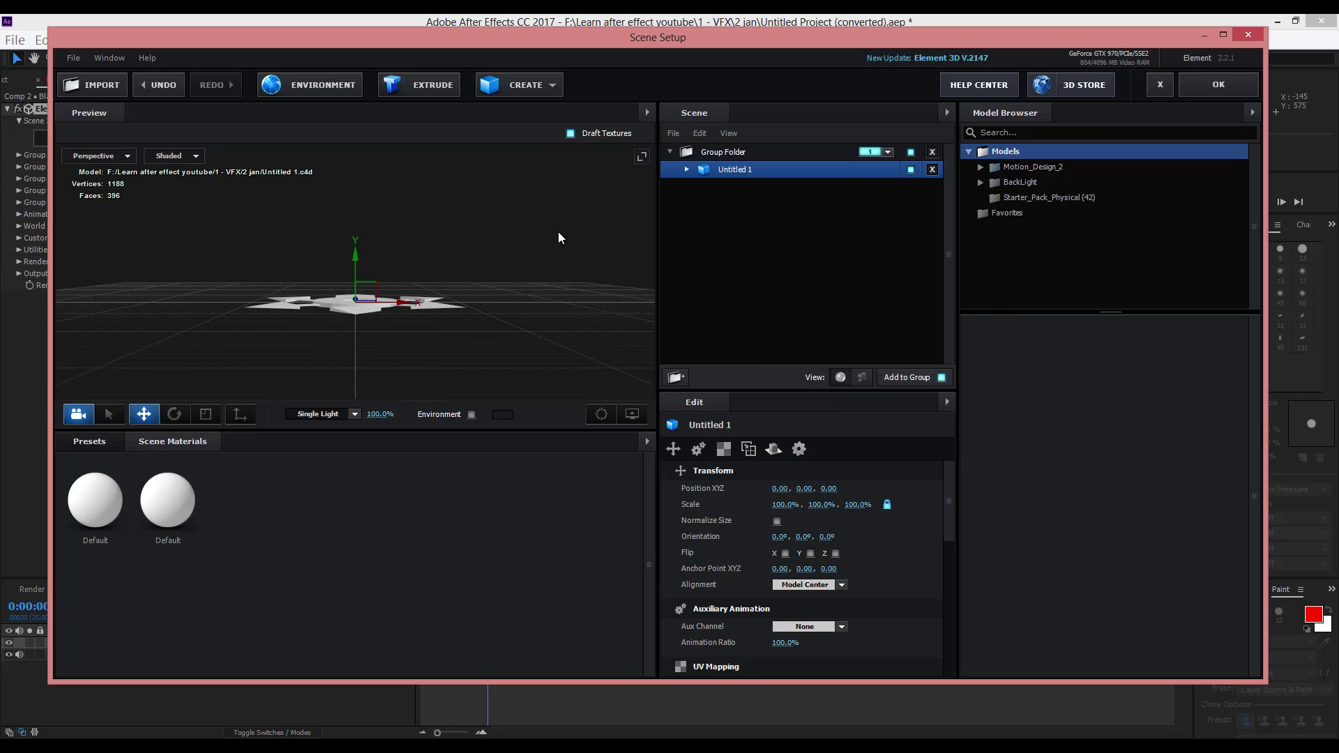
left_click_drag(629, 260, 541, 276)
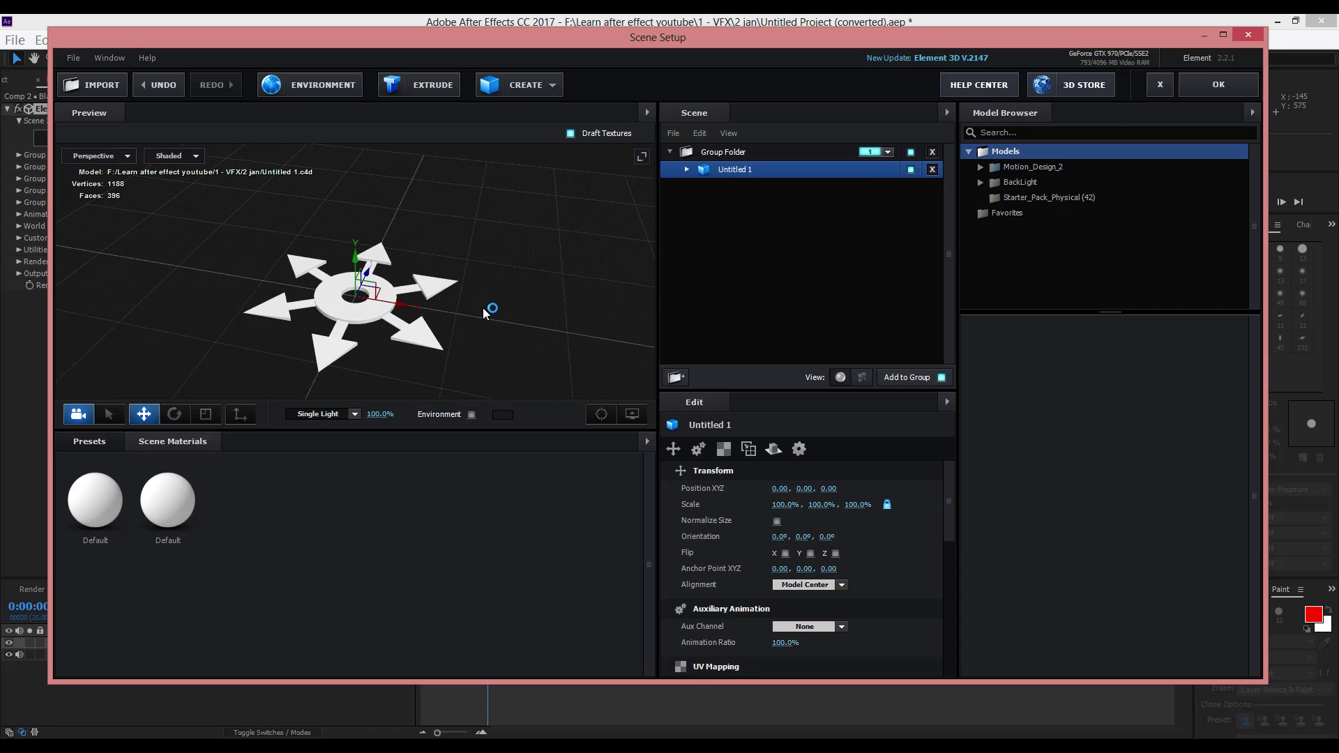
left_click_drag(486, 313, 427, 300)
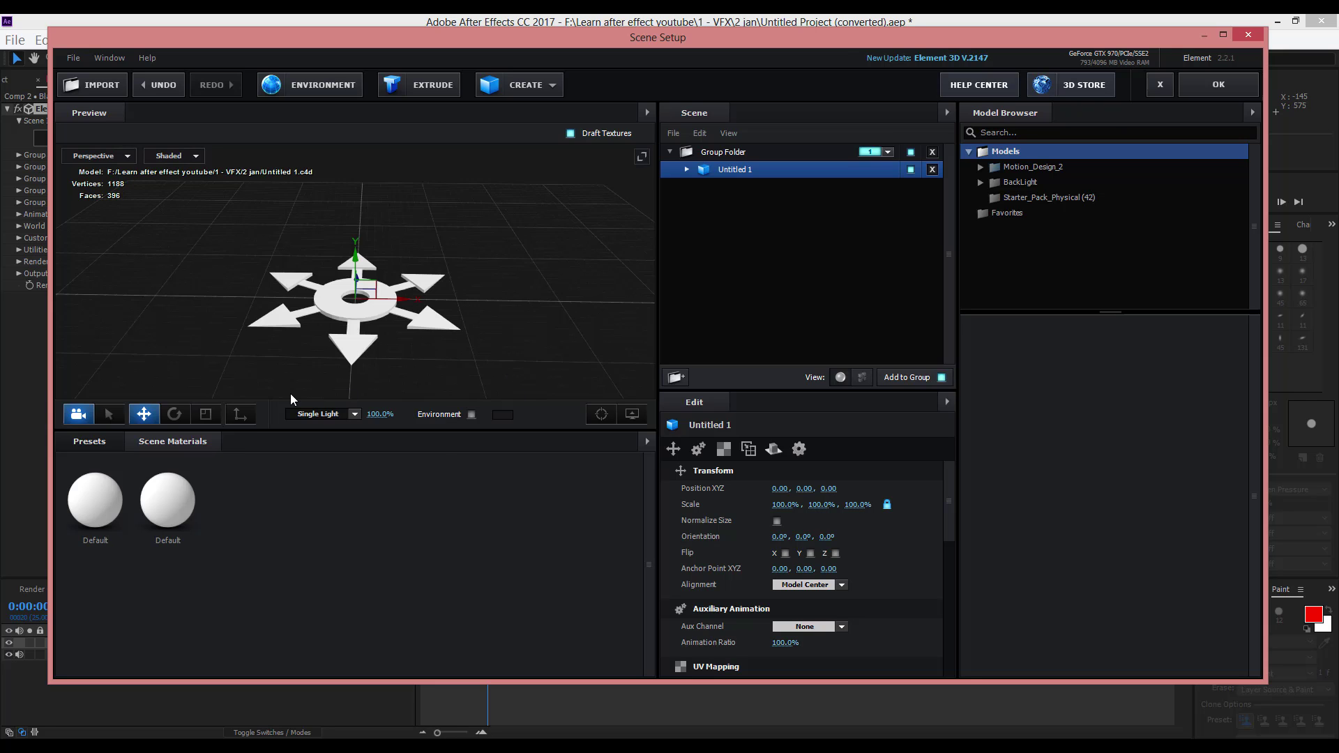
Open the Physical folder of the Materials presets and browse the available materials
left_click(91, 441)
double_click(108, 461)
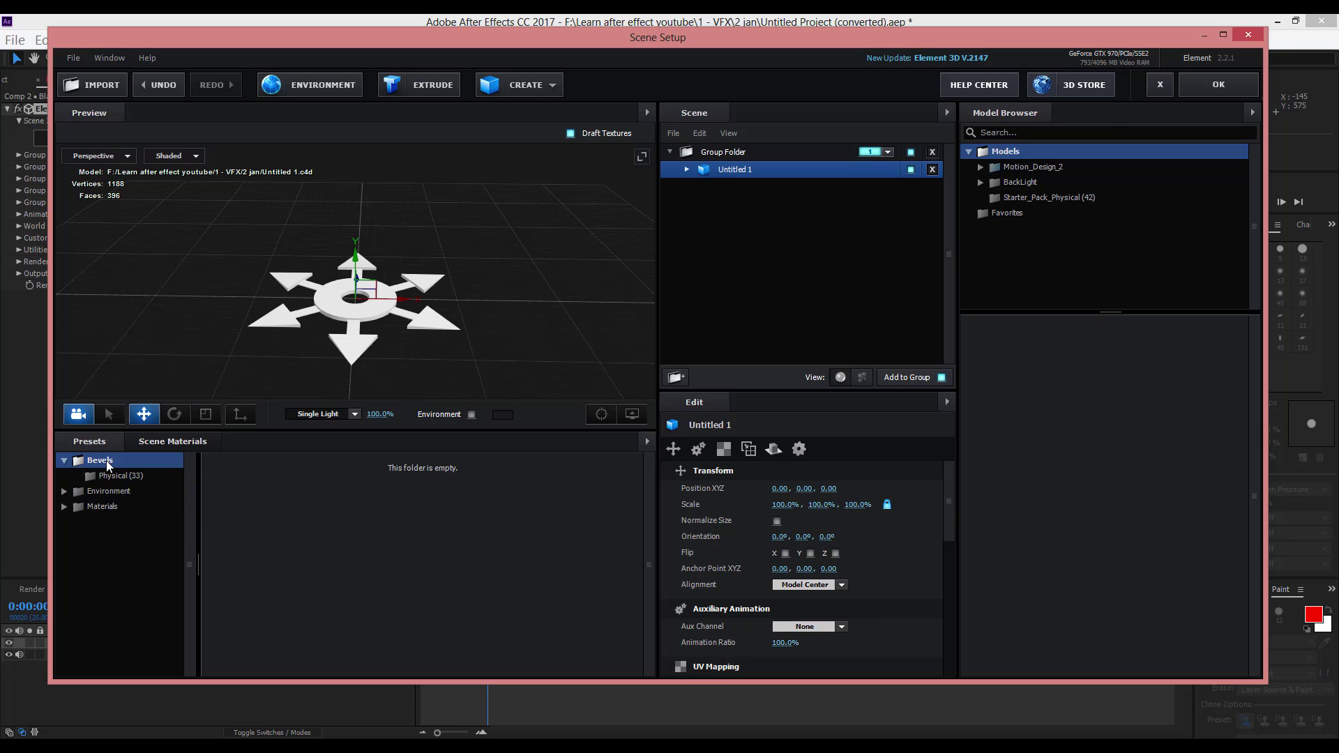
double_click(108, 491)
double_click(113, 491)
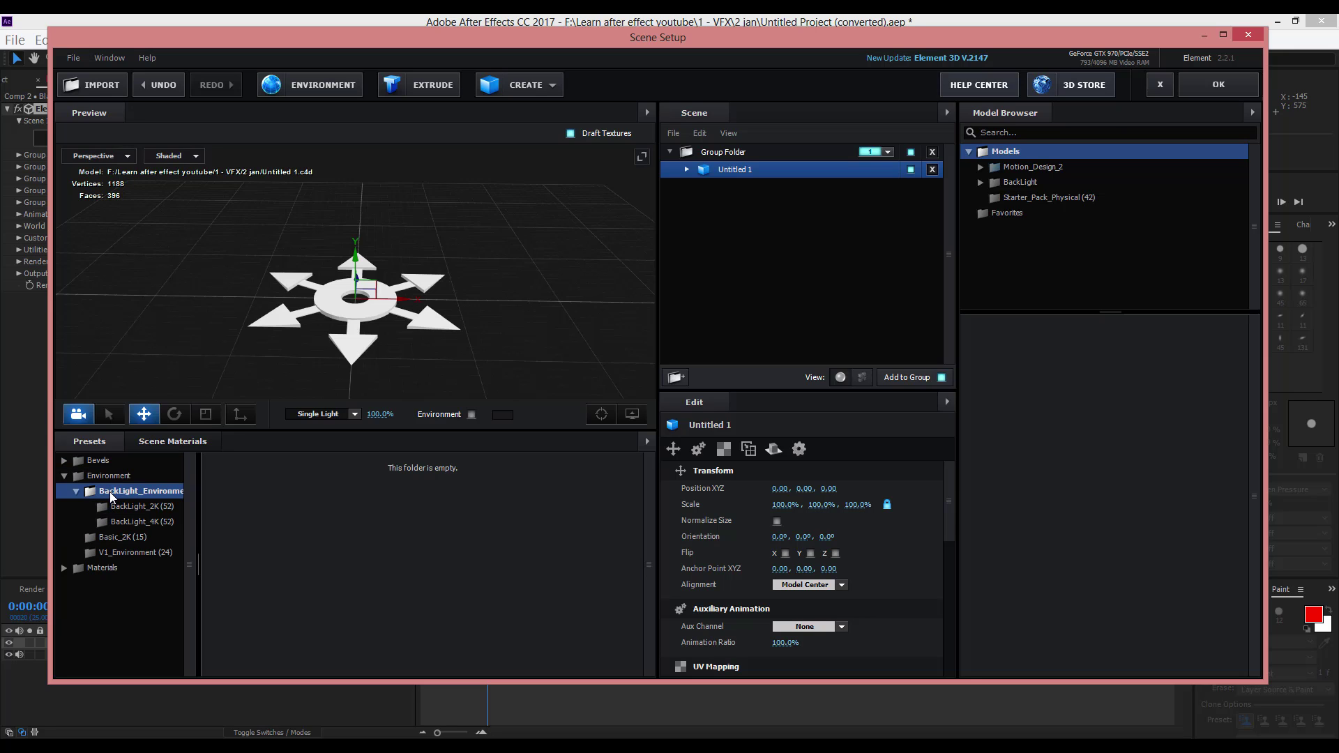
double_click(112, 496)
double_click(108, 538)
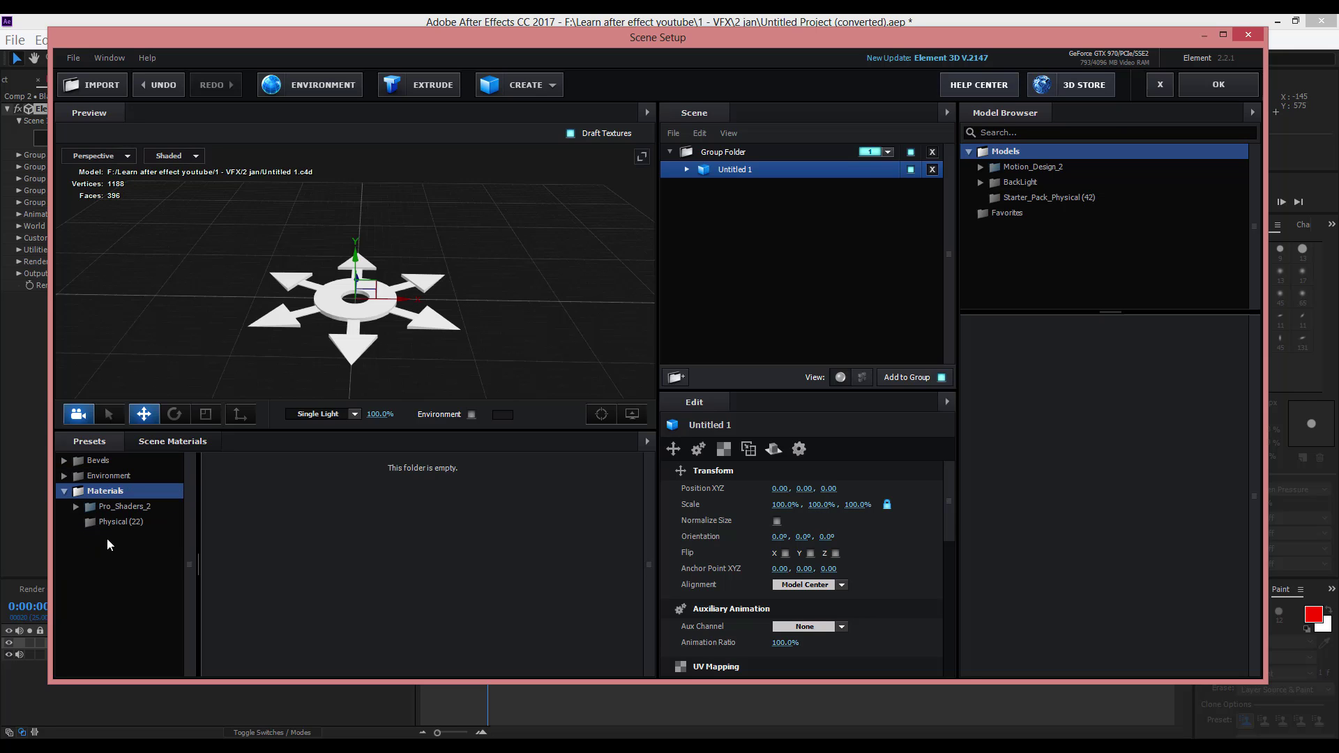
left_click(119, 522)
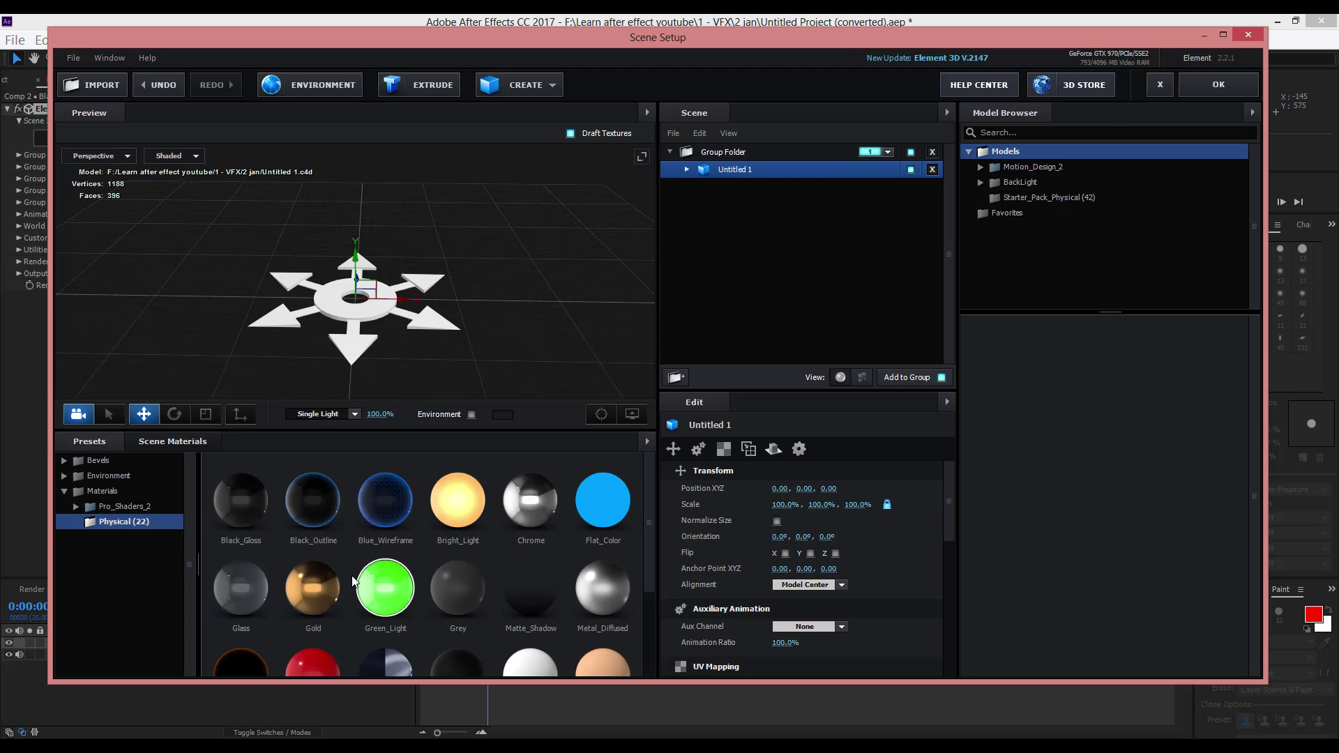
scroll(357, 588, "down", 2)
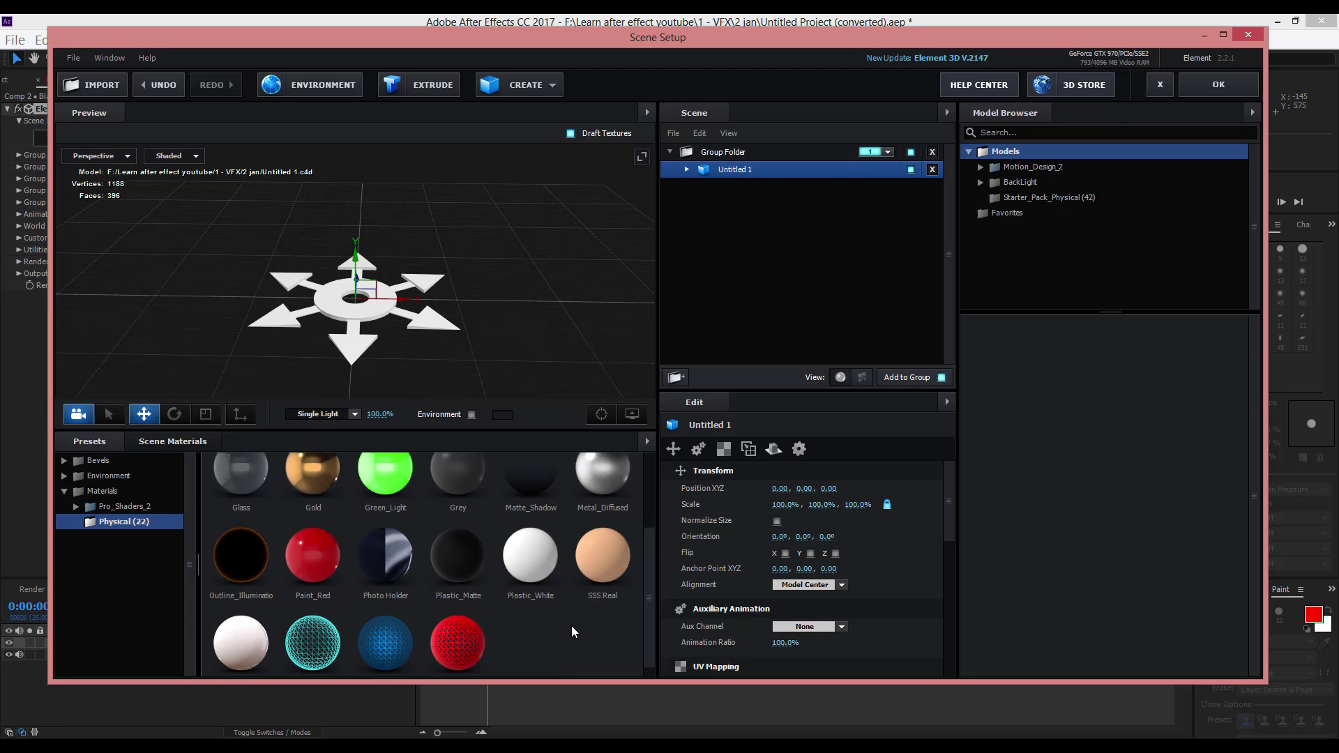
scroll(572, 631, "up", 3)
Try several Physical material presets on the imported star, finishing with Black_Outline, and check the look from different angles
left_click_drag(387, 327, 729, 170)
left_click_drag(478, 327, 524, 310)
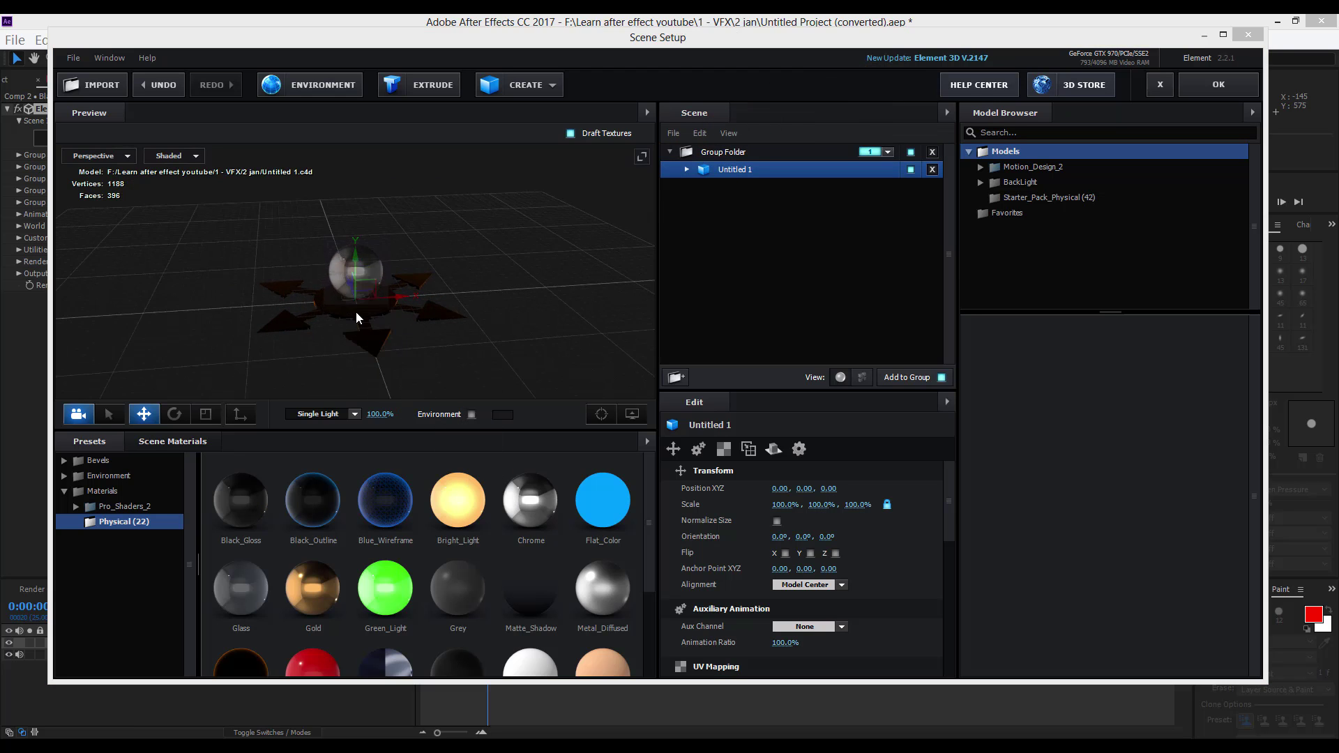
mouse_move(462, 377)
left_mouse_down()
mouse_move(507, 349)
mouse_move(468, 380)
left_mouse_up()
scroll(314, 530, "down", 3)
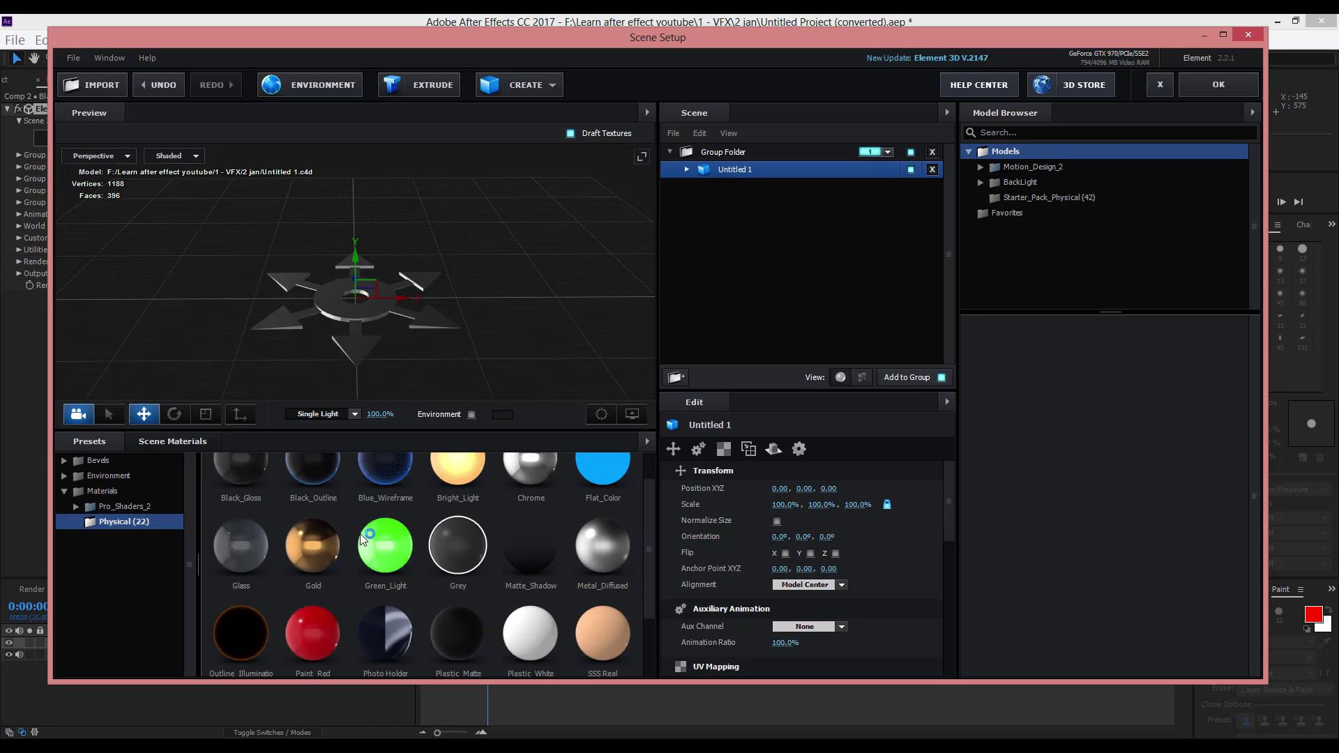
scroll(314, 530, "up", 3)
left_click_drag(314, 500, 538, 331)
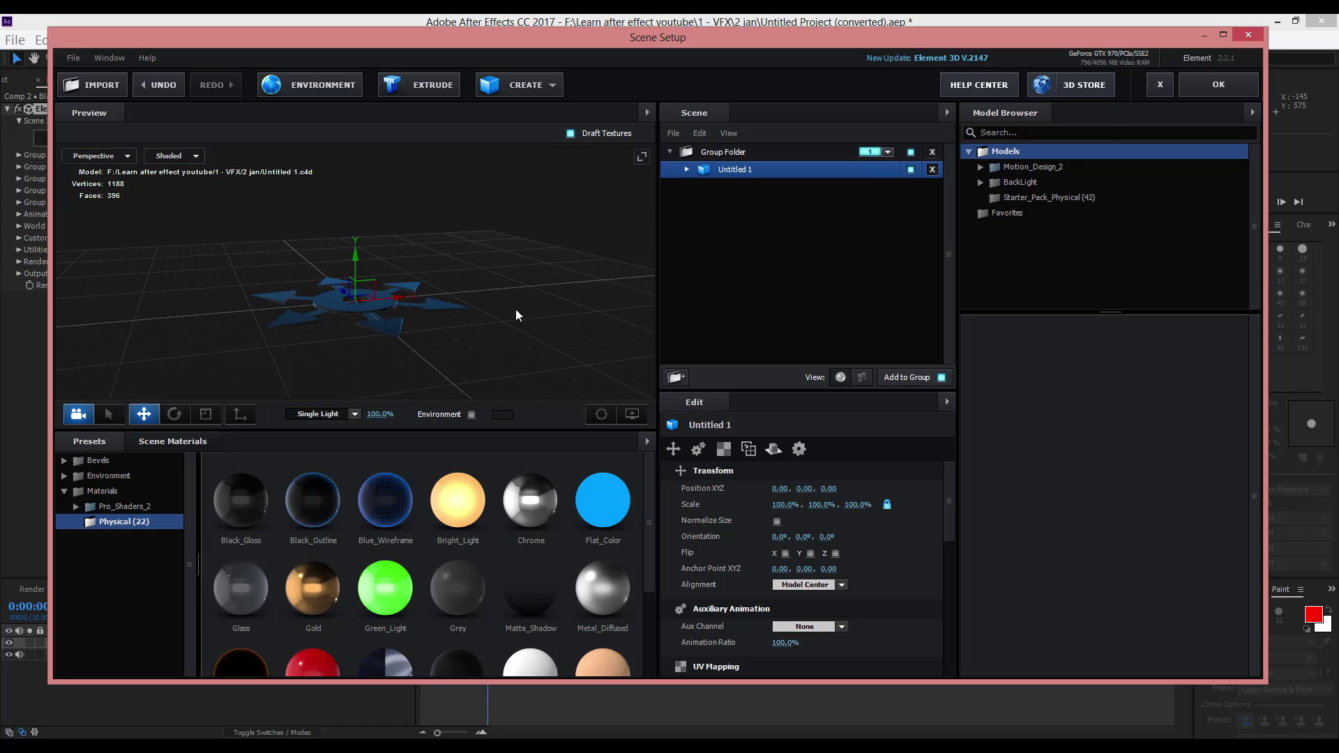
left_click_drag(441, 347, 408, 360)
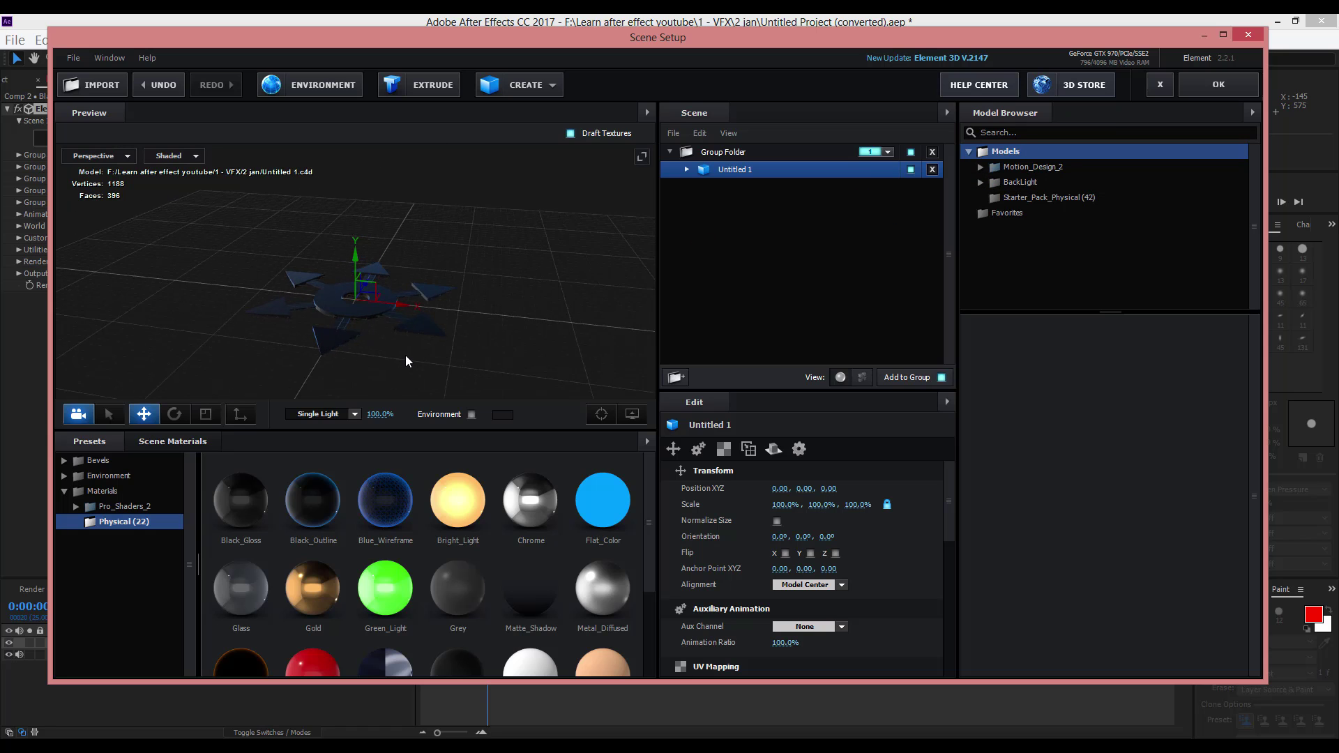
Accept the Element scene and move the star onto the thrower's raised hand at the first frame
left_click(1216, 86)
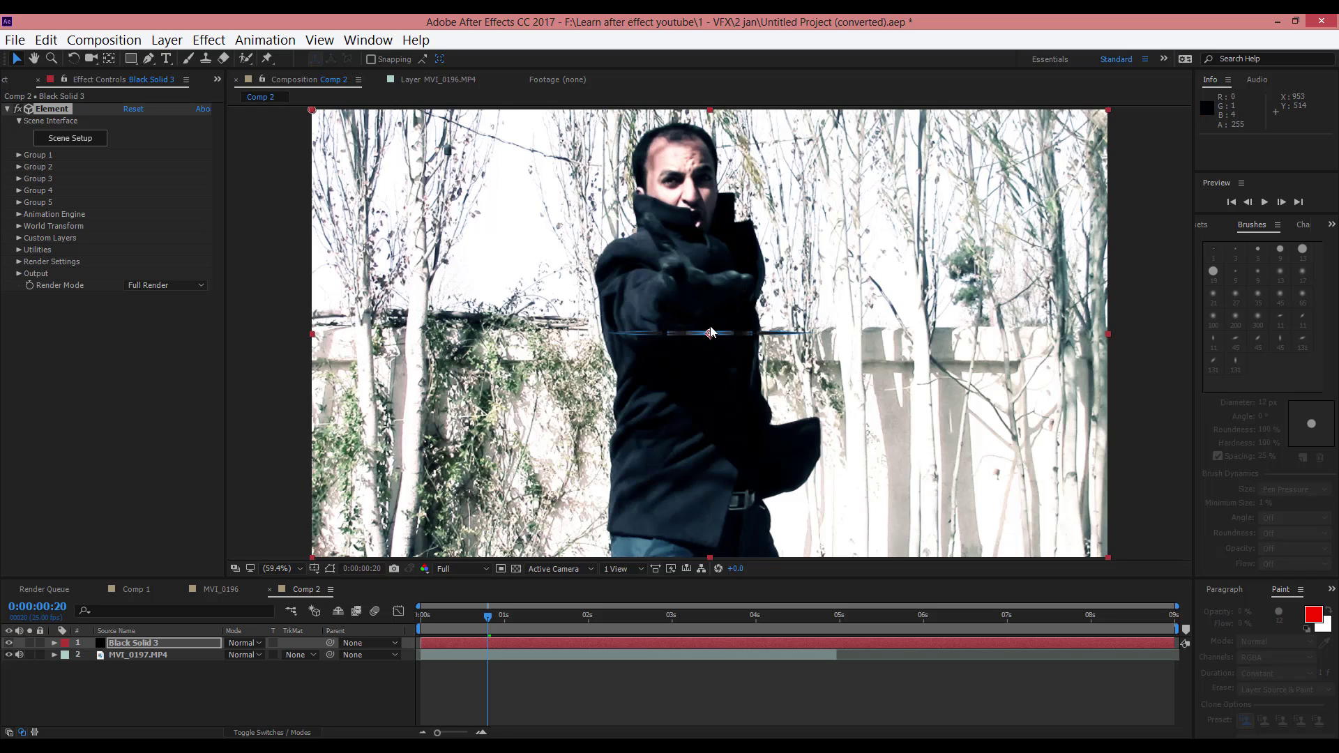
left_click_drag(709, 334, 554, 268)
left_click_drag(556, 257, 525, 258)
left_click_drag(488, 615, 421, 615)
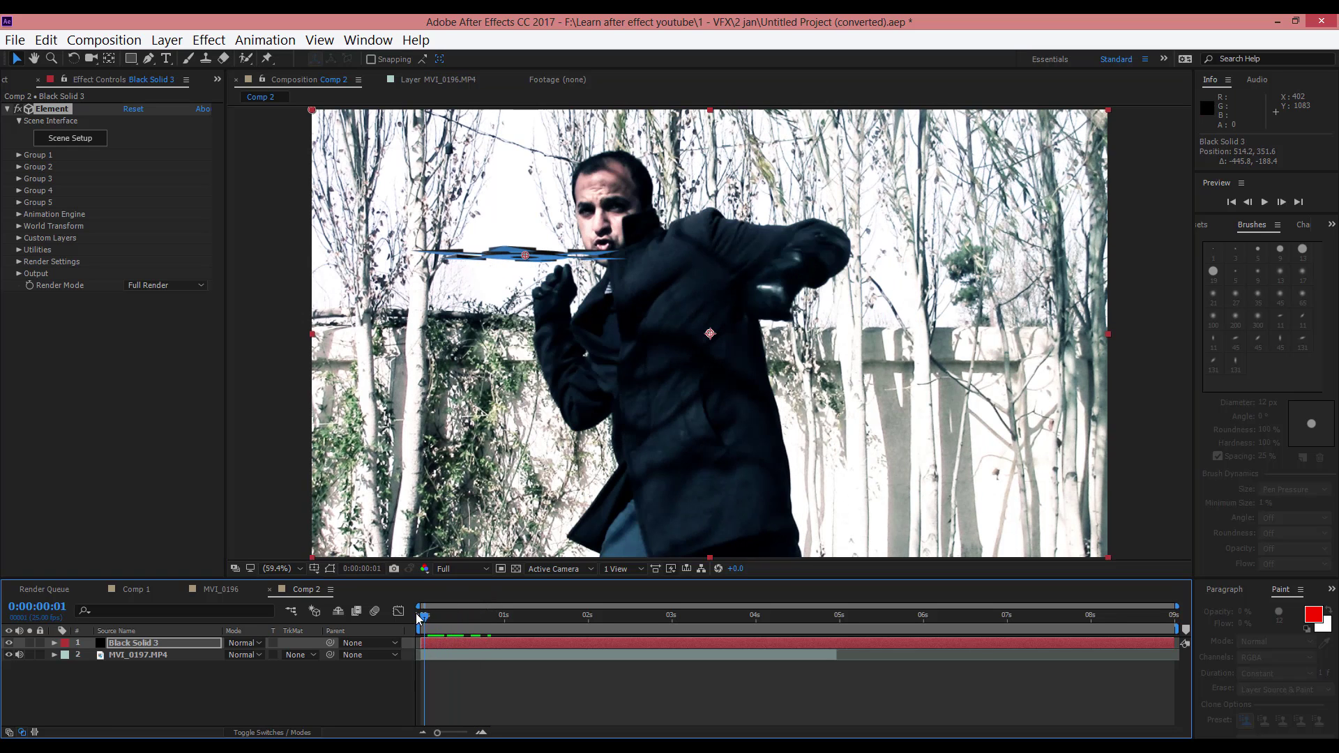
left_click_drag(525, 256, 550, 279)
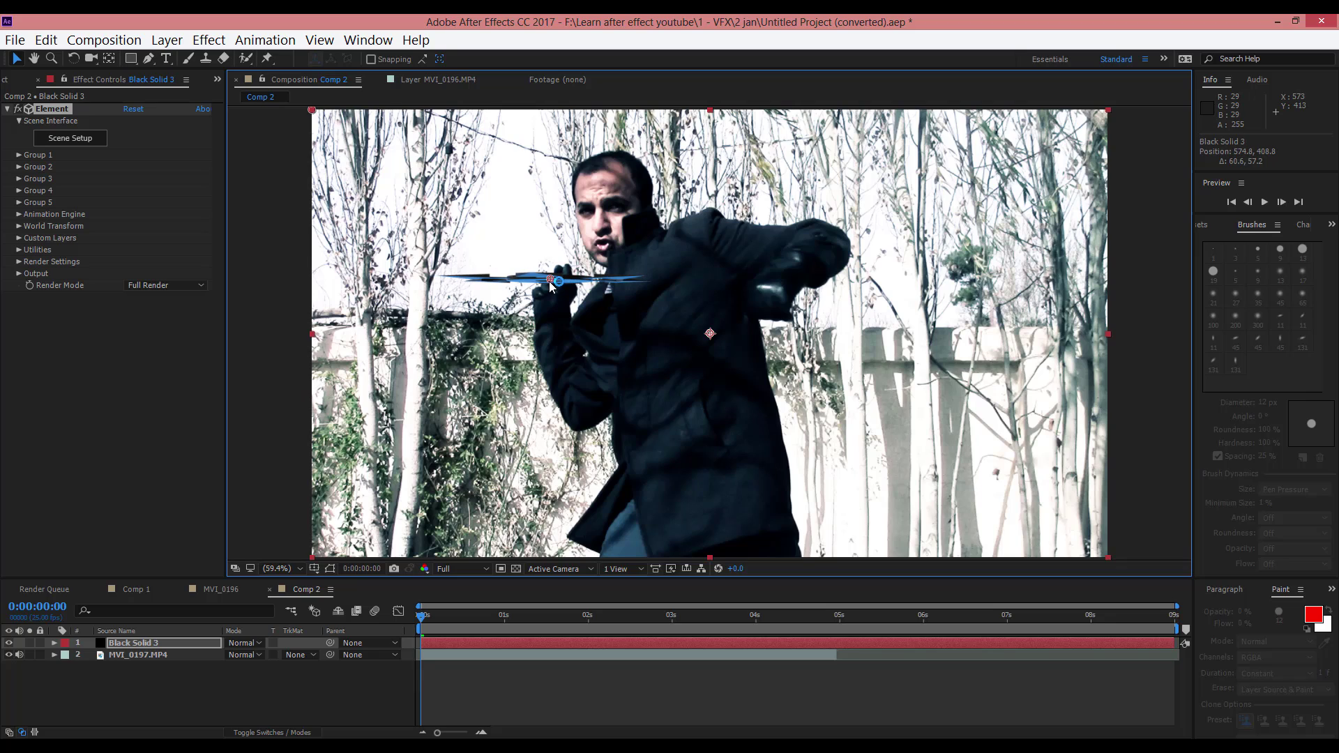
Shrink the star in the shot by setting Element's World Position Z to 6140
left_click(19, 262)
left_click(19, 262)
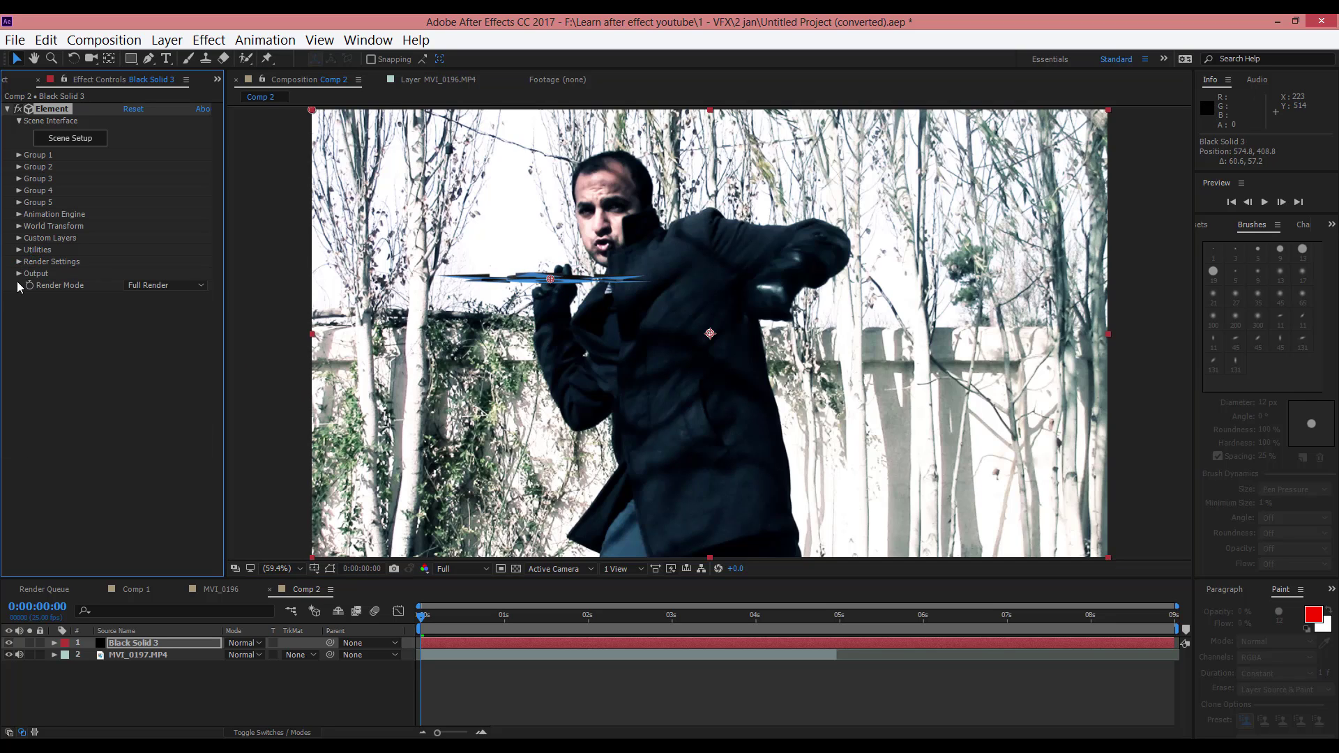
left_click(18, 226)
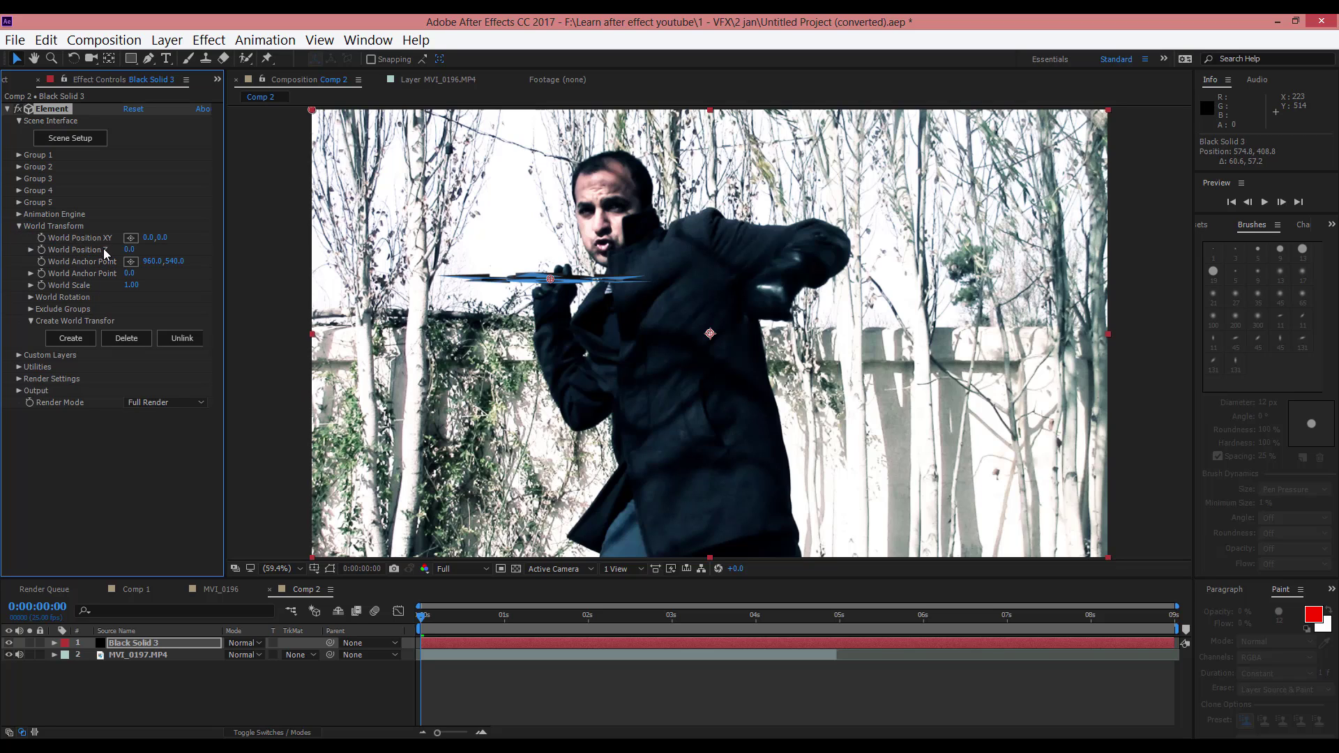
left_click_drag(130, 249, 189, 165)
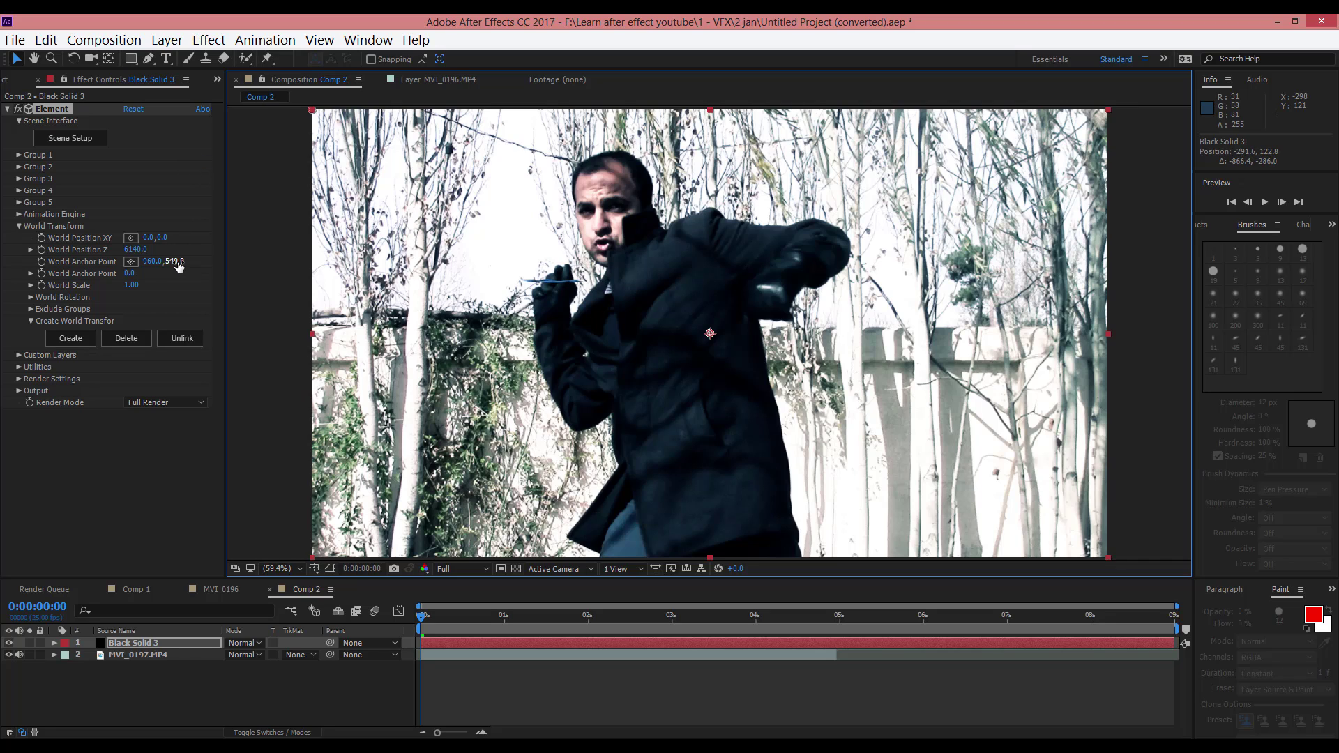
Tilt the star with World Rotation values of 8° on X and -29° on Z
left_click(30, 297)
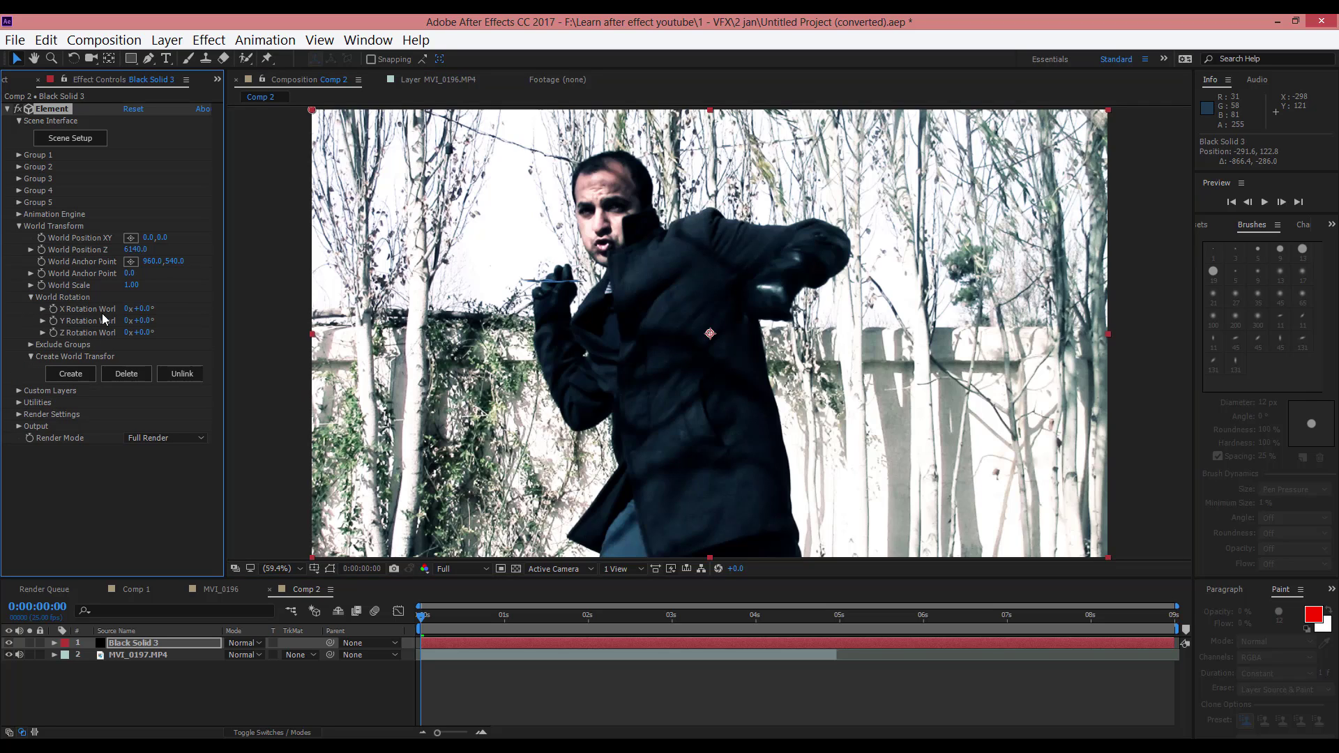
left_click_drag(137, 309, 96, 333)
key("ctrl+z")
mouse_move(136, 334)
left_mouse_down()
mouse_move(148, 332)
mouse_move(144, 348)
mouse_move(148, 333)
left_mouse_up()
left_click(174, 262)
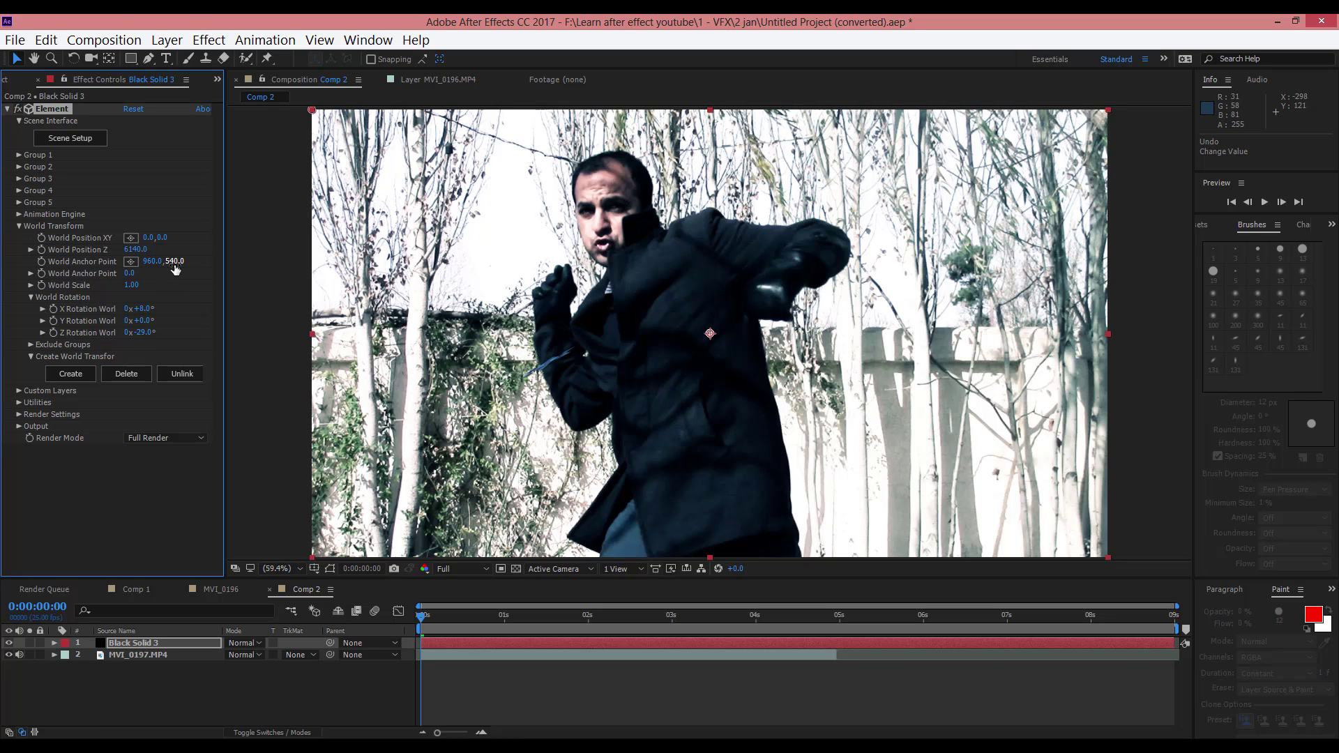
key("Return")
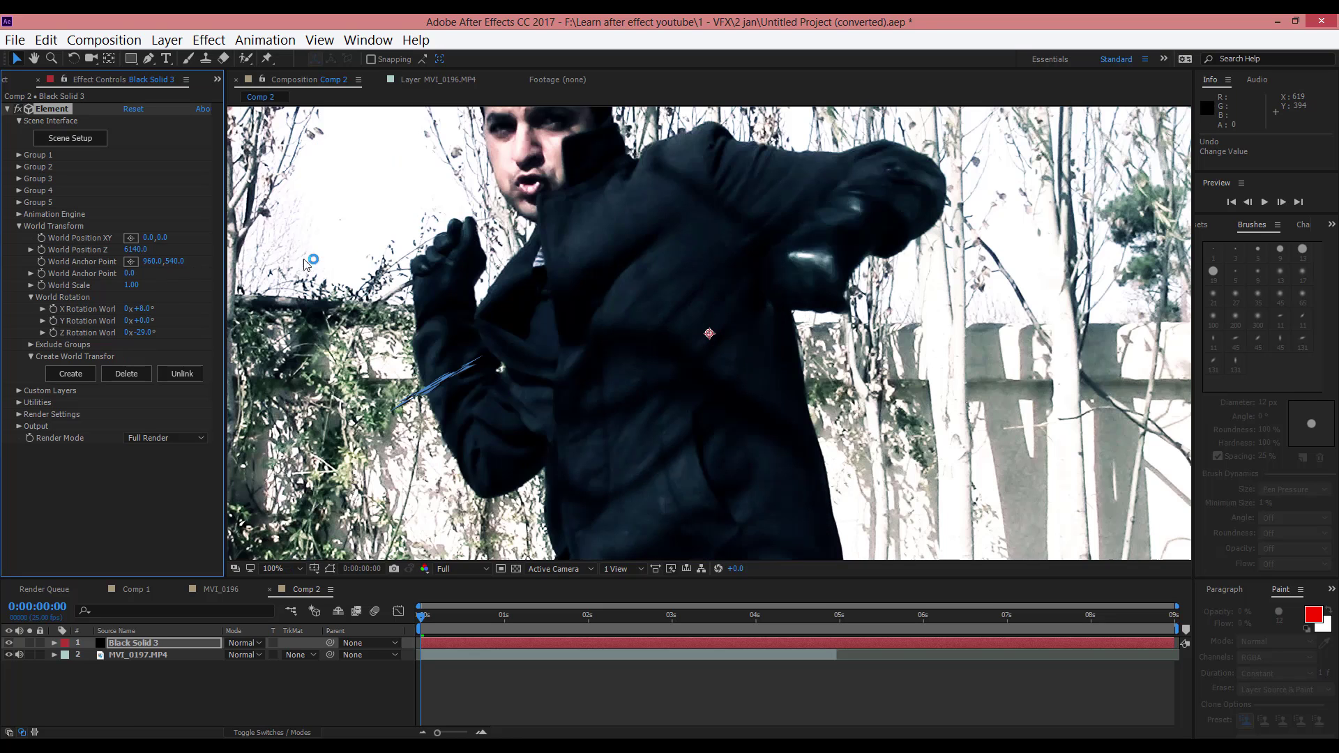
Reposition the tilted star onto the thrower's raised hand, at about 28, -437
scroll(349, 263, "down", 1)
left_click_drag(274, 192, 384, 15)
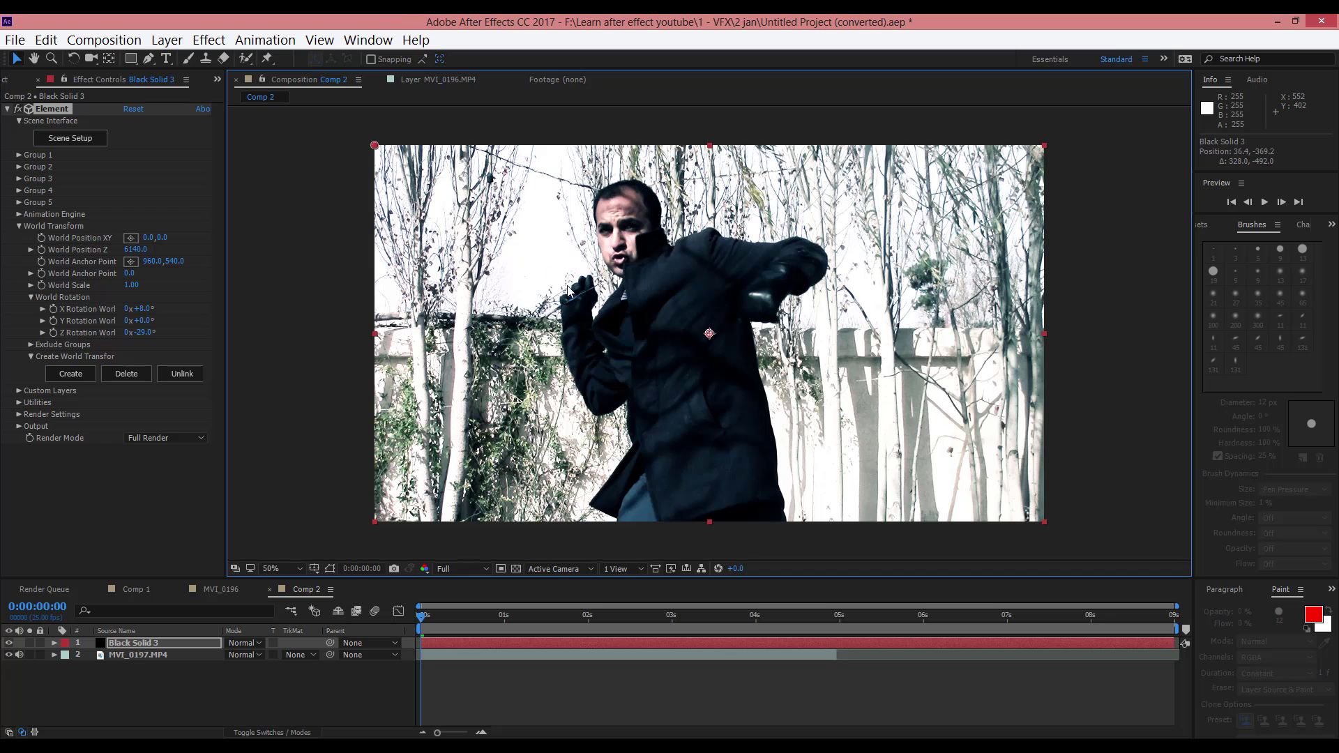
scroll(708, 329, "down", 2)
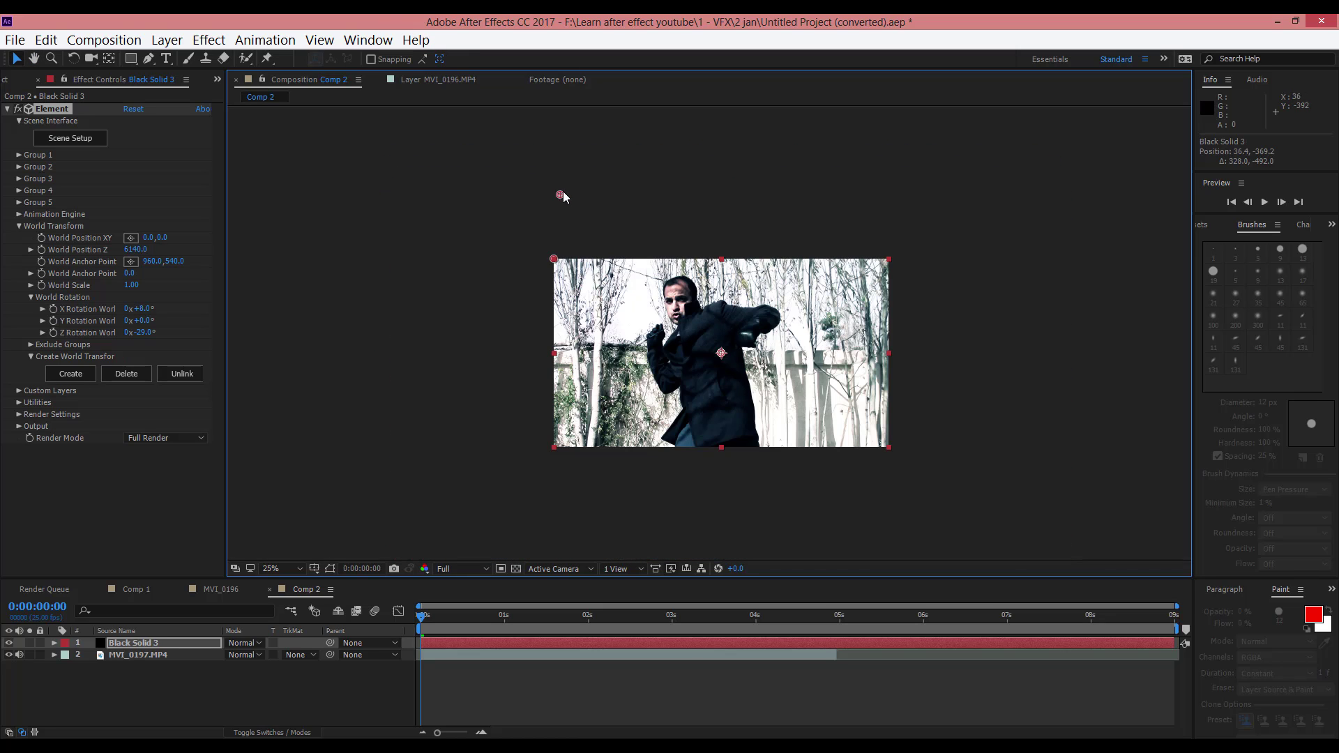
scroll(684, 346, "up", 2)
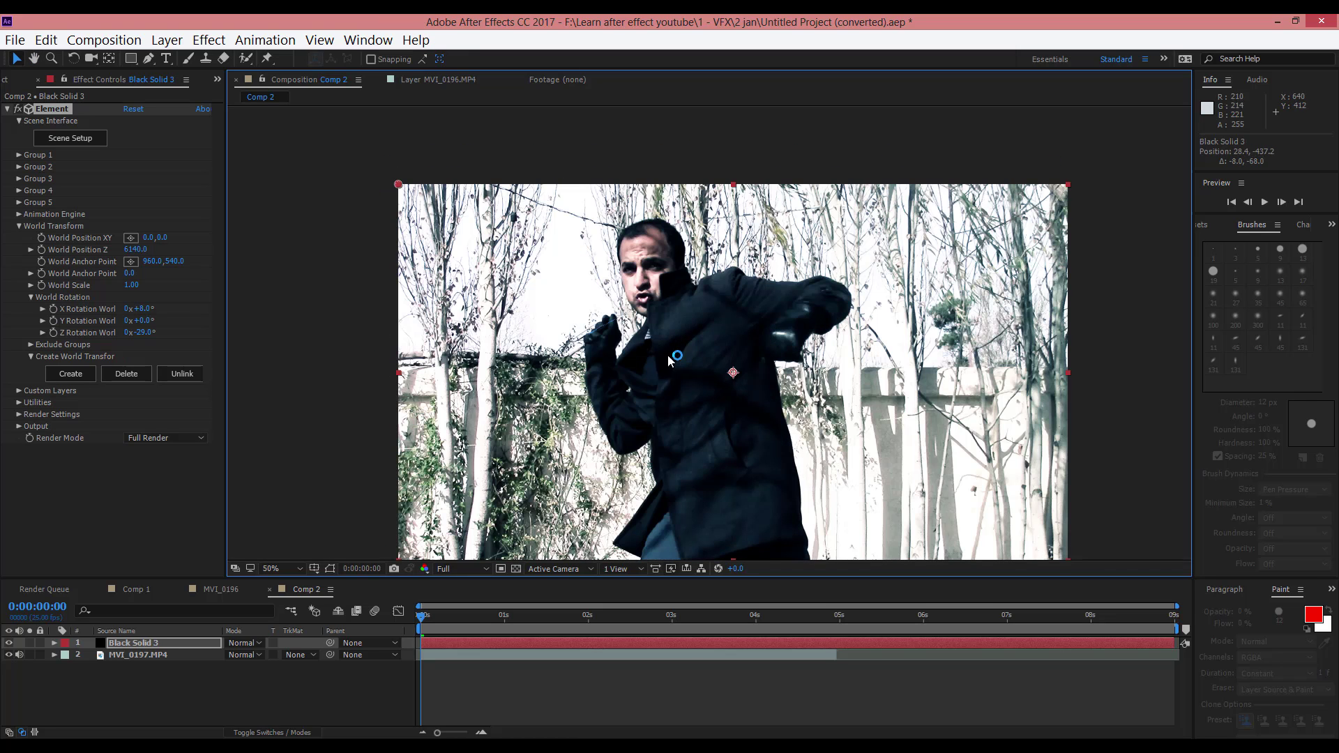
Start keyframing World Position XY, World Position Z and the X and Z world rotations at the first frame
left_click(40, 237)
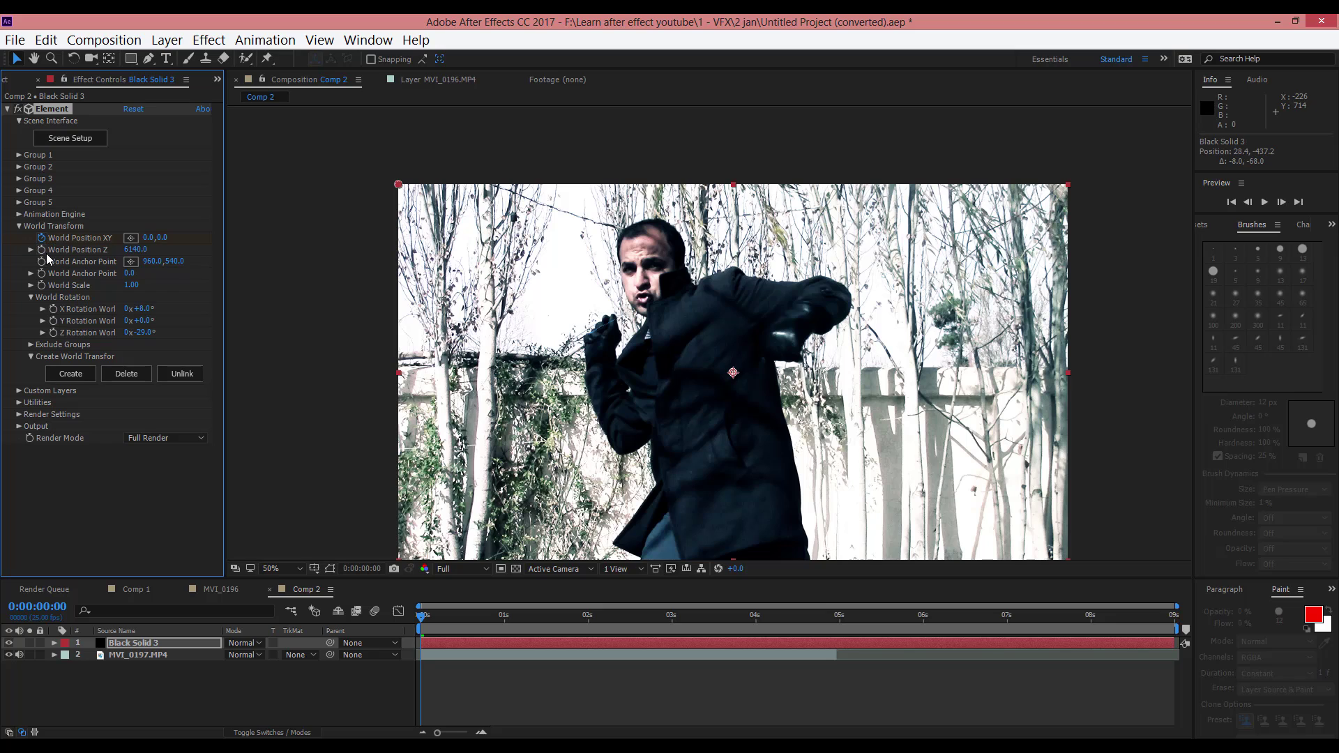
left_click(54, 320)
left_click(54, 309)
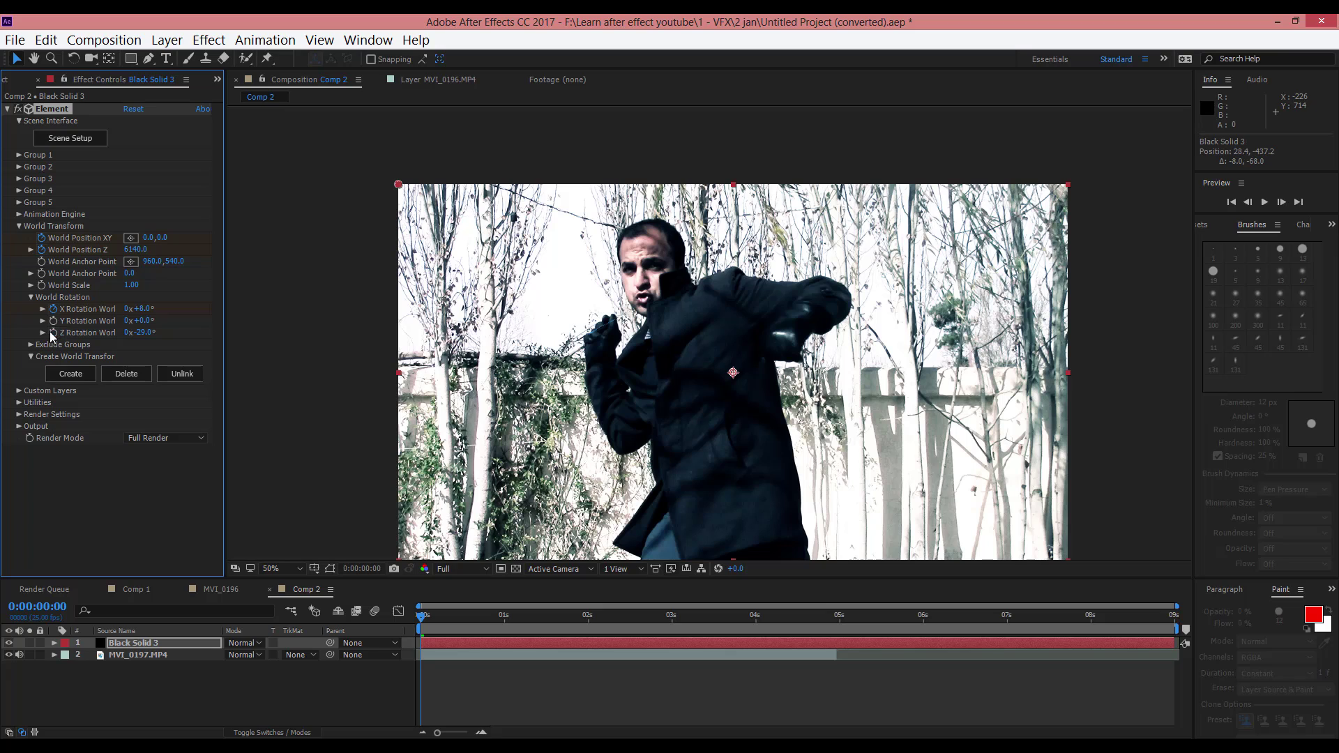
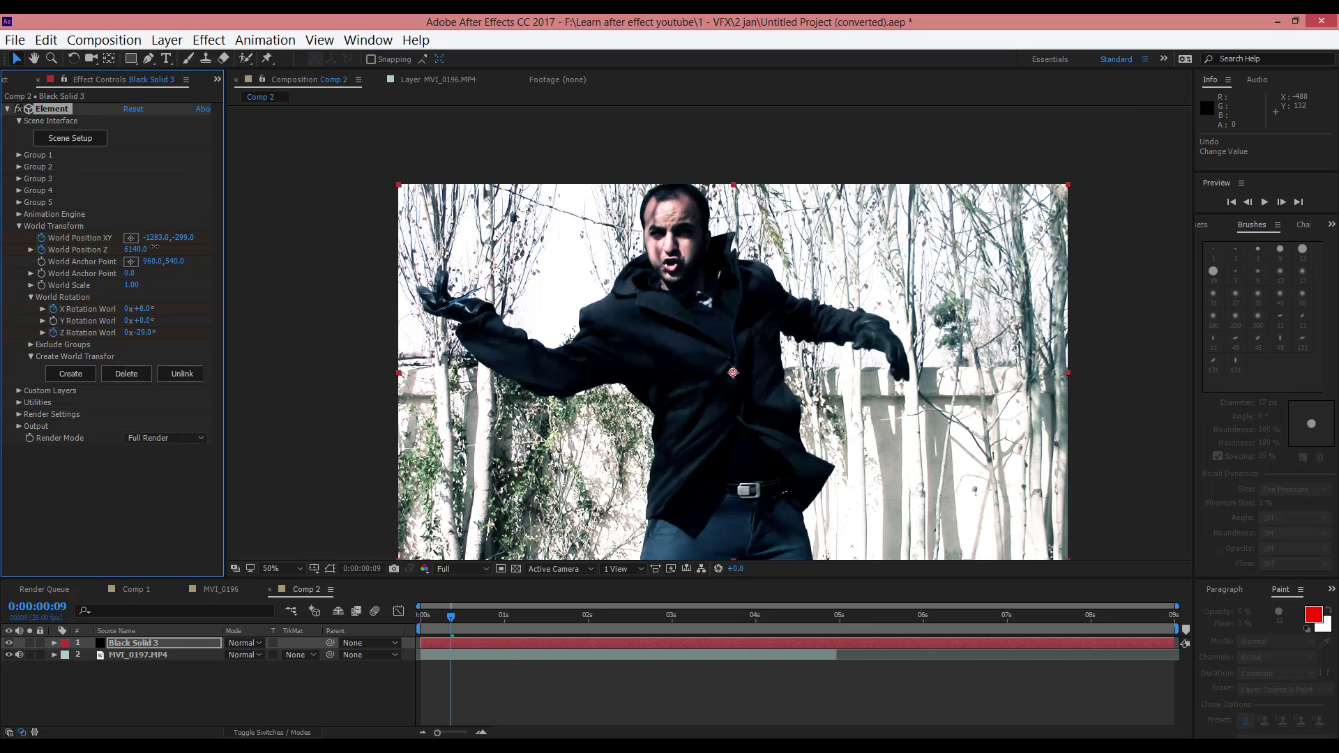
Keyframe World Position XY at -1283, -301 on frame 9, at -1283, -505 on frame 14, and at 158, 79 on frame 16
left_click_drag(155, 246, 153, 246)
left_click_drag(450, 622, 466, 622)
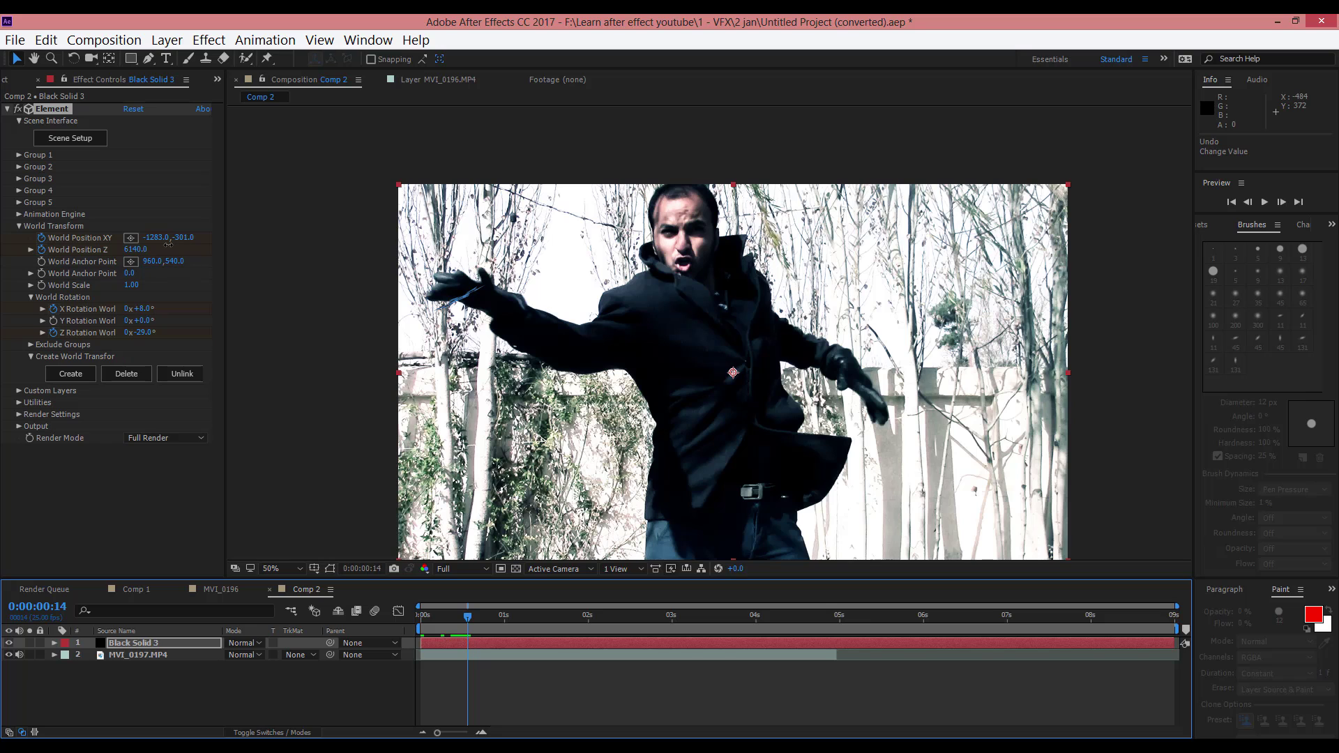
left_click_drag(168, 244, 96, 257)
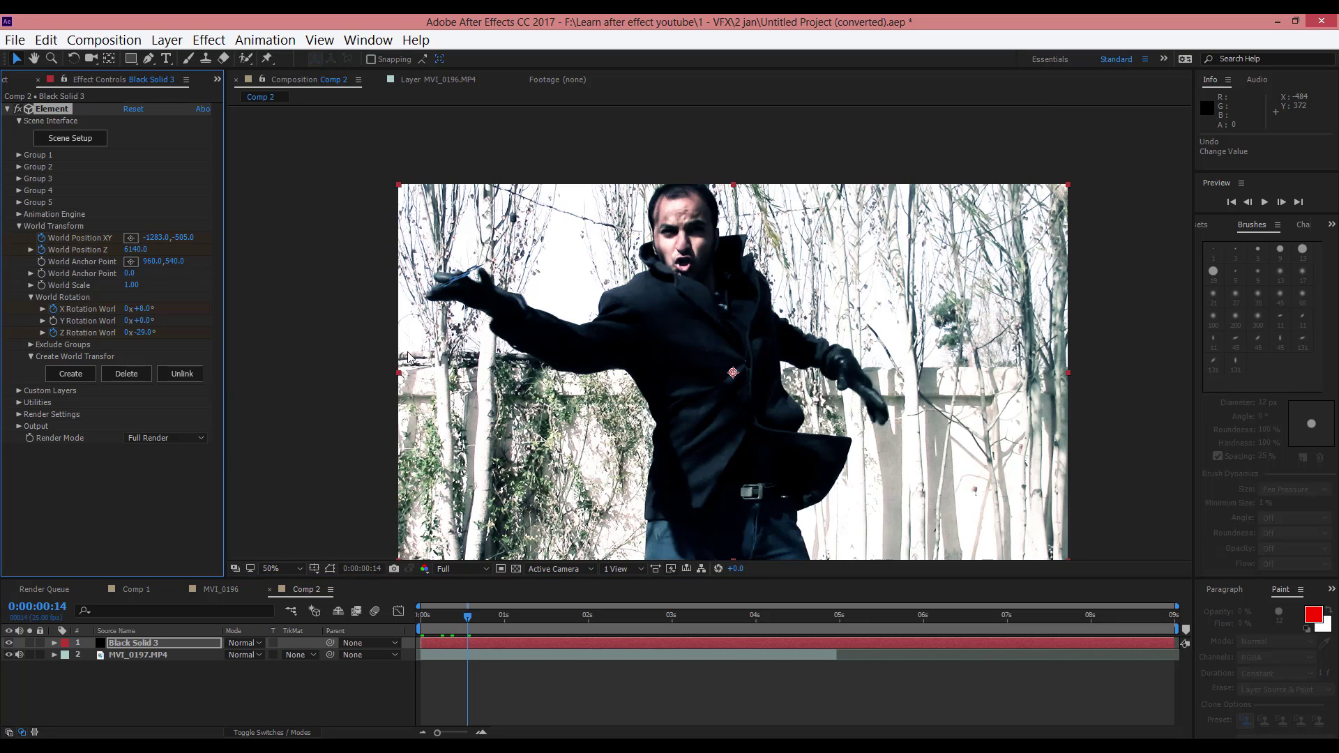
mouse_move(465, 616)
left_mouse_down()
mouse_move(440, 618)
mouse_move(474, 627)
left_mouse_up()
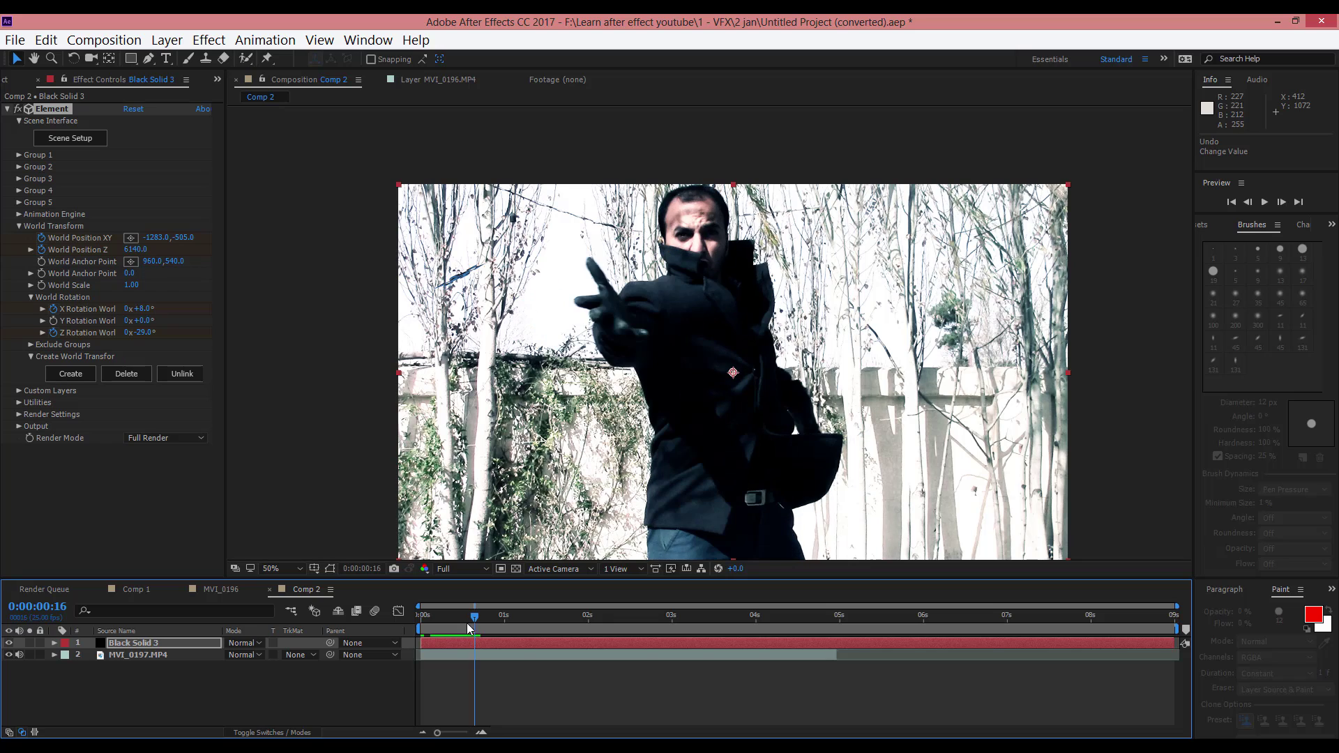
left_click_drag(165, 239, 300, 239)
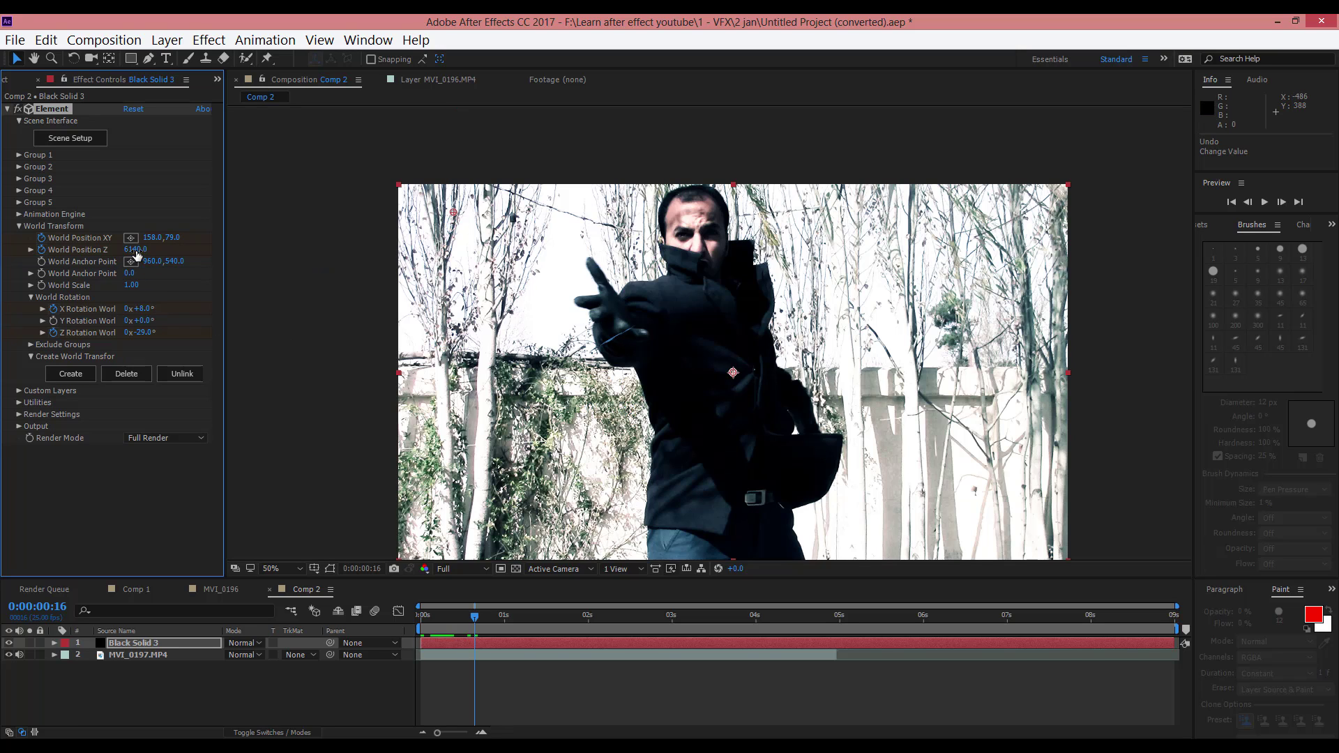
At 0:00:01:01, keyframe World Position Z at 530 and World Position XY at 1386, 271
left_click_drag(480, 626, 508, 628)
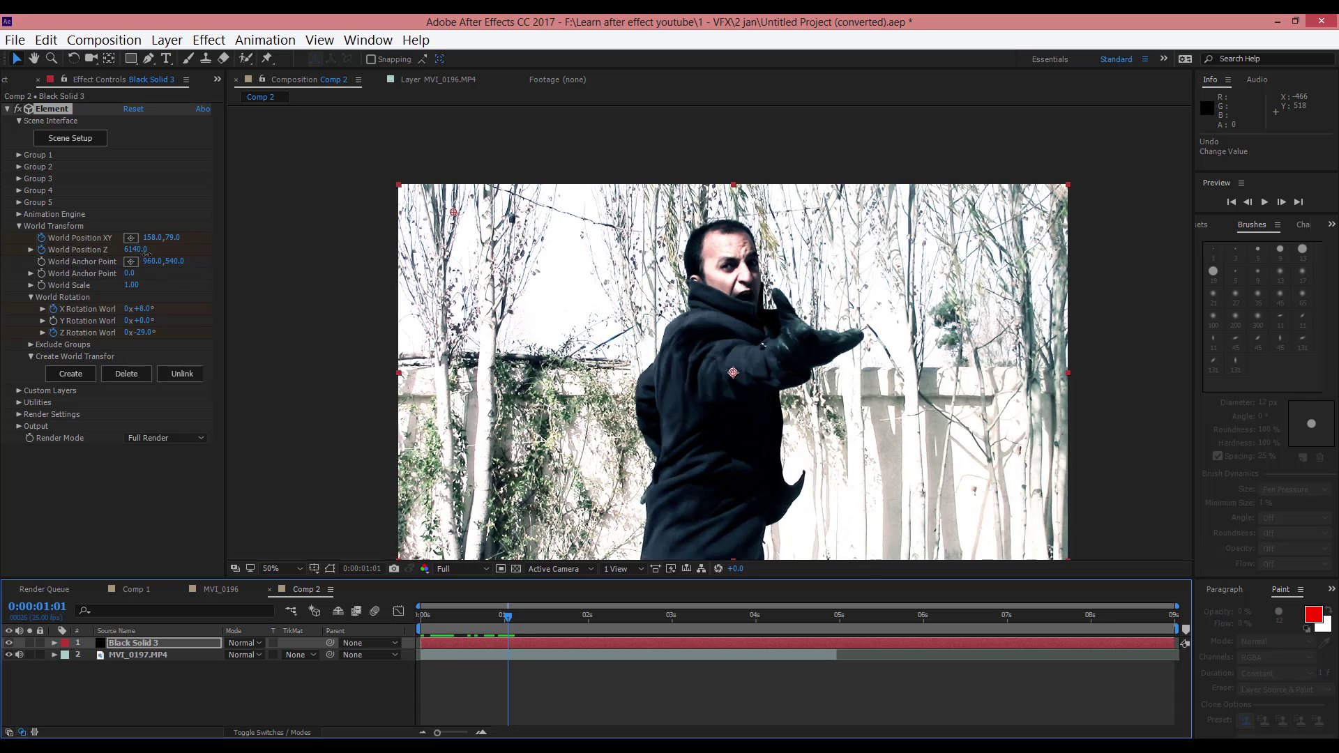
left_click_drag(136, 249, 322, 260)
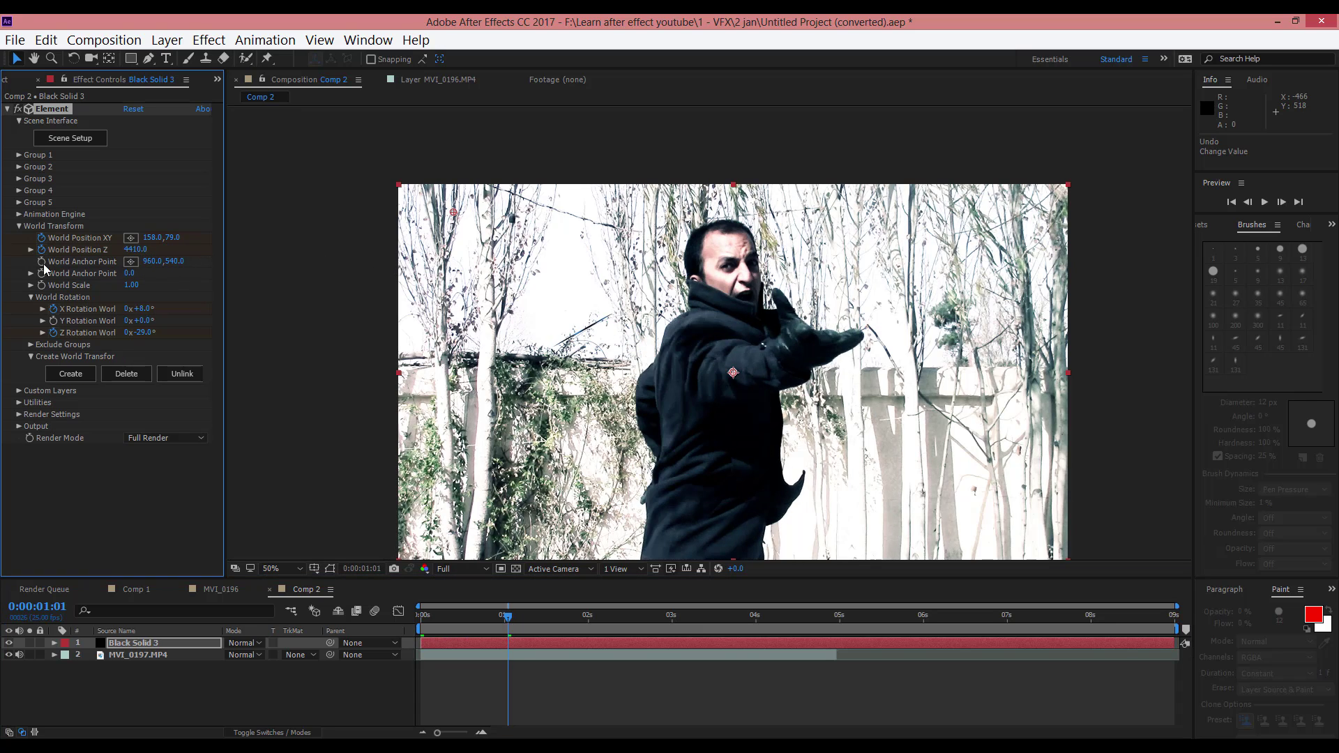
mouse_move(133, 254)
left_mouse_down()
mouse_move(167, 237)
mouse_move(788, 202)
mouse_move(758, 210)
mouse_move(882, 281)
left_mouse_up()
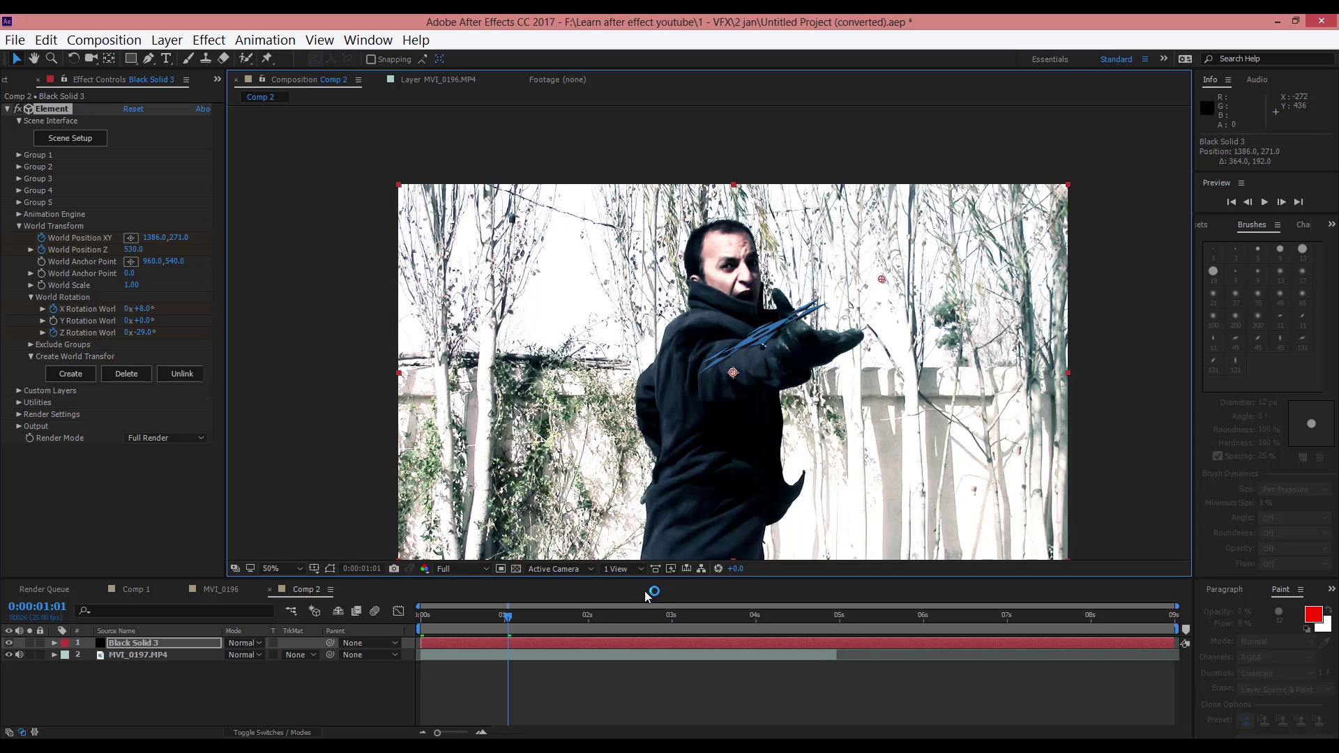
Keyframe World Position Z at -1320 on 0:00:02:10 and at -3130 on 0:00:03:12 to fly the star past the camera
left_click_drag(527, 620, 621, 621)
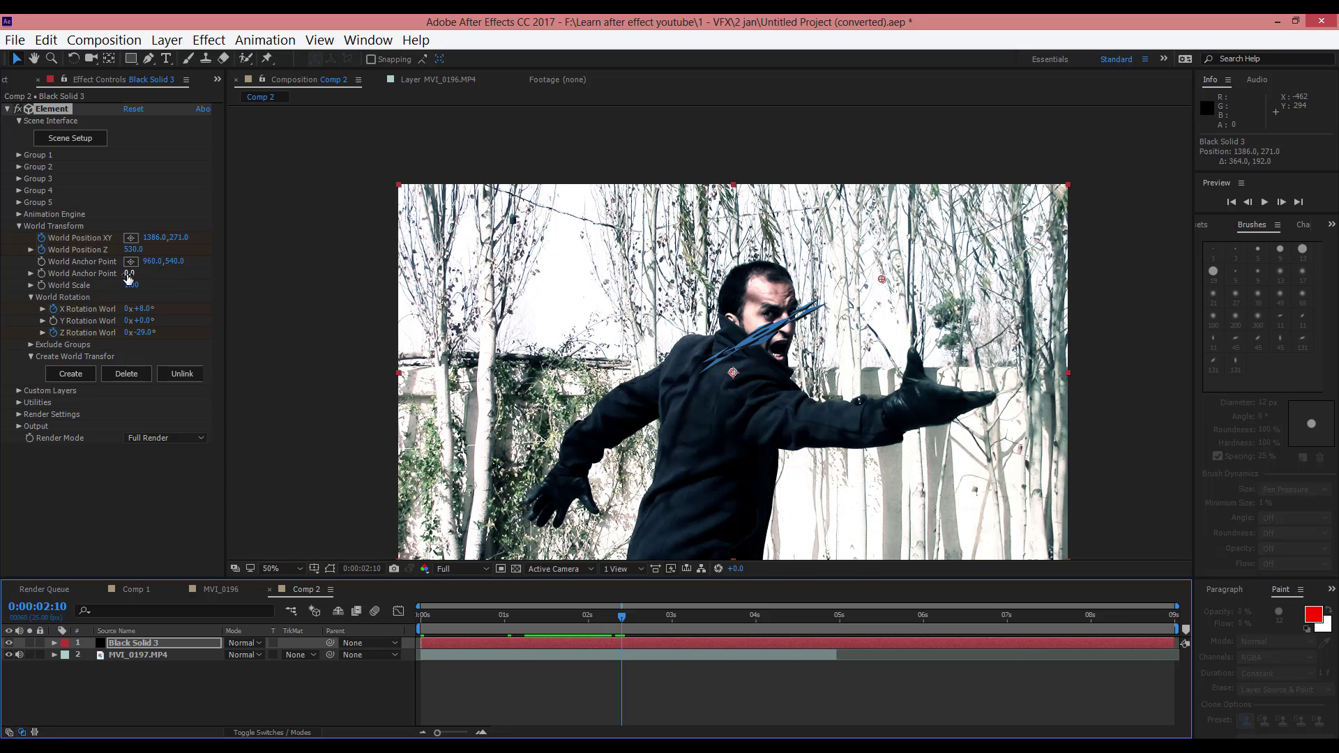
left_click_drag(136, 257, 48, 273)
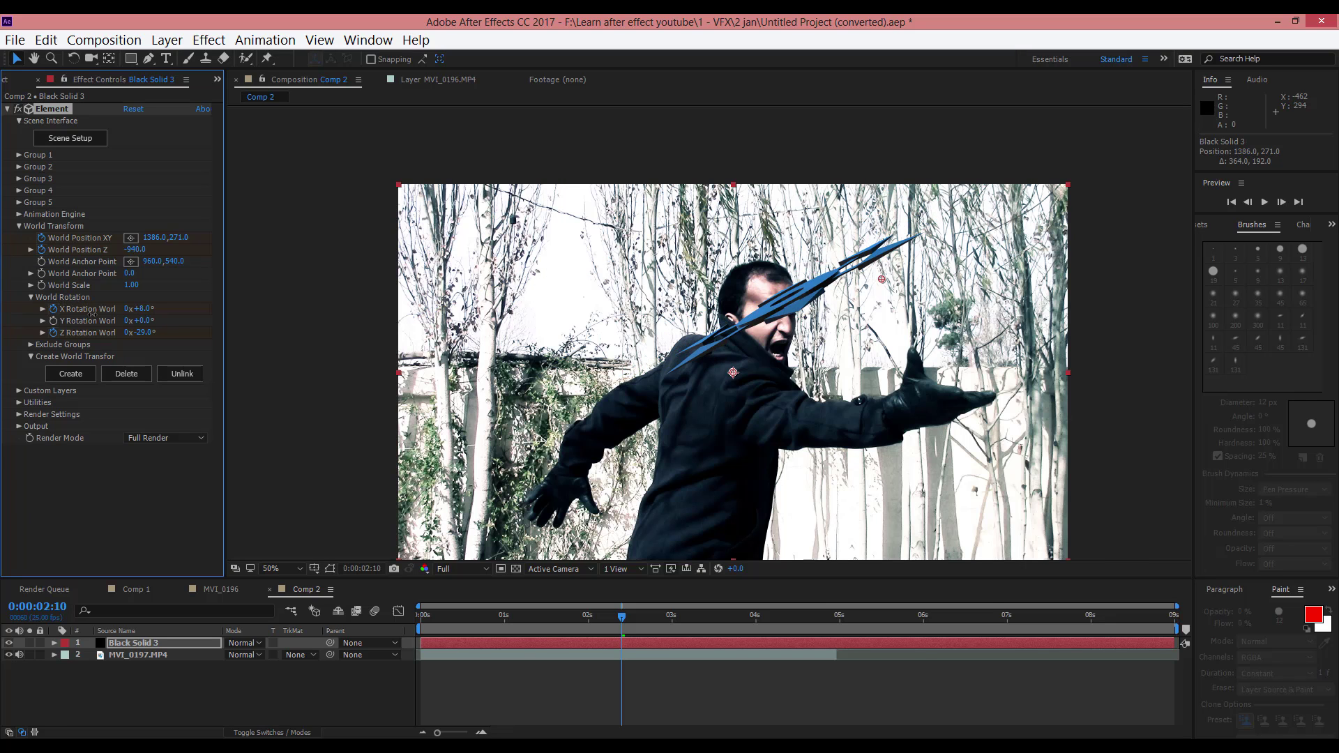
left_click_drag(622, 618, 713, 626)
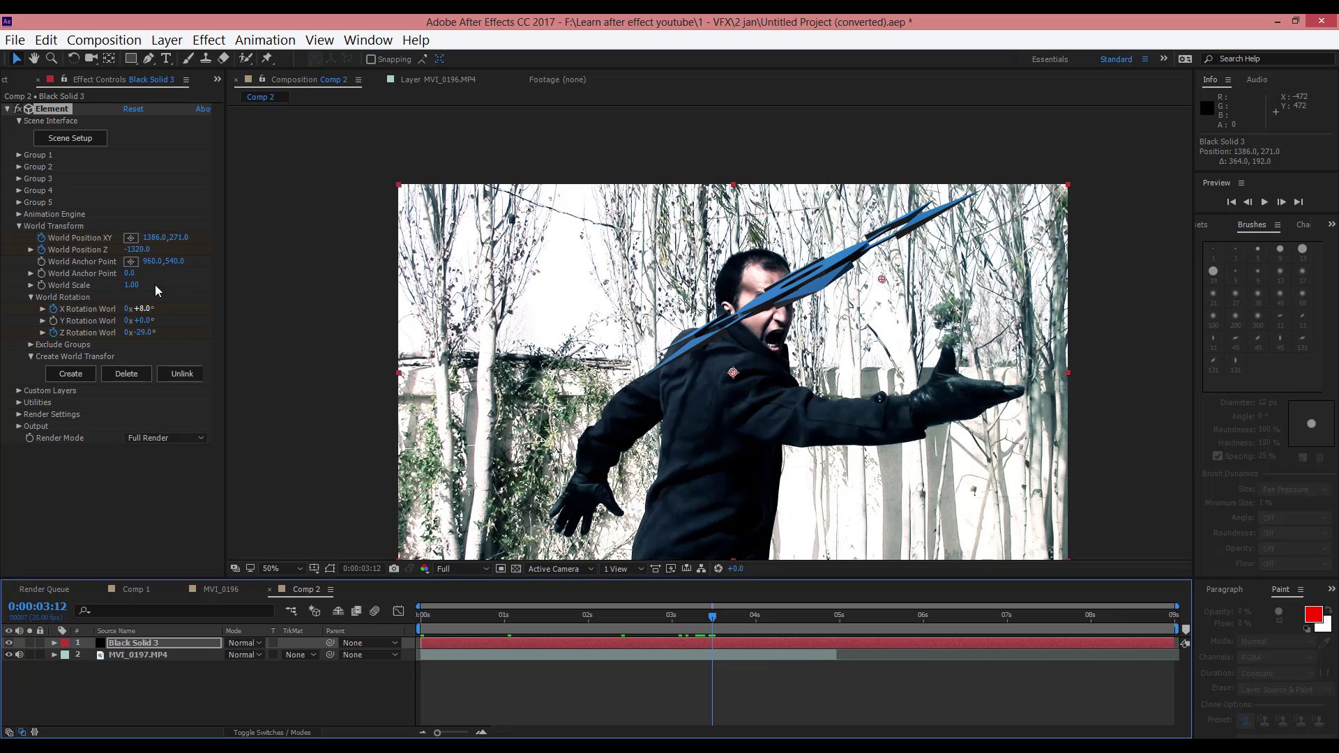
left_click_drag(143, 253, 22, 249)
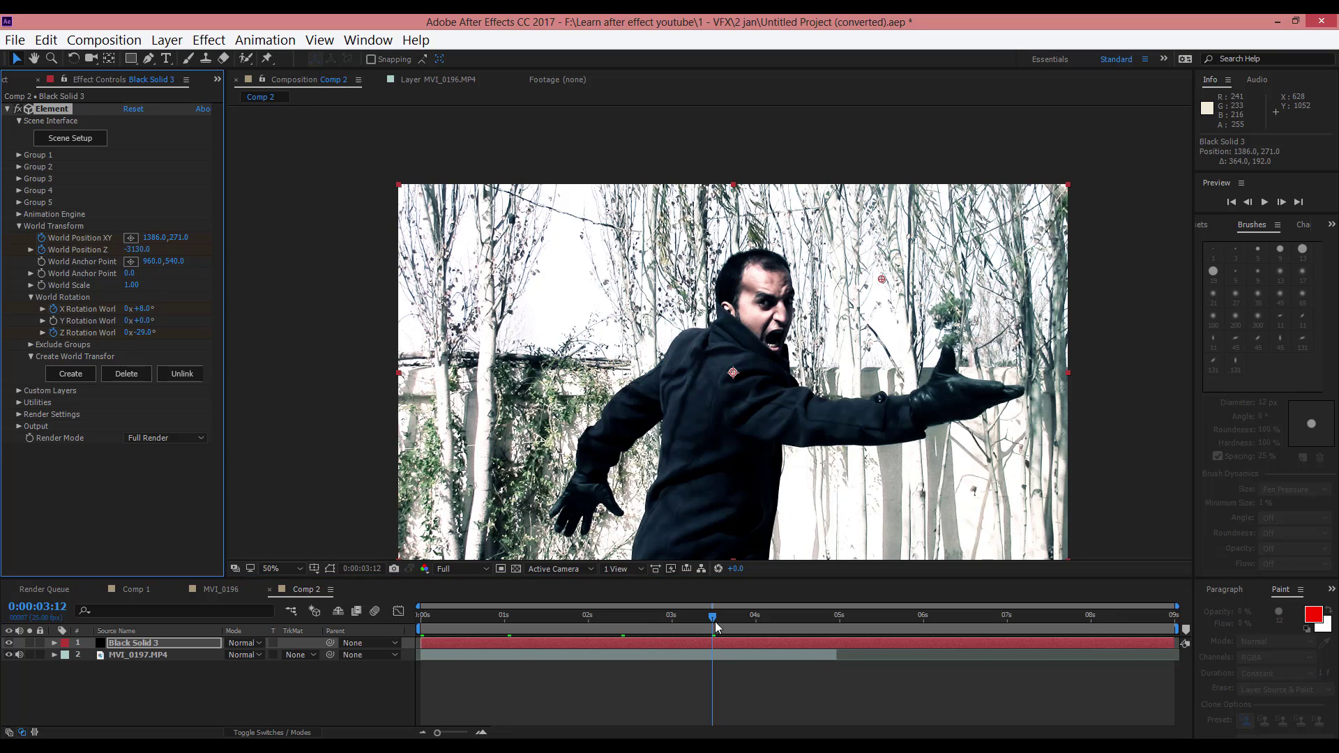
Scrub back through the throw to check the star's flight path against the footage
left_click_drag(710, 617, 445, 639)
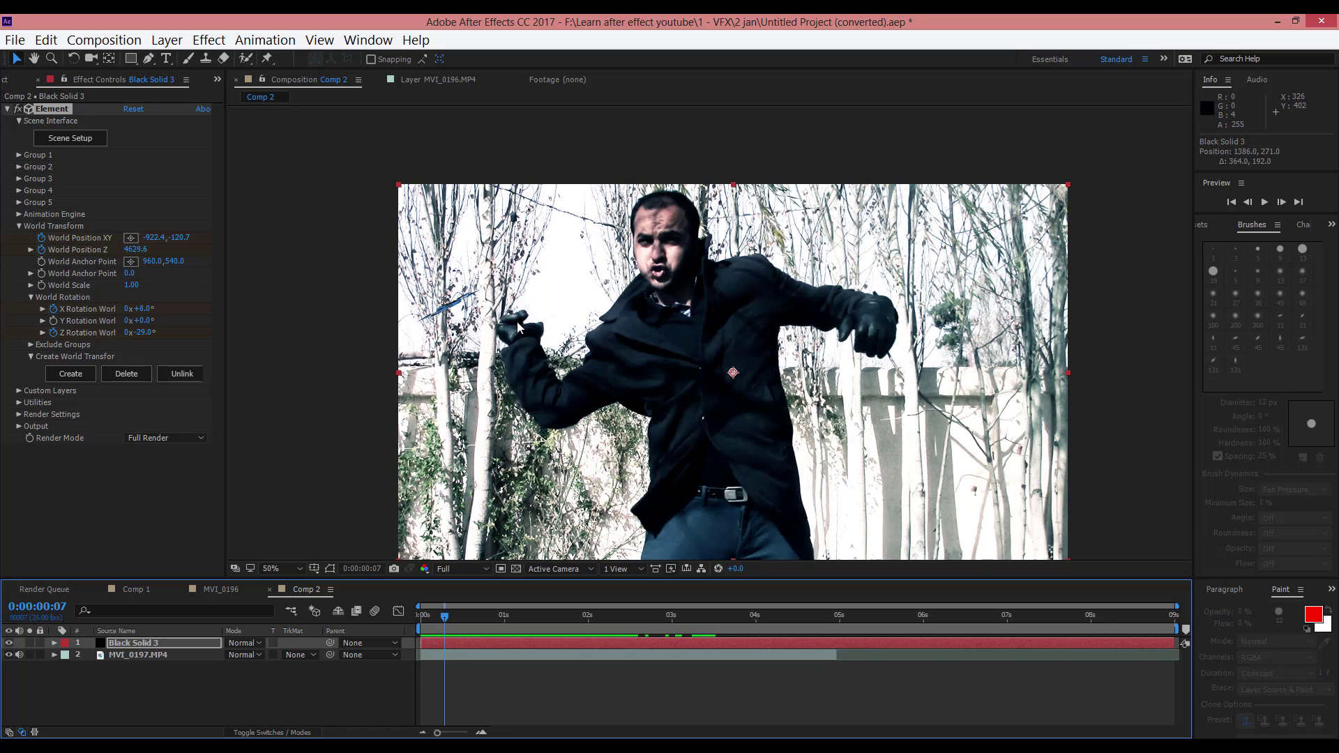
left_click_drag(597, 626, 430, 650)
key("ctrl+z")
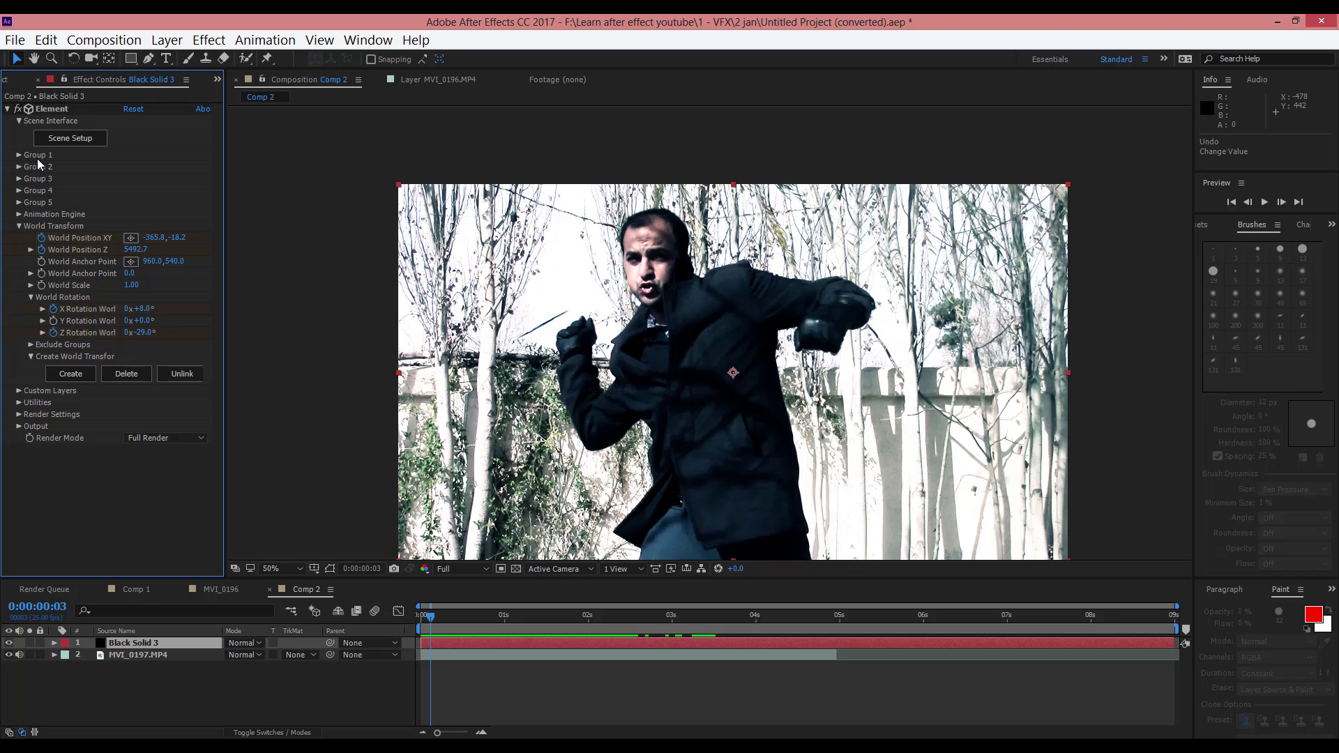
Start keyframing the Y Rotation of Group 1's Particle Replicator at the first frame
left_click(21, 157)
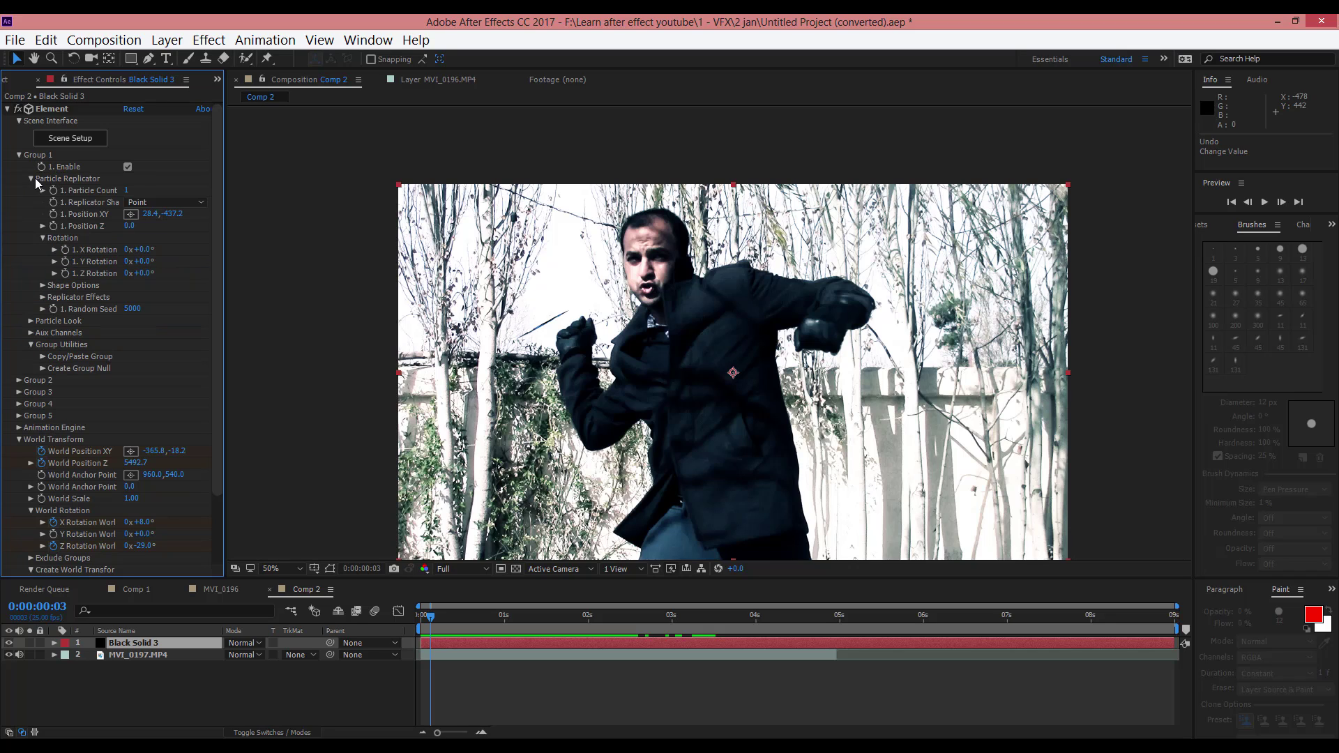
left_click(30, 180)
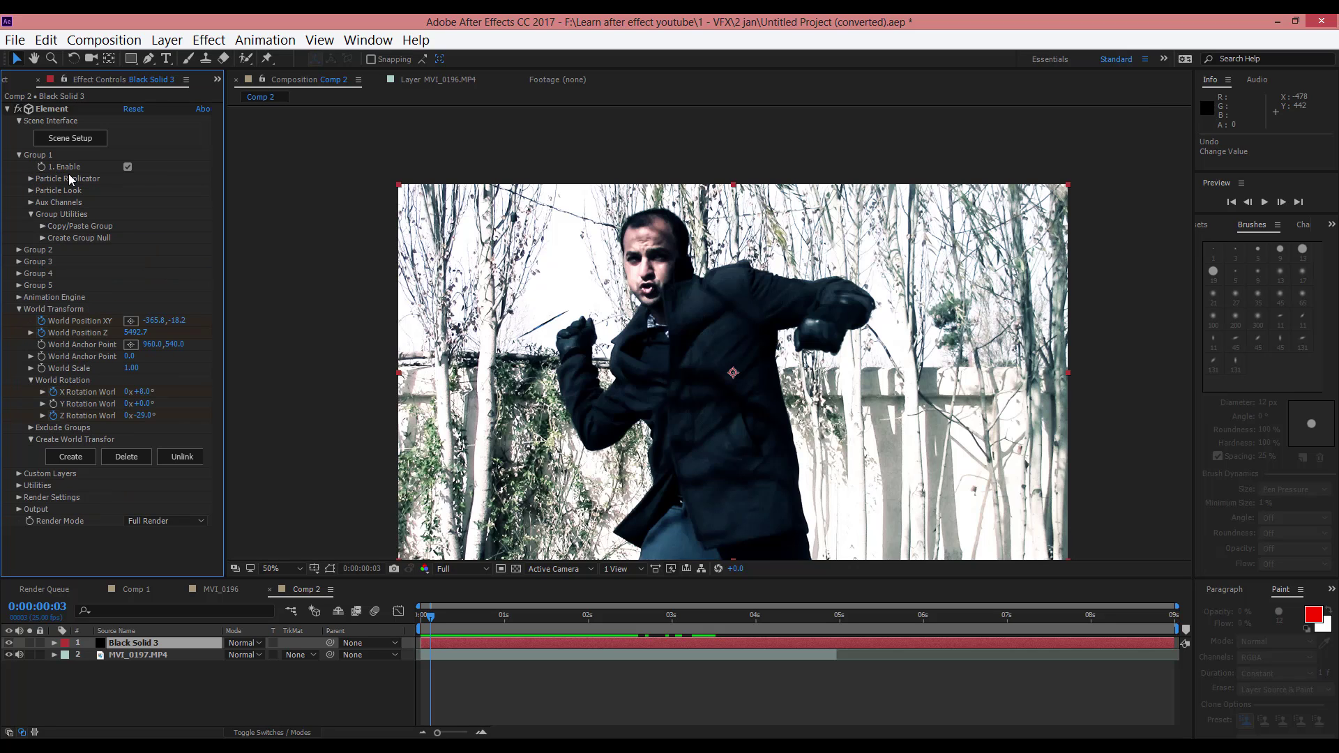
left_click(30, 179)
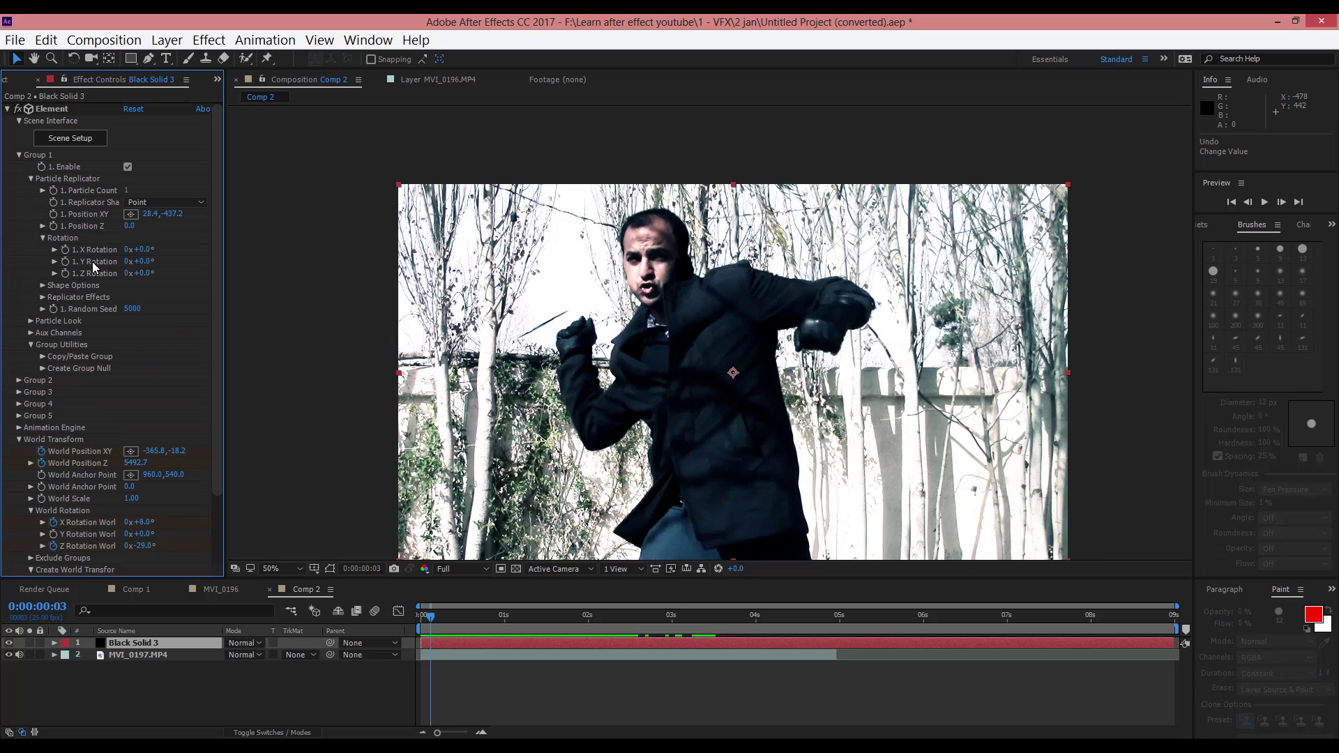
left_click_drag(428, 627, 412, 628)
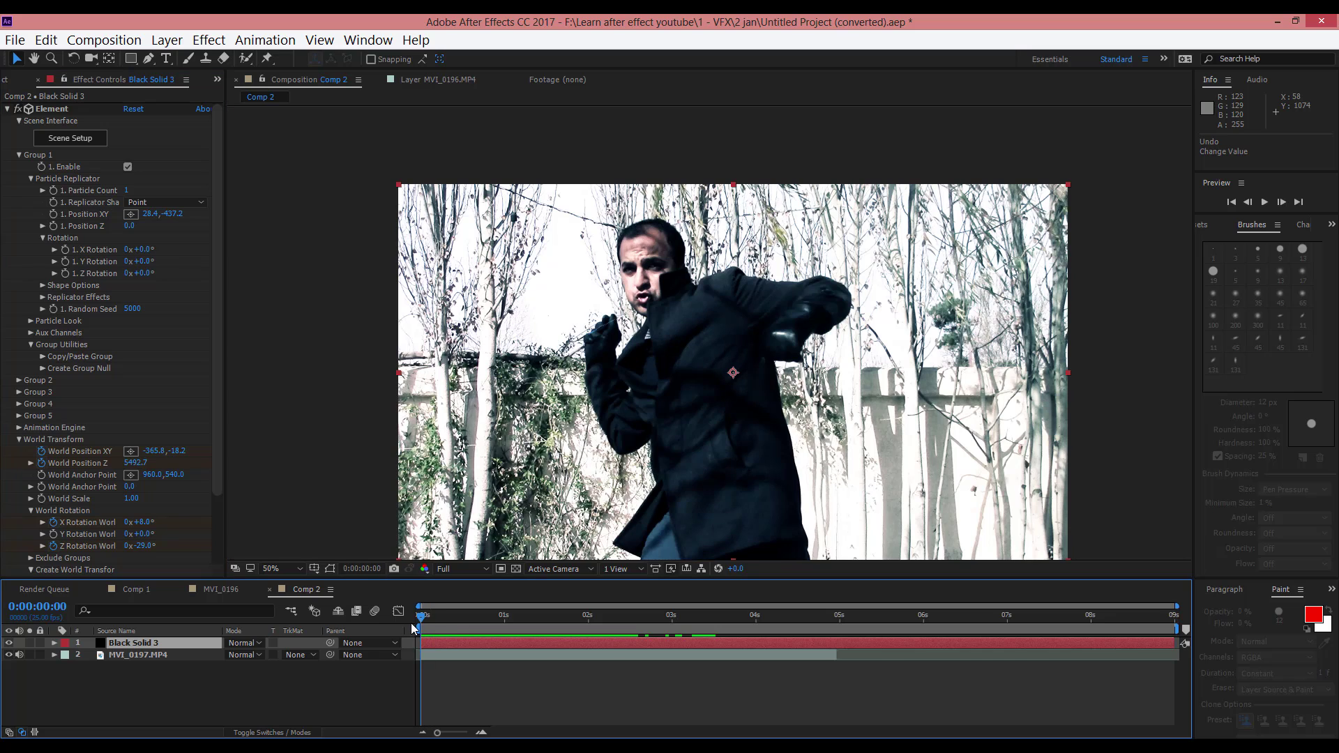
left_click(66, 261)
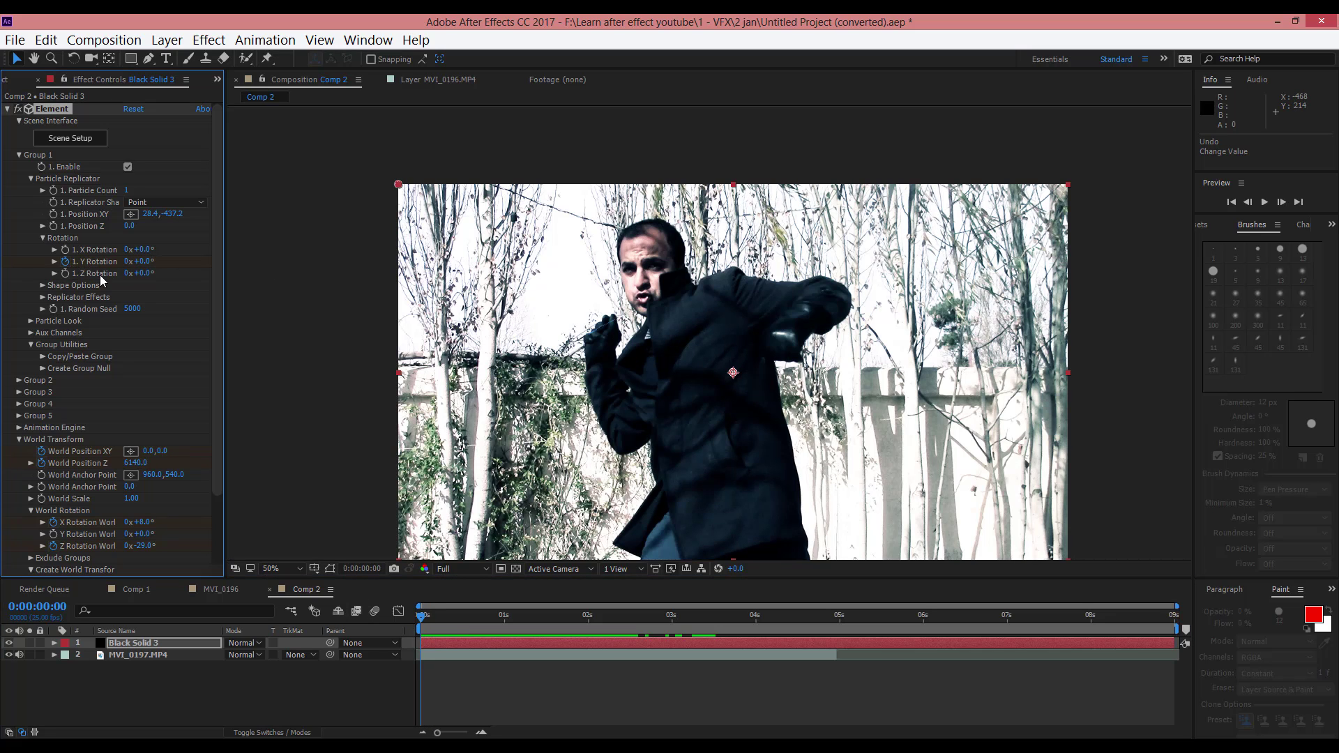
Set Group 1's Y Rotation to one full revolution at 0:00:03:03
left_click_drag(491, 615, 682, 650)
left_click(127, 261)
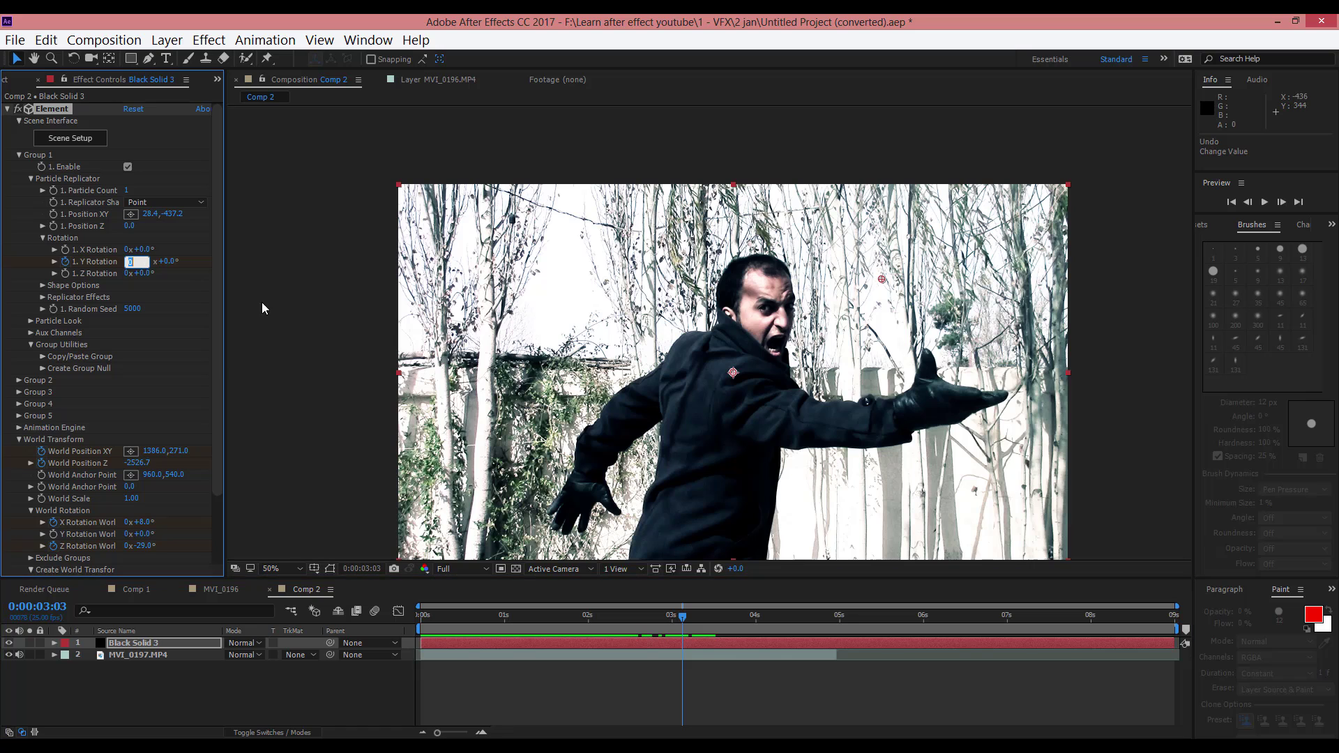
type("1")
key("Return")
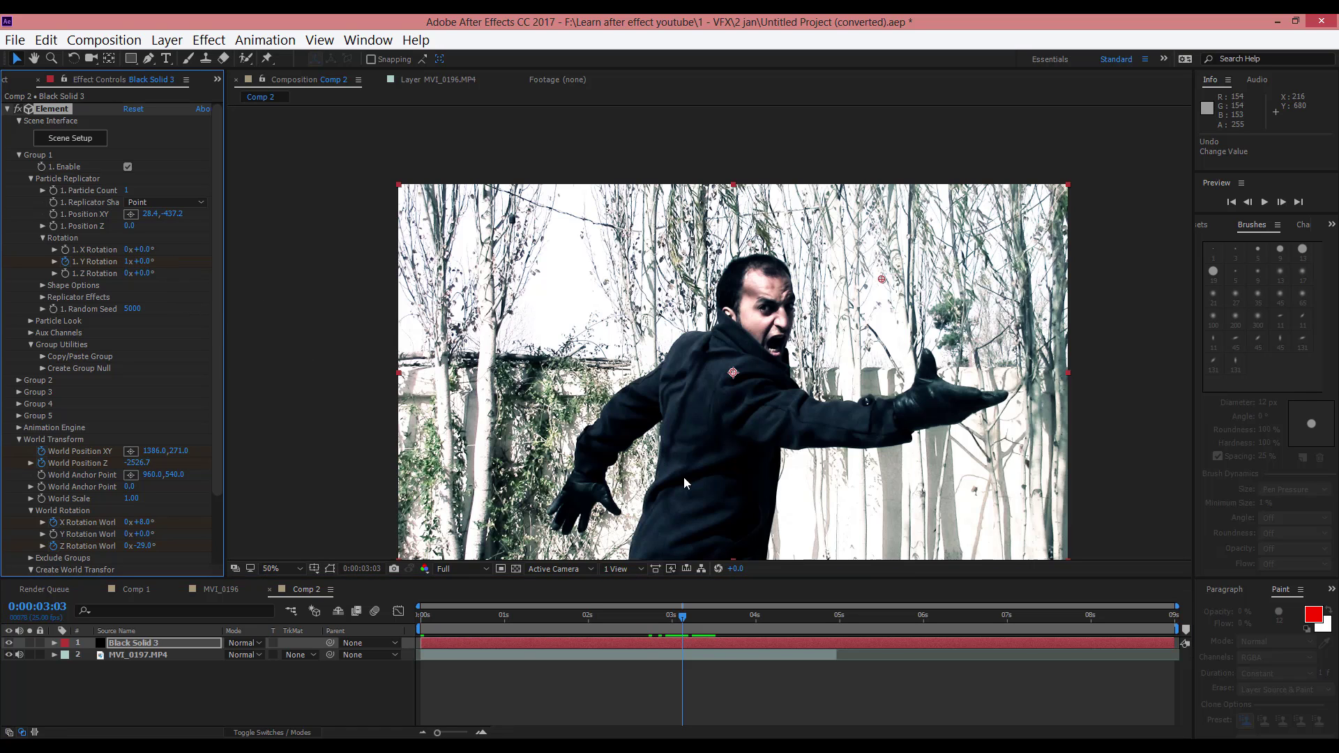
Play back the composition from the start and scrub through the throw to check the star's spin
left_click_drag(660, 623, 417, 619)
key("space")
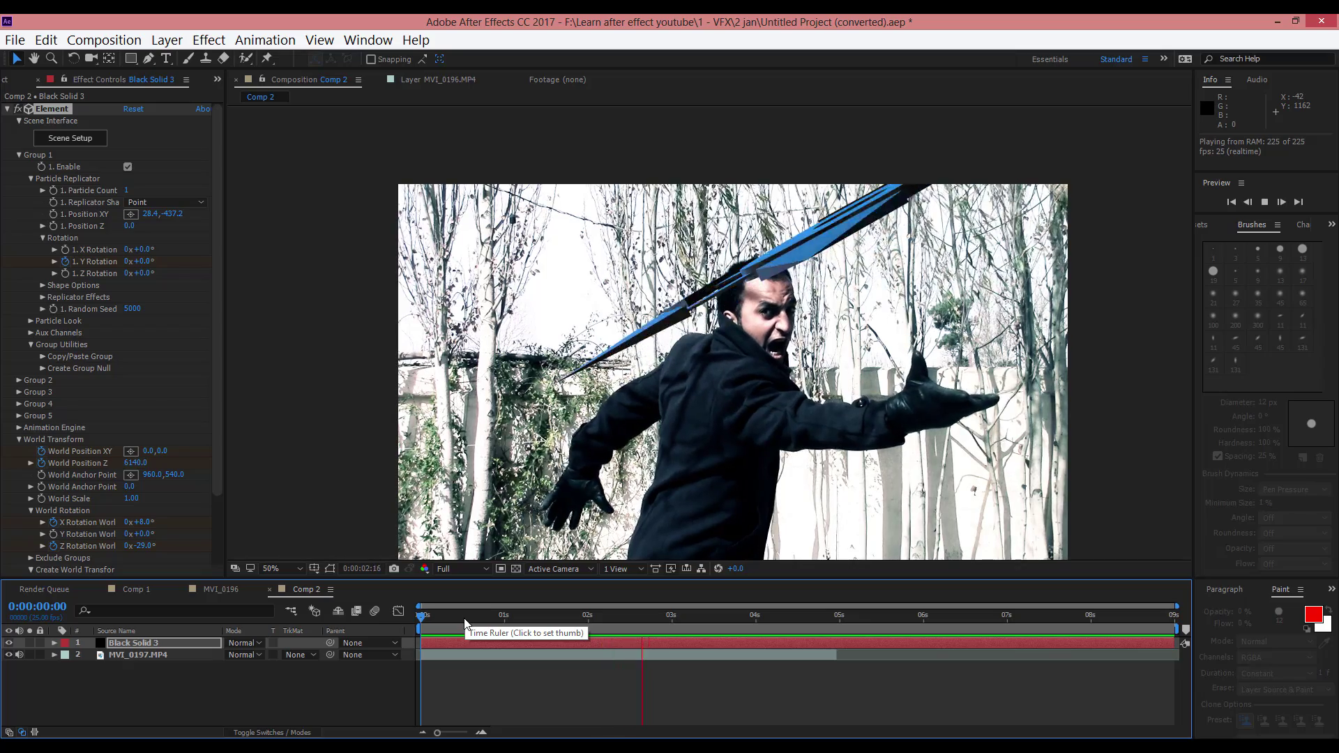
key("space")
key("space")
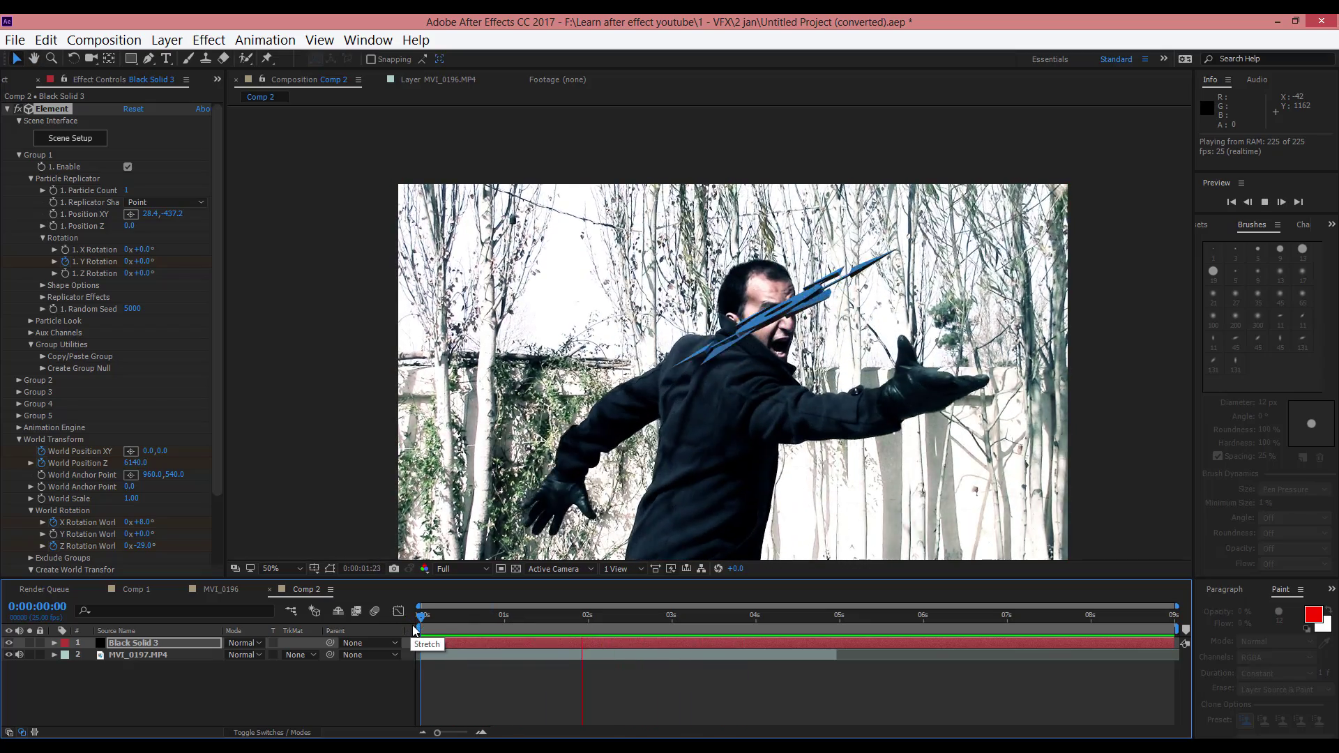
left_click_drag(487, 619, 527, 649)
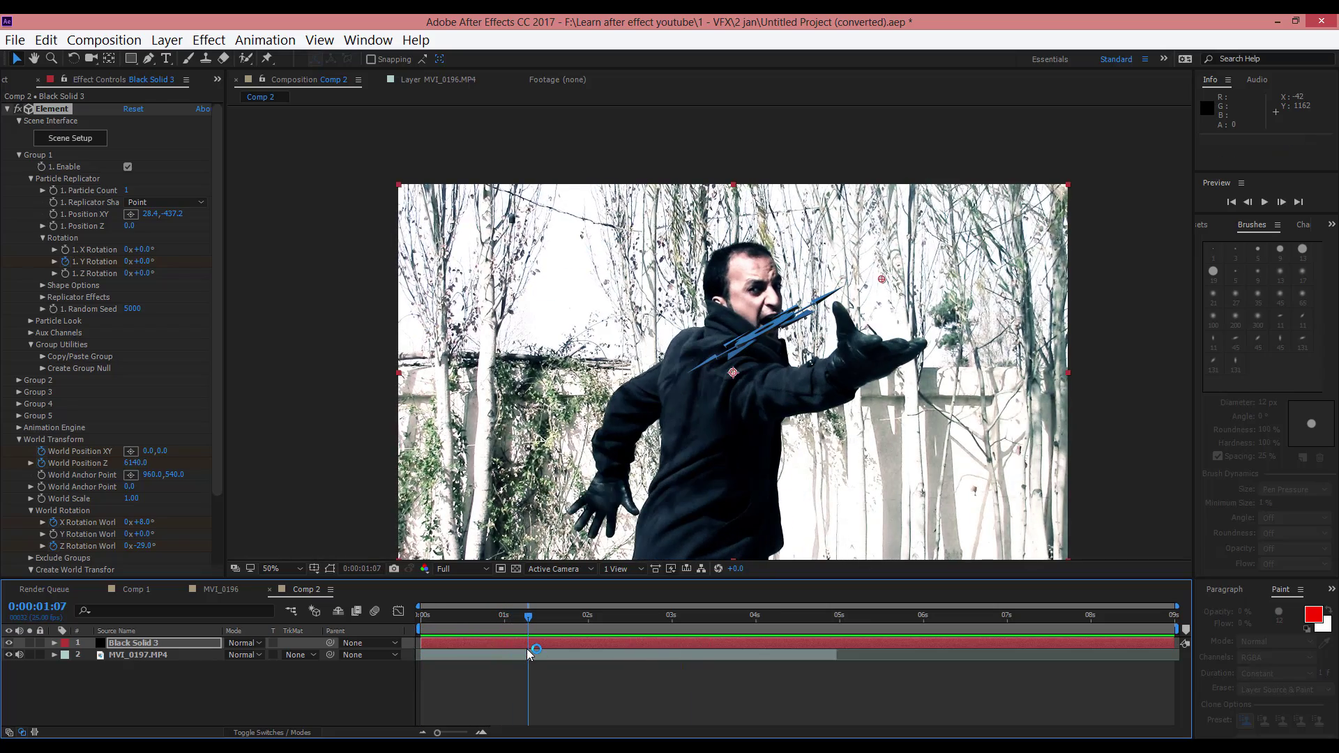
key("space")
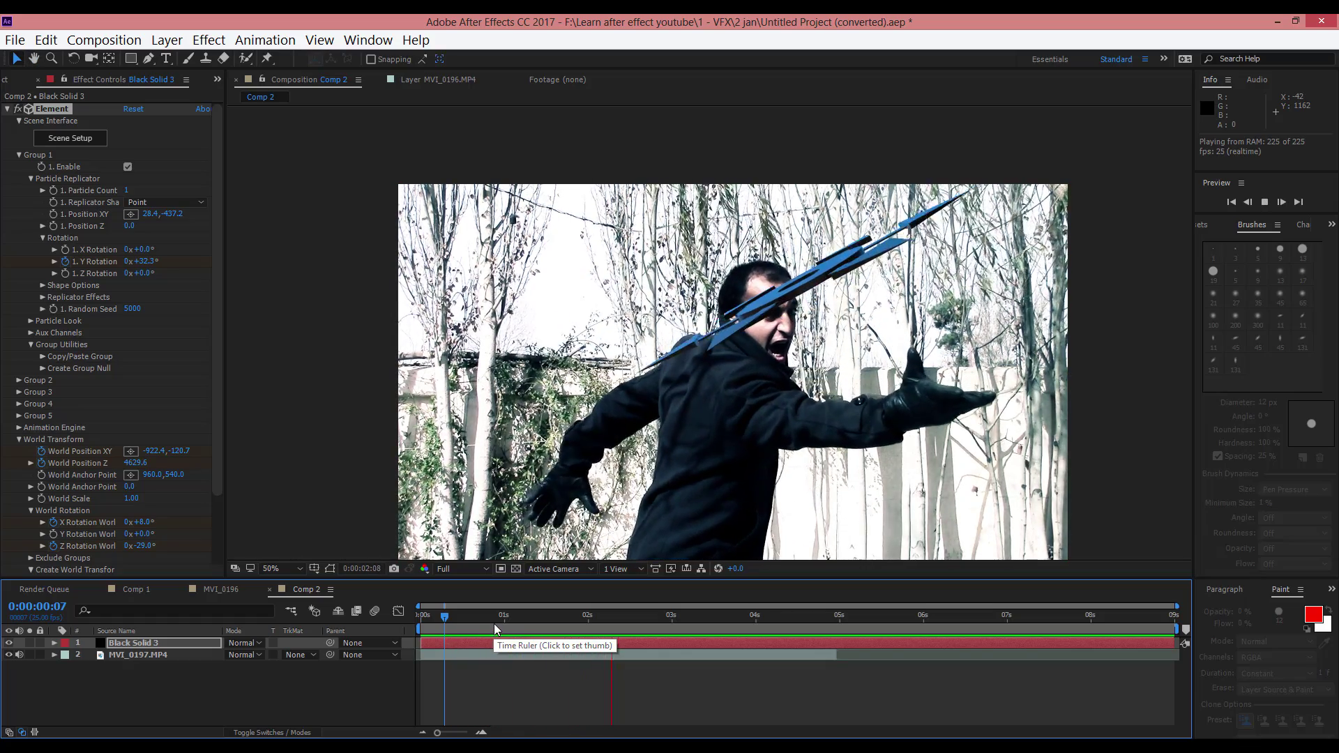
left_click_drag(494, 620, 587, 641)
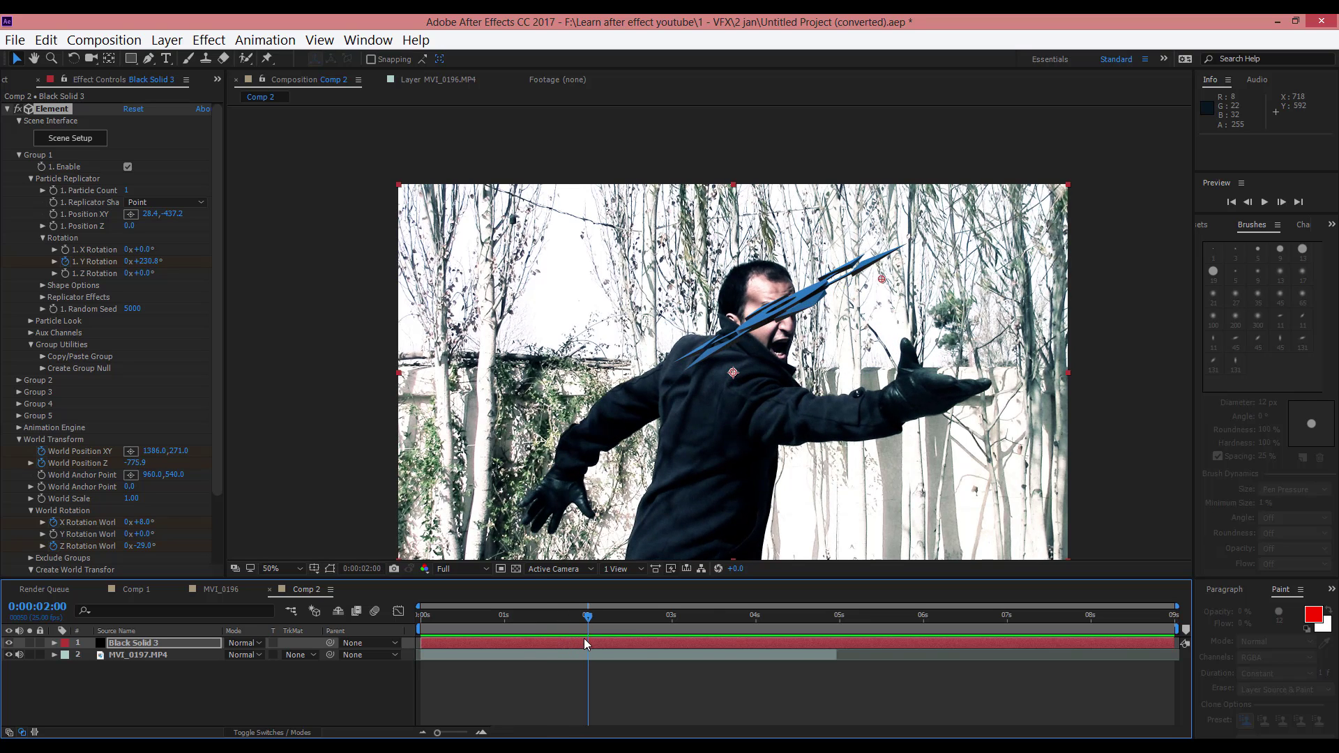
Enable motion blur for the composition and the Black Solid 3 layer, and preview from the first frame
left_click(371, 612)
left_click(272, 732)
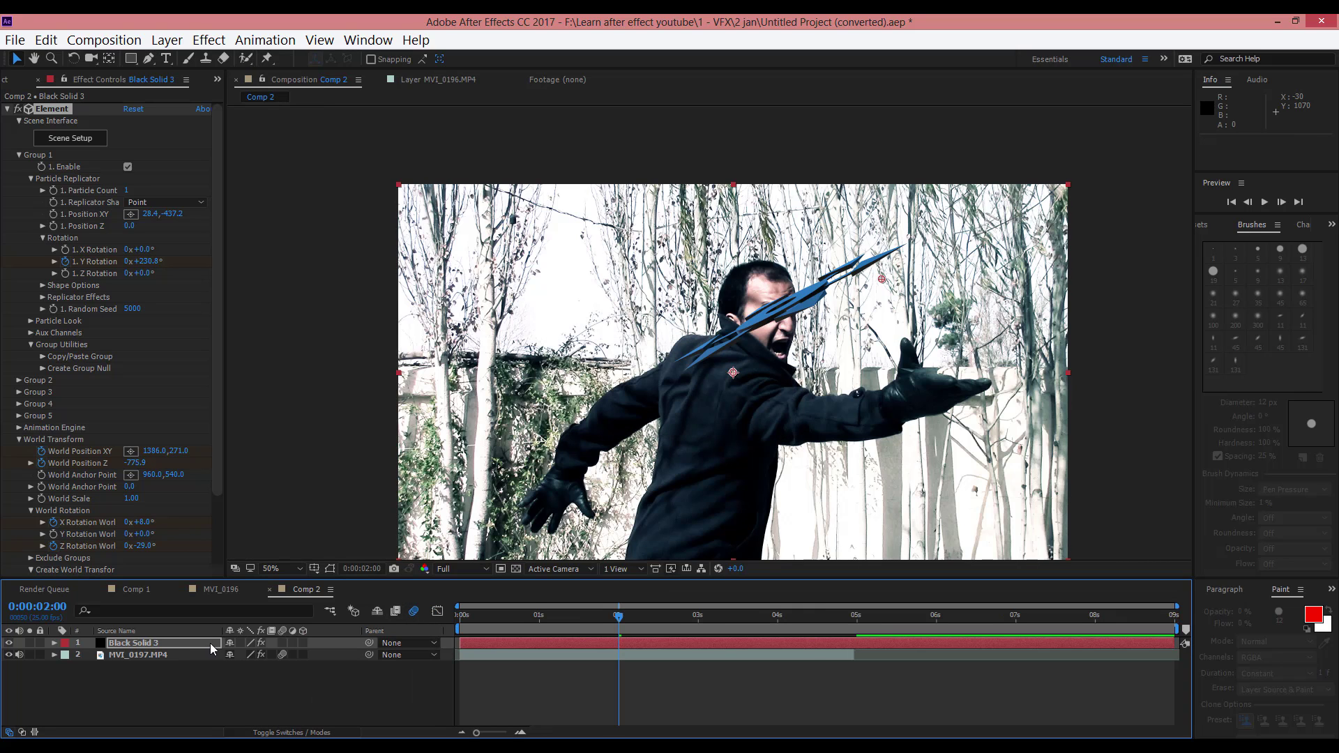
left_click(190, 642)
left_click(283, 643)
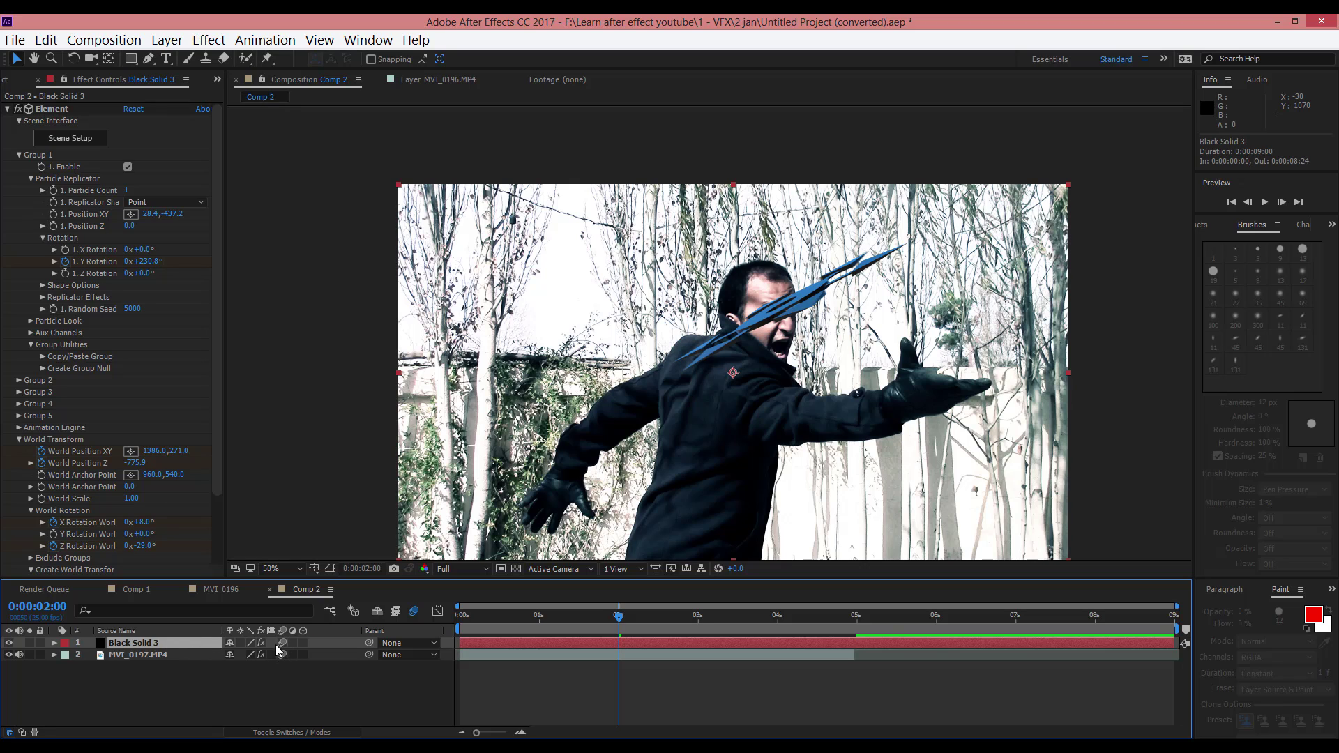
left_click_drag(617, 623, 446, 631)
key("space")
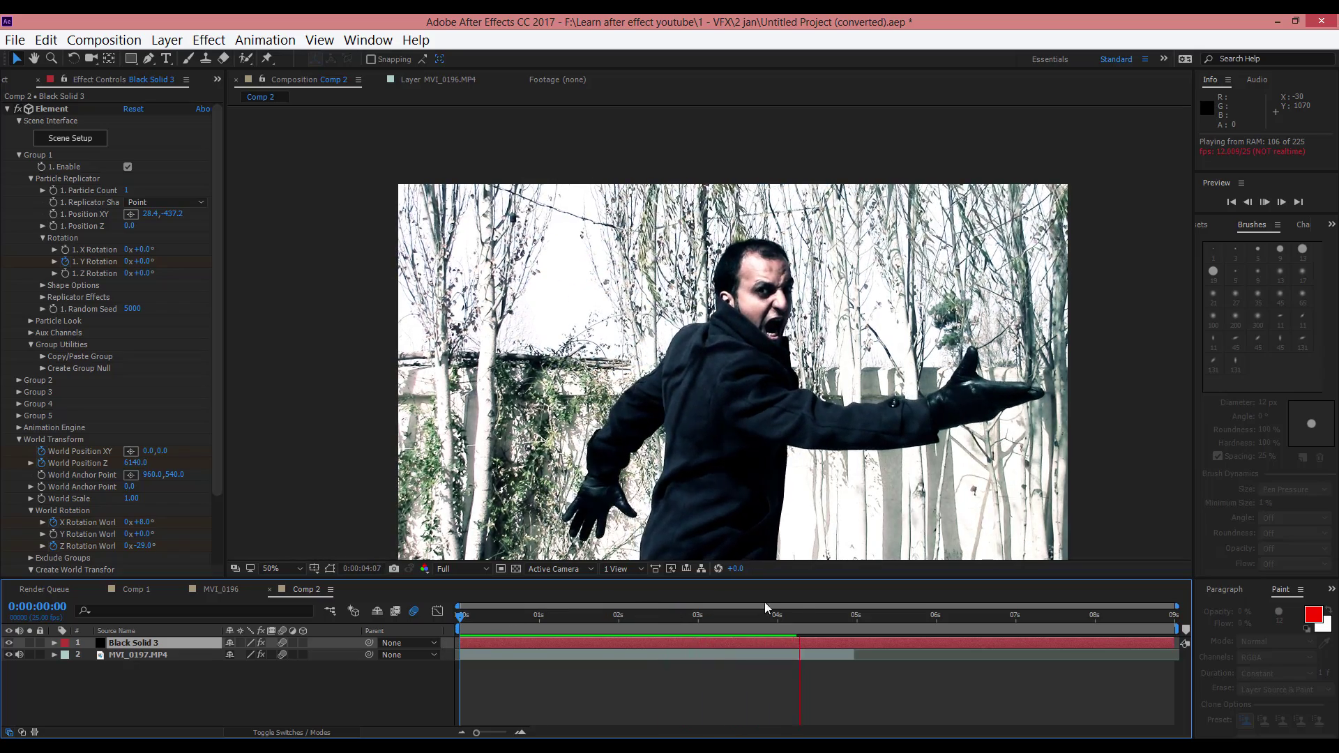
End the work area at the end of the throwing footage and preview the trimmed range
left_click(838, 615)
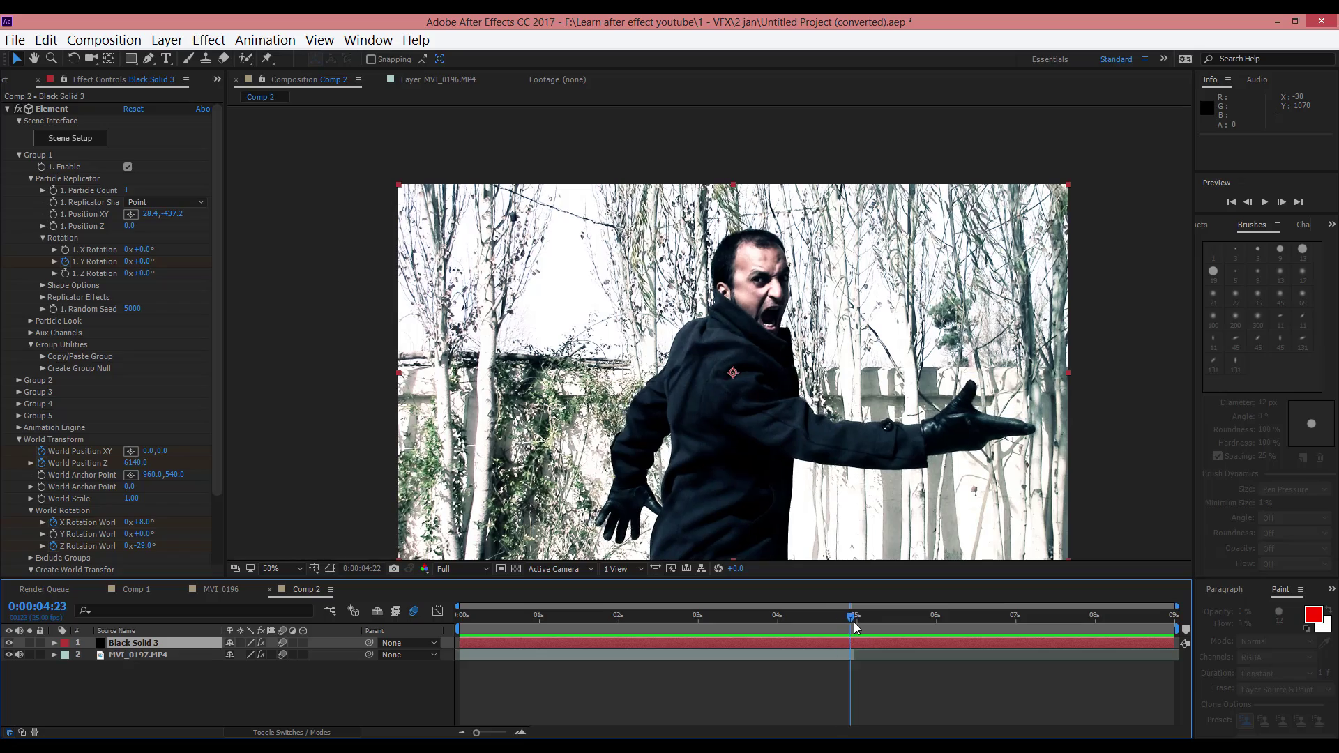
key("Page_Down")
key("Page_Down")
key("Page_Down")
key("n")
key("space")
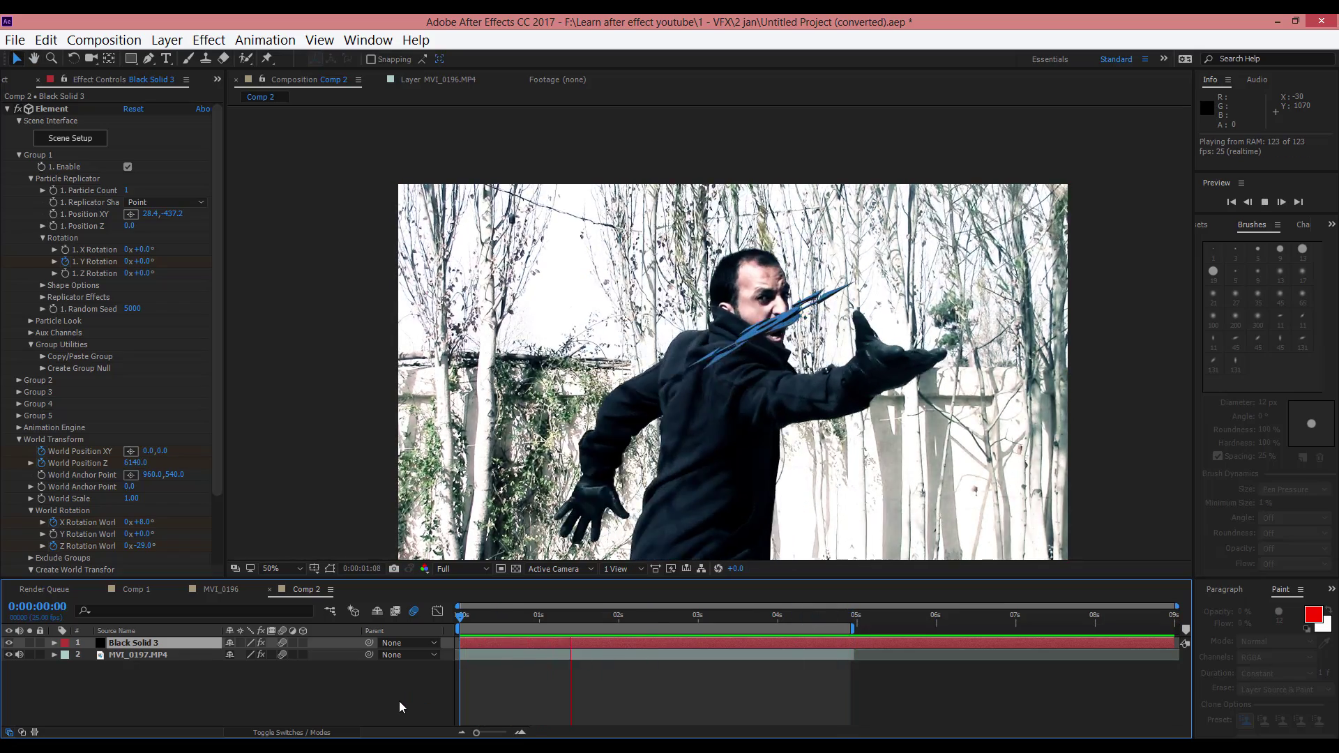
Enable ambient occlusion in Element's Render Settings and set the SSAO intensity to 45.5
left_click_drag(623, 618, 575, 618)
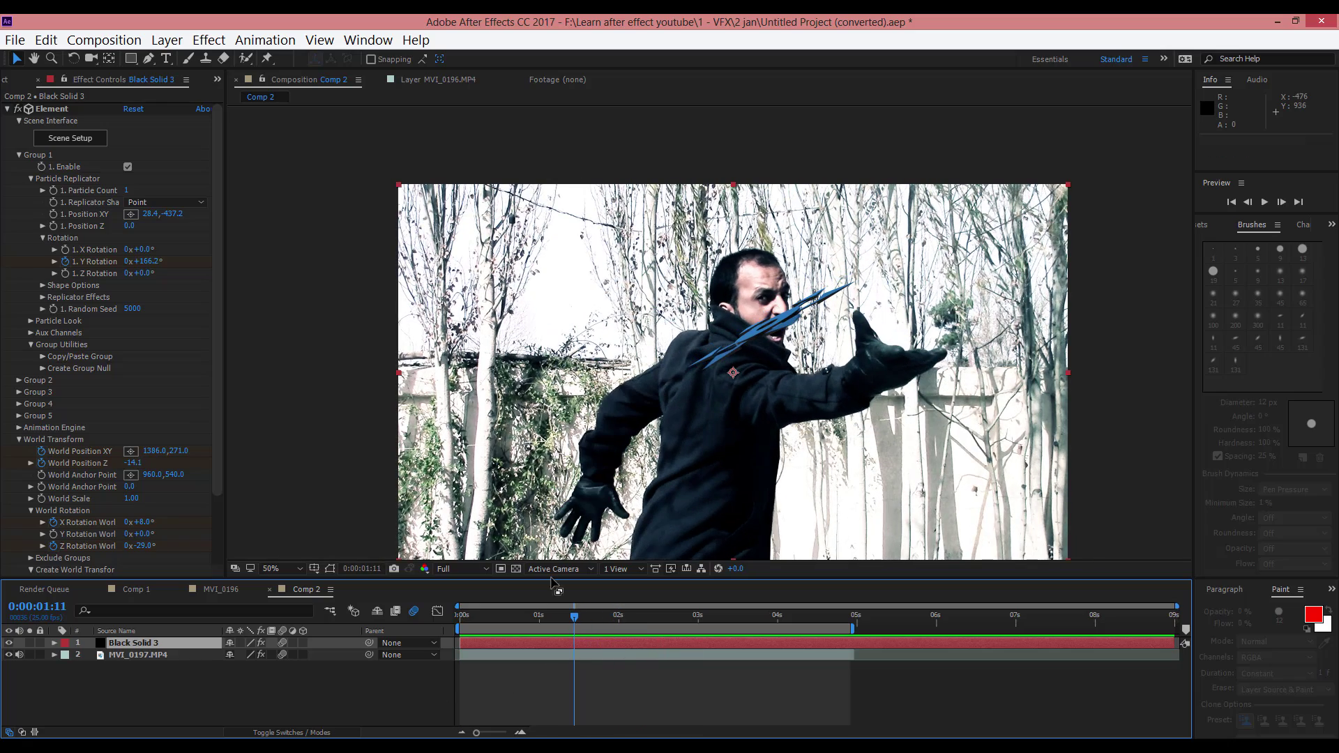
scroll(190, 454, "down", 3)
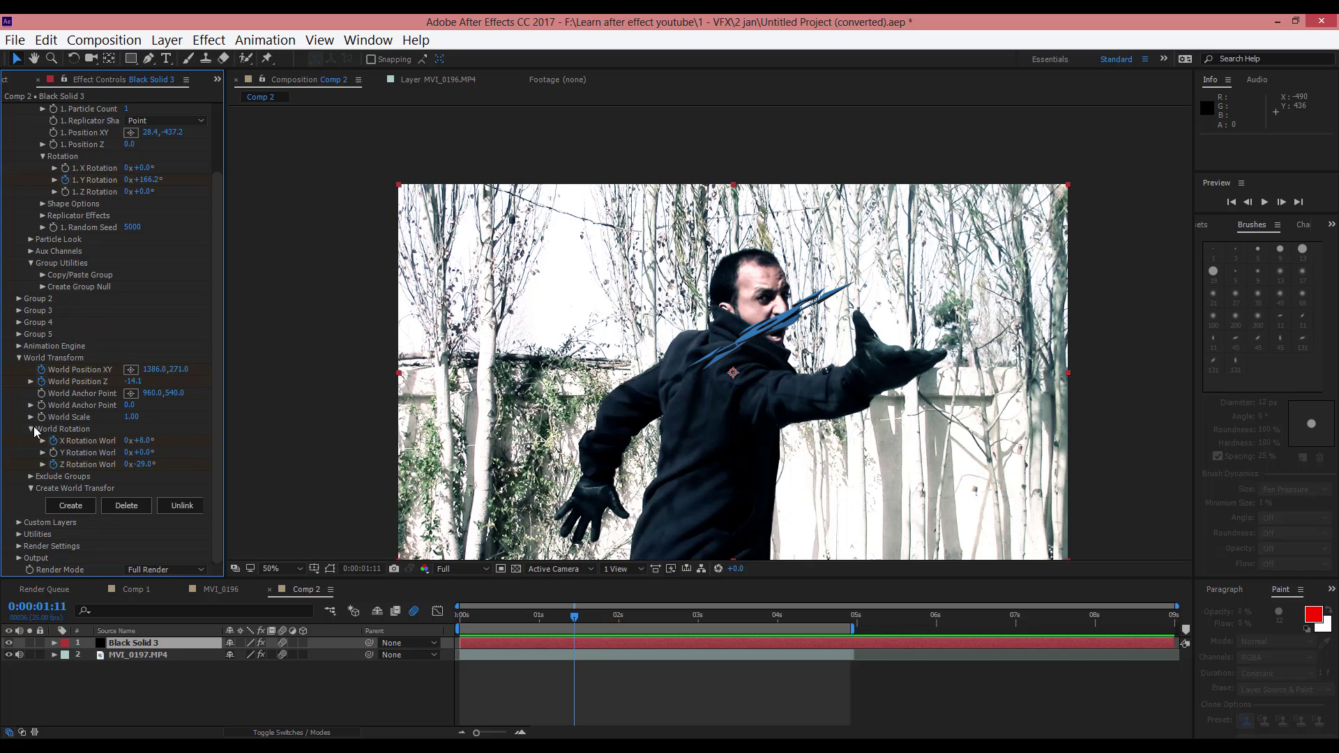
left_click(19, 358)
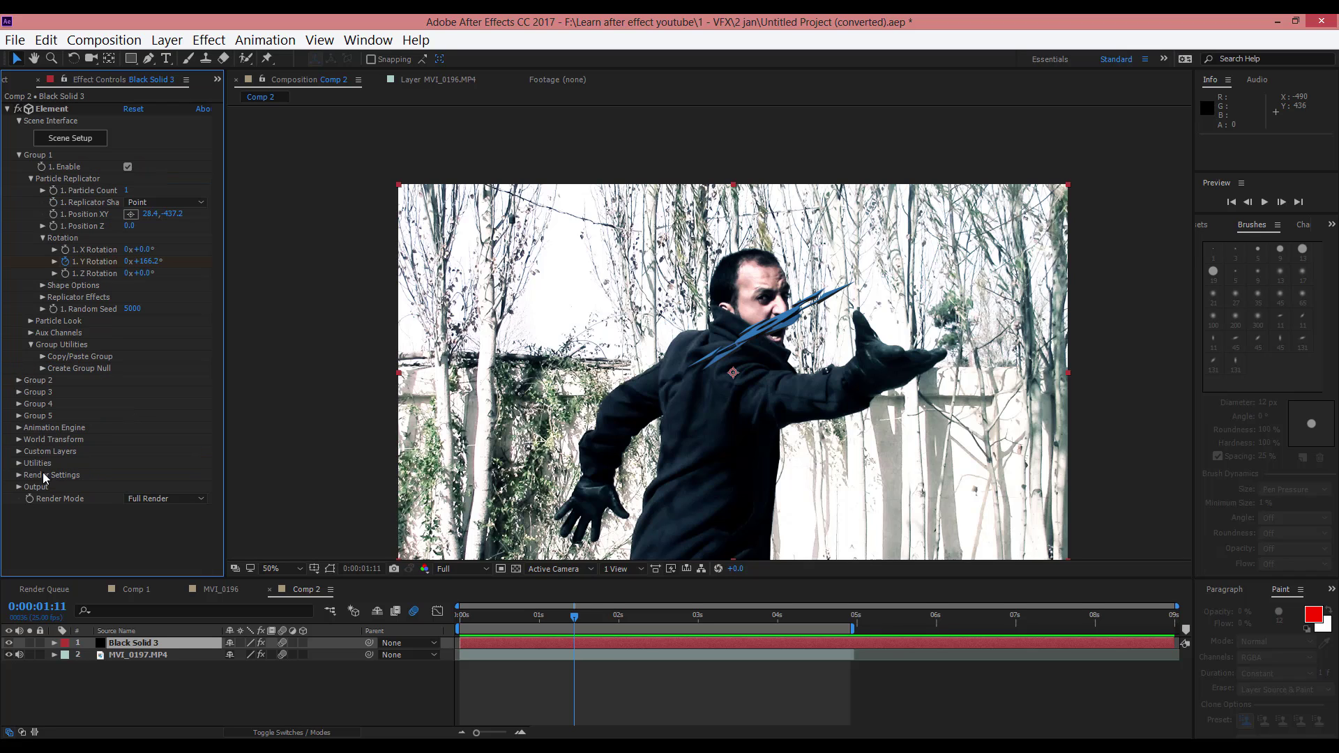
left_click(19, 475)
scroll(82, 501, "down", 3)
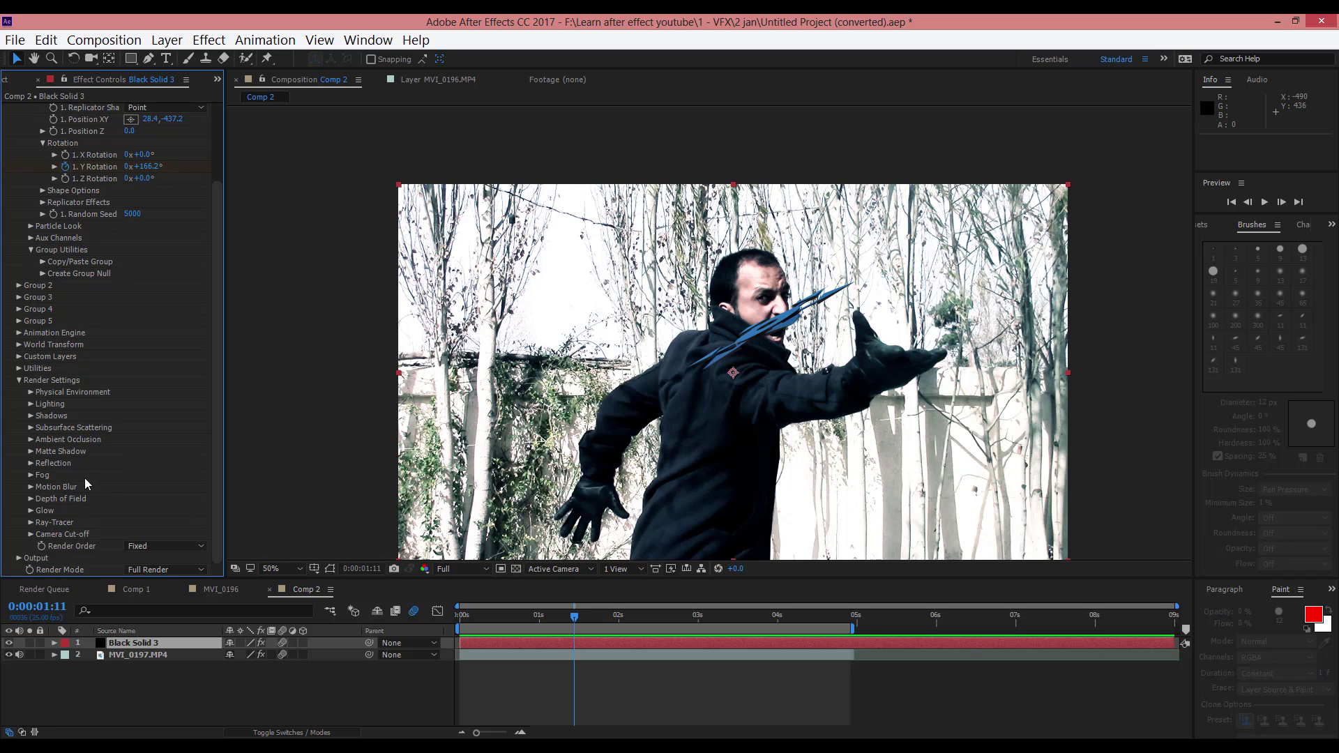
left_click(31, 439)
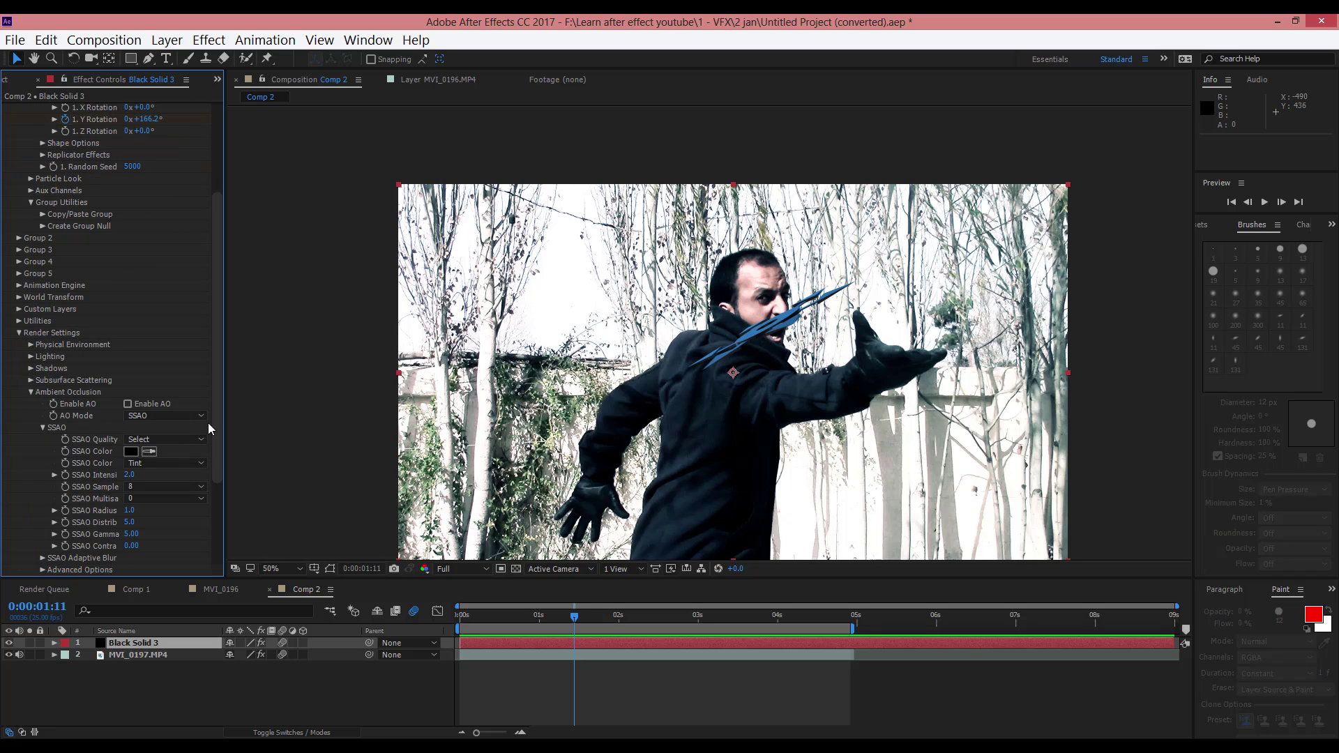
scroll(175, 418, "down", 2)
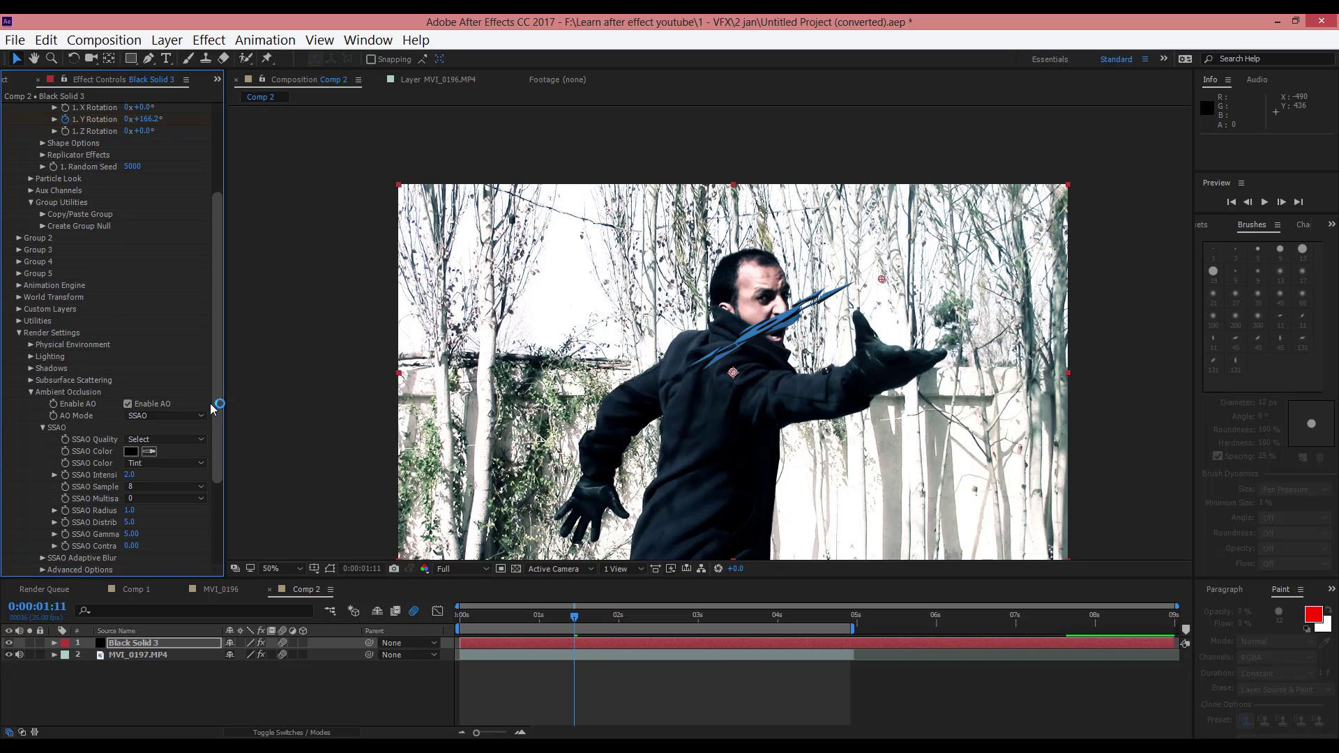
scroll(212, 413, "down", 4)
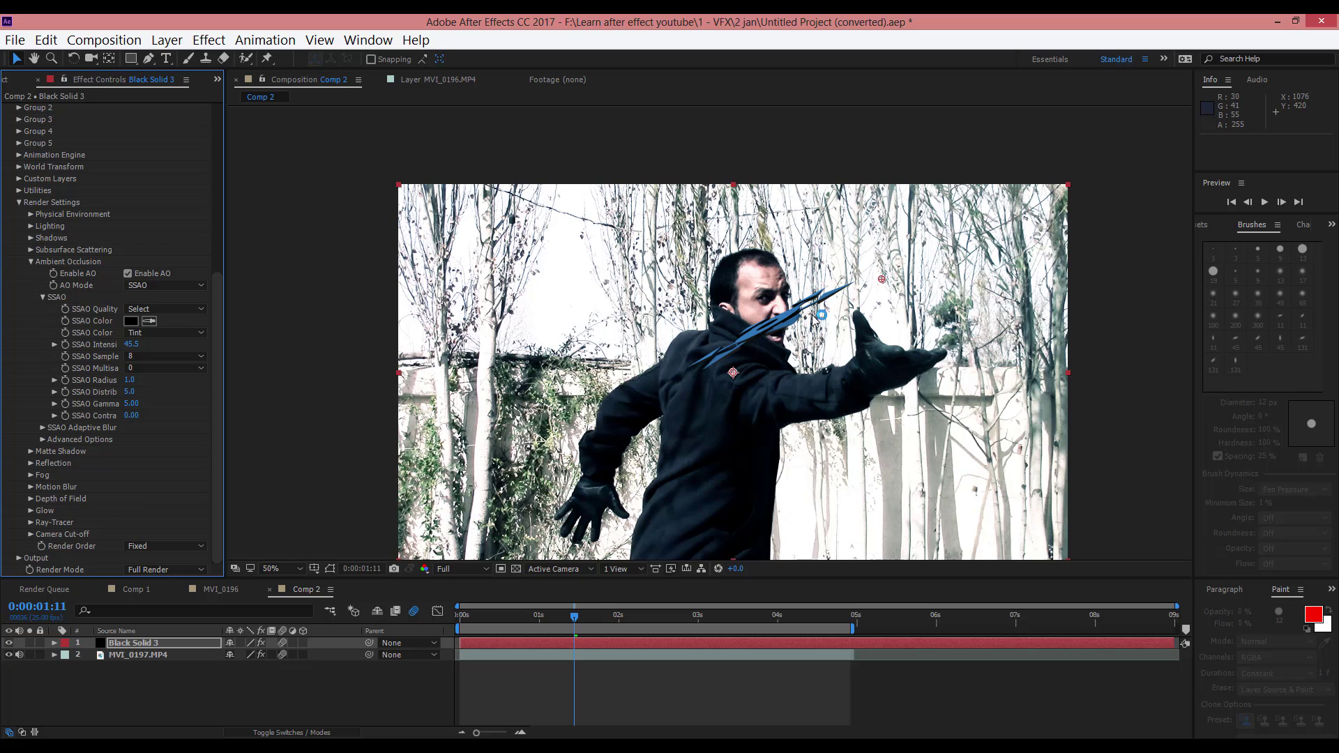
Set the Physical Environment's Override Layer to 2. MVI_0197.MP4 and preview the star in the shot
left_click(30, 214)
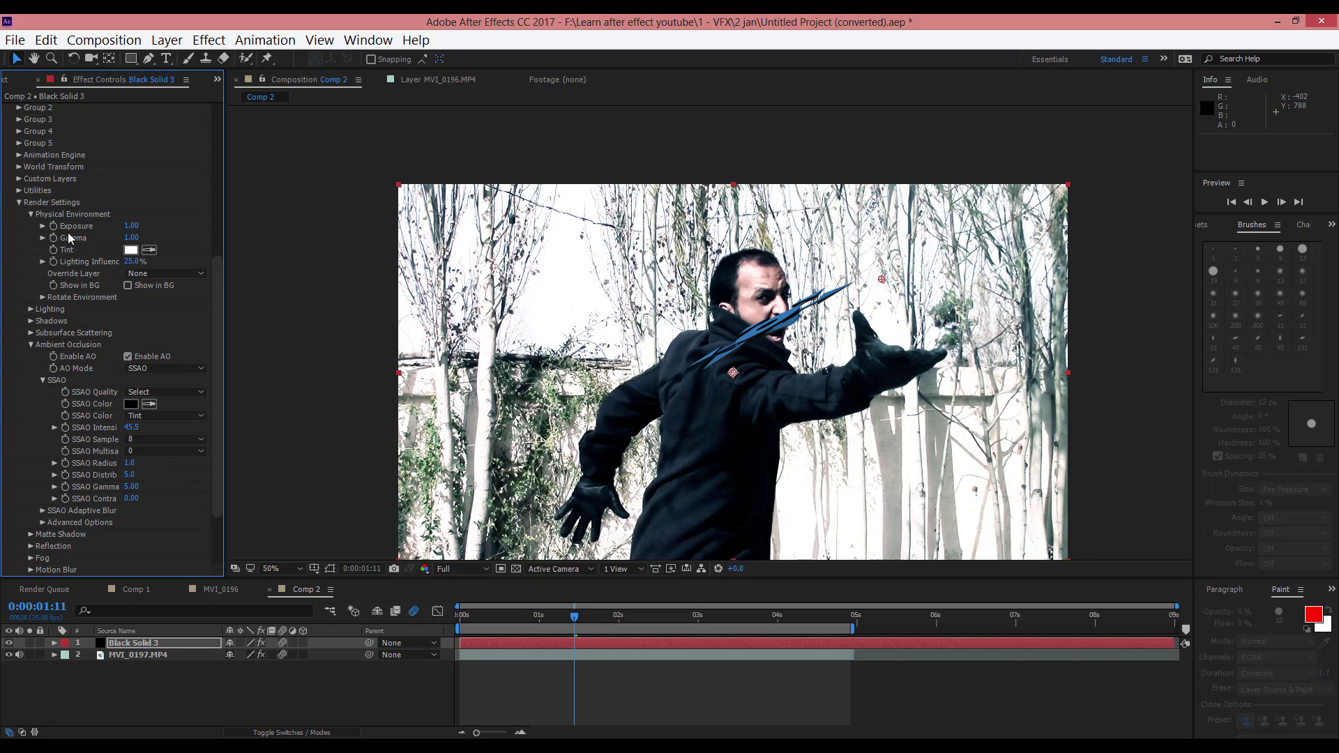
left_click(128, 273)
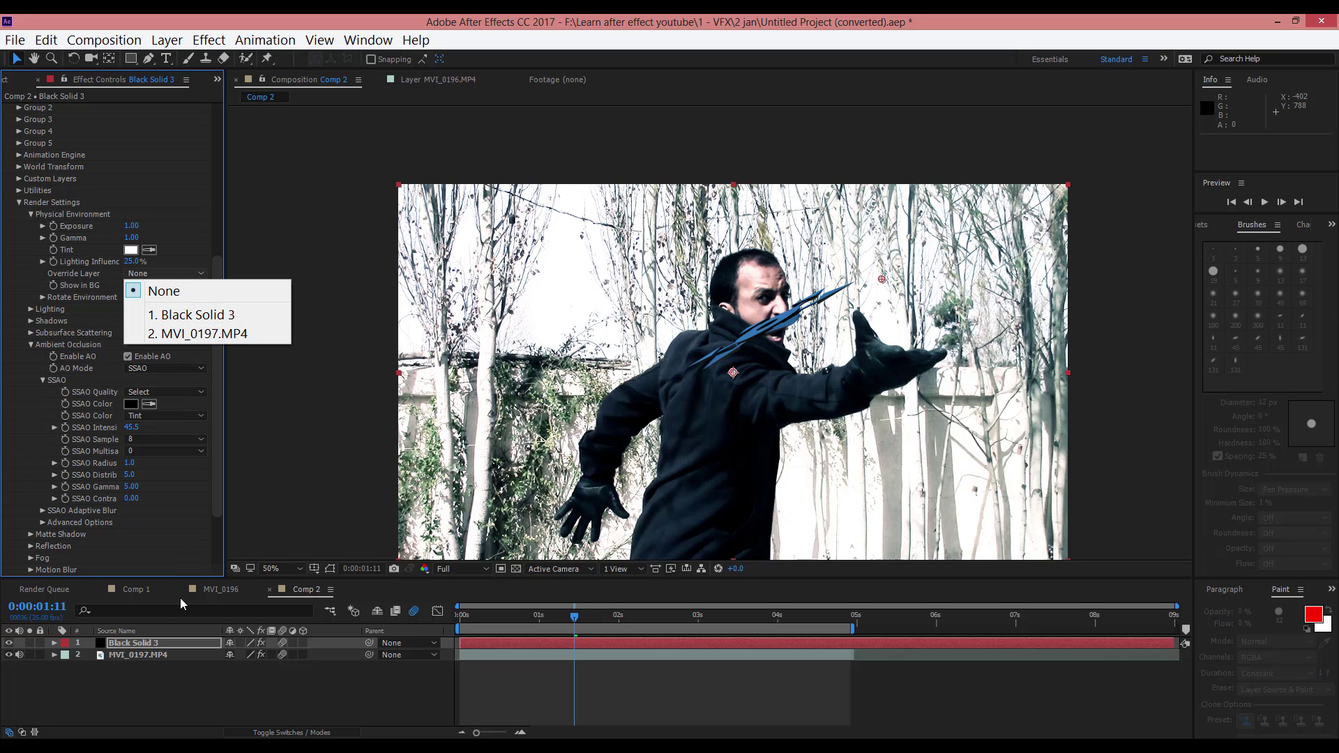
left_click(197, 334)
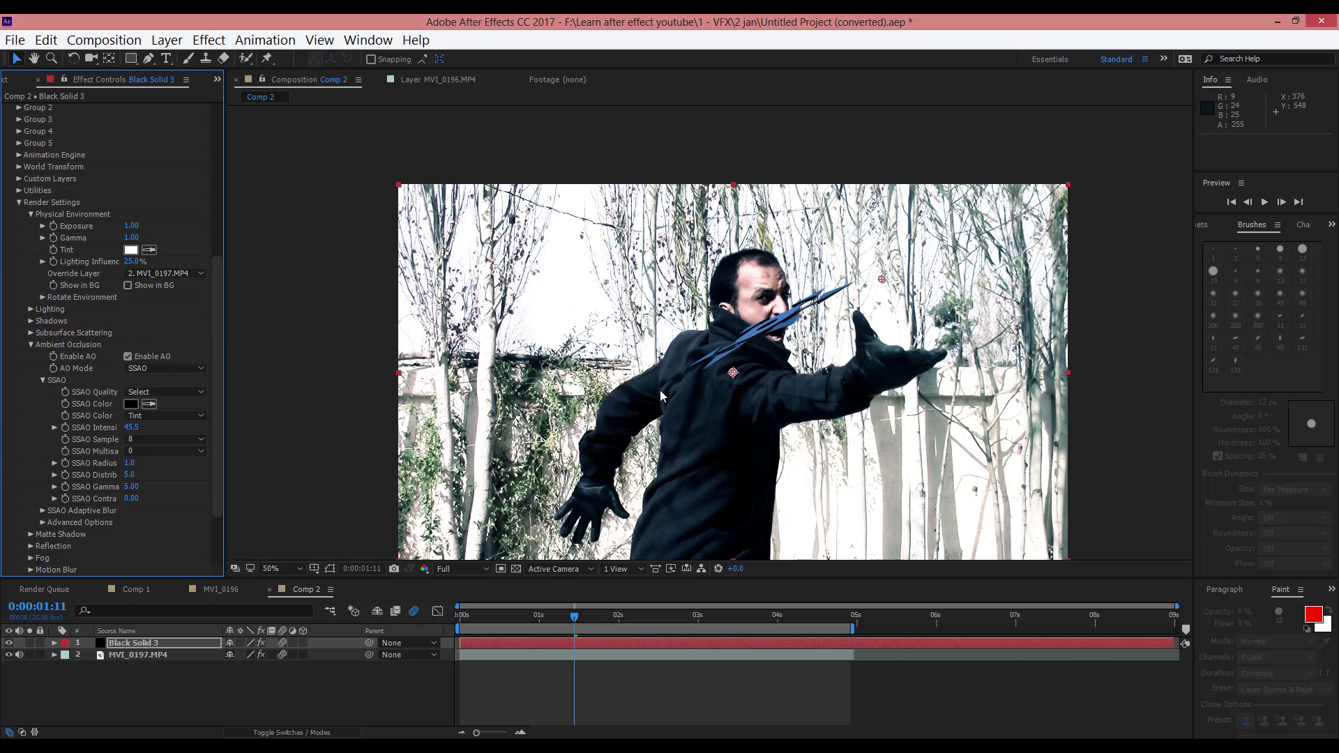
left_click_drag(678, 618, 460, 618)
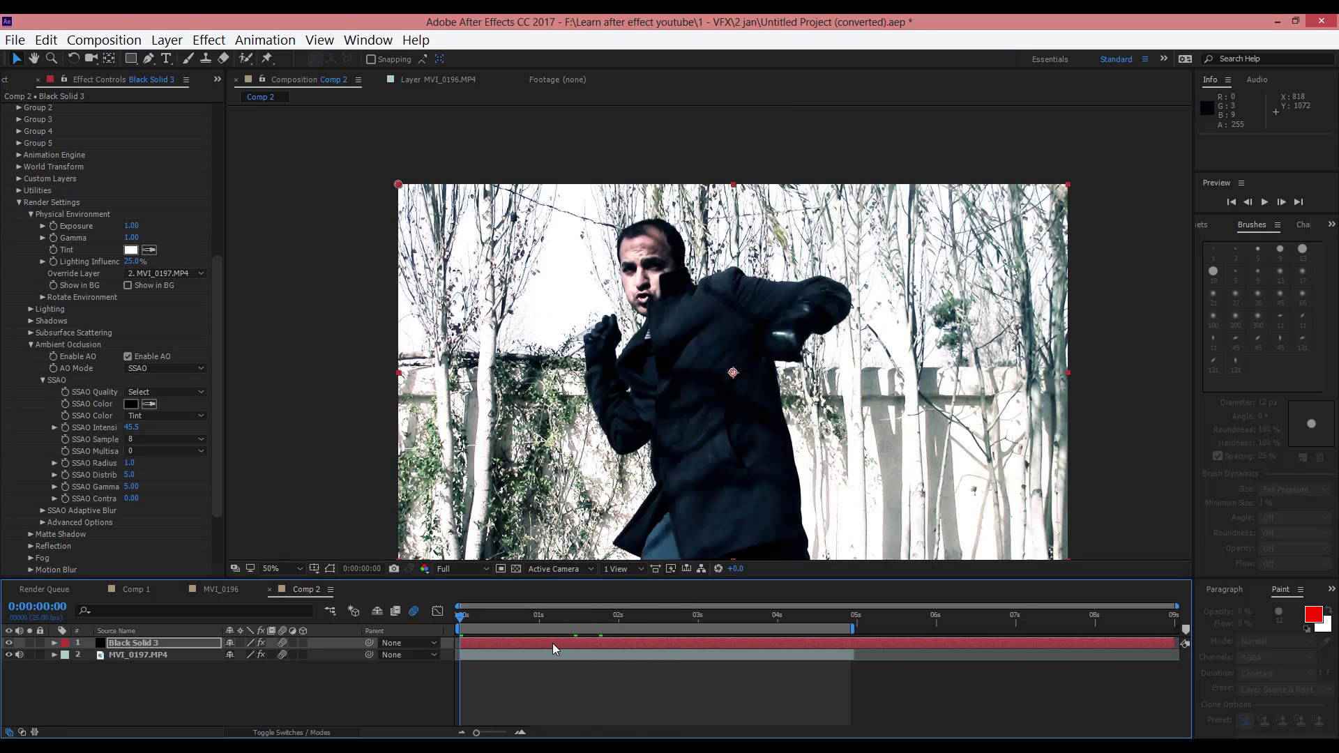
key("space")
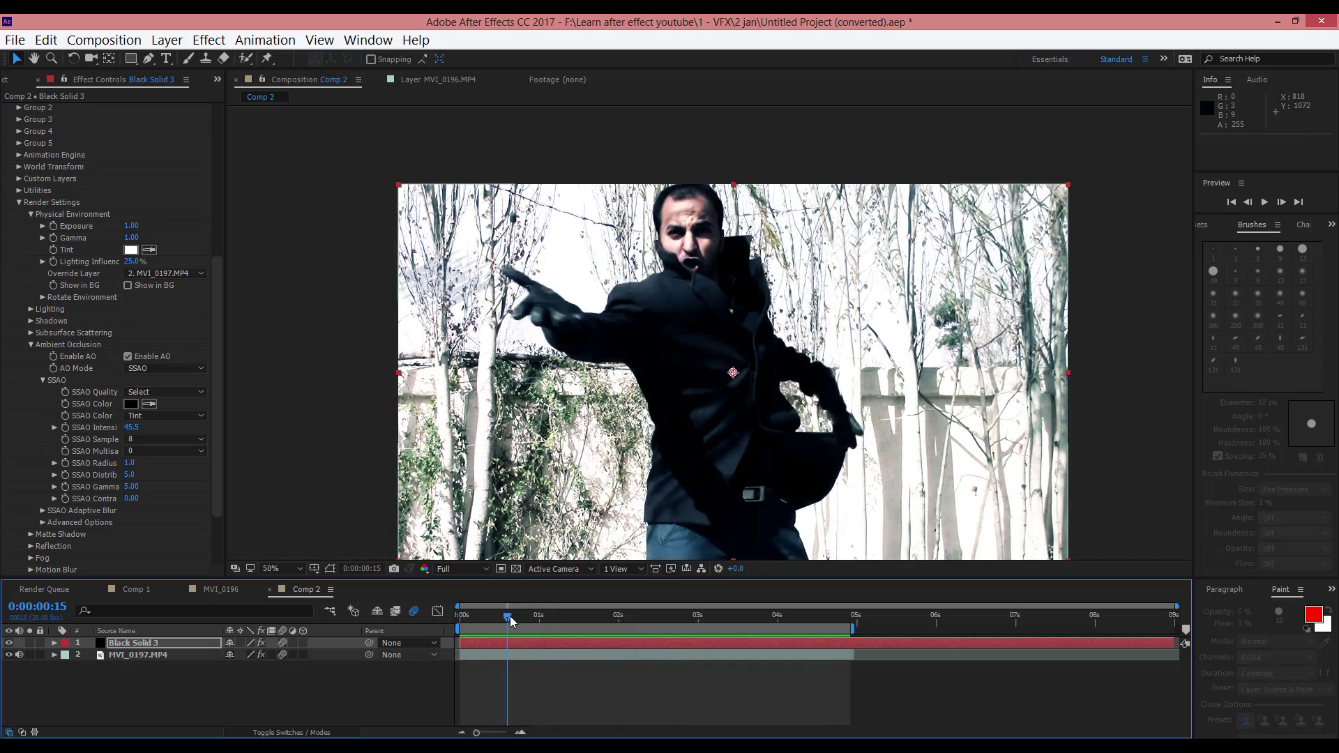
left_click(528, 617)
left_click_drag(535, 632, 557, 635)
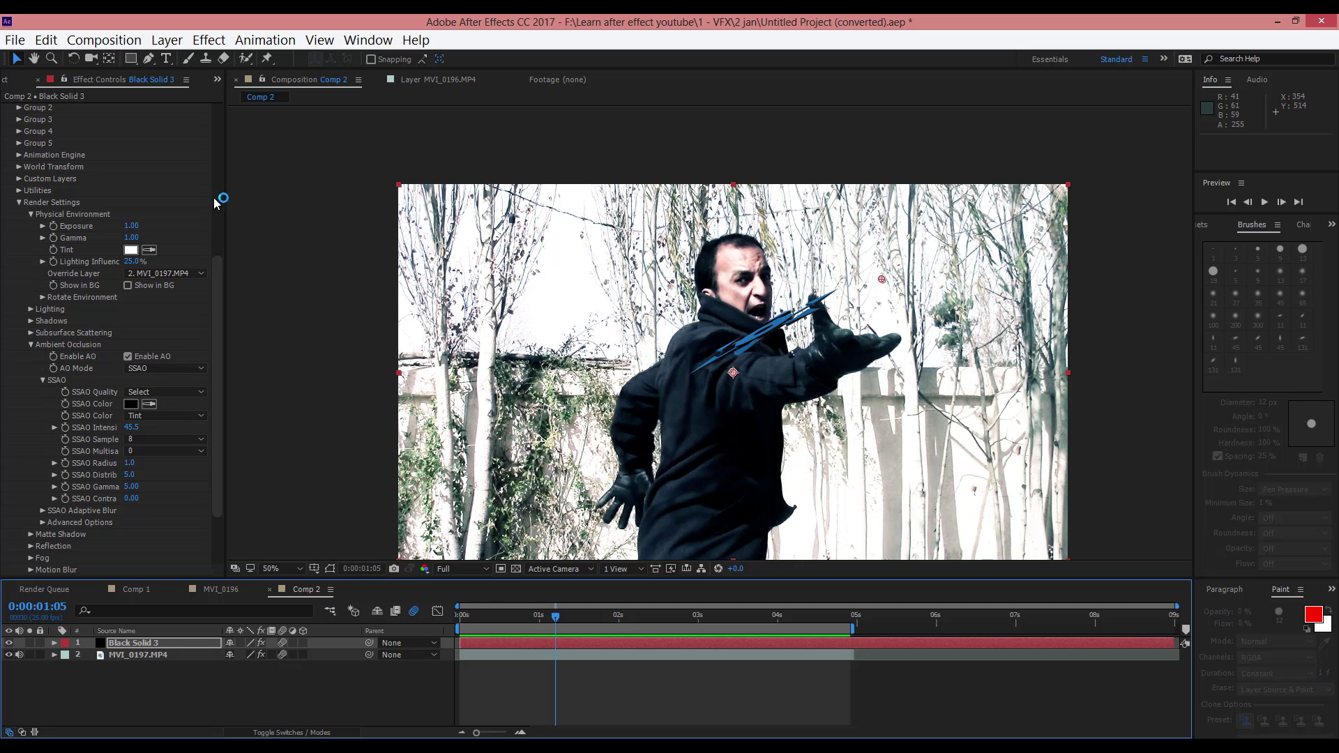
Apply the Black_Gloss physical material to the Untitled 1 star model in Scene Setup and check it on the footage
scroll(220, 188, "up", 8)
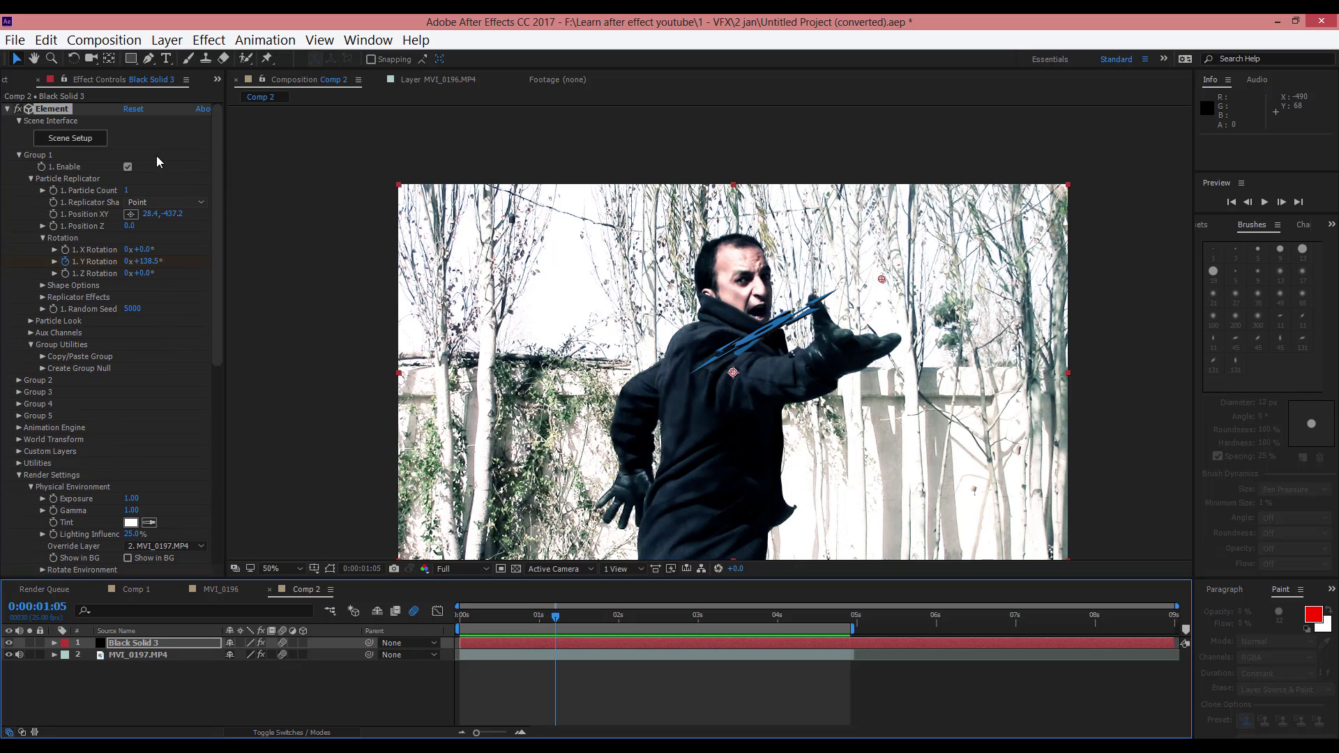
left_click(87, 135)
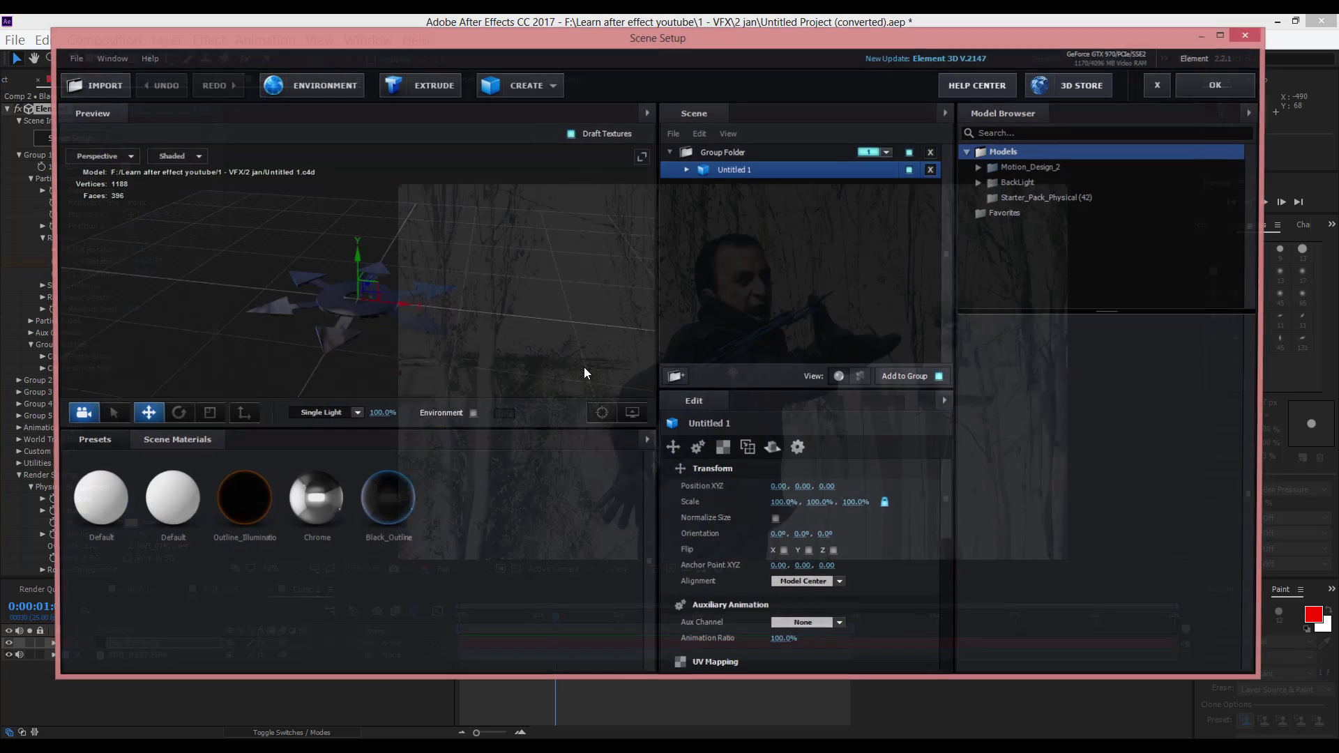
left_click(95, 441)
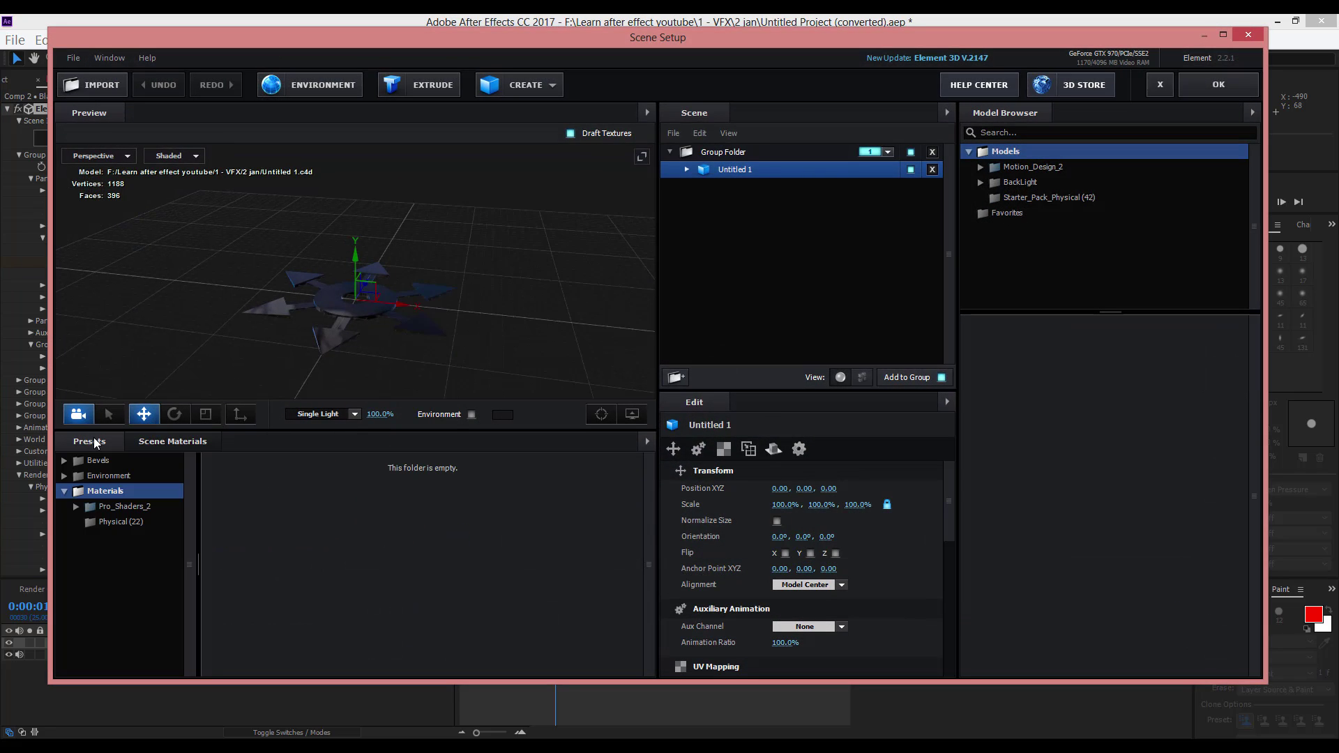
left_click(120, 523)
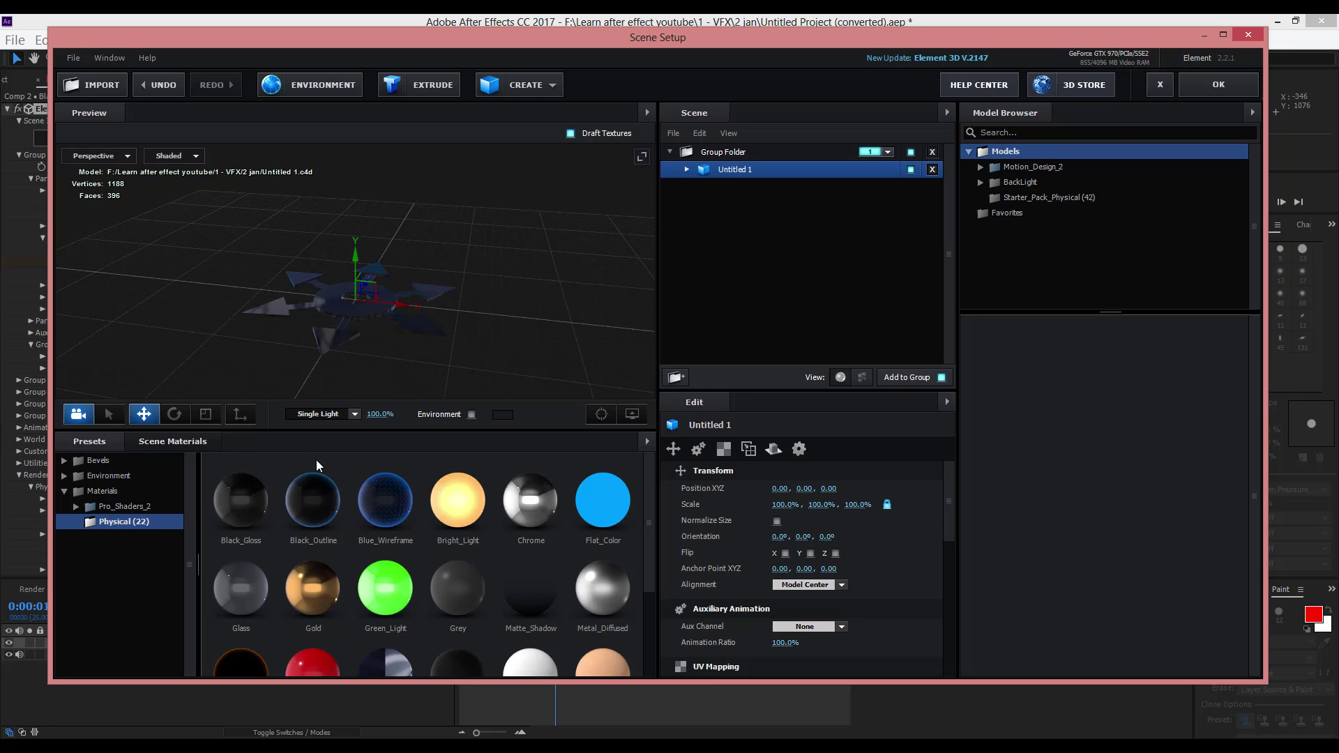
left_click_drag(241, 501, 725, 169)
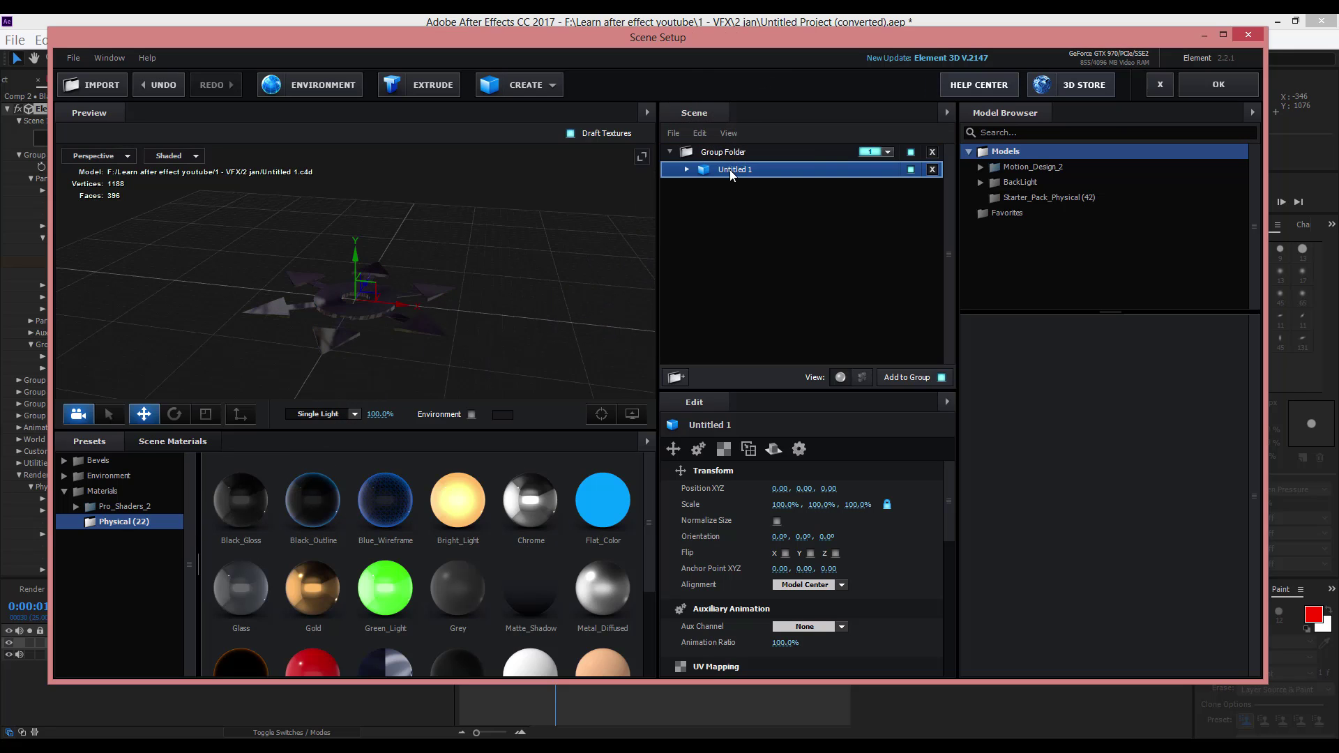
left_click(1179, 94)
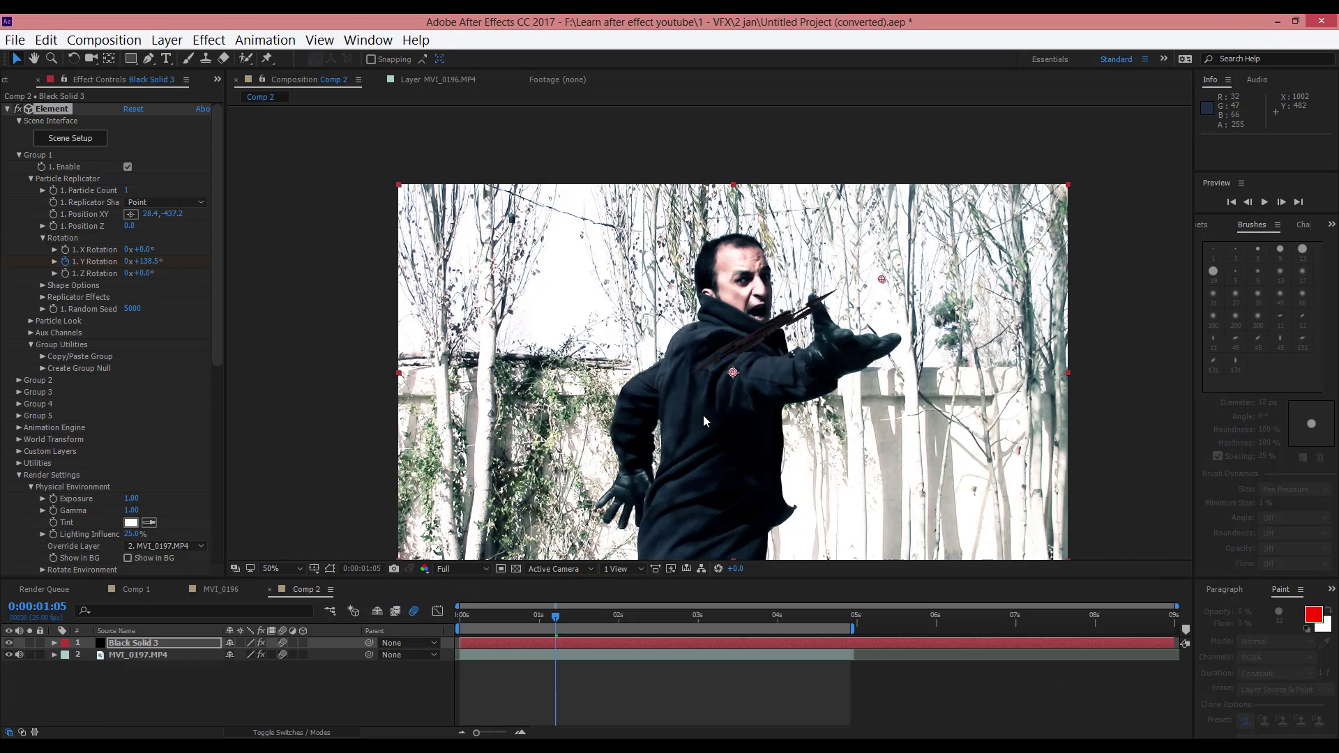
mouse_move(539, 617)
left_mouse_down()
mouse_move(520, 623)
mouse_move(545, 621)
left_mouse_up()
Add an adjustment layer between Black Solid 3 and MVI_0197.MP4 and leave it selected
right_click(266, 716)
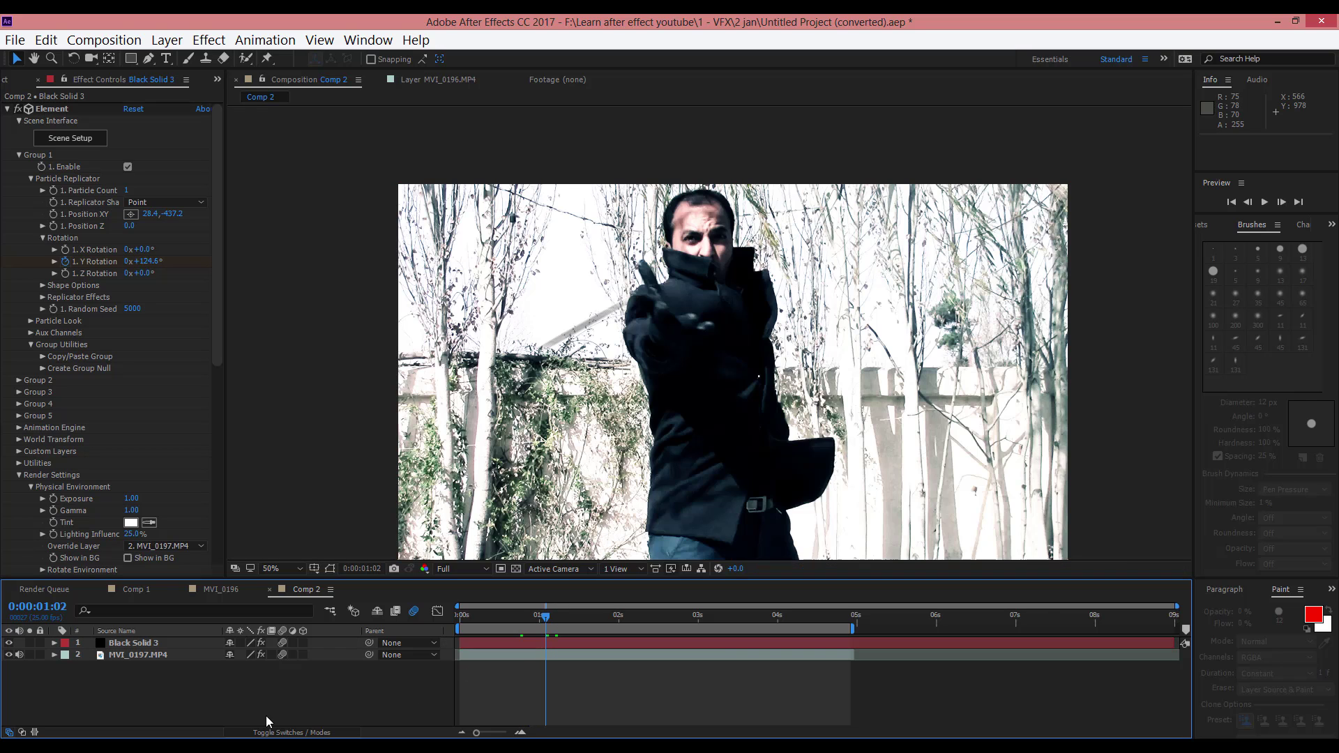
mouse_move(339, 558)
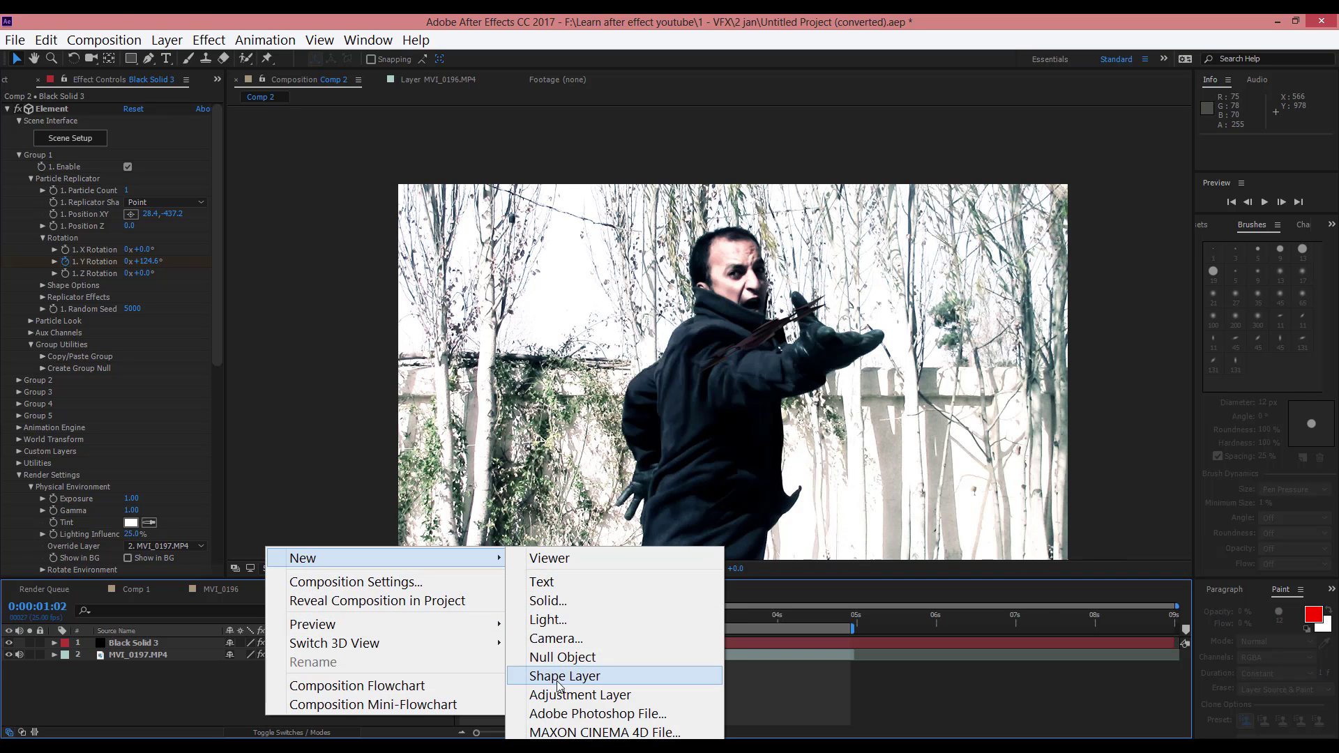
left_click(513, 696)
left_click_drag(209, 642, 179, 660)
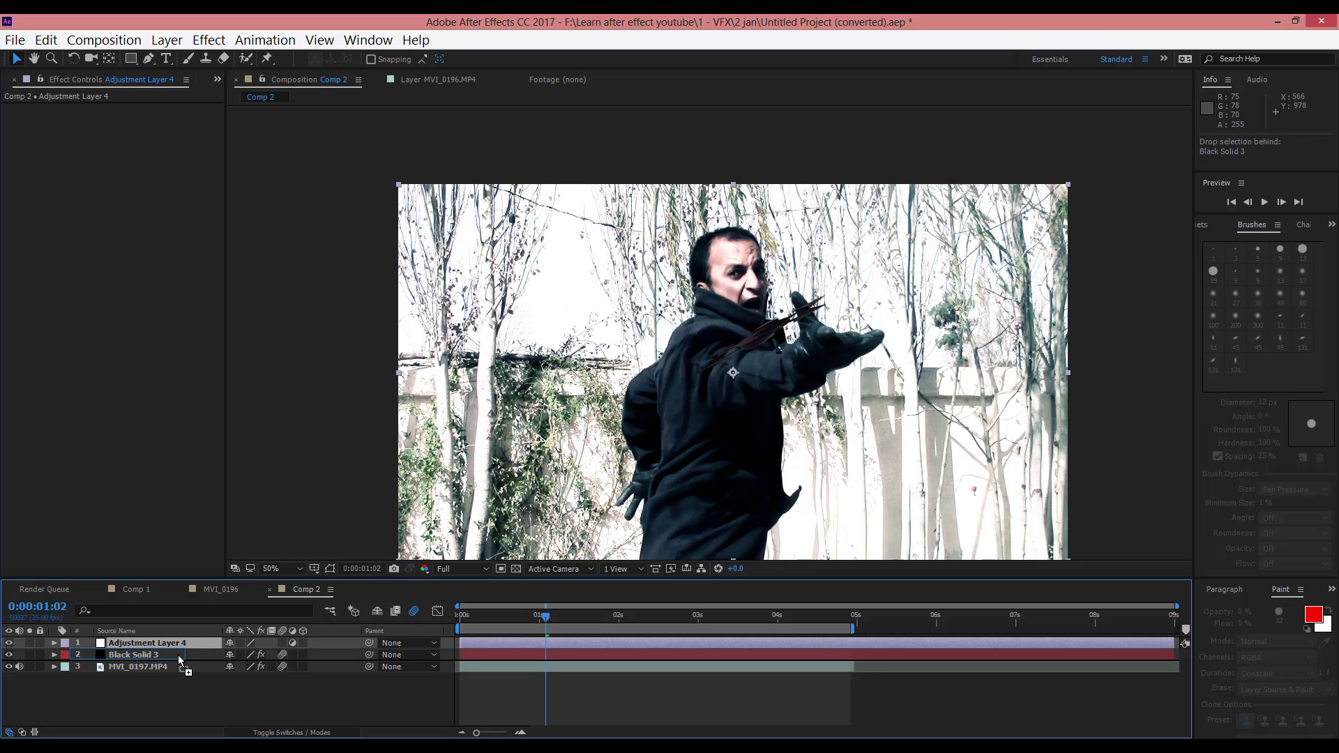
left_click_drag(179, 660, 180, 659)
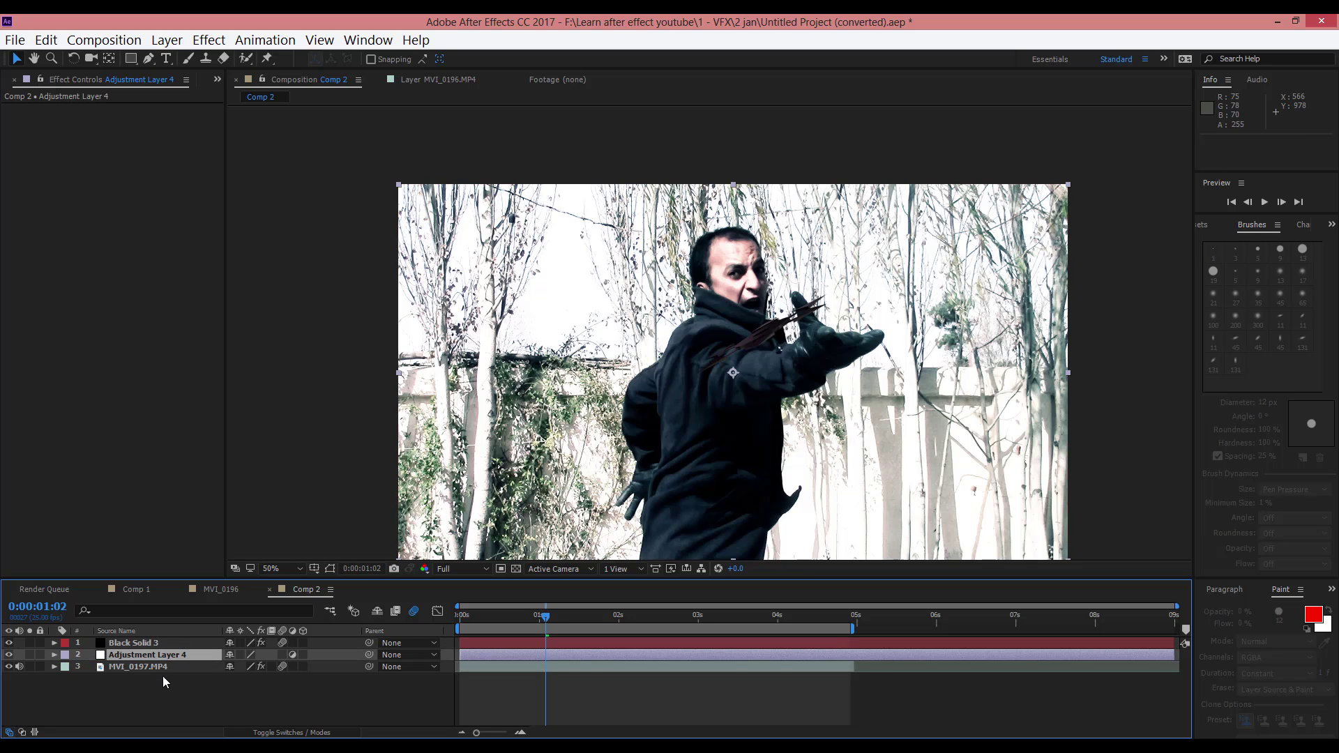
left_click(150, 642)
left_click(149, 669)
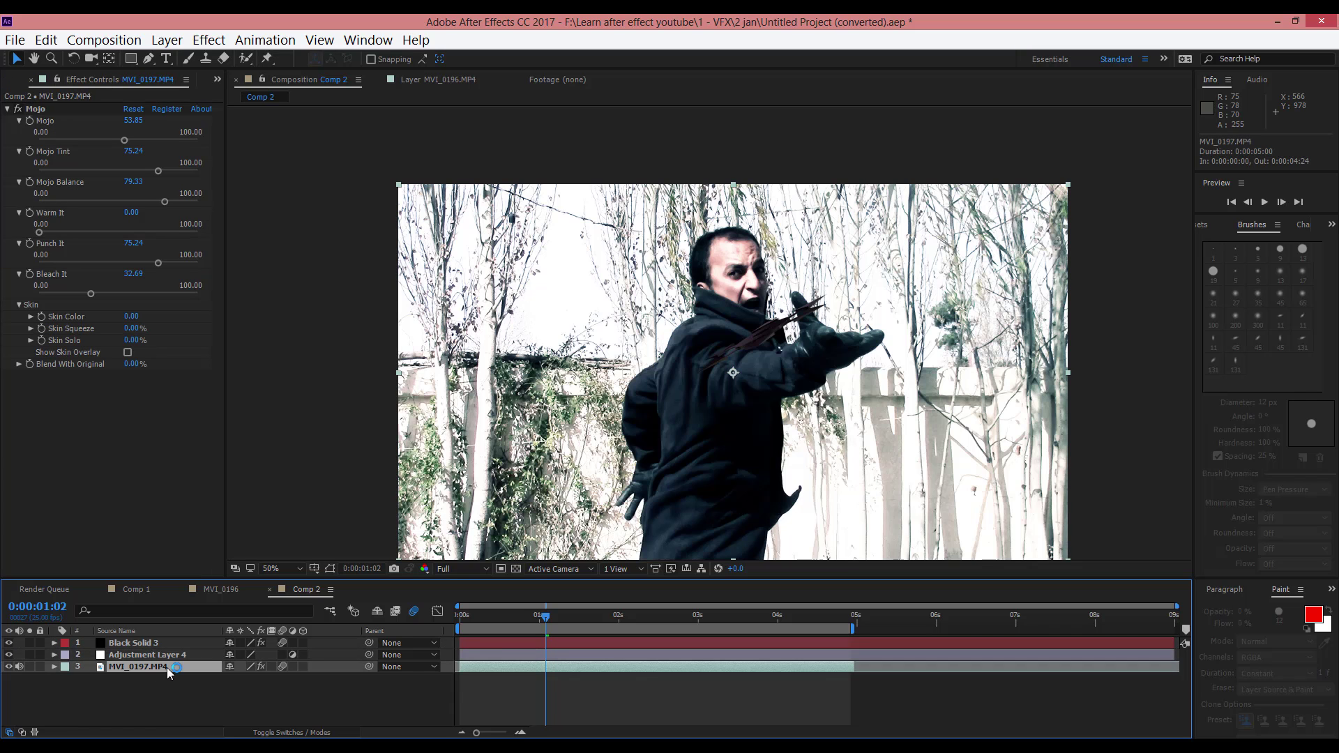
left_click(146, 654)
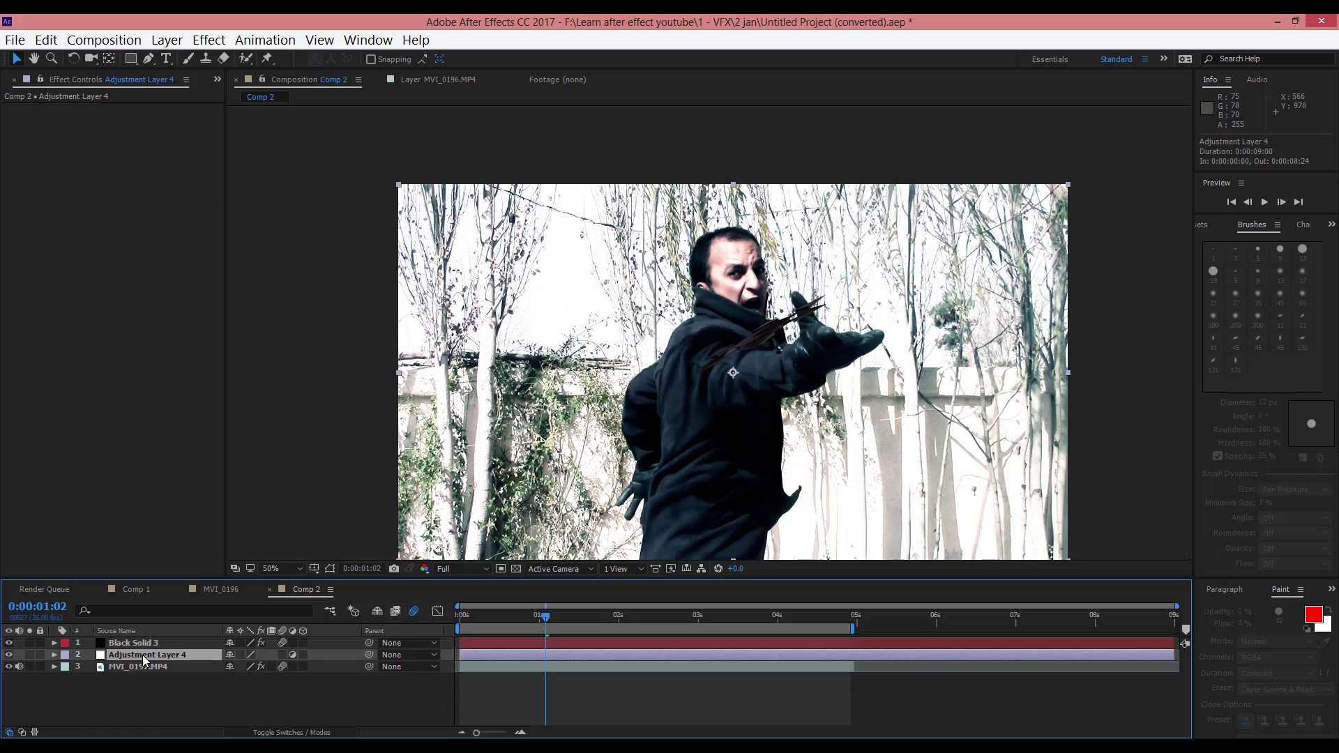
Apply Fast Blur to Adjustment Layer 4 and keyframe its Blurriness at 0.0 at 0:00:01:04
left_click(227, 40)
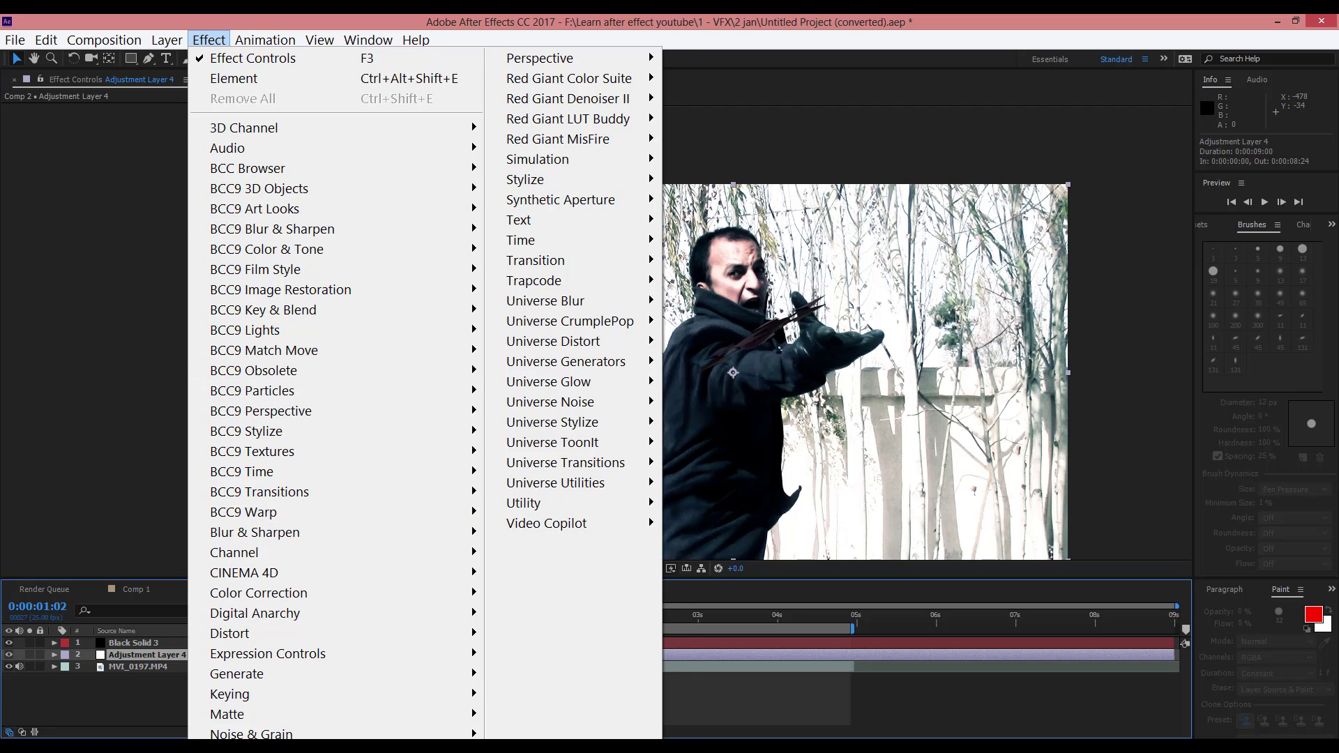
mouse_move(265, 750)
left_click(530, 643)
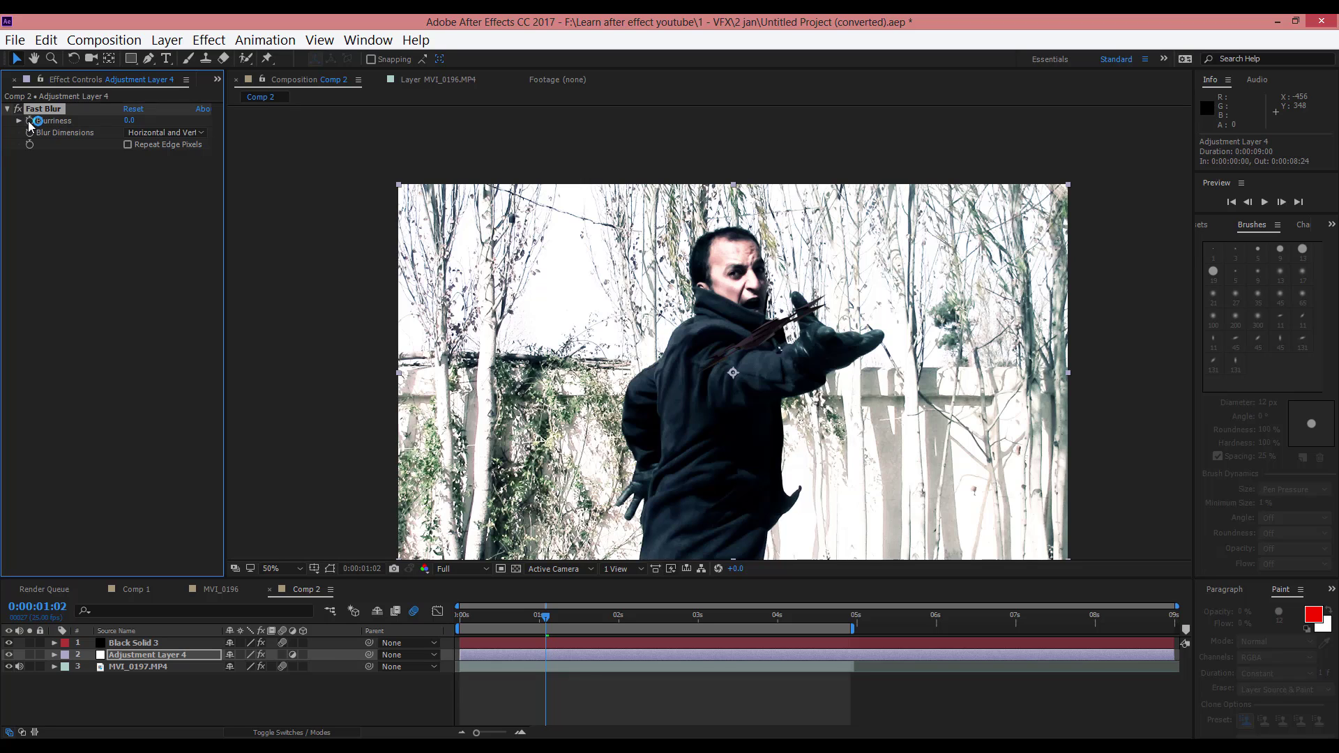
mouse_move(547, 618)
left_mouse_down()
mouse_move(522, 622)
mouse_move(551, 625)
left_mouse_up()
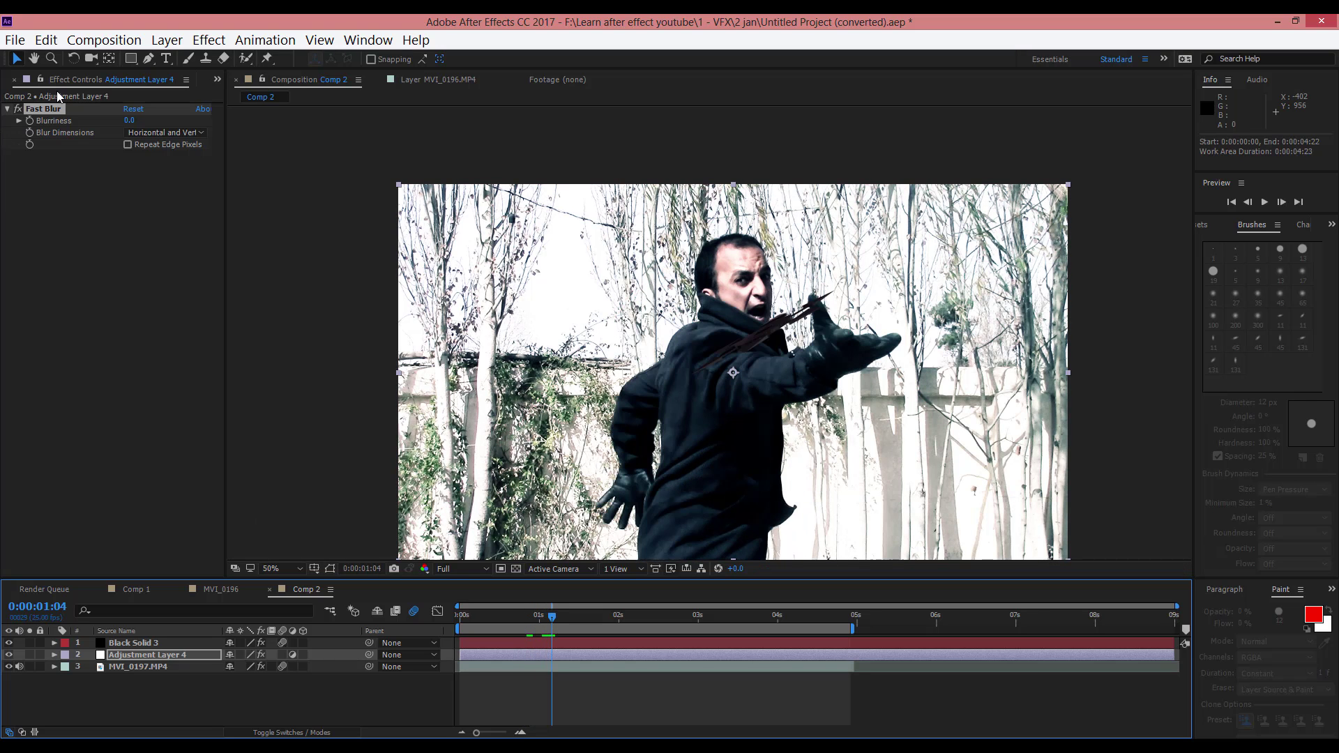
left_click(30, 122)
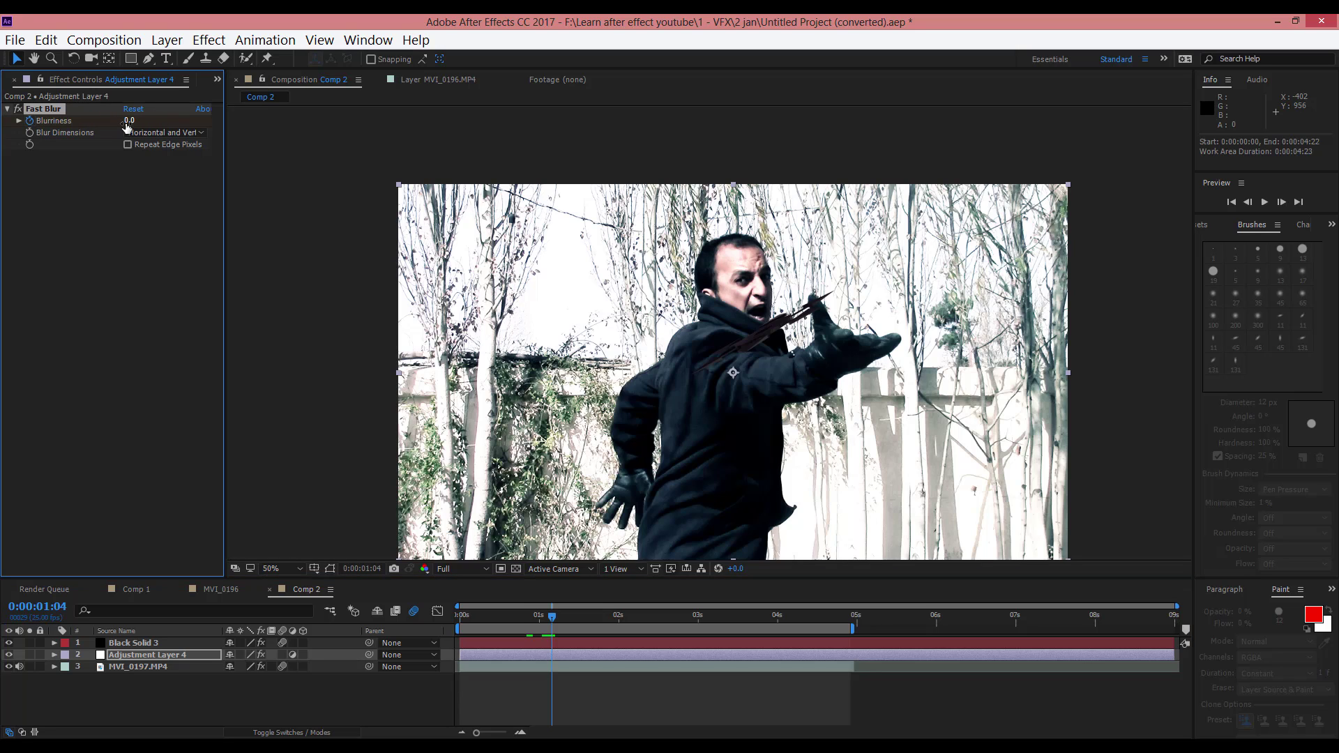
Set the adjustment layer's Fast Blur Blurriness to 28.0 at 0:00:01:22 and check the transition
left_click_drag(551, 626, 610, 638)
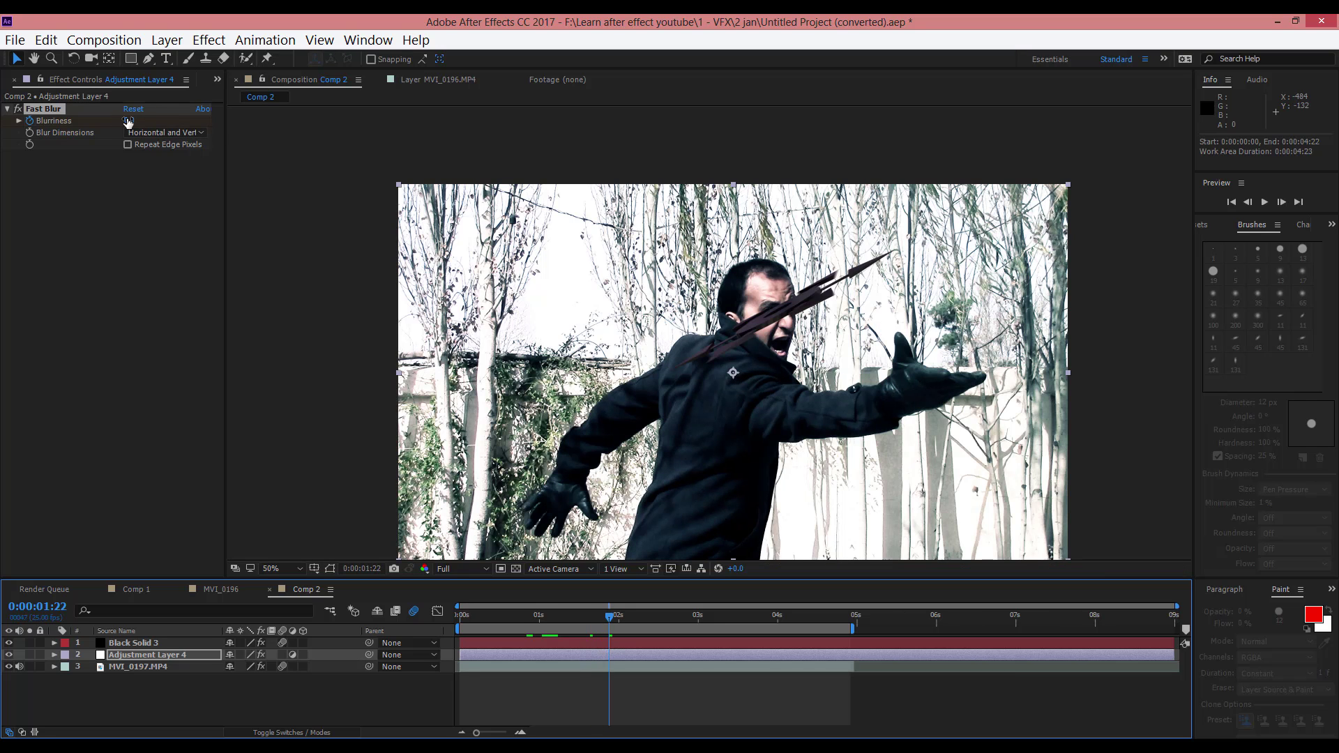
left_click_drag(127, 121, 159, 132)
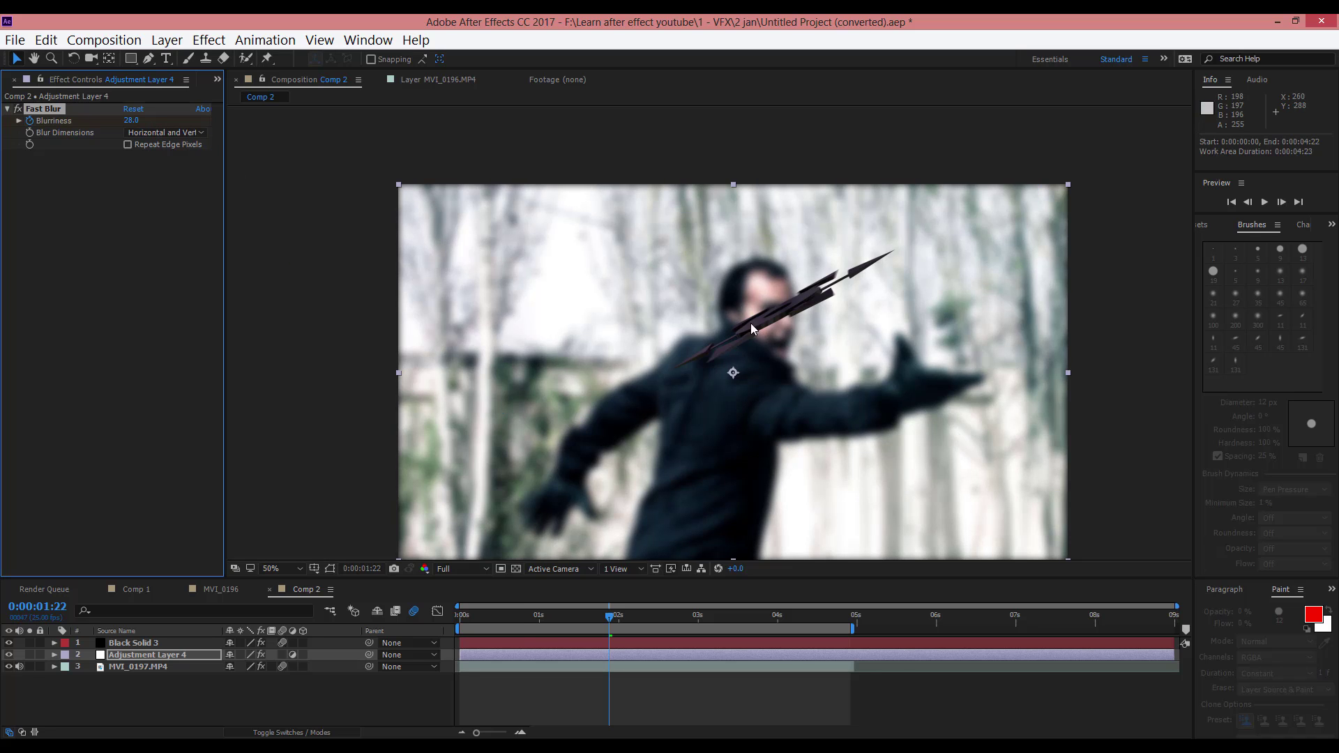
left_click_drag(611, 623, 460, 617)
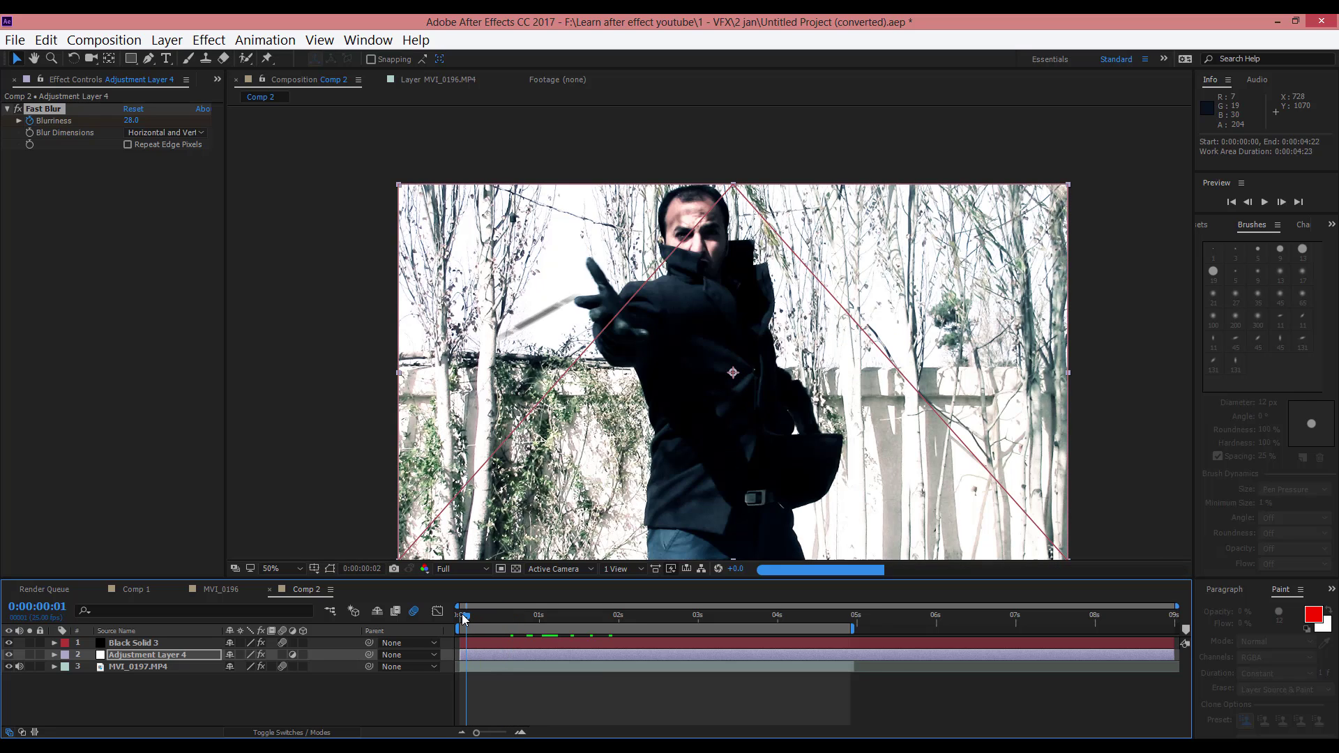
Apply Fast Blur to the Black Solid 3 star layer and keyframe Blurriness at 20.0 at the composition start
left_click(487, 643)
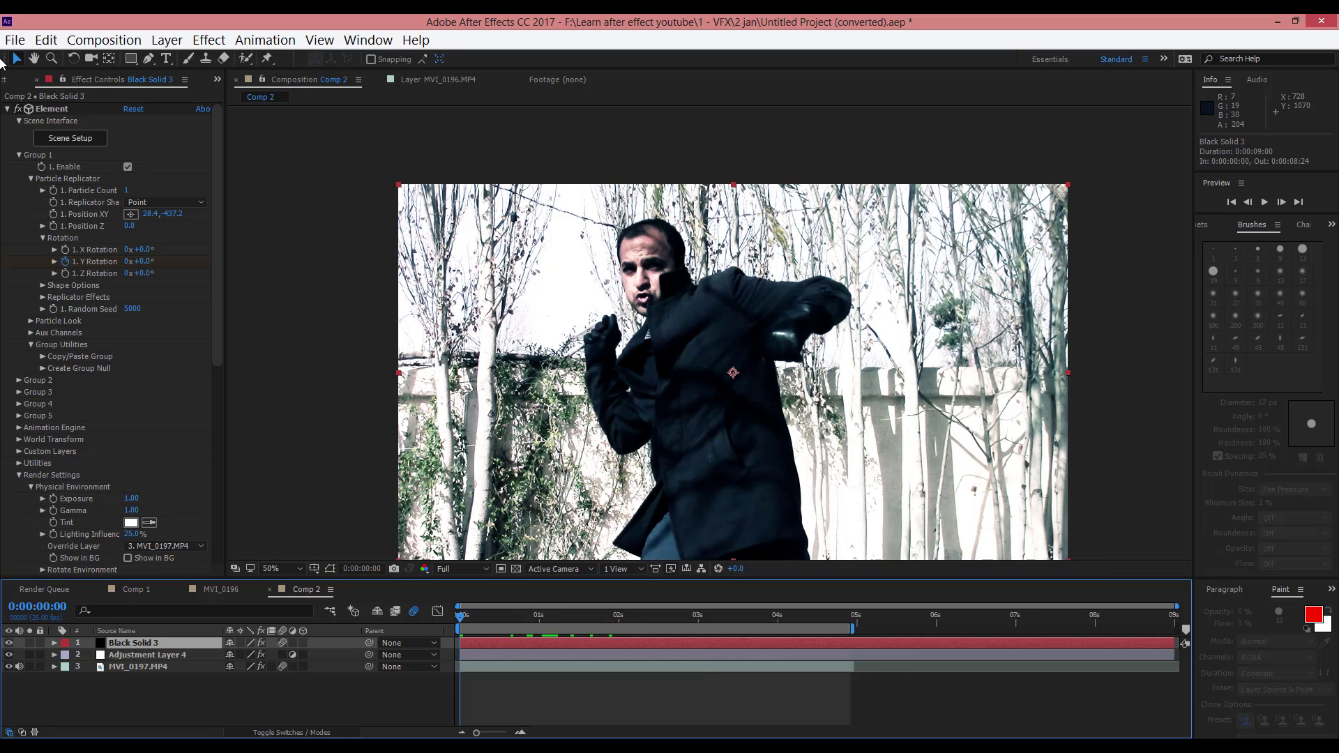
left_click(7, 109)
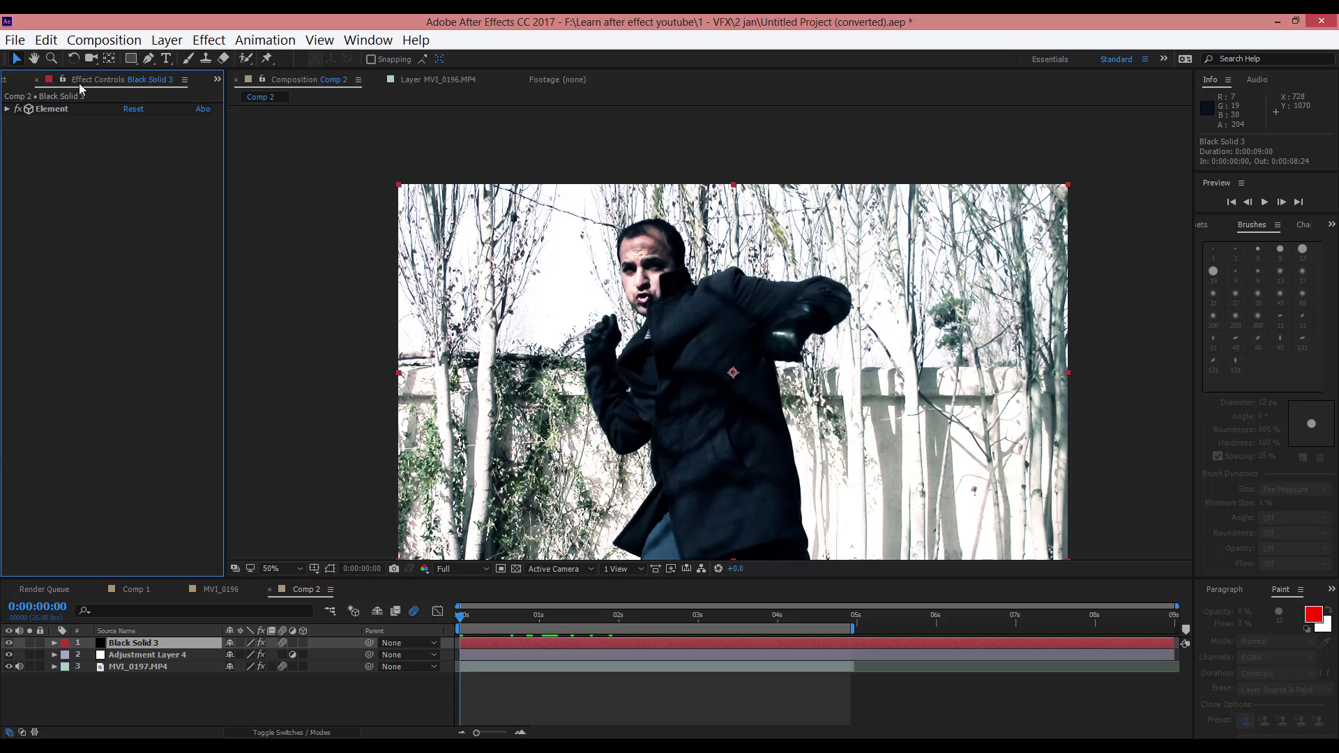
left_click(208, 40)
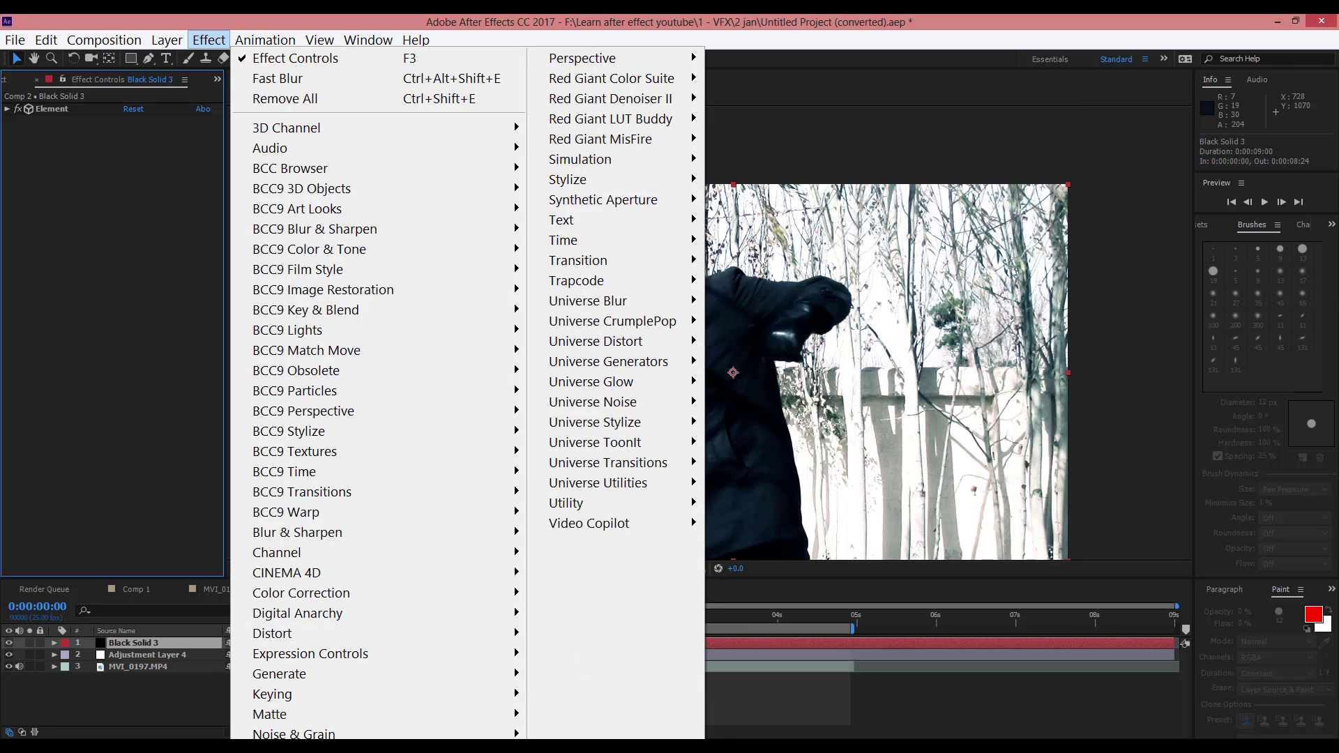
mouse_move(307, 738)
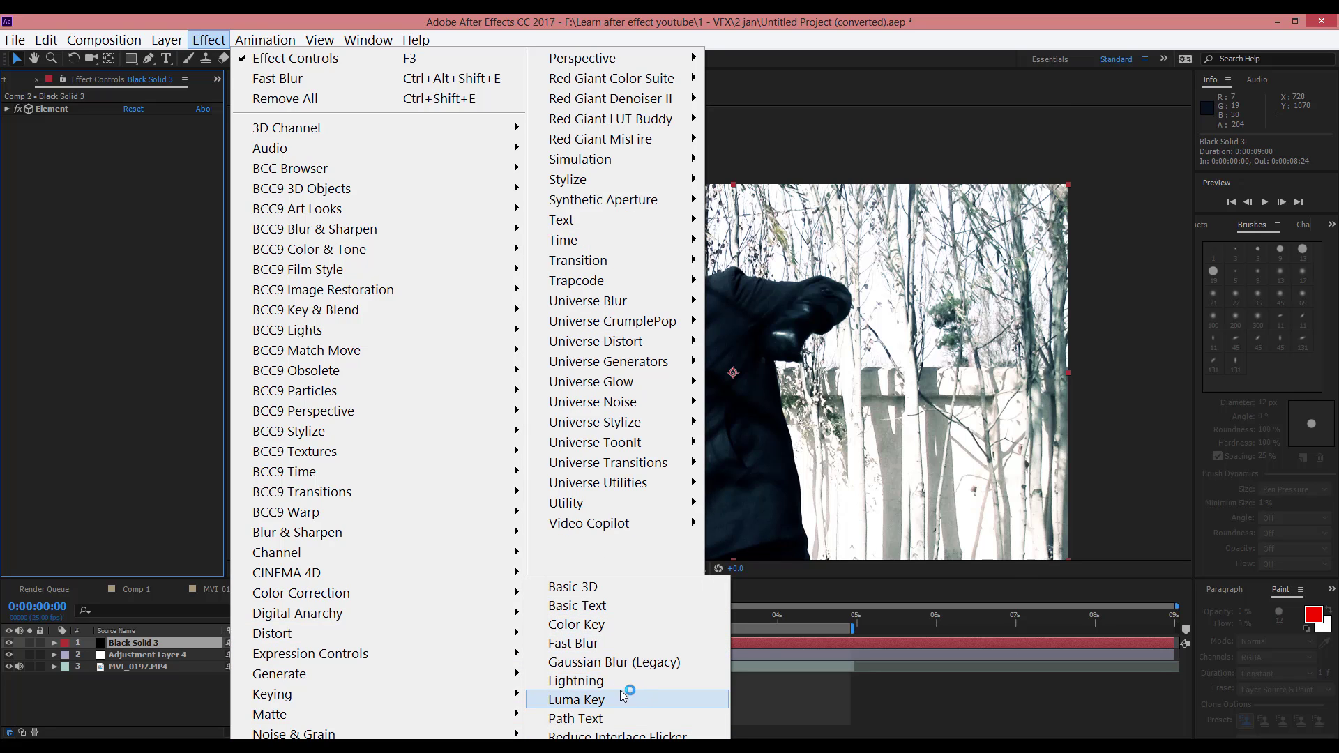
left_click(573, 643)
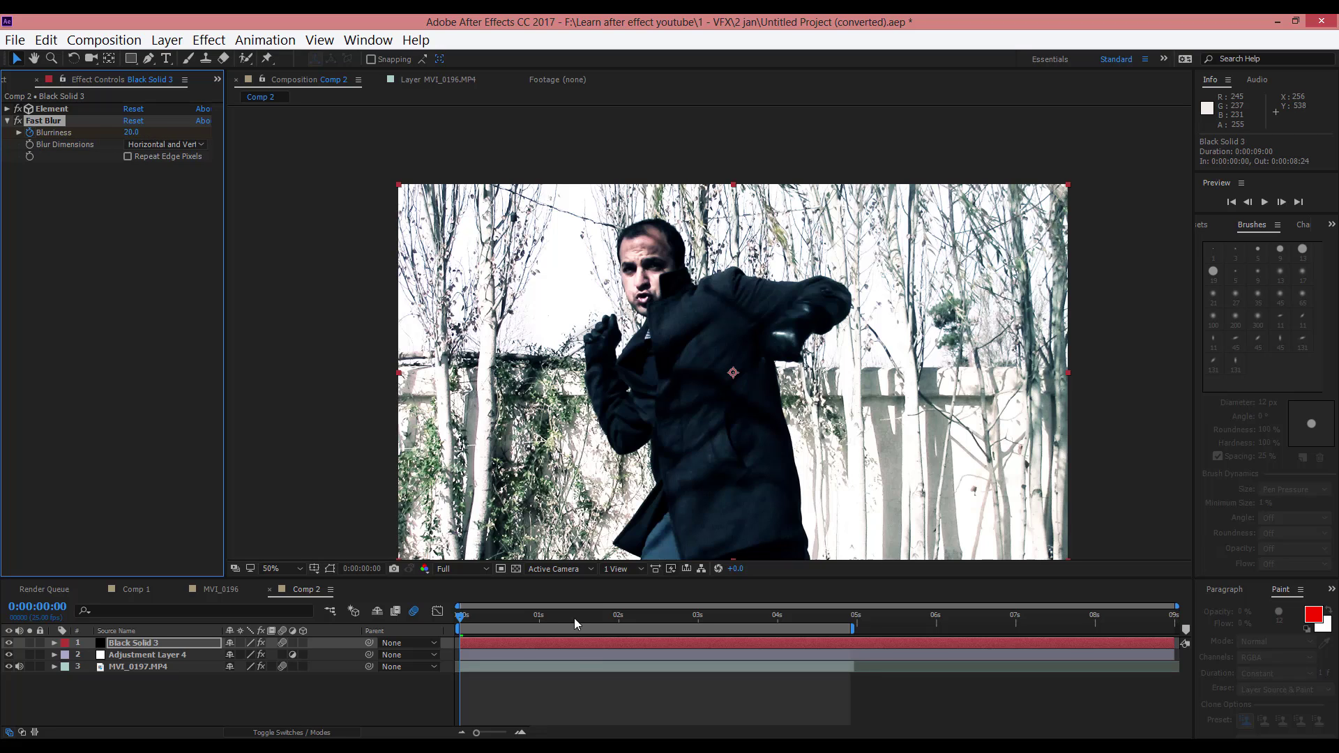
Set the star layer's Fast Blur Blurriness to 0.0 at 0:00:01:14 and preview the focus shift
left_click_drag(544, 621, 576, 620)
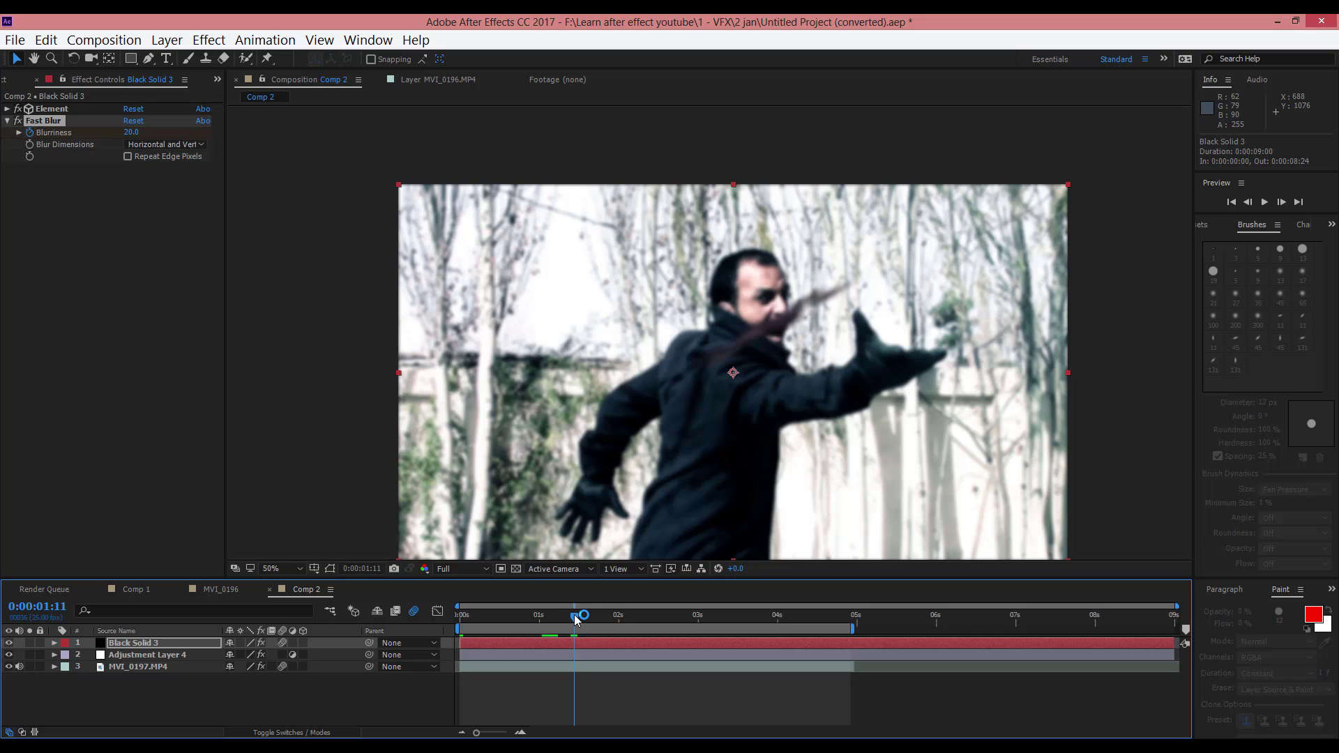
left_click_drag(584, 624, 585, 623)
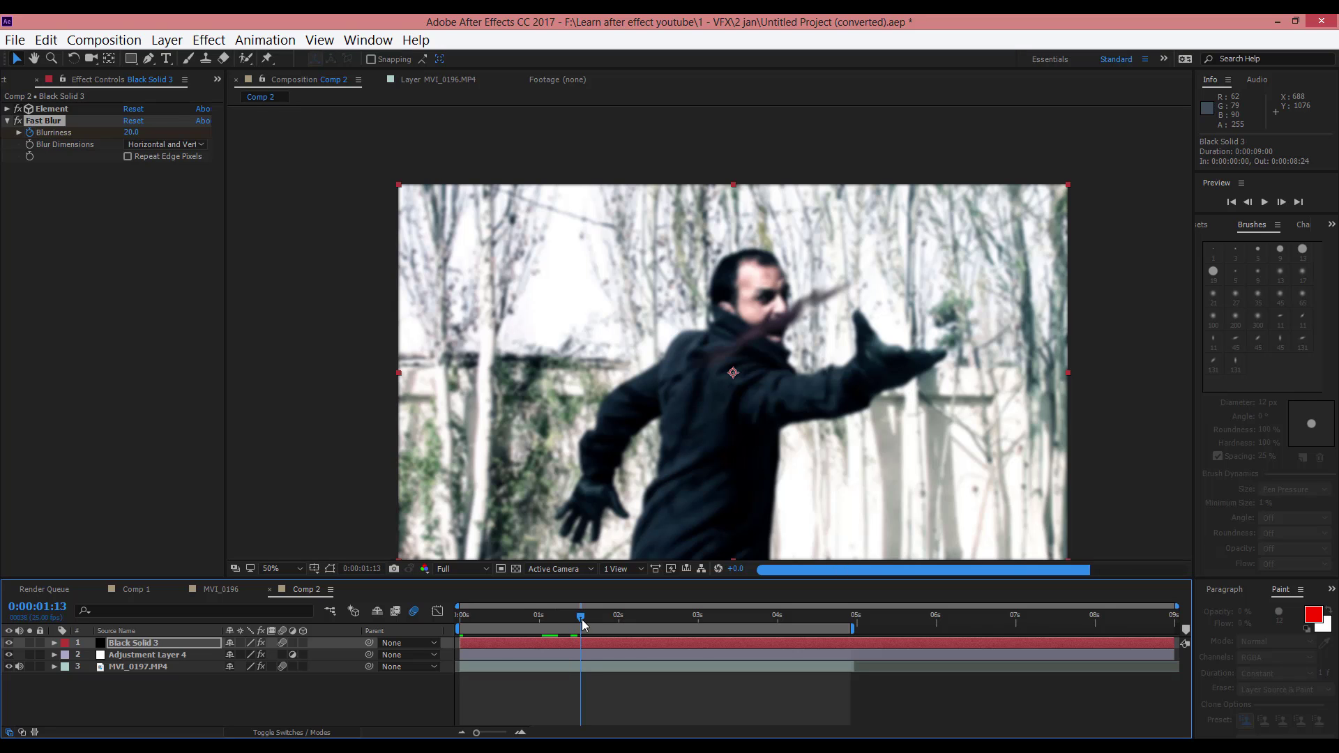
left_click_drag(129, 134, 94, 224)
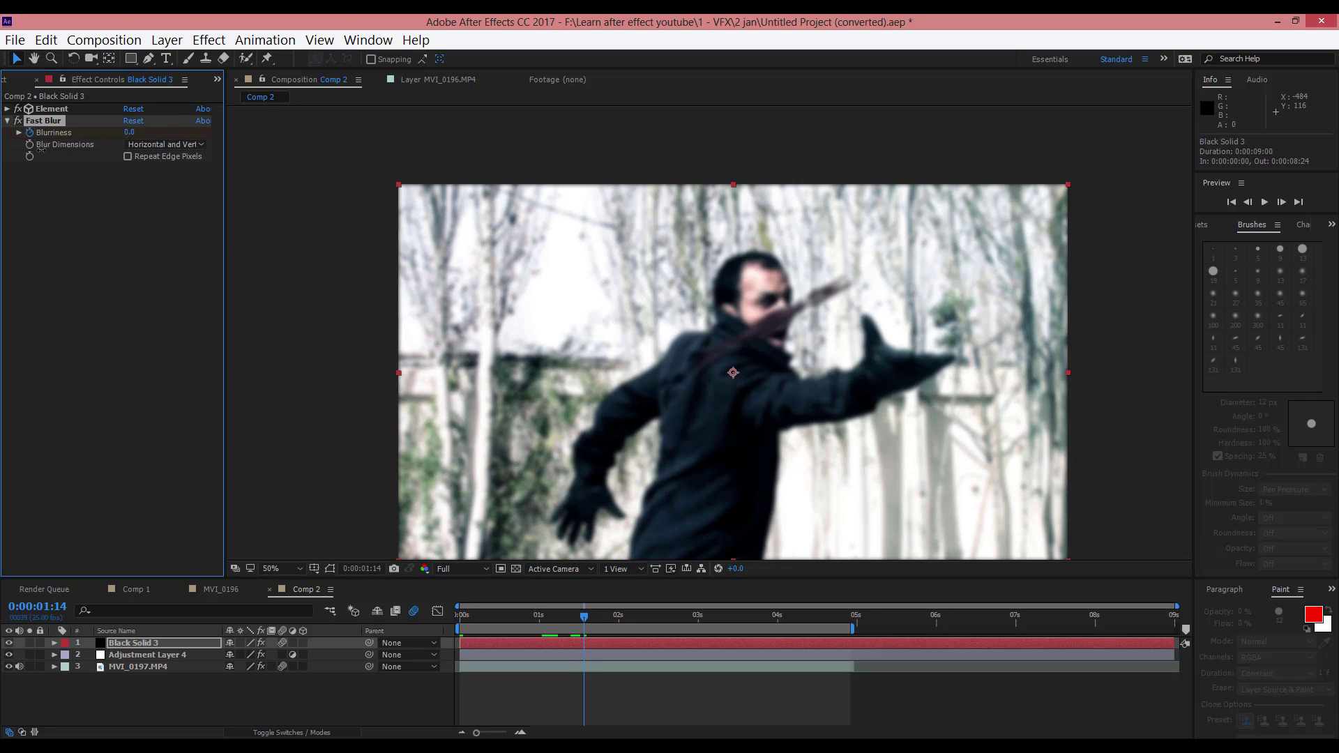
key("space")
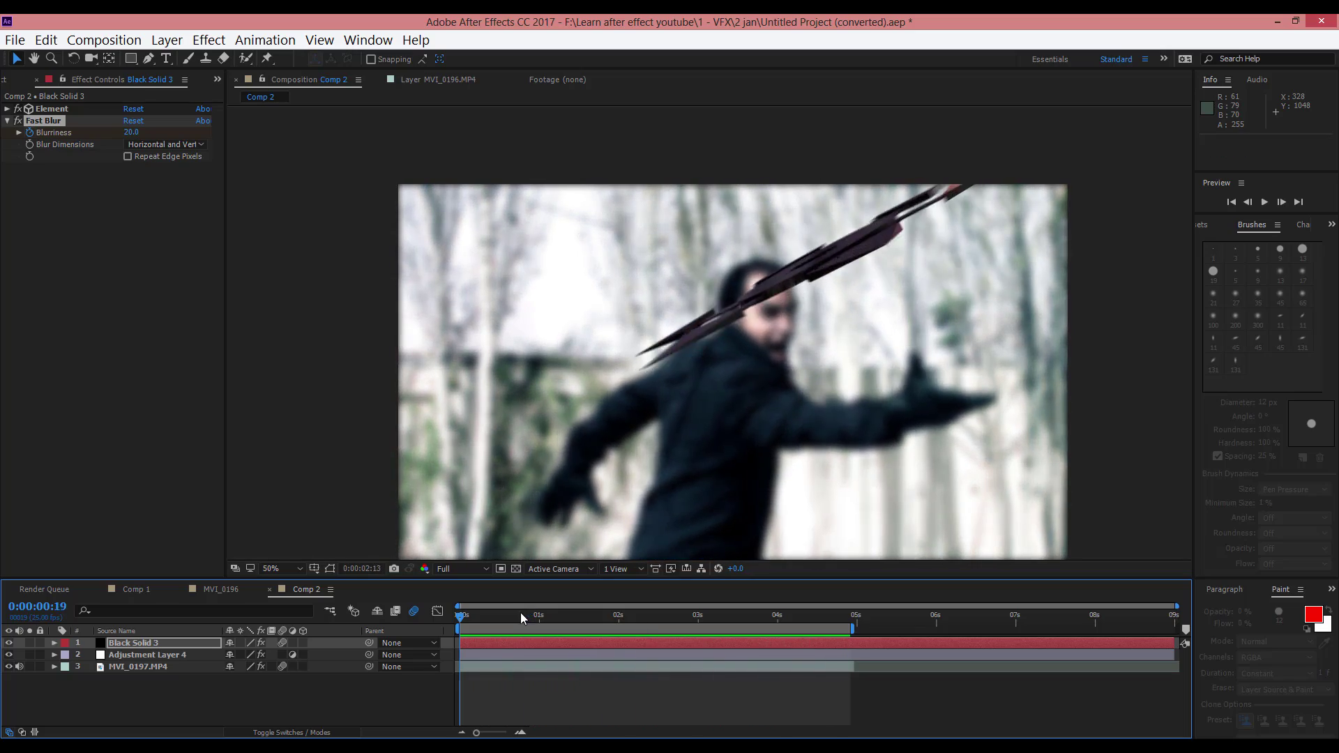
key("space")
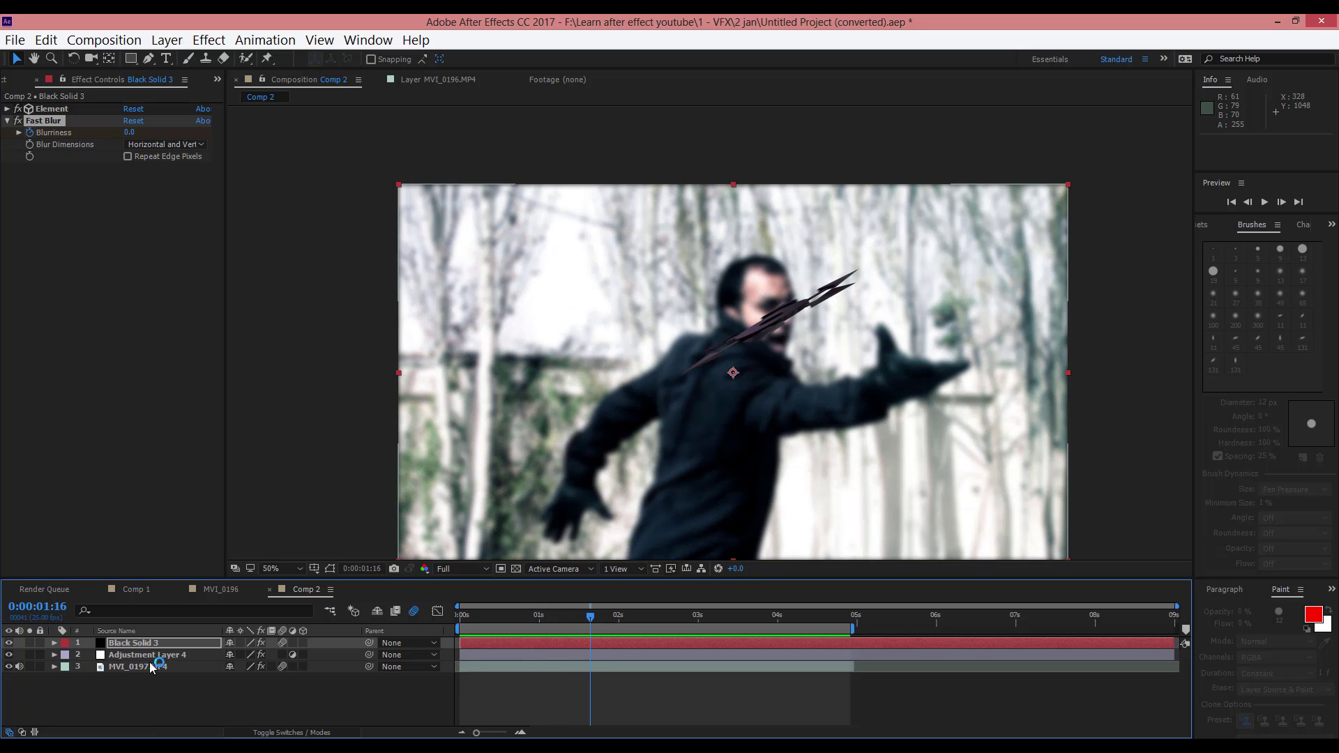
Set Element's Group 1 Particle Count to 2 and Scatter to 12.6, and preview the duplicated stars from the start
left_click(9, 109)
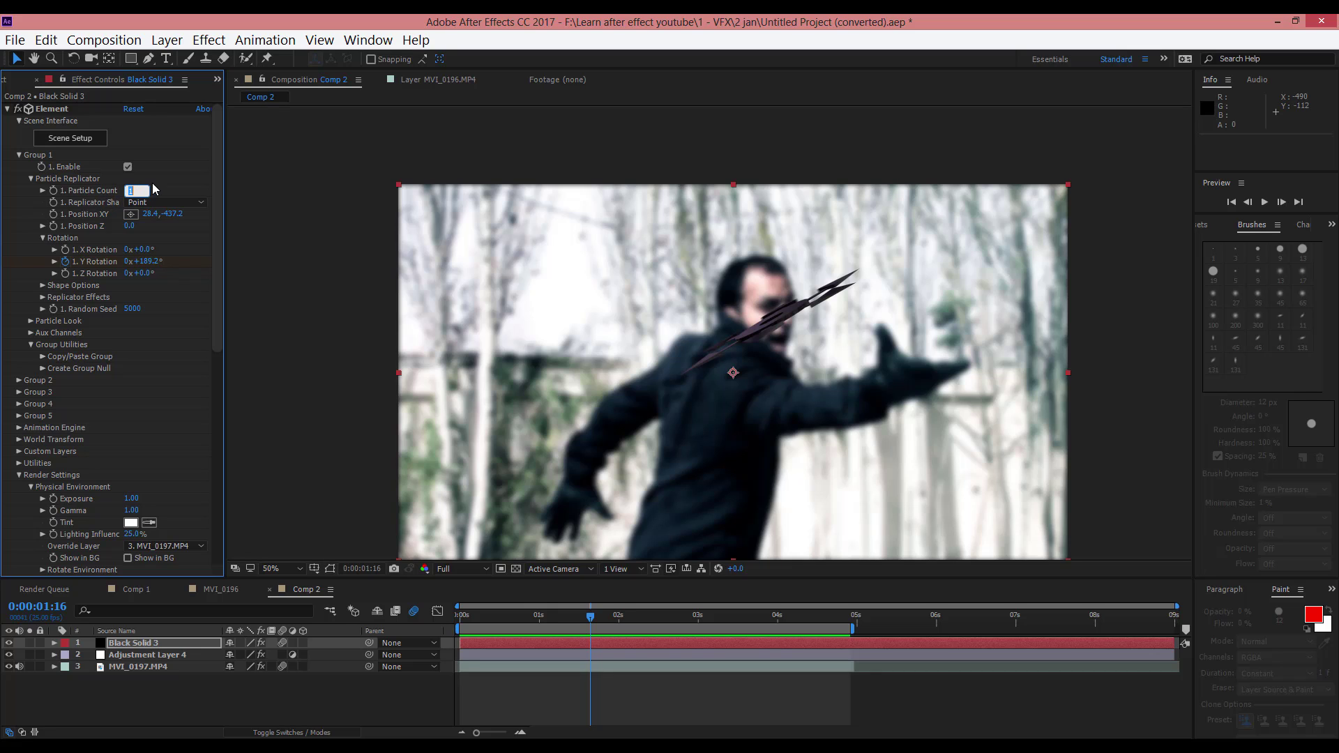
key("Return")
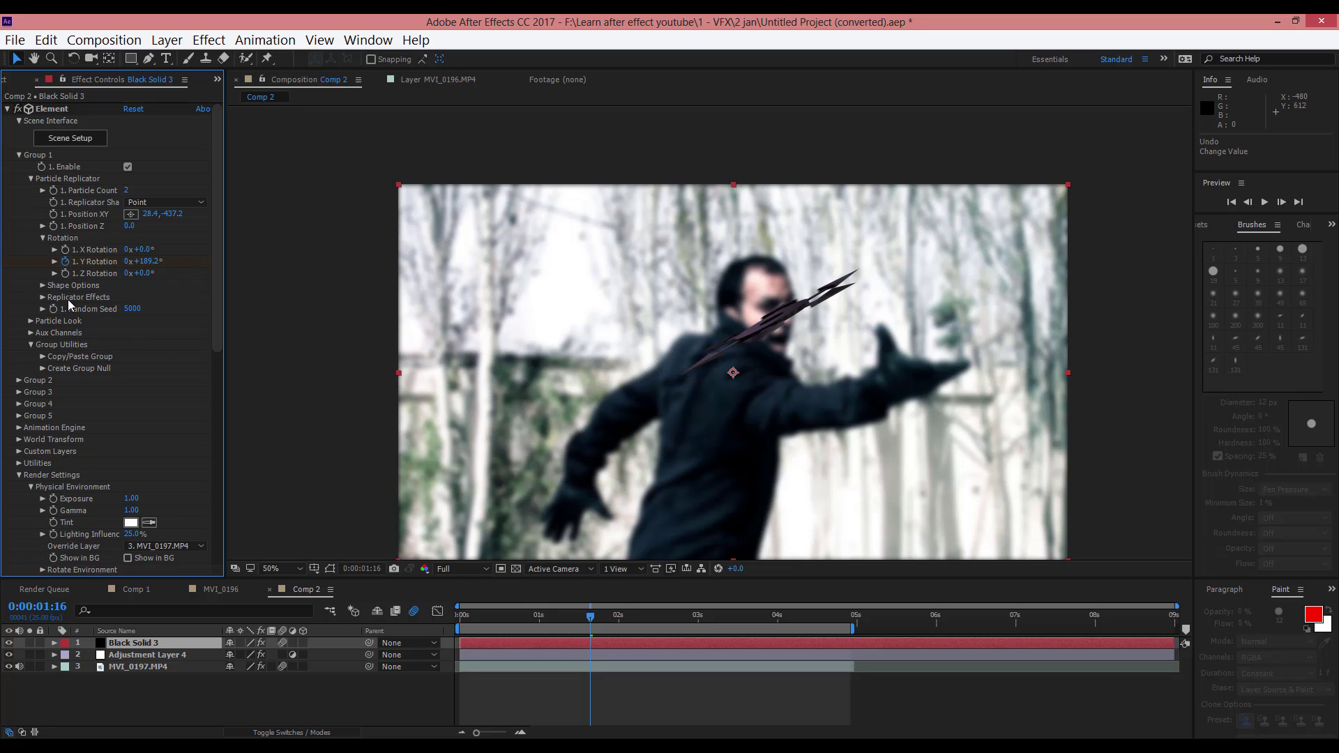
left_click(43, 298)
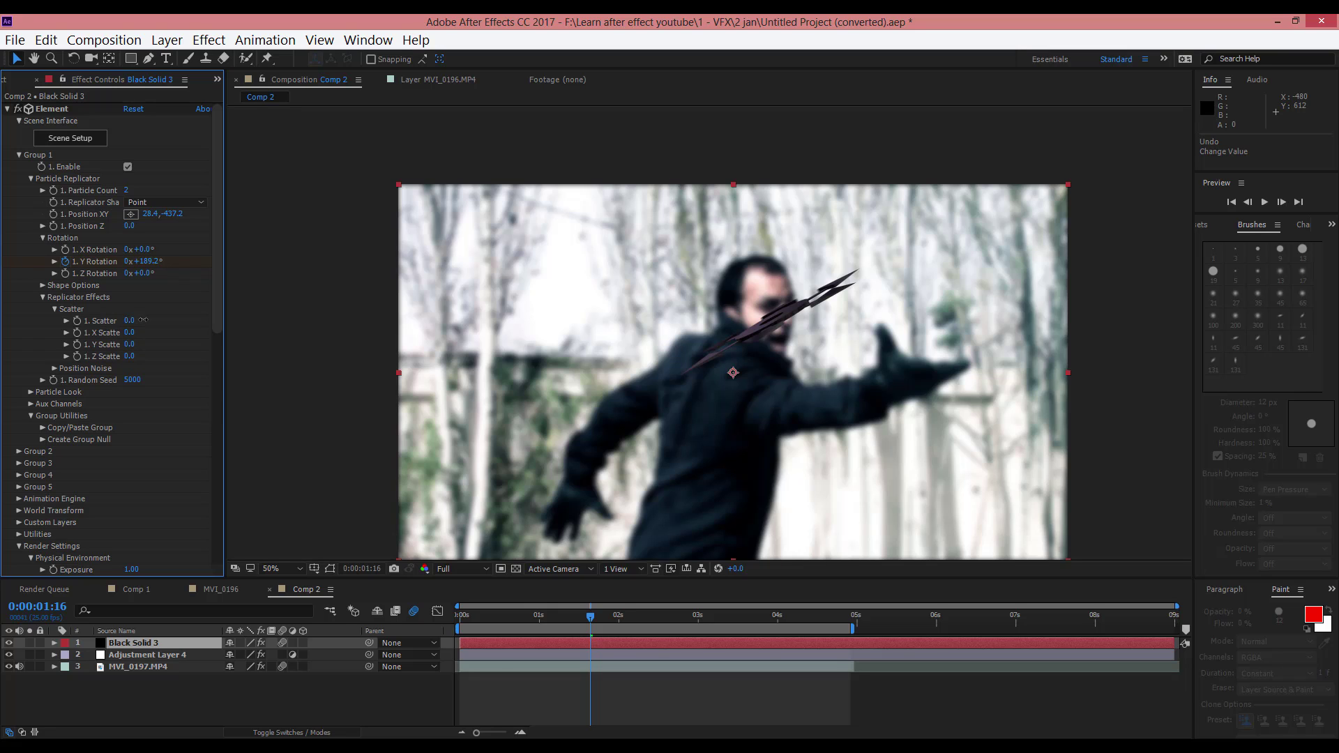
left_click_drag(143, 320, 385, 294)
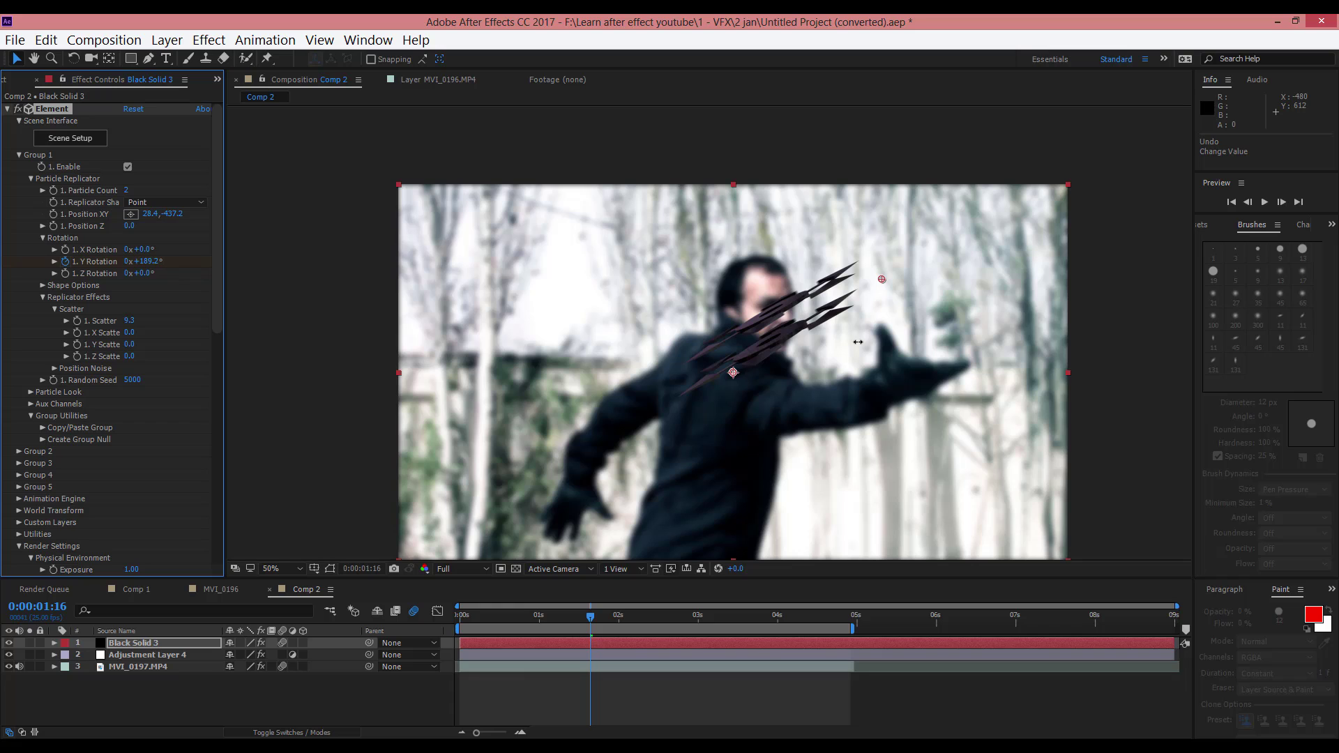
left_click_drag(858, 342, 1005, 314)
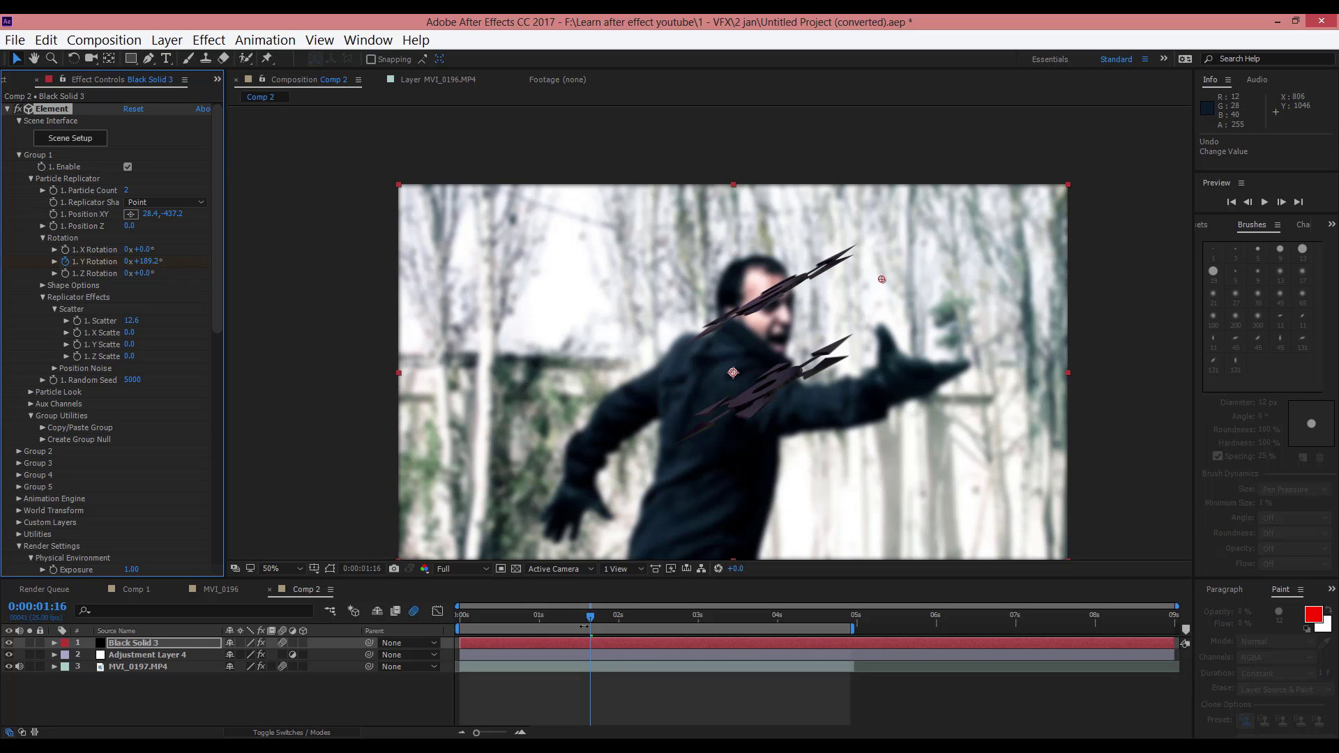
left_click_drag(591, 619, 445, 629)
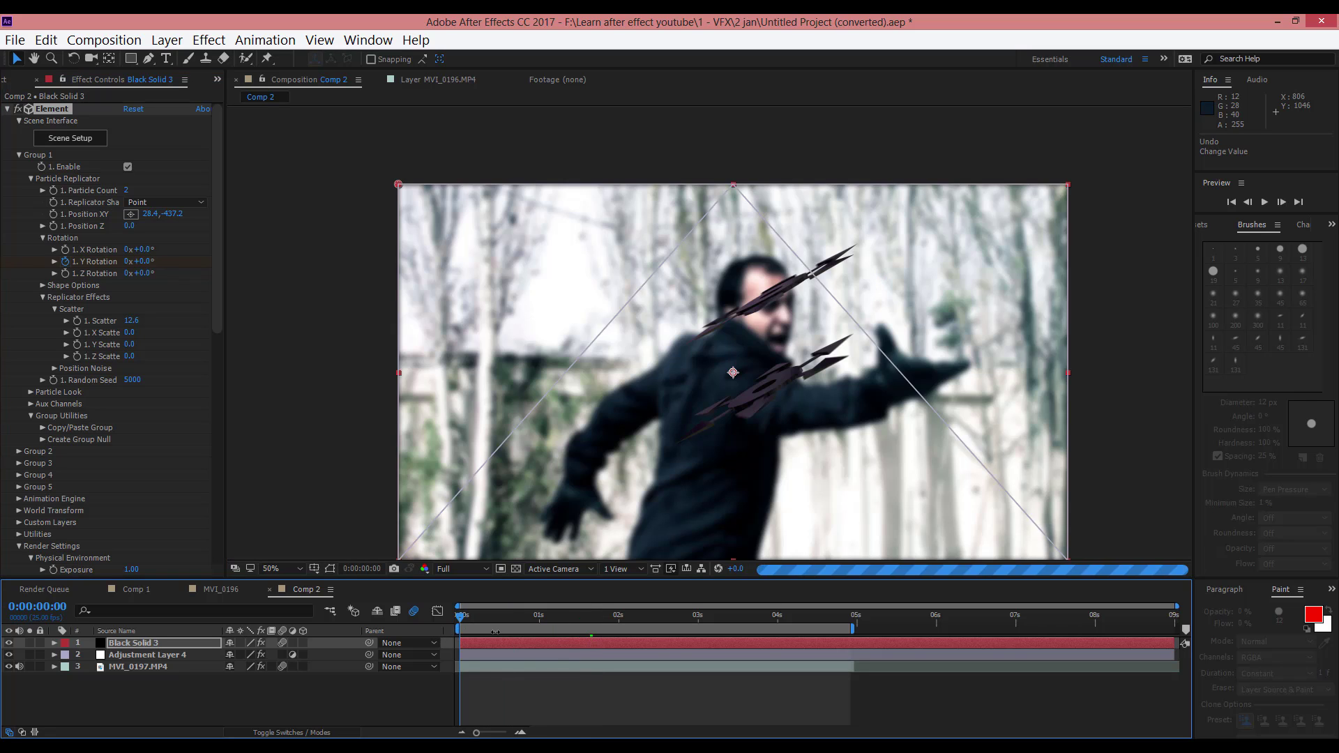
key("space")
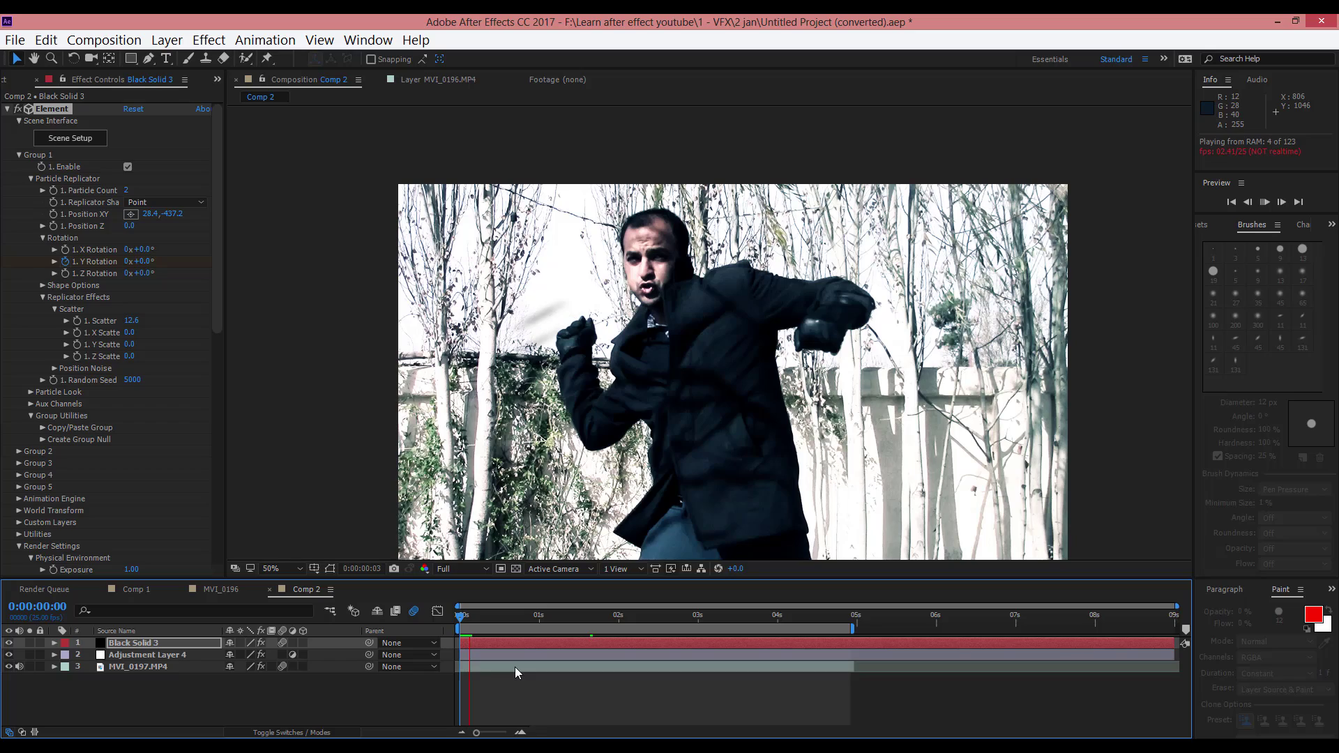
key("space")
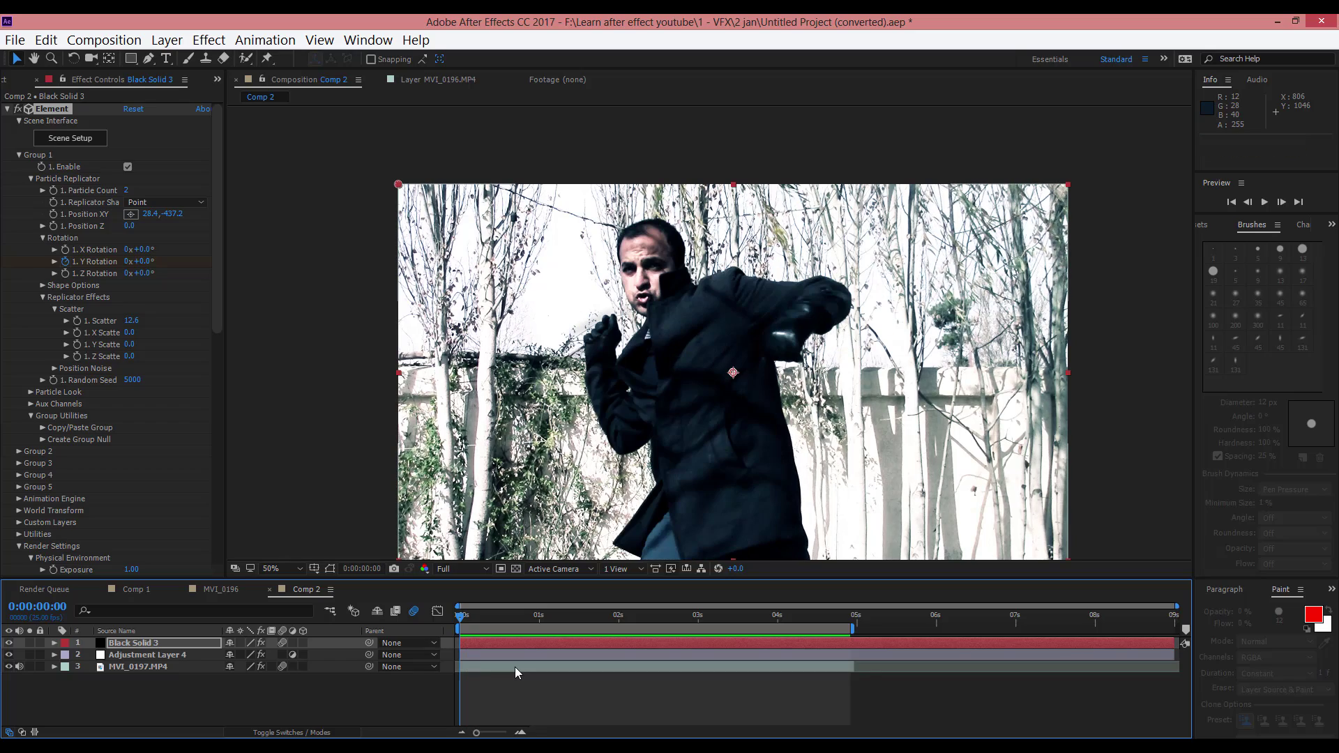
key("space")
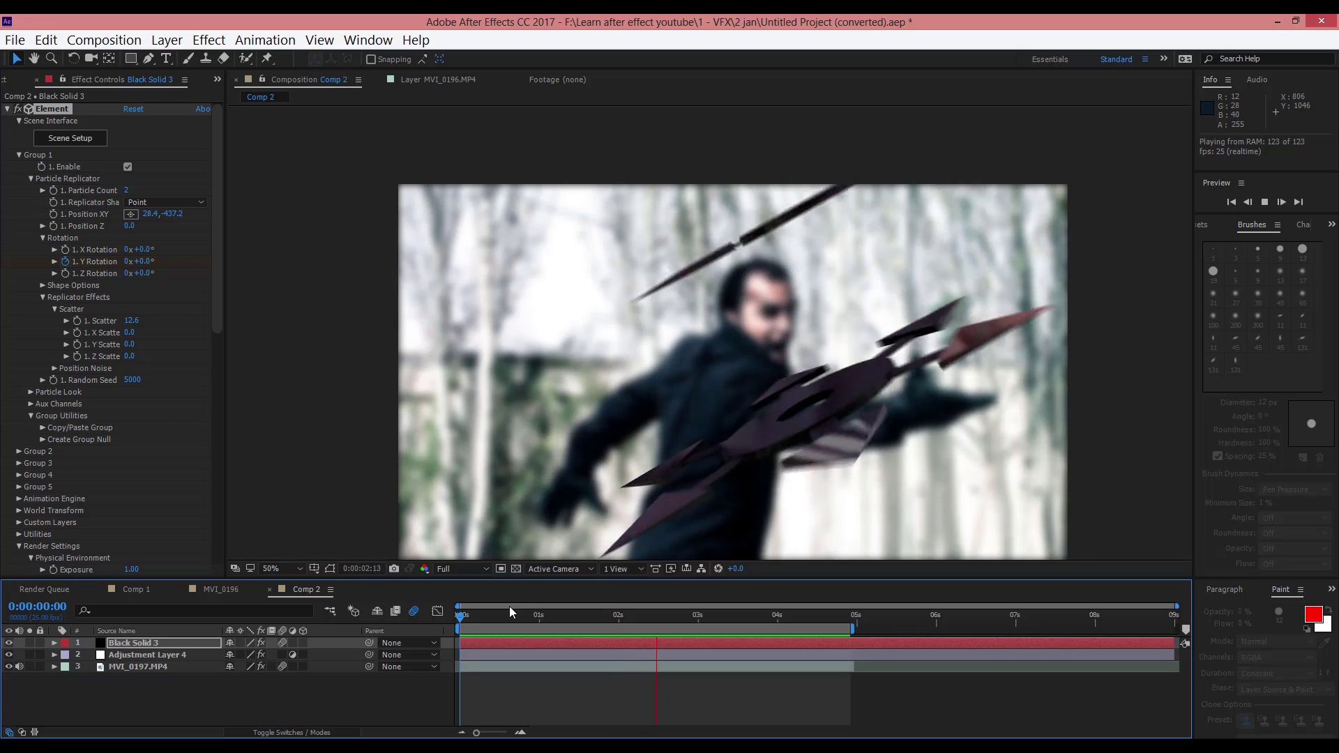
Add a Levels effect to Black Solid 3 after Fast Blur, viewing the stars at 0:00:01:20
left_click_drag(495, 618, 603, 631)
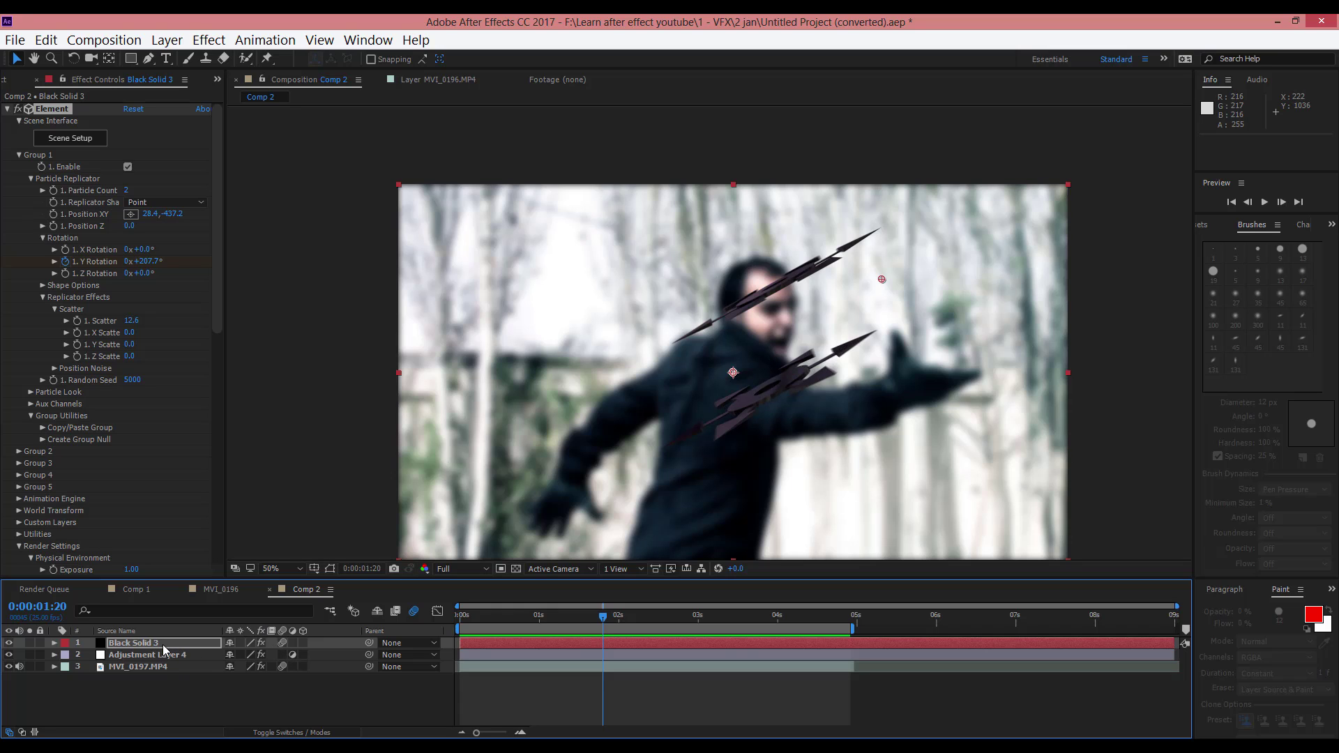
left_click(7, 110)
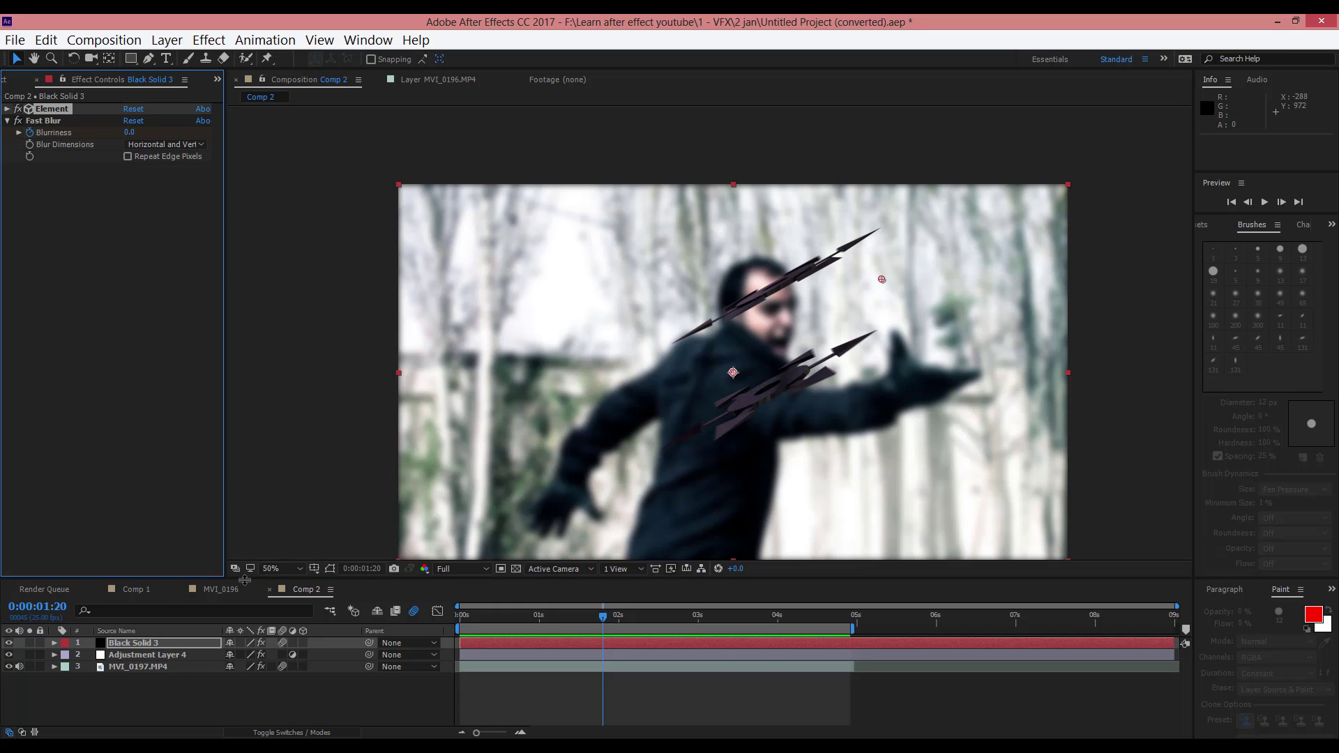
left_click(8, 120)
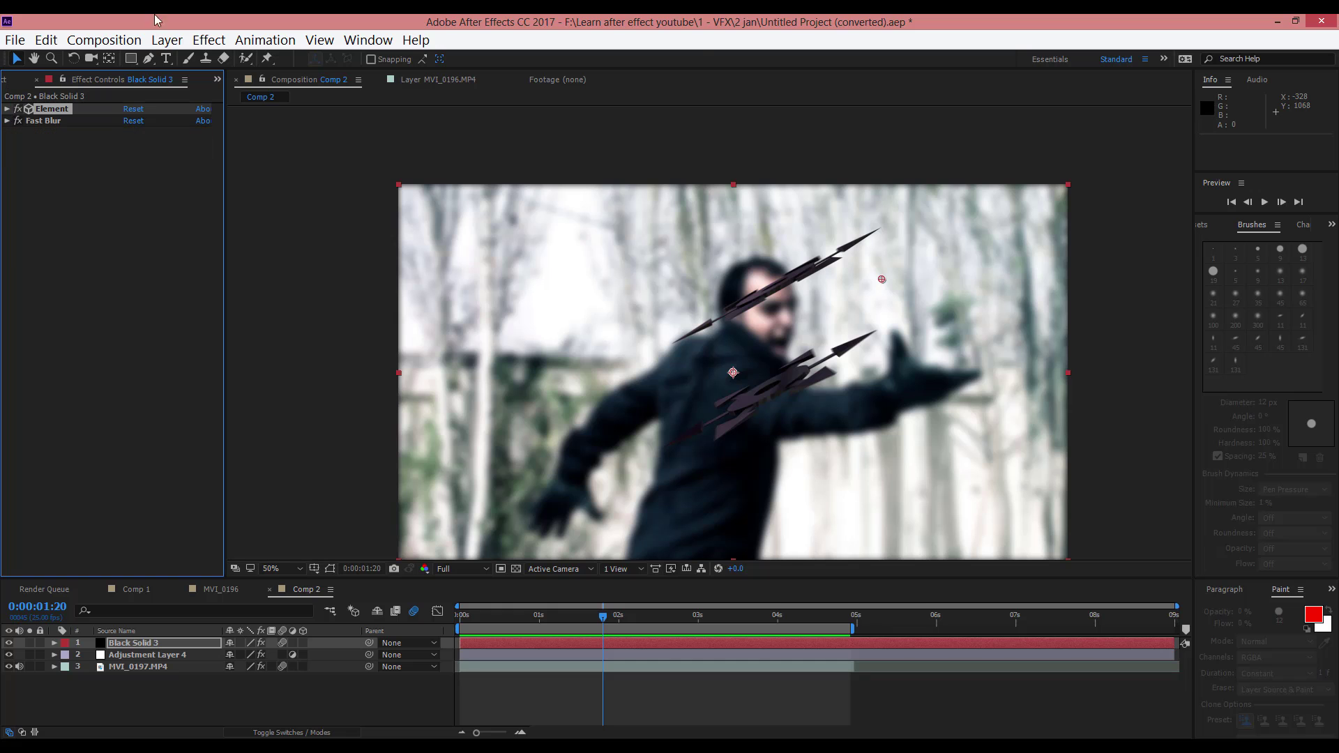
left_click(210, 40)
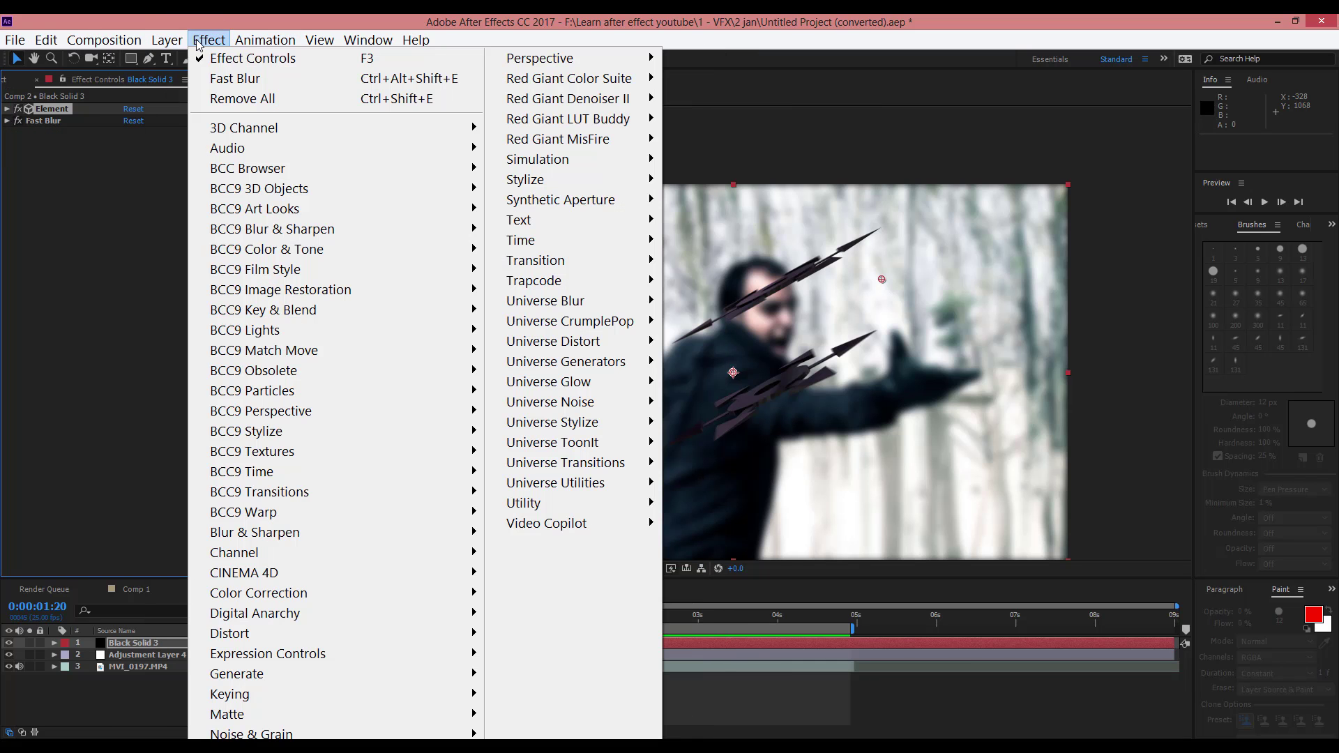
mouse_move(344, 592)
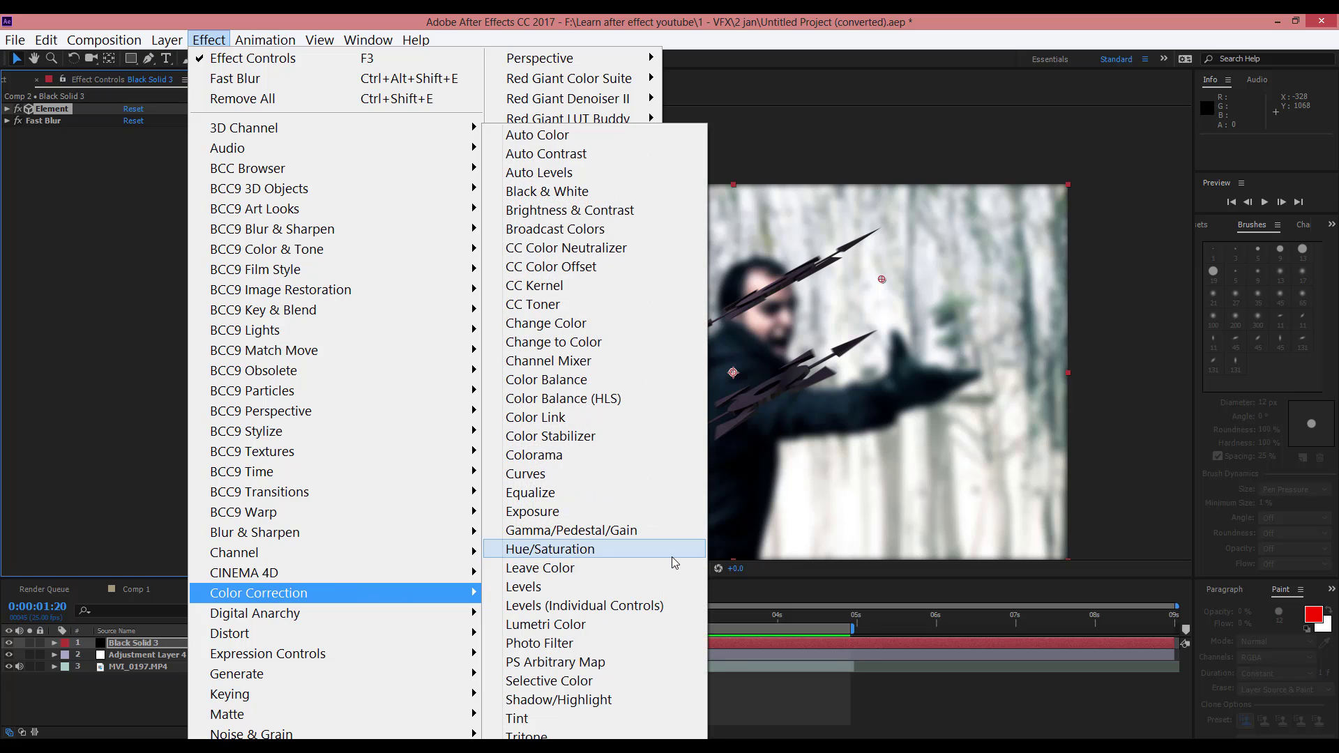
left_click(649, 588)
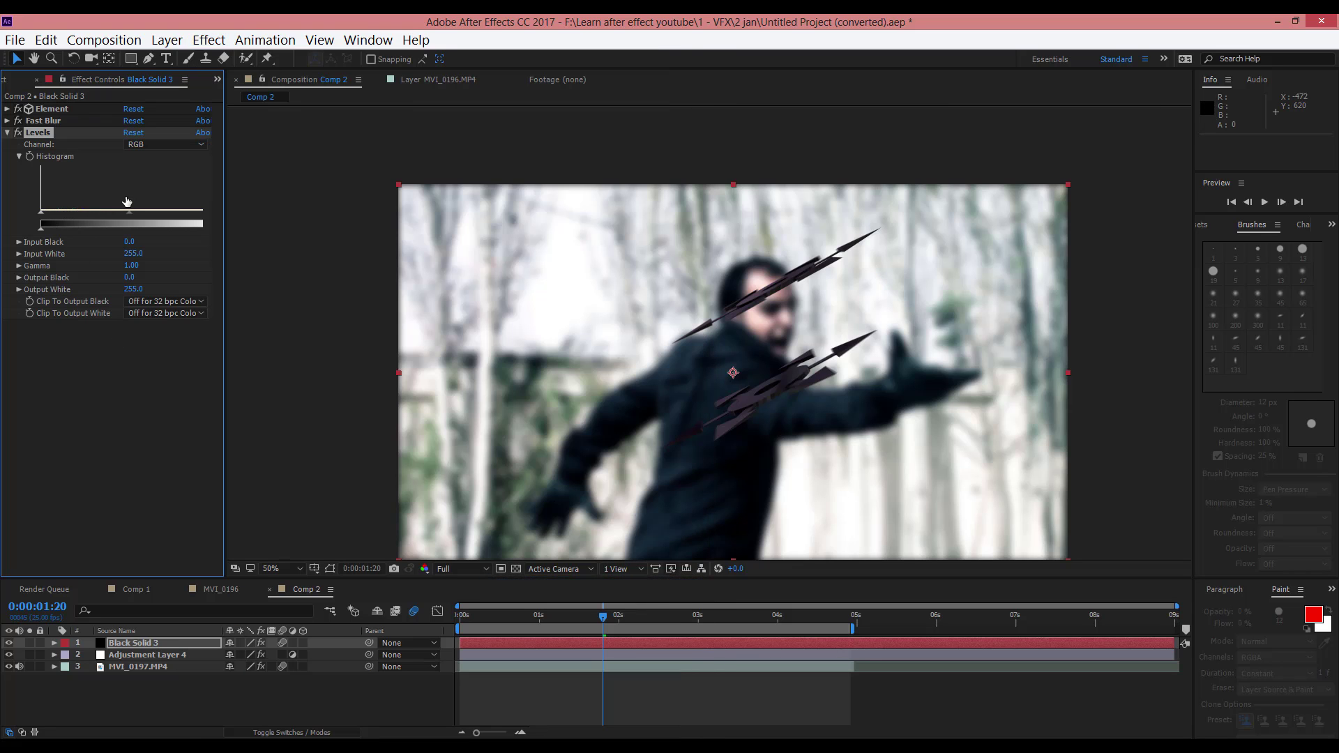
Darken the stars with Levels, setting Input Black to 25.0 and Gamma to 0.87, and check them at 0:00:02:03
left_click_drag(133, 215, 171, 213)
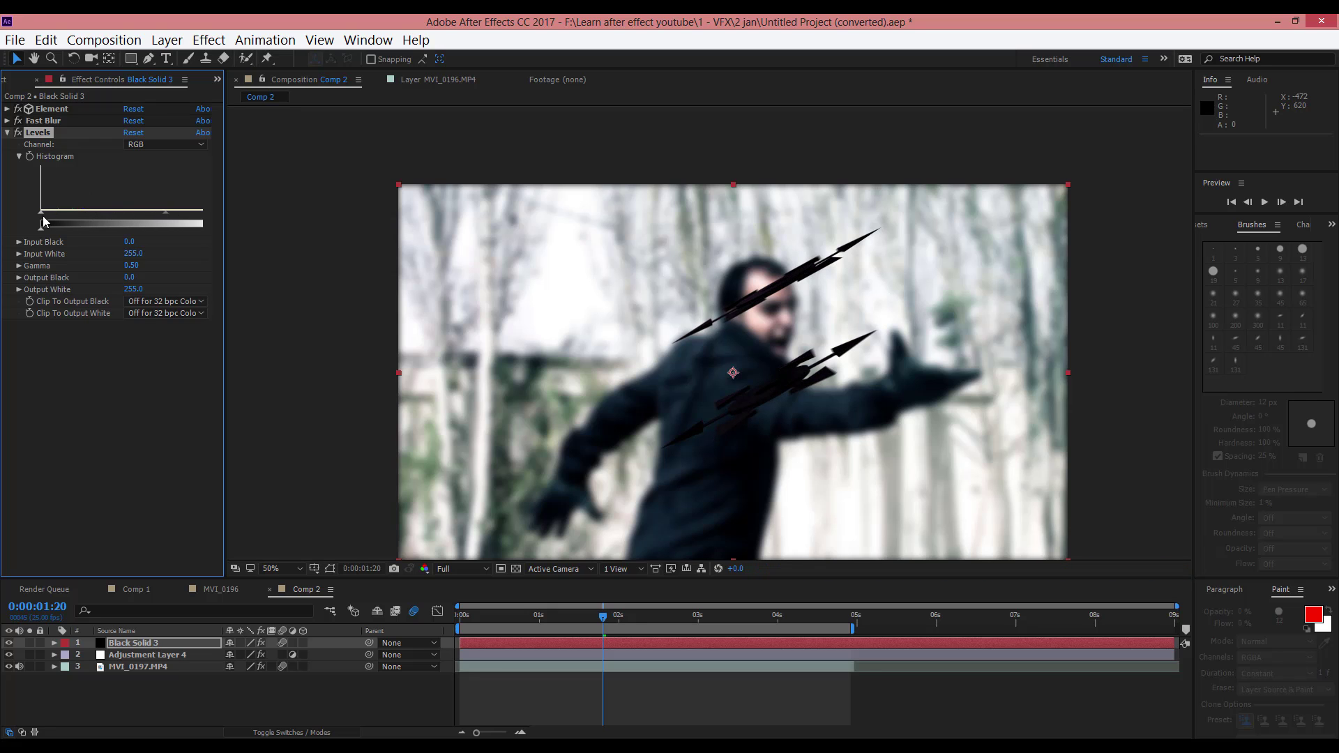
mouse_move(43, 221)
left_mouse_down()
mouse_move(113, 206)
mouse_move(60, 216)
left_mouse_up()
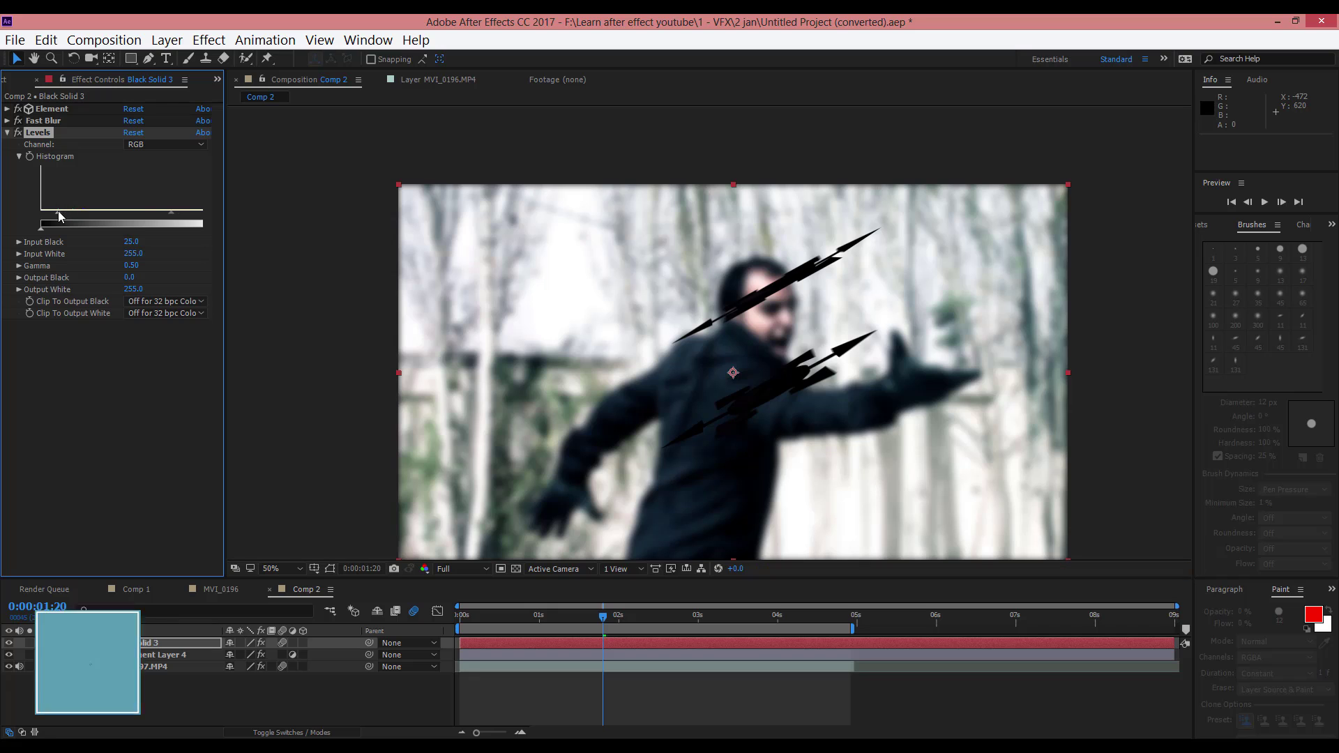
mouse_move(171, 213)
left_mouse_down()
mouse_move(137, 223)
mouse_move(148, 223)
left_mouse_up()
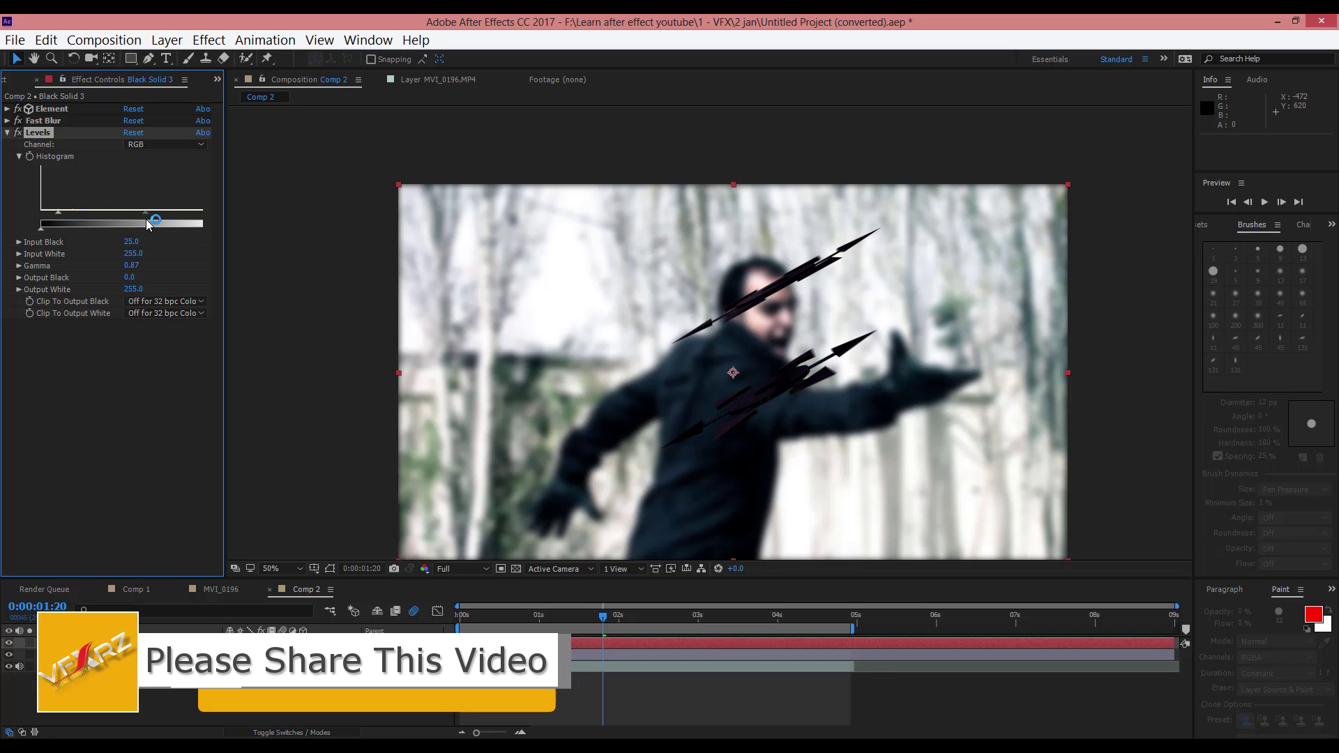
left_click(650, 624)
mouse_move(646, 620)
left_mouse_down()
mouse_move(727, 616)
mouse_move(528, 626)
mouse_move(629, 634)
left_mouse_up()
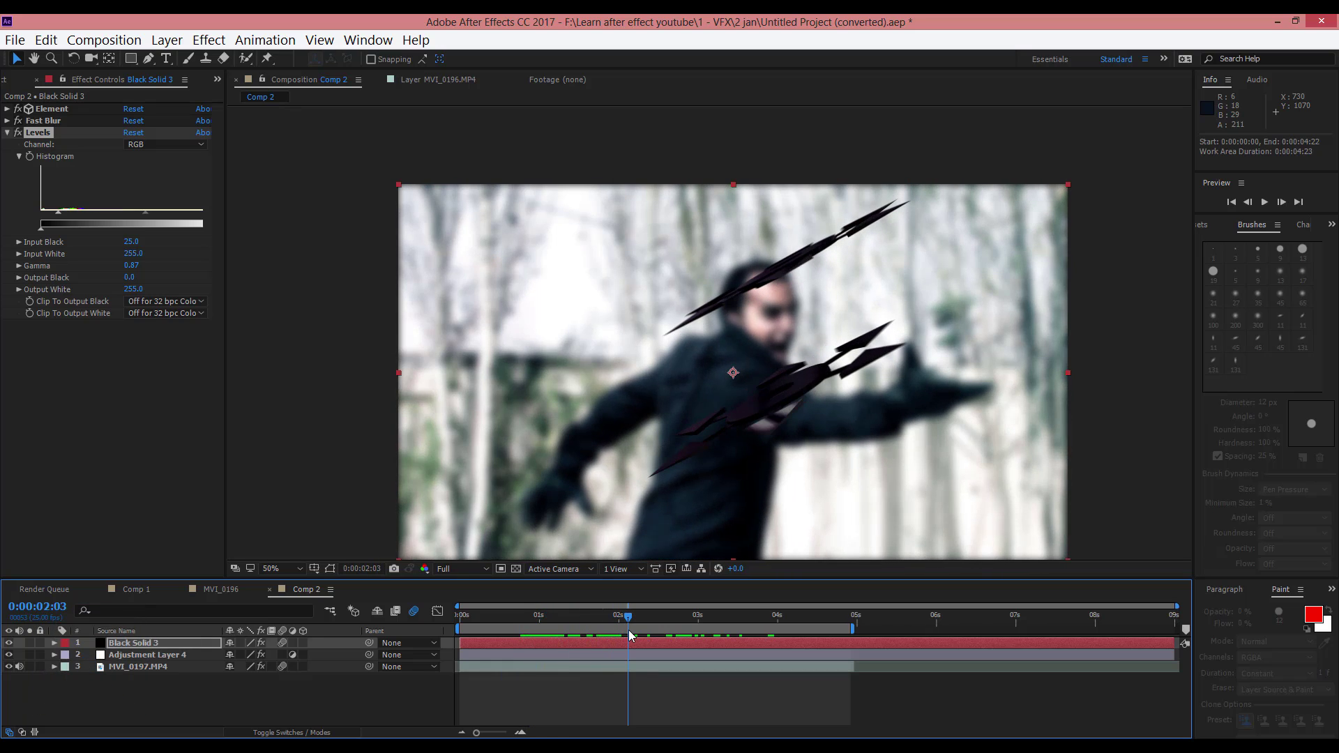